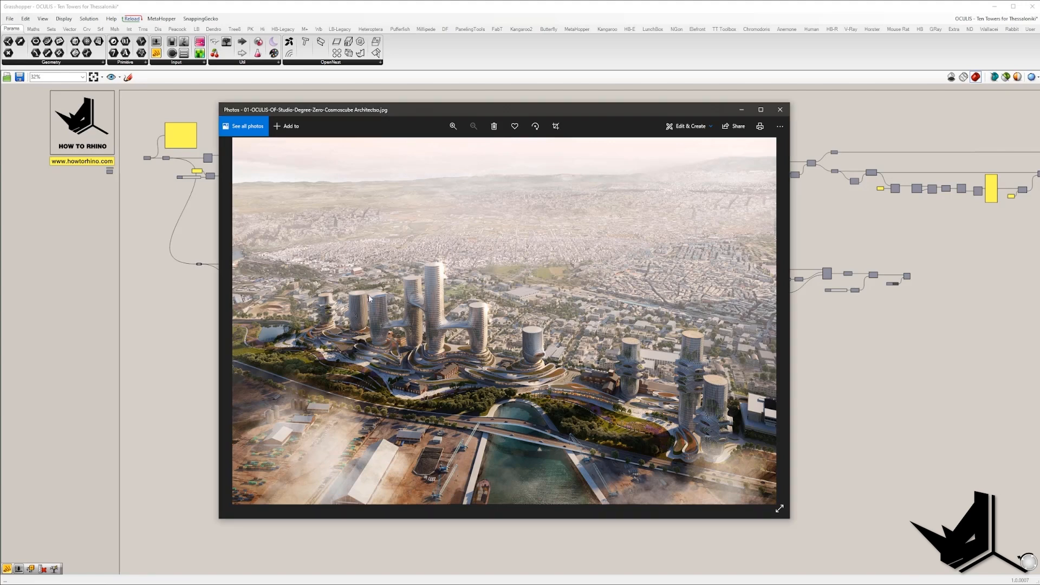
# Look through the reference renderings of the Oculis connected towers
pyautogui.press('Right')
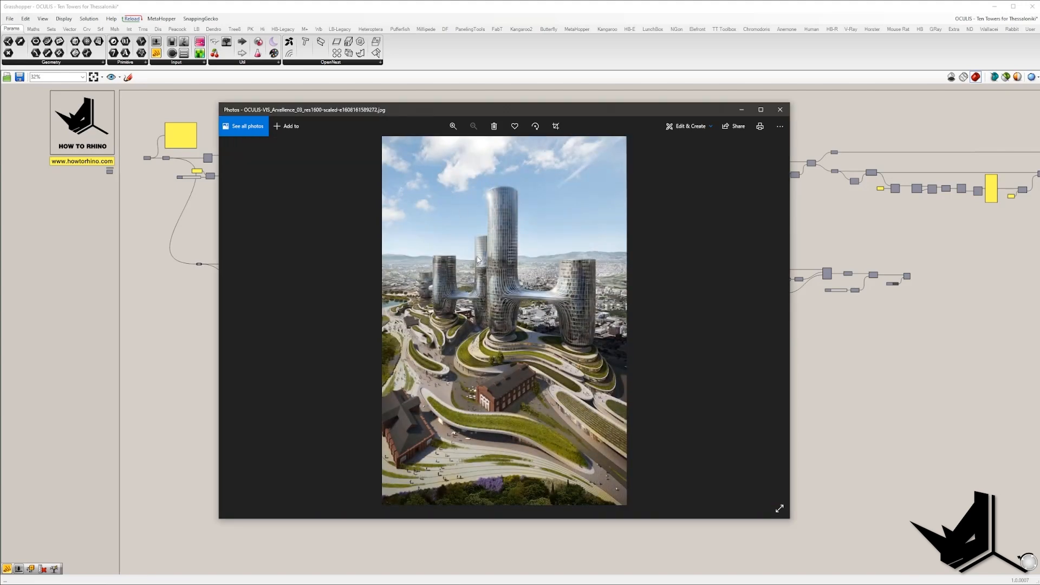
pyautogui.press('Right')
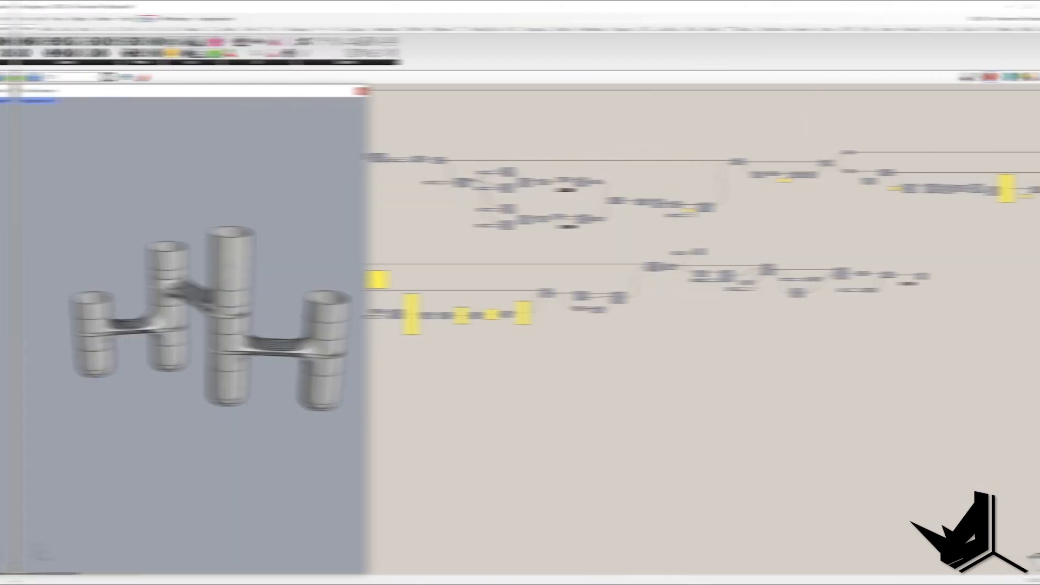
# Examine the connected tower model and its separate pieces from several angles and up close
pyautogui.moveTo(273, 381)
pyautogui.mouseDown(button='right')
pyautogui.moveTo(264, 351)
pyautogui.moveTo(247, 352)
pyautogui.moveTo(267, 360)
pyautogui.mouseUp(button='right')
pyautogui.moveTo(328, 433); pyautogui.dragTo(67, 184)
pyautogui.click(192, 216)
pyautogui.moveTo(257, 300); pyautogui.dragTo(156, 375, button='right')
pyautogui.scroll(6, 179, 317)
pyautogui.scroll(-4, 244, 305)
pyautogui.scroll(6, 128, 331)
pyautogui.click(136, 316)
pyautogui.click(139, 355)
pyautogui.scroll(-8, 157, 368)
pyautogui.click(197, 299)
pyautogui.moveTo(163, 336); pyautogui.dragTo(22, 254, button='right')
pyautogui.scroll(5, 174, 334)
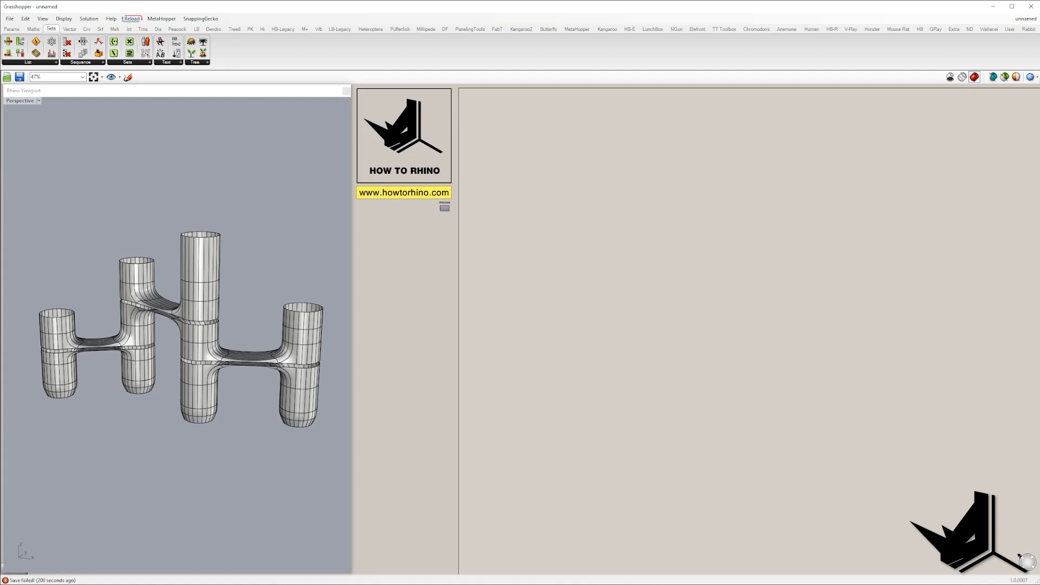
# Check the model units and absolute tolerance in the Rhino document properties
pyautogui.moveTo(353, 7); pyautogui.dragTo(556, 105)
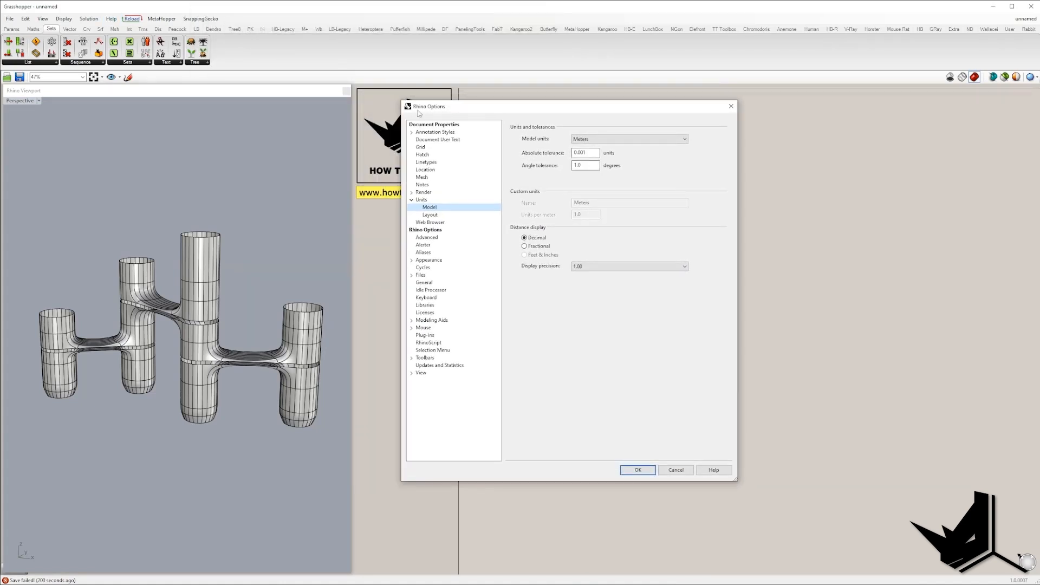
pyautogui.click(424, 199)
pyautogui.click(585, 154)
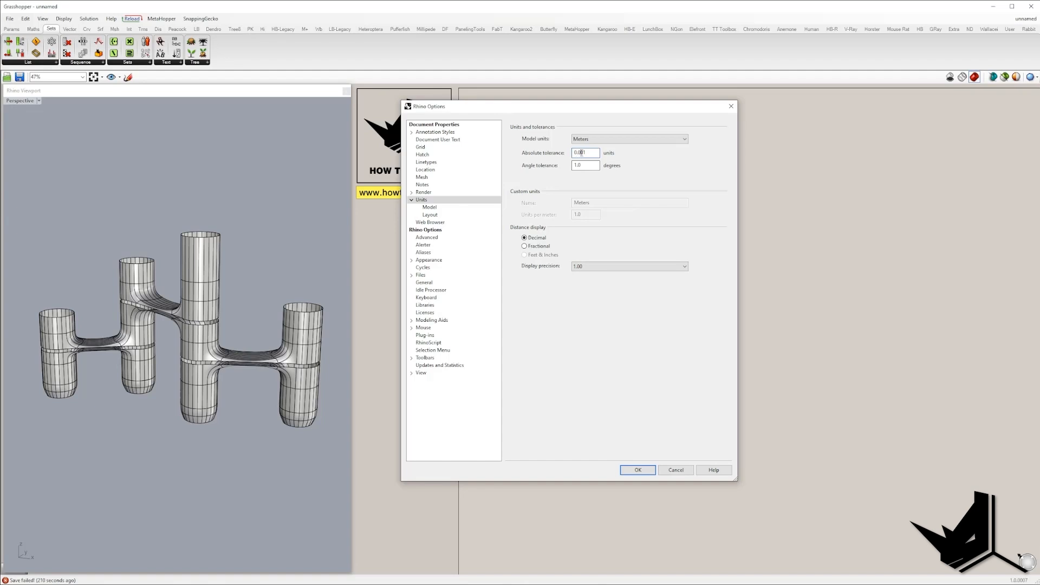
pyautogui.click(638, 469)
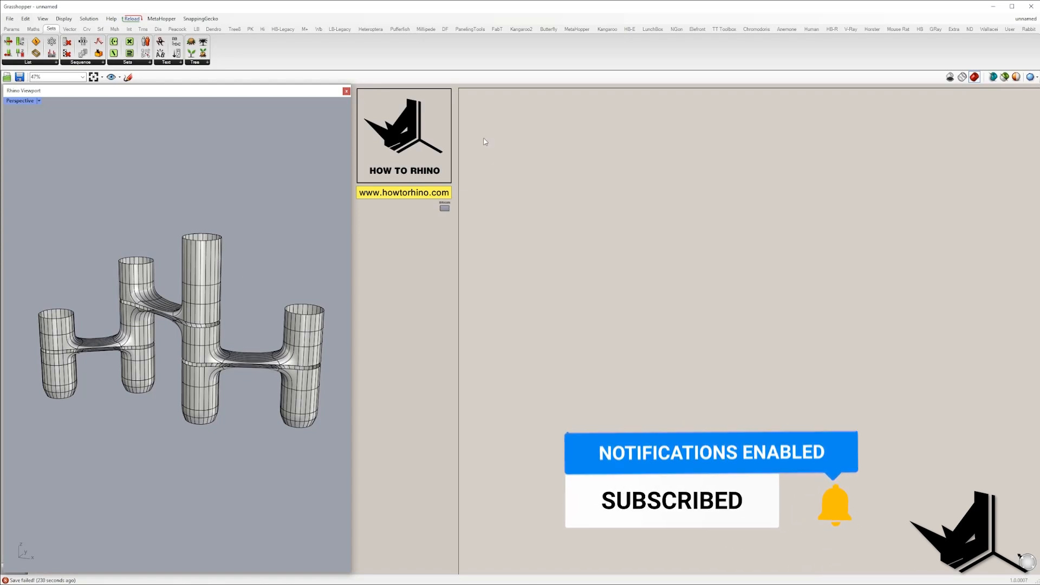
# Select every SubD piece of the tower model, including the bridges and the four rounded base pieces
pyautogui.moveTo(120, 309); pyautogui.dragTo(140, 292, button='right')
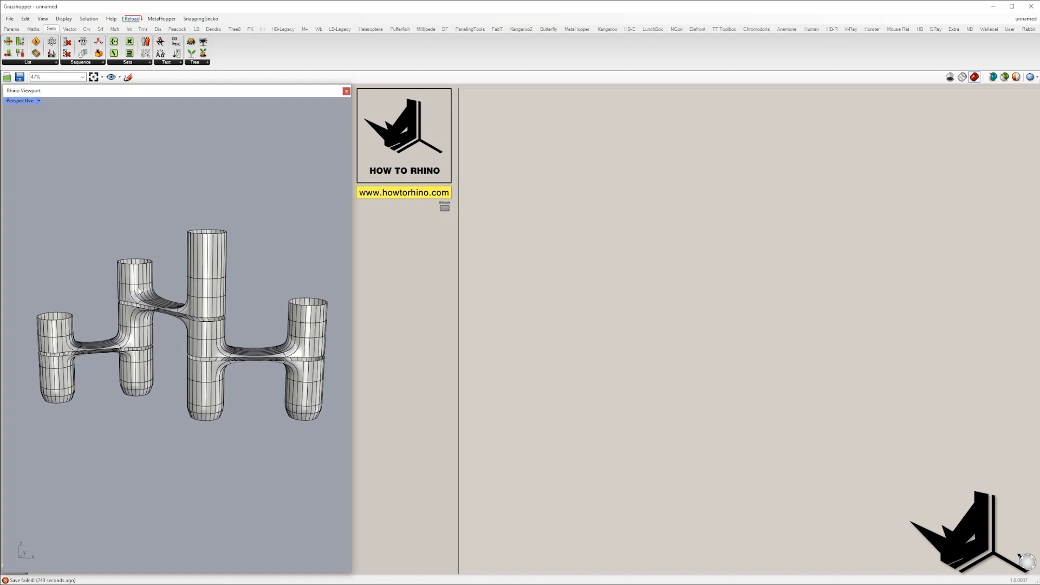
pyautogui.click(140, 290)
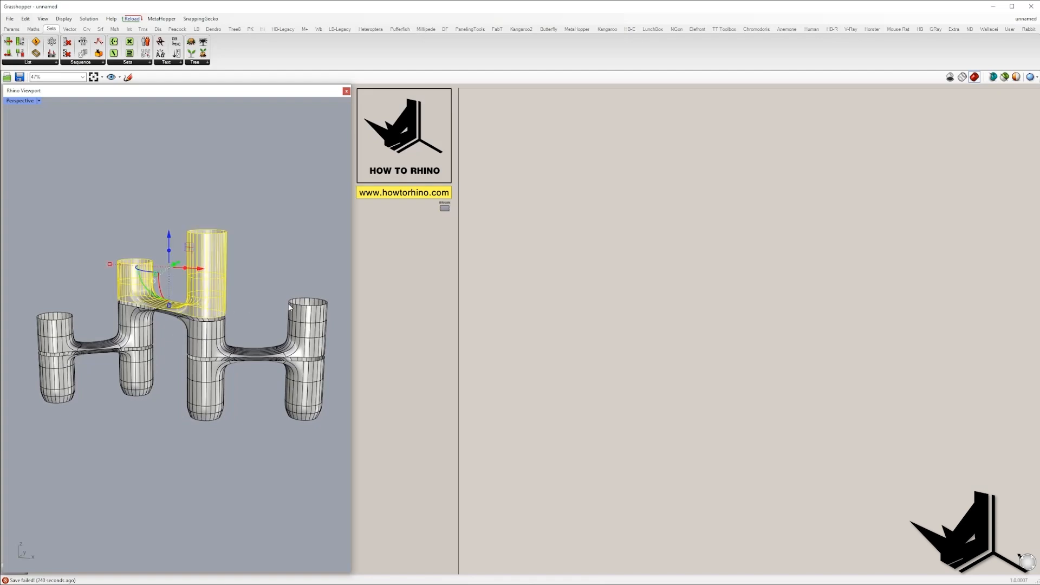
pyautogui.keyDown('shift'); pyautogui.click(304, 320); pyautogui.keyUp('shift')
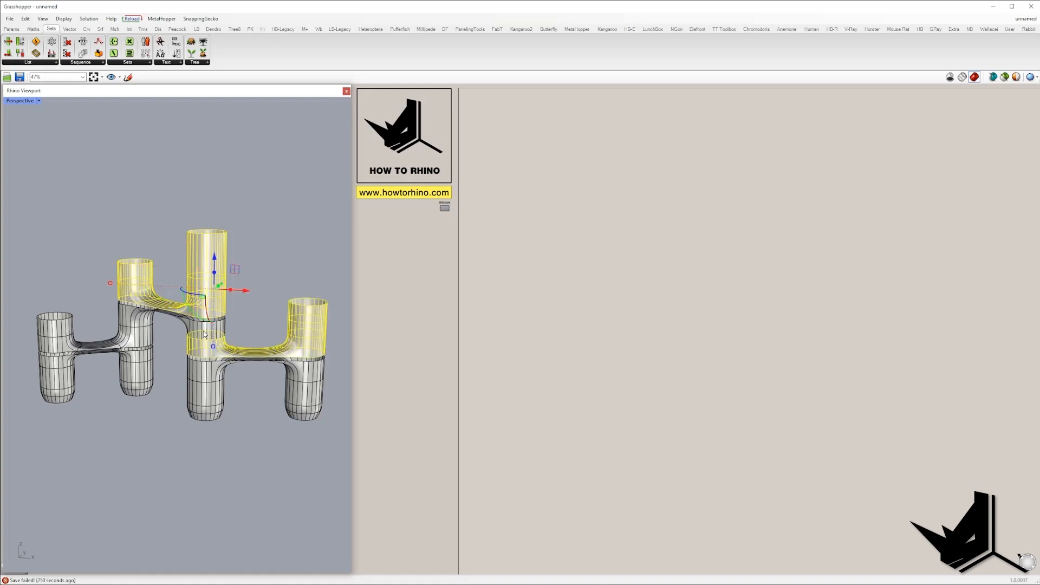
pyautogui.keyDown('shift'); pyautogui.click(200, 327); pyautogui.keyUp('shift')
pyautogui.keyDown('shift'); pyautogui.click(135, 332); pyautogui.keyUp('shift')
pyautogui.keyDown('shift'); pyautogui.click(139, 368); pyautogui.keyUp('shift')
pyautogui.keyDown('shift'); pyautogui.click(203, 380); pyautogui.keyUp('shift')
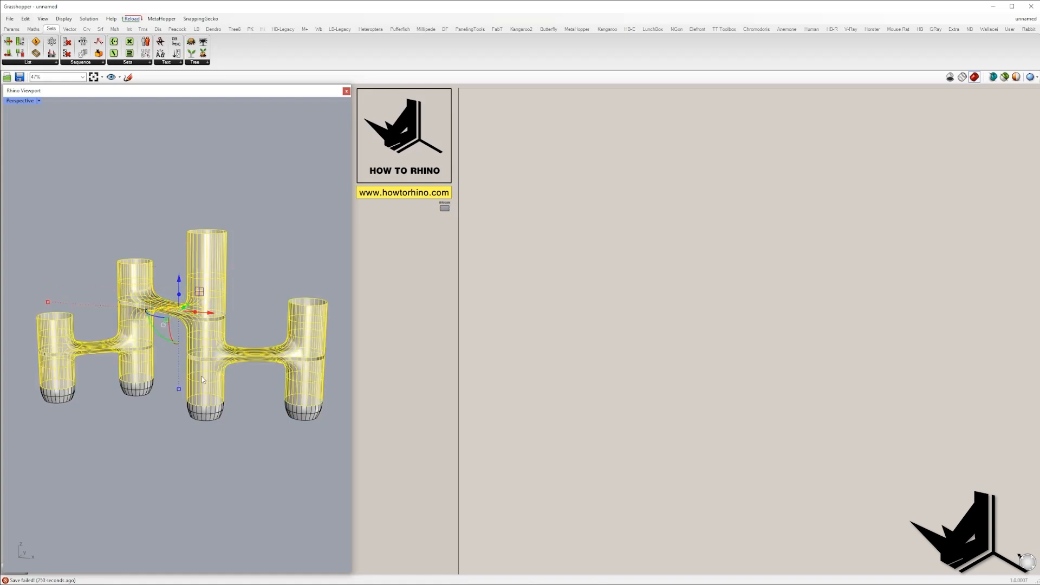
pyautogui.keyDown('shift'); pyautogui.click(55, 400); pyautogui.keyUp('shift')
pyautogui.keyDown('shift'); pyautogui.click(135, 389); pyautogui.keyUp('shift')
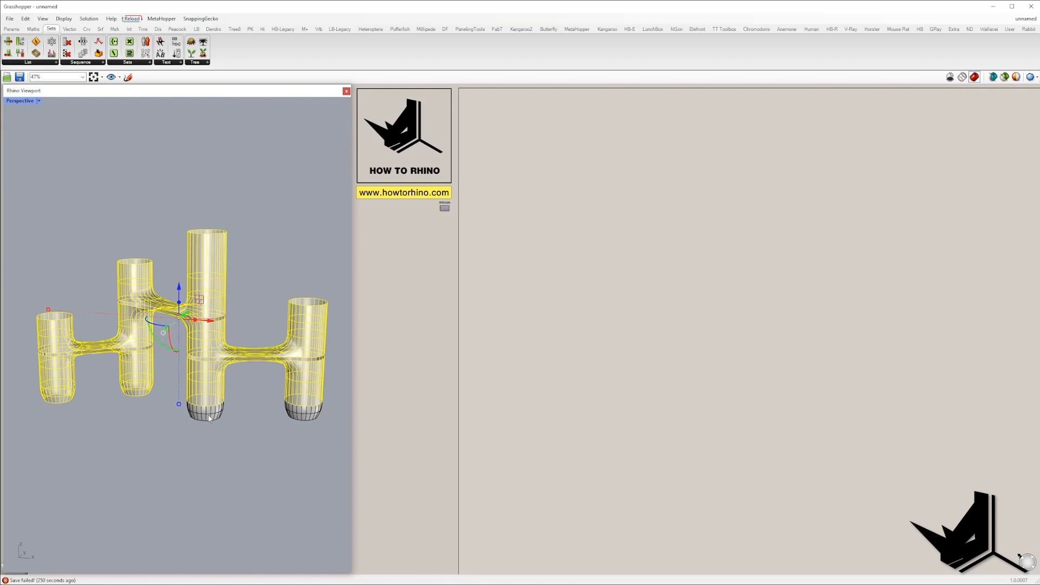
pyautogui.keyDown('shift'); pyautogui.click(201, 413); pyautogui.keyUp('shift')
pyautogui.keyDown('shift'); pyautogui.click(296, 413); pyautogui.keyUp('shift')
# Add a SubD parameter to the canvas and reference the selected tower pieces in it as multiple SubDs
pyautogui.doubleClick(551, 166)
pyautogui.write('sub')
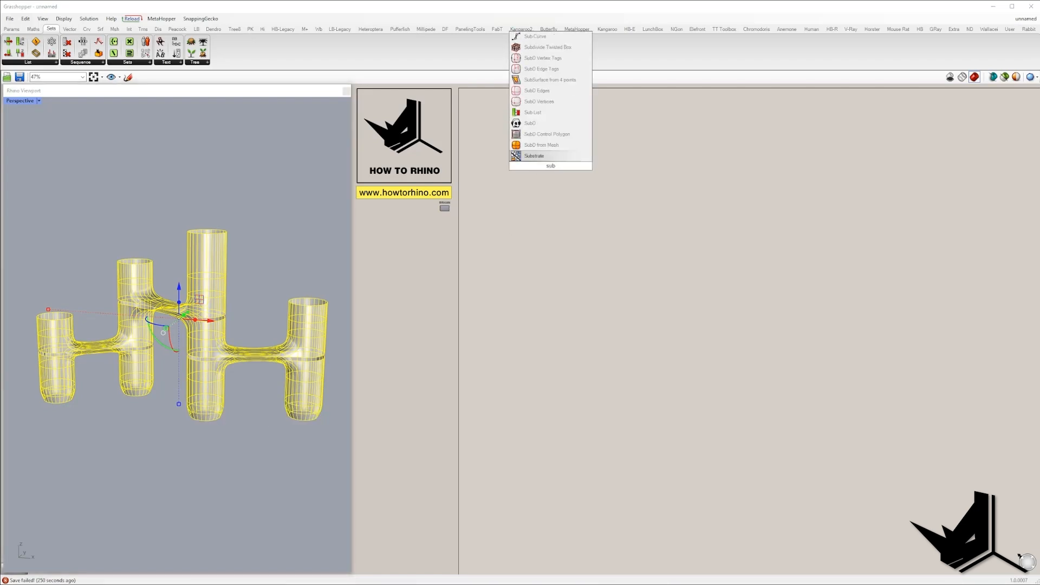
pyautogui.click(533, 124)
pyautogui.scroll(4, 548, 161)
pyautogui.moveTo(553, 172); pyautogui.dragTo(441, 164)
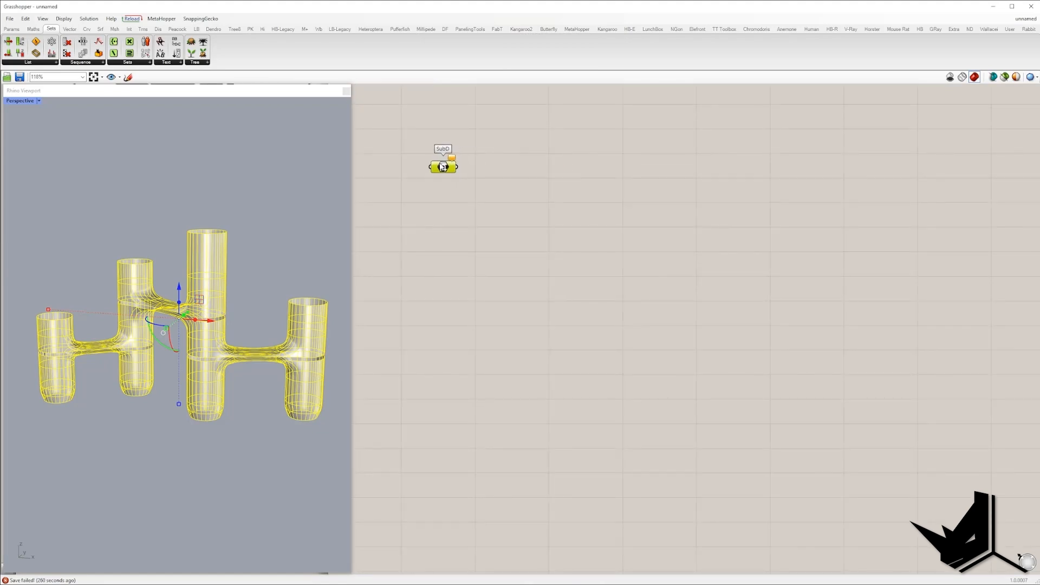
pyautogui.rightClick(442, 167)
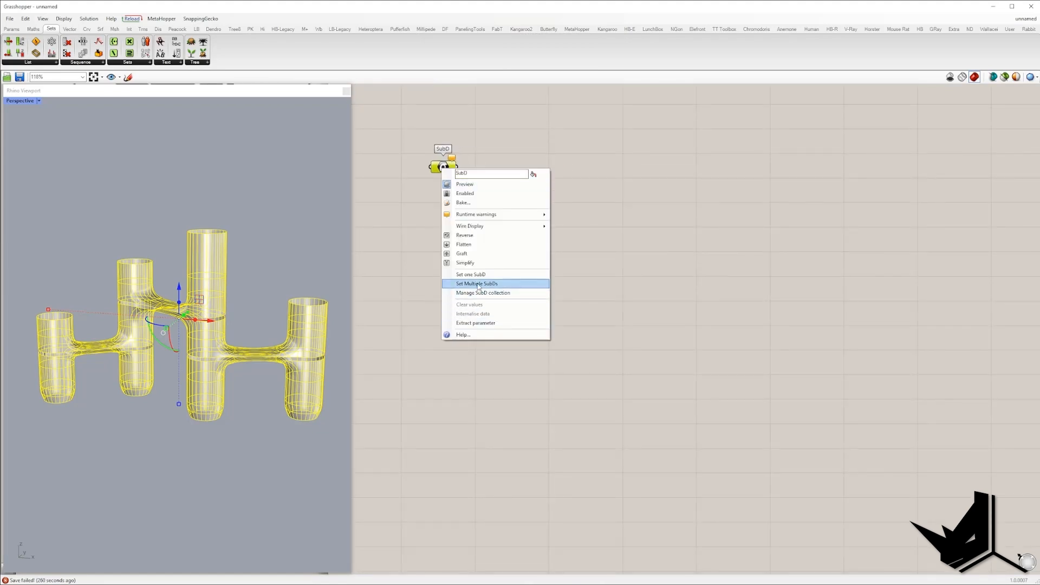
pyautogui.click(489, 283)
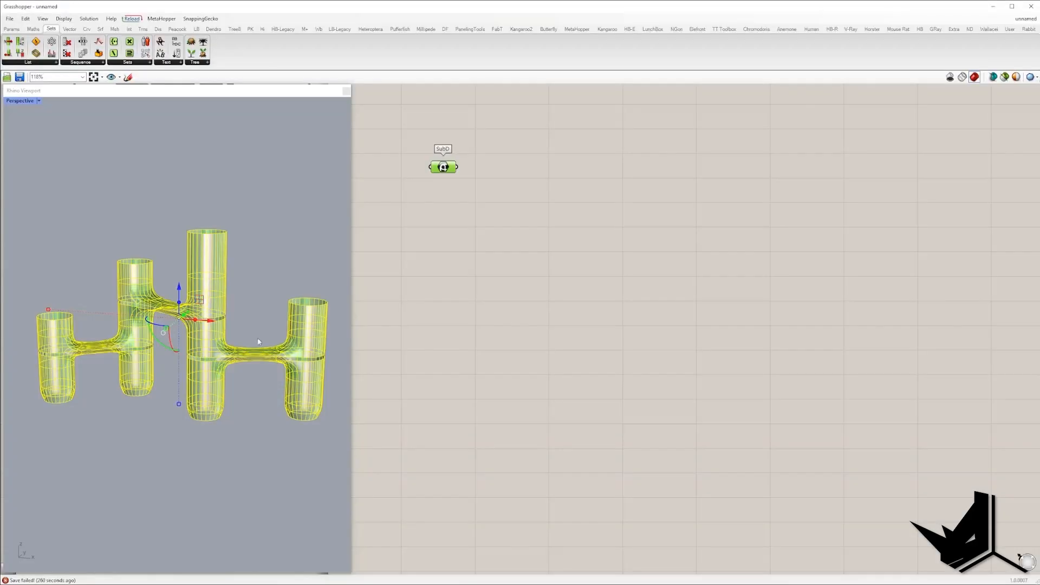
# Add a panel beside the SubD parameter, connect it to the parameter's output, and arrange it to list the referenced SubDs
pyautogui.click(12, 28)
pyautogui.moveTo(584, 154); pyautogui.dragTo(584, 153)
pyautogui.moveTo(458, 166); pyautogui.dragTo(550, 152)
pyautogui.moveTo(618, 168); pyautogui.dragTo(532, 276, button='right')
pyautogui.moveTo(532, 282); pyautogui.dragTo(560, 339)
pyautogui.moveTo(507, 303); pyautogui.dragTo(484, 205)
pyautogui.moveTo(373, 226); pyautogui.dragTo(465, 232, button='right')
pyautogui.click(464, 234)
pyautogui.scroll(-1, 495, 239)
pyautogui.moveTo(450, 270); pyautogui.dragTo(587, 235, button='right')
pyautogui.scroll(-2, 601, 237)
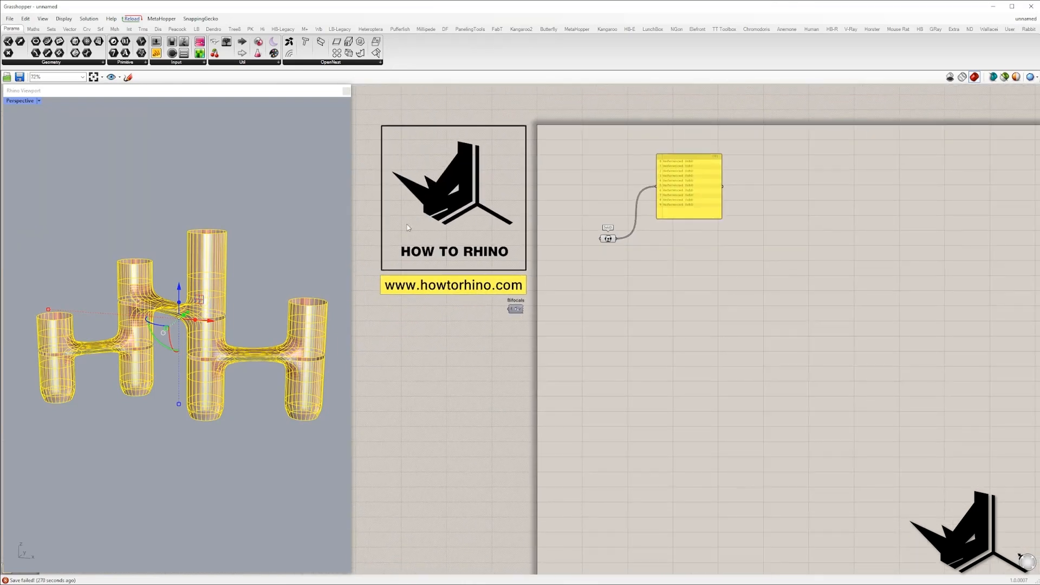
# Hide the original SubD towers in the Rhino viewport so only the Grasshopper preview remains
pyautogui.click(241, 219)
pyautogui.moveTo(305, 459); pyautogui.dragTo(65, 223)
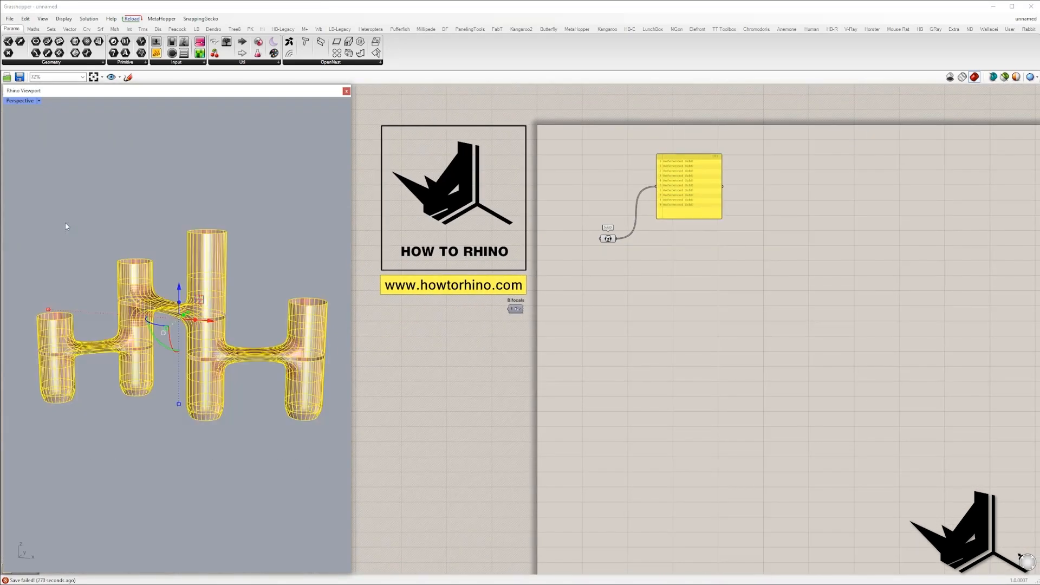
pyautogui.hotkey('ctrl', 'h')
pyautogui.moveTo(225, 220); pyautogui.dragTo(243, 246, button='right')
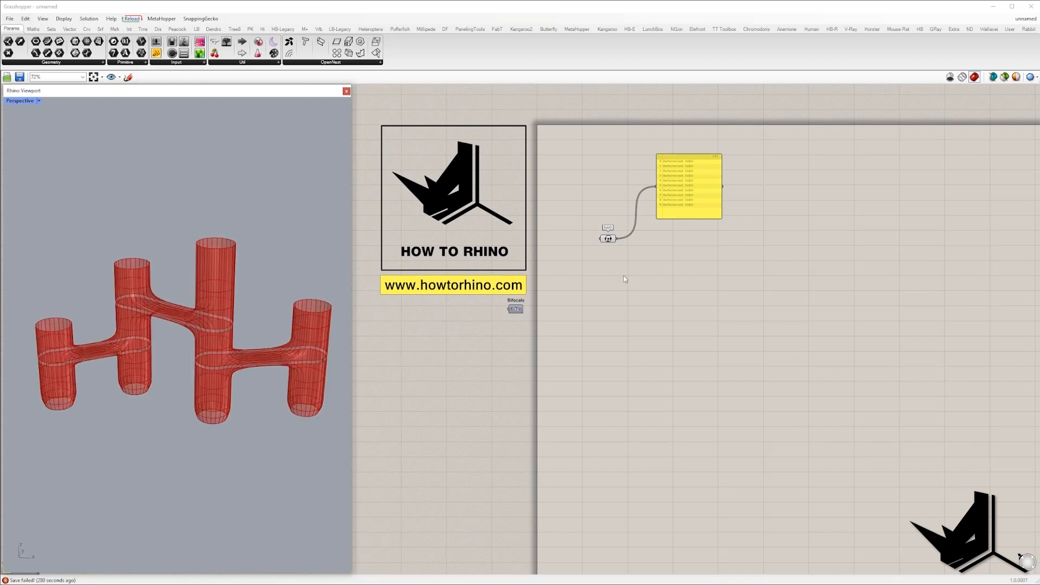
# Add a Brep parameter and connect the SubD parameter's output to it
pyautogui.doubleClick(623, 262)
pyautogui.write('brep')
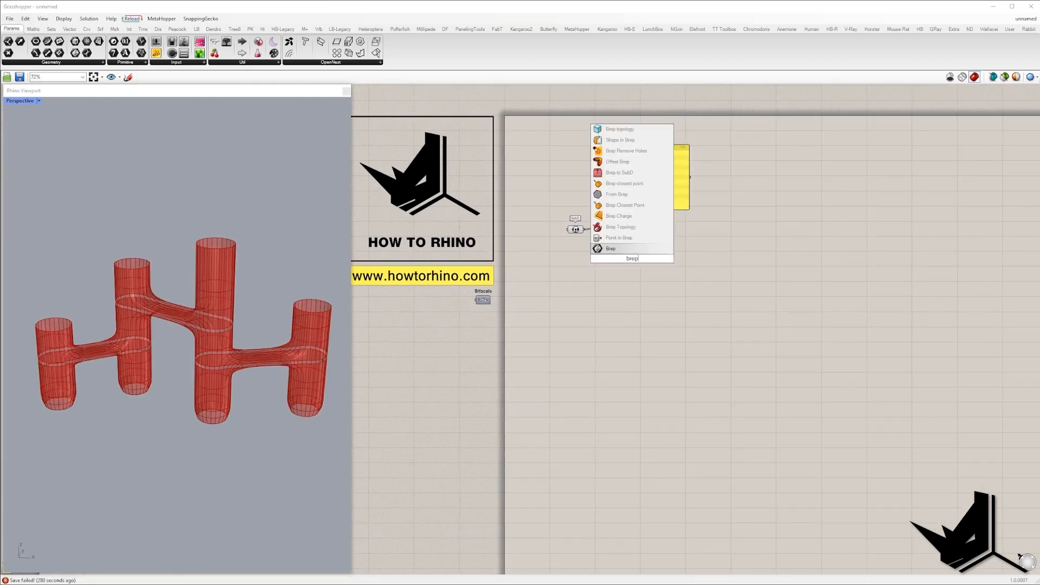
pyautogui.press('Return')
pyautogui.moveTo(585, 229); pyautogui.dragTo(672, 229)
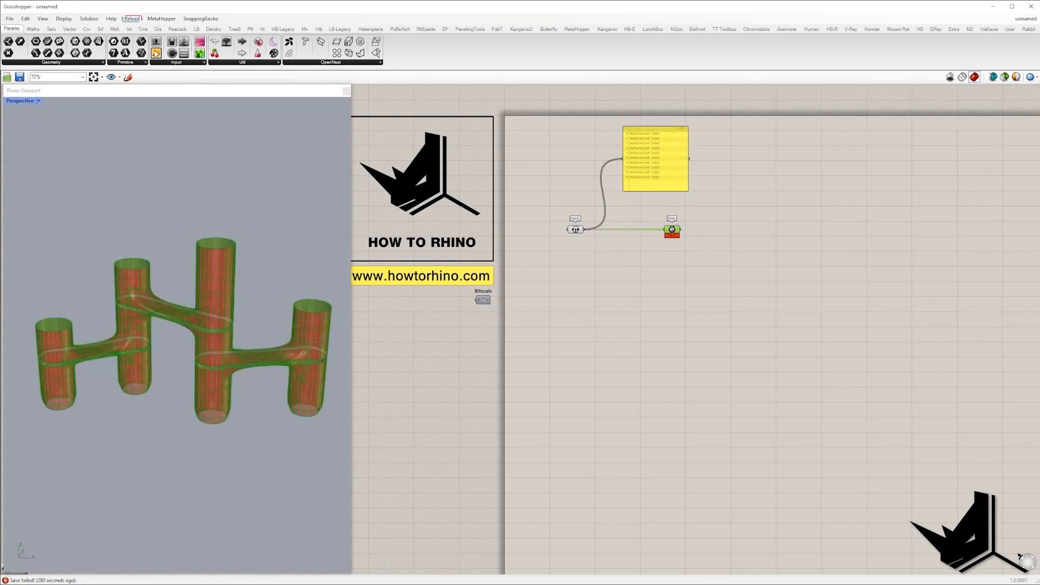
# Duplicate the panel and connect the Brep parameter's output to the copy to list the converted geometry
pyautogui.moveTo(671, 182); pyautogui.dragTo(736, 182)
pyautogui.moveTo(681, 230); pyautogui.dragTo(712, 181)
pyautogui.scroll(5, 732, 185)
pyautogui.moveTo(677, 215); pyautogui.dragTo(712, 276)
pyautogui.moveTo(572, 180); pyautogui.dragTo(678, 221, button='right')
pyautogui.moveTo(730, 255); pyautogui.dragTo(752, 212)
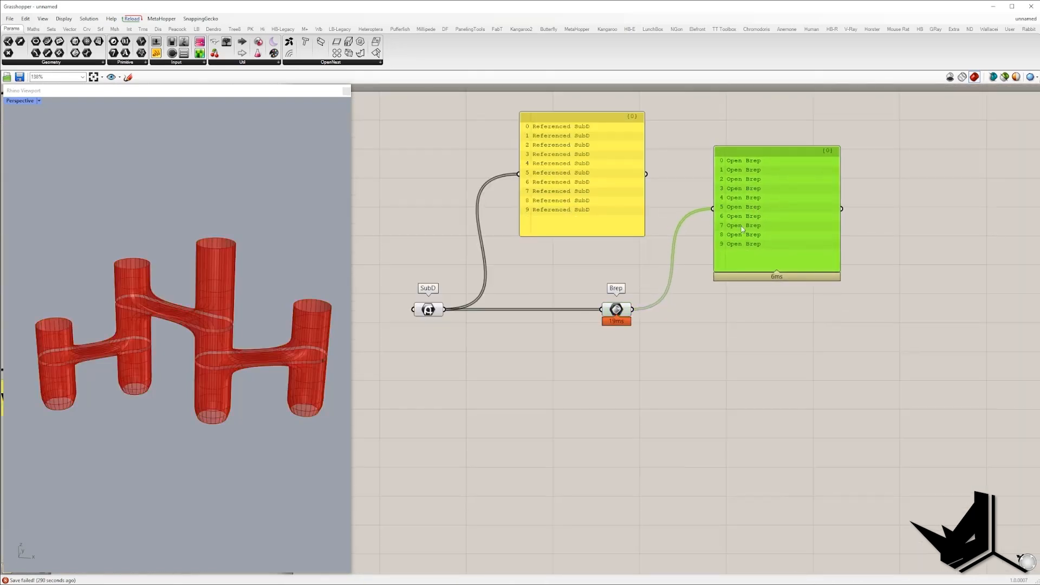
pyautogui.moveTo(642, 348); pyautogui.dragTo(561, 333, button='right')
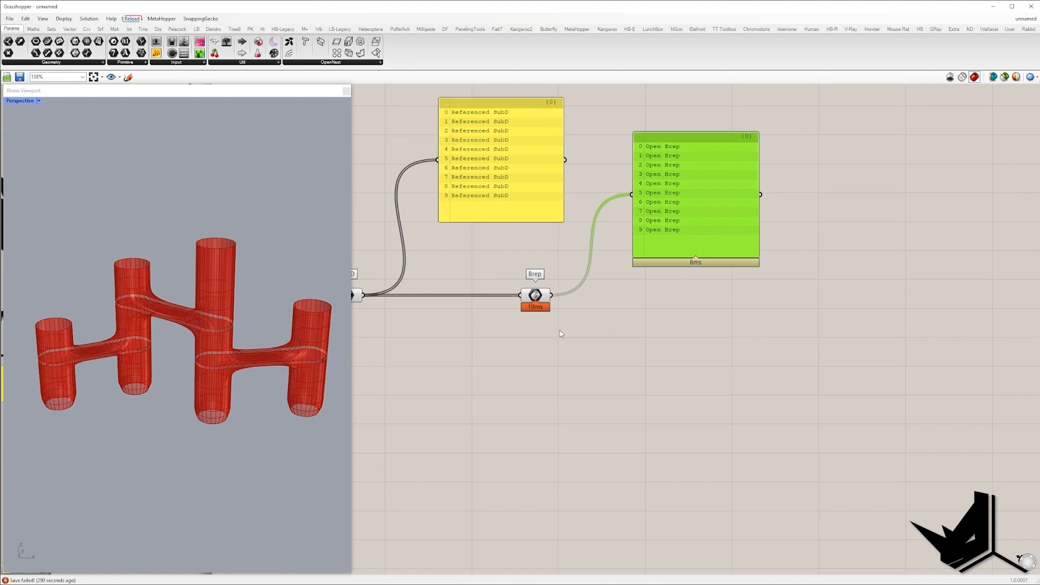
# Add a Deconstruct Brep component fed by the Brep parameter and connect its faces output to the second panel
pyautogui.doubleClick(700, 344)
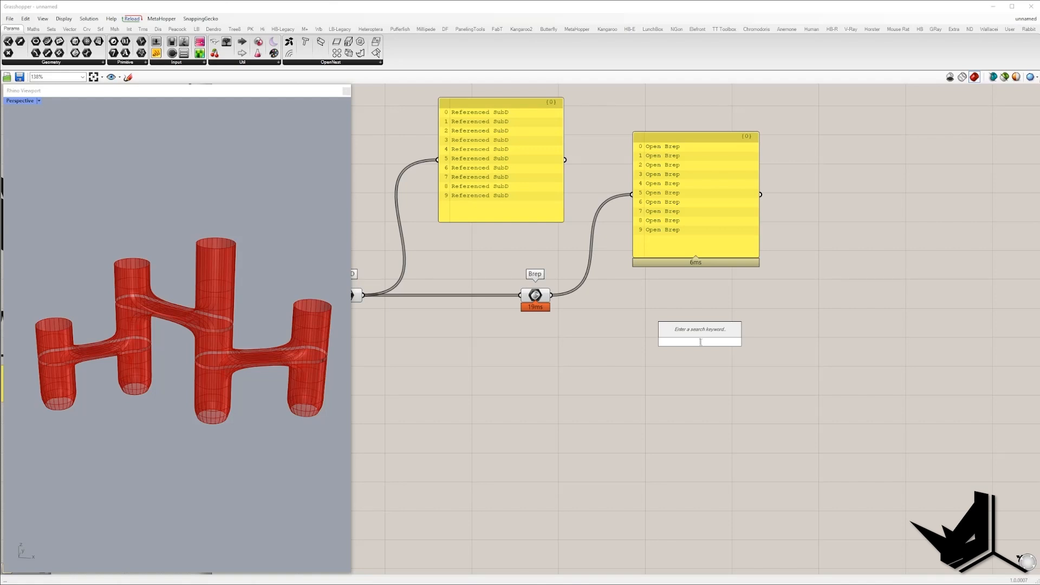
pyautogui.write('dec')
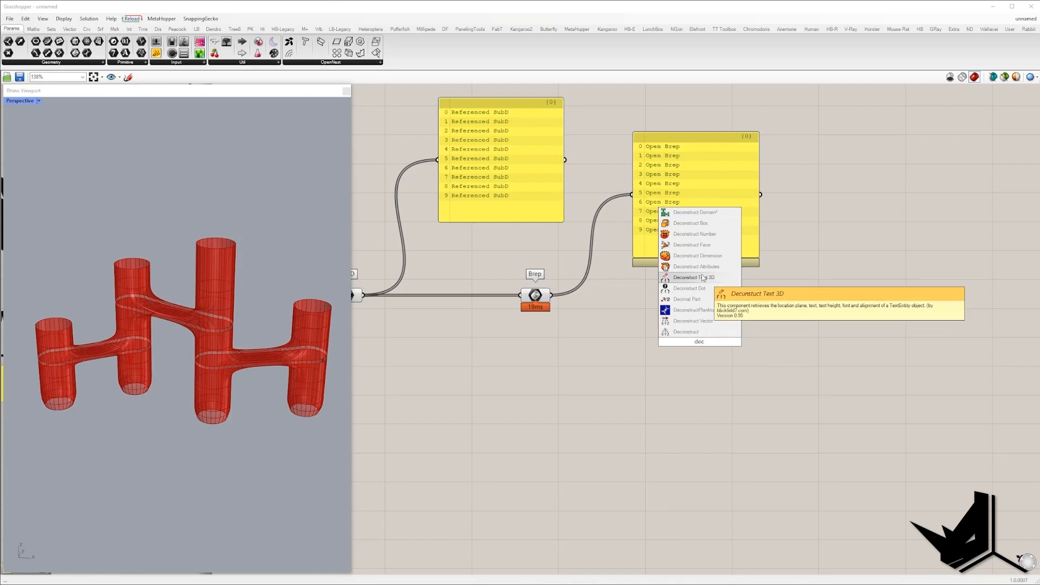
pyautogui.write(' b')
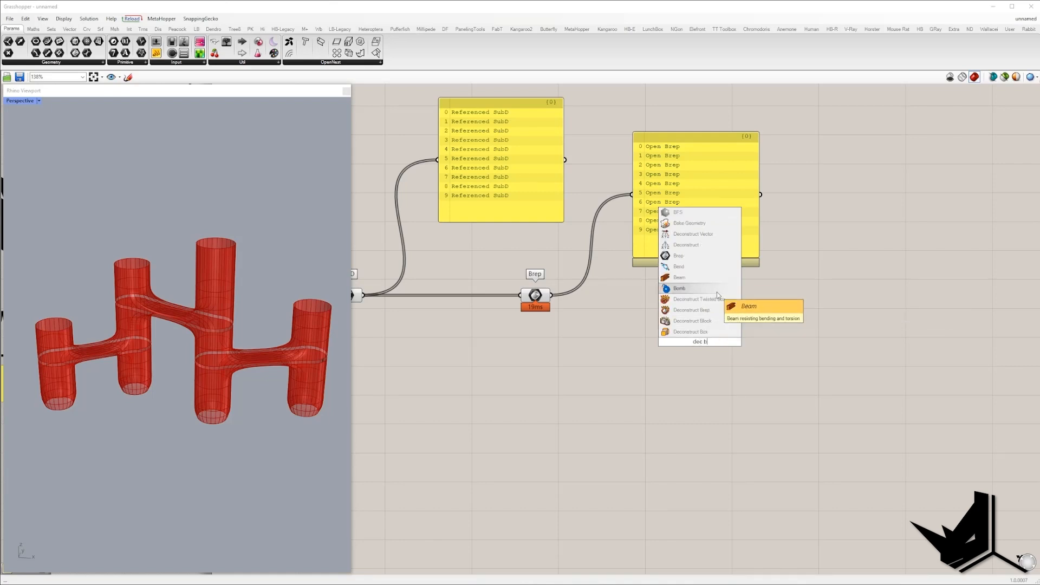
pyautogui.click(691, 309)
pyautogui.moveTo(681, 342); pyautogui.dragTo(545, 301)
pyautogui.moveTo(719, 331); pyautogui.dragTo(633, 195)
pyautogui.moveTo(724, 203); pyautogui.dragTo(827, 196)
pyautogui.moveTo(712, 361); pyautogui.dragTo(700, 315)
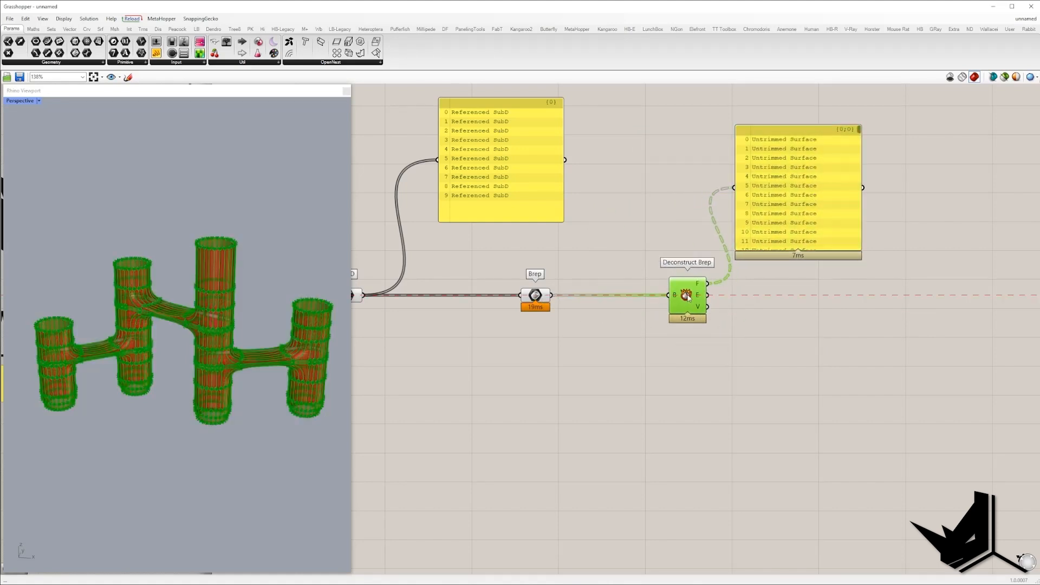
# Add a Param Viewer connected to the faces output of Deconstruct Brep and arrange it and the panel clear of the components
pyautogui.moveTo(227, 42); pyautogui.dragTo(742, 374)
pyautogui.moveTo(707, 283); pyautogui.dragTo(685, 375)
pyautogui.moveTo(801, 392); pyautogui.dragTo(776, 320, button='right')
pyautogui.moveTo(732, 298); pyautogui.dragTo(784, 323)
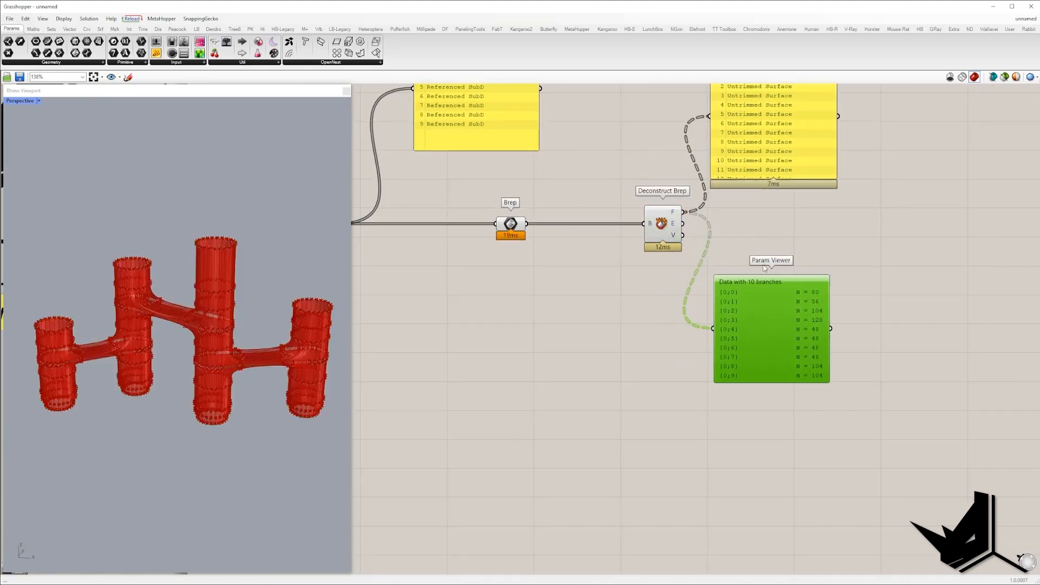
pyautogui.moveTo(797, 317); pyautogui.dragTo(761, 380, button='right')
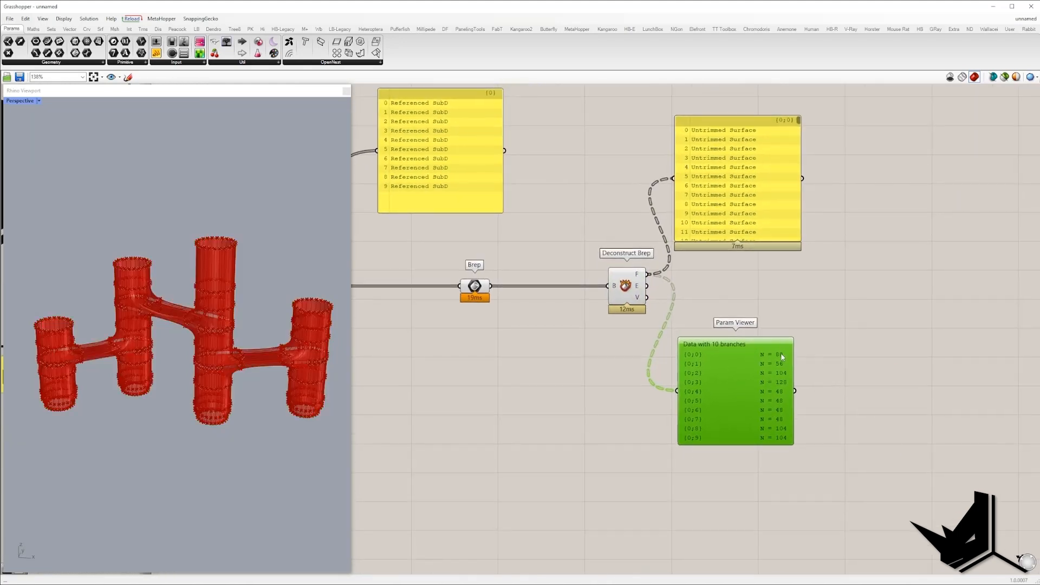
pyautogui.moveTo(845, 335); pyautogui.dragTo(688, 404, button='right')
pyautogui.moveTo(575, 274); pyautogui.dragTo(636, 255)
pyautogui.moveTo(581, 467); pyautogui.dragTo(650, 452)
# Add an Iso Curve component and connect the faces output of Deconstruct Brep to its surface input
pyautogui.doubleClick(682, 320)
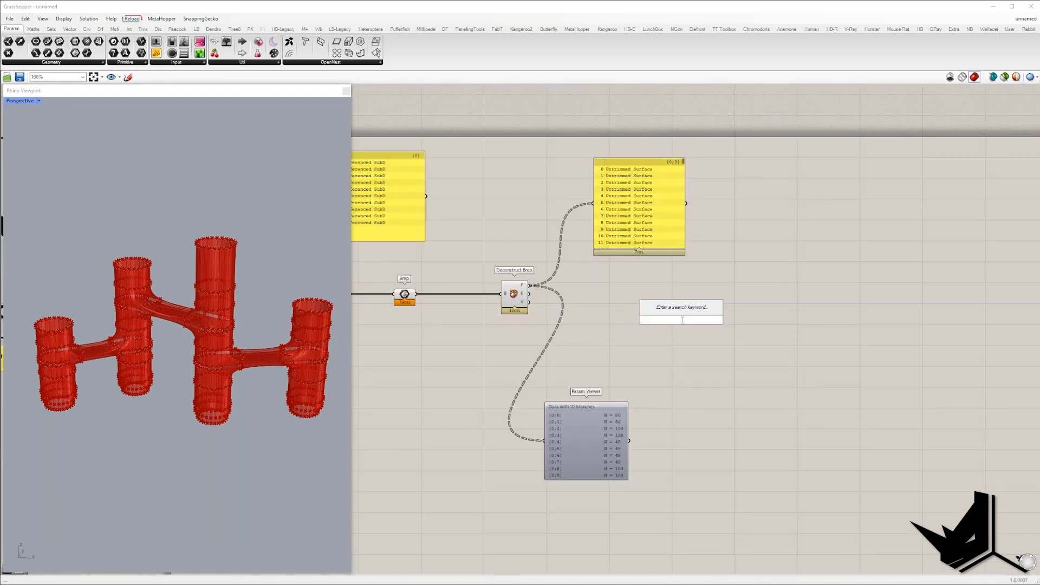
pyautogui.write('iso')
pyautogui.press('Return')
pyautogui.moveTo(666, 315); pyautogui.dragTo(529, 285)
pyautogui.moveTo(682, 323); pyautogui.dragTo(814, 294)
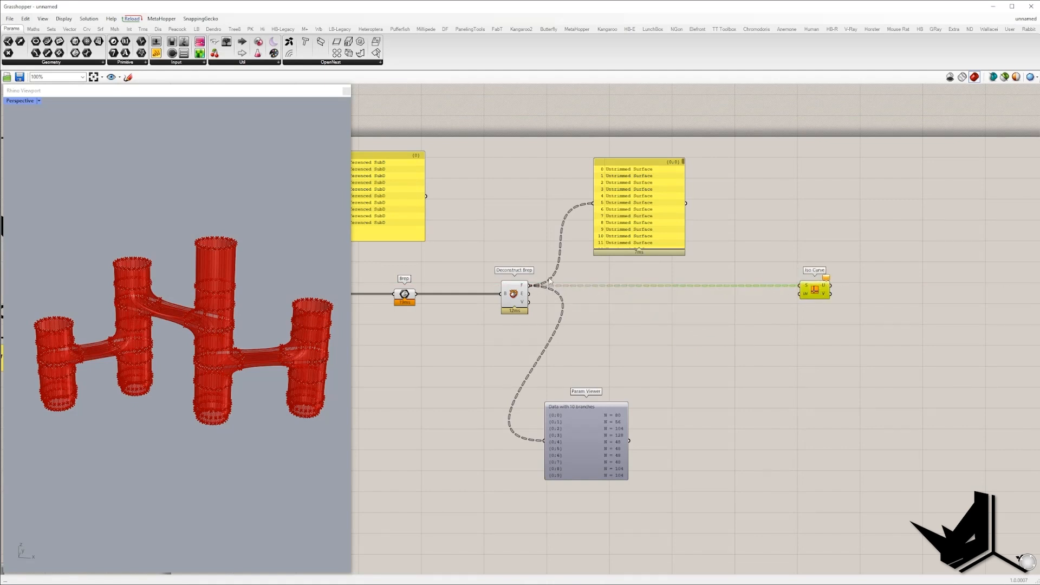
# Graft and reparameterize the surface input of the Iso Curve component
pyautogui.scroll(4, 822, 287)
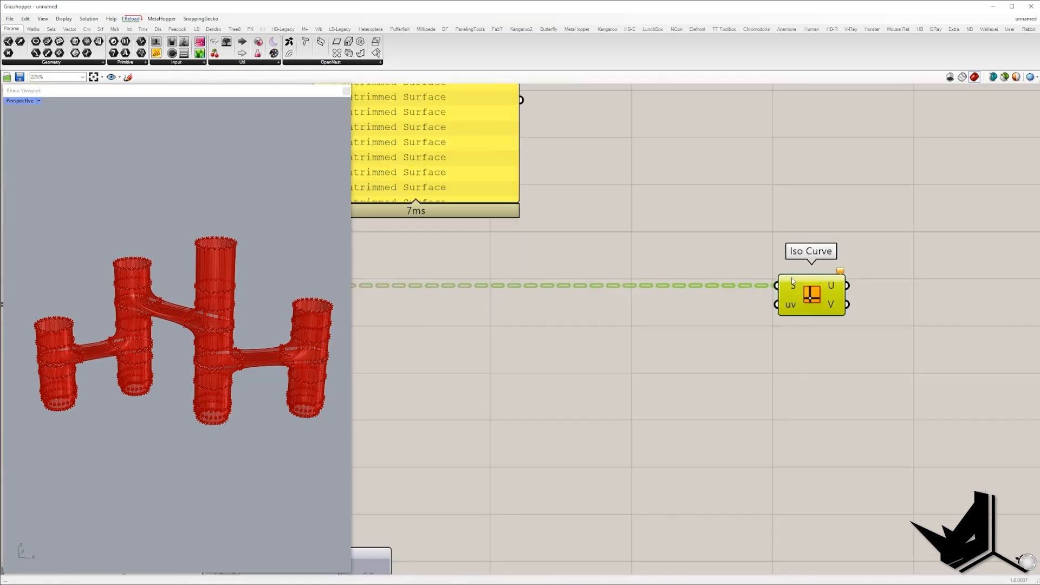
pyautogui.rightClick(806, 289)
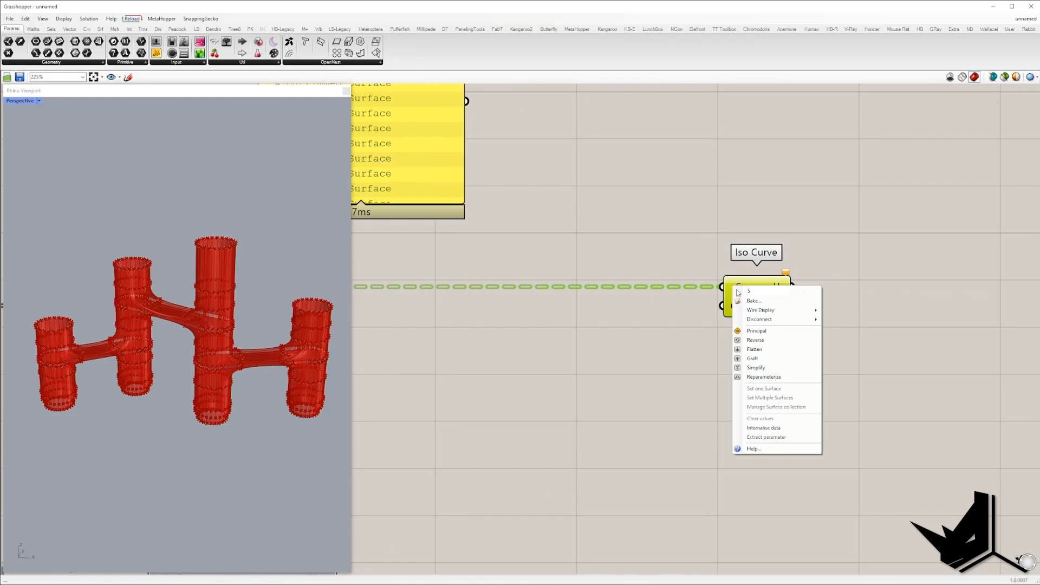
pyautogui.click(752, 358)
pyautogui.rightClick(734, 287)
pyautogui.click(761, 380)
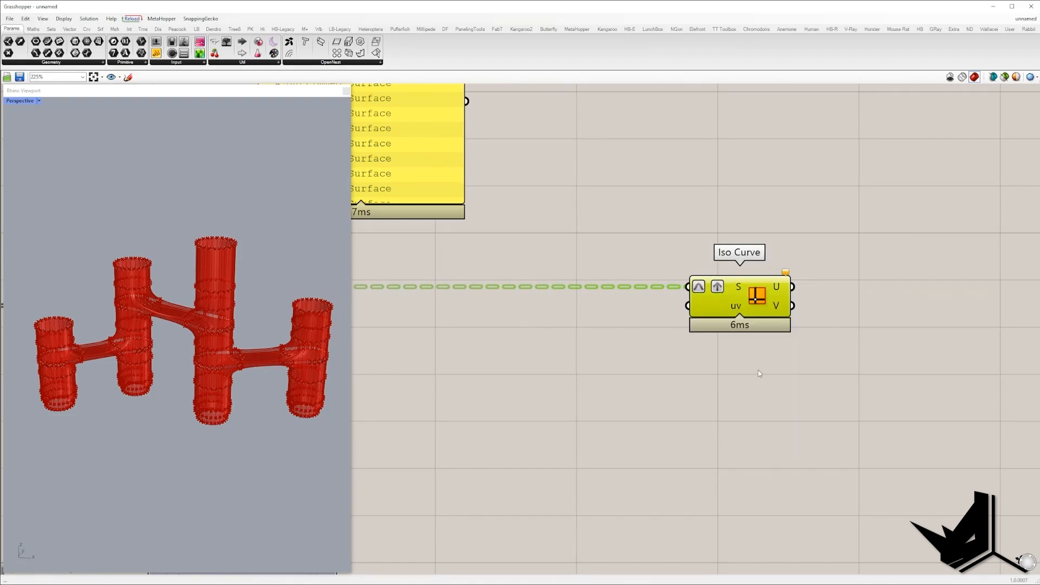
pyautogui.moveTo(735, 286)
pyautogui.moveTo(745, 318); pyautogui.dragTo(803, 280, button='right')
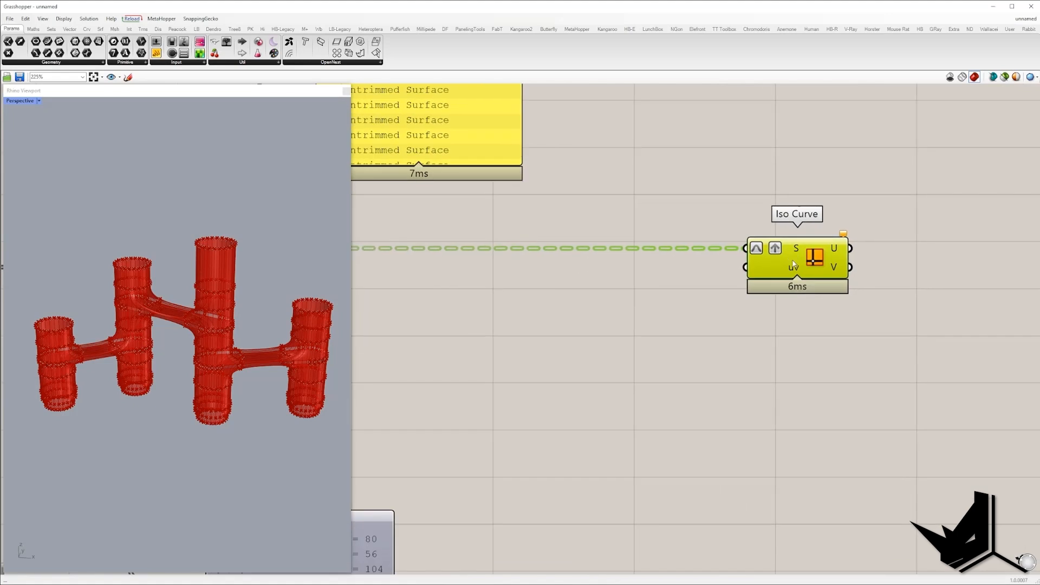
pyautogui.moveTo(795, 274)
pyautogui.scroll(-3, 687, 300)
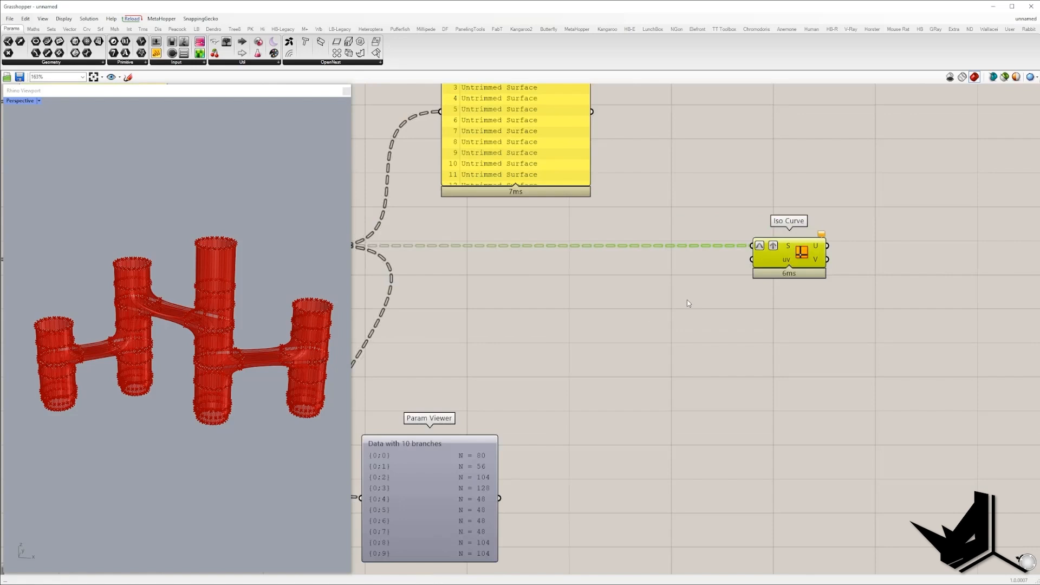
# Add a Construct Point component below the wire running to the Iso Curve component
pyautogui.doubleClick(658, 317)
pyautogui.write('con poin')
pyautogui.click(647, 297)
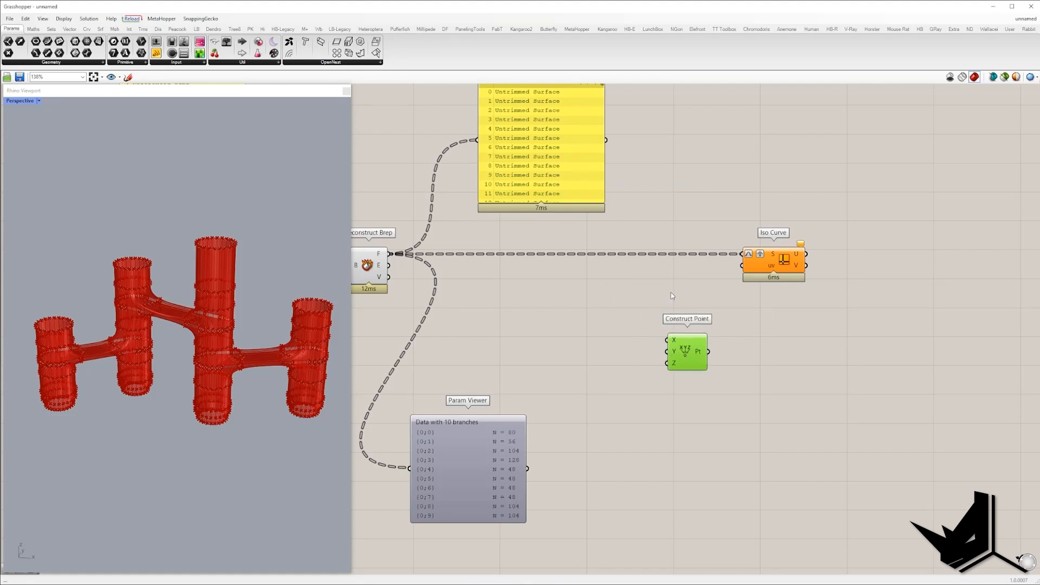
pyautogui.moveTo(651, 321); pyautogui.dragTo(741, 320, button='right')
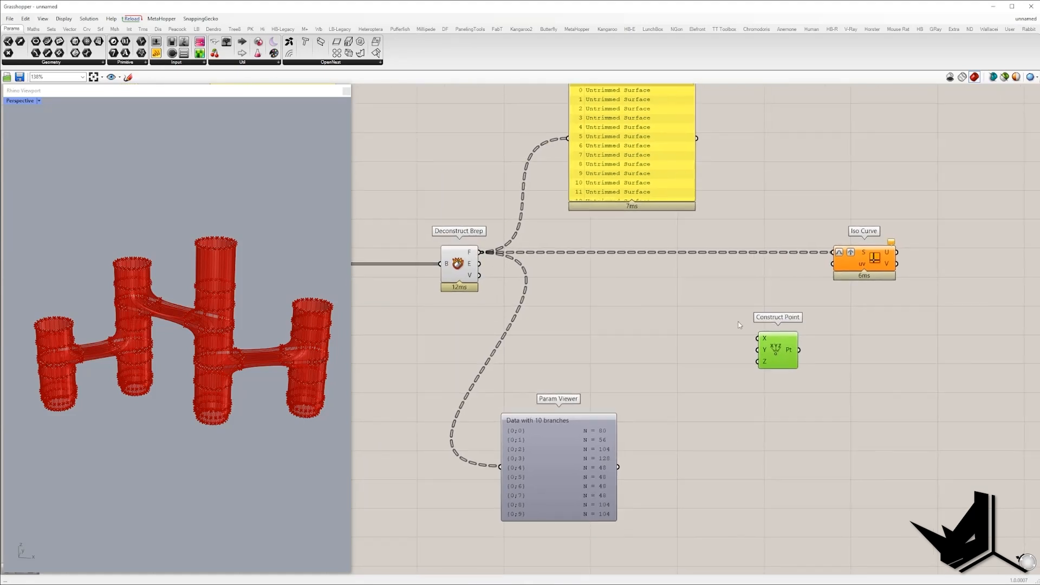
# Add a Range component and connect a panel containing "0 to 1" to its domain input
pyautogui.doubleClick(670, 371)
pyautogui.write('ranfg')
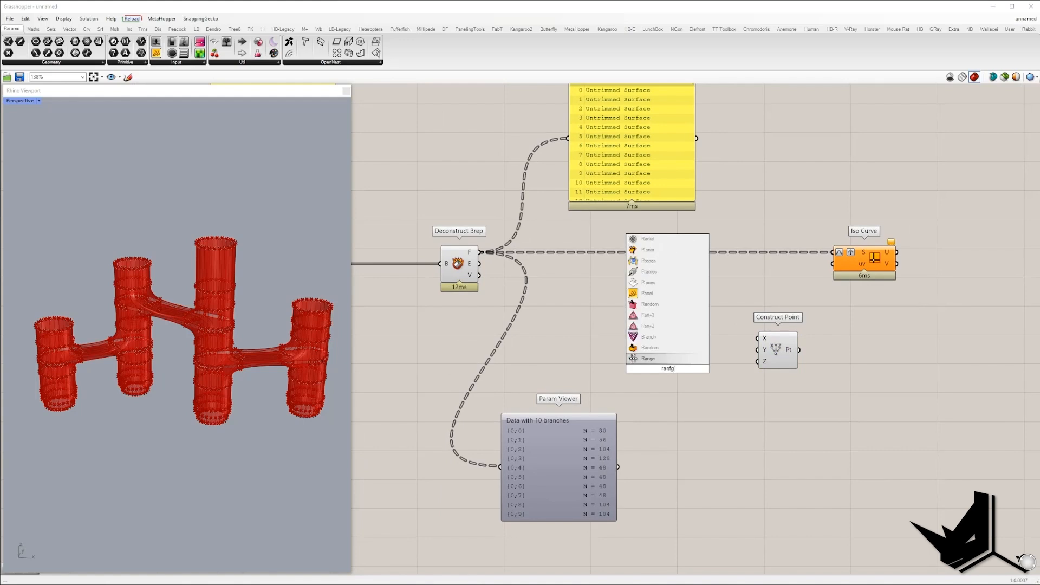
pyautogui.moveTo(667, 367); pyautogui.dragTo(658, 349)
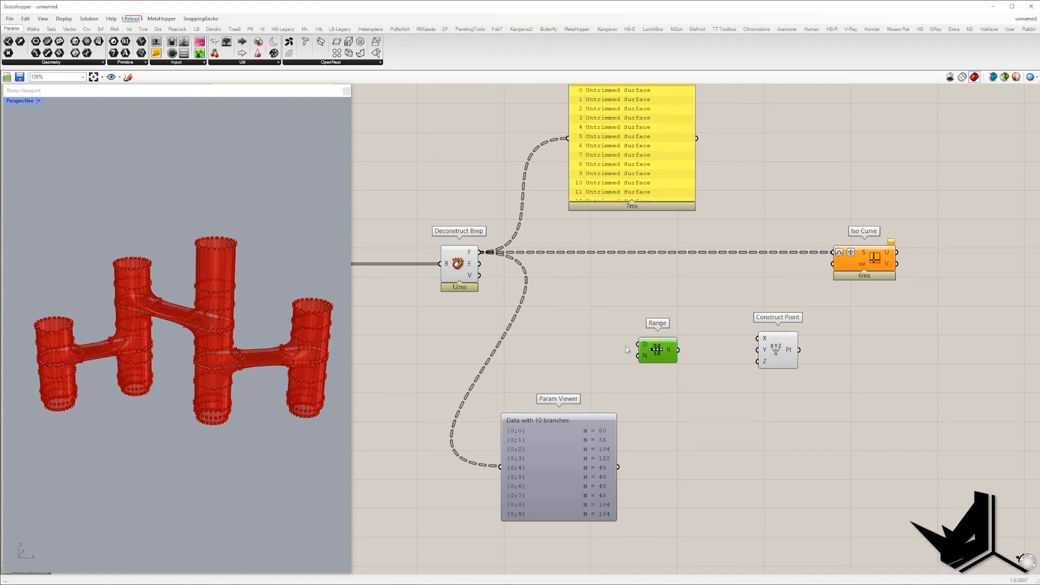
pyautogui.doubleClick(604, 331)
pyautogui.write('//0 to 1')
pyautogui.press('Return')
pyautogui.moveTo(616, 332); pyautogui.dragTo(639, 344)
# Connect an empty panel to the Range output and arrange it between Range and Construct Point
pyautogui.moveTo(651, 348); pyautogui.dragTo(706, 414)
pyautogui.doubleClick(780, 409)
pyautogui.write('//')
pyautogui.press('Return')
pyautogui.moveTo(775, 355); pyautogui.dragTo(863, 355)
pyautogui.moveTo(734, 396); pyautogui.dragTo(803, 335)
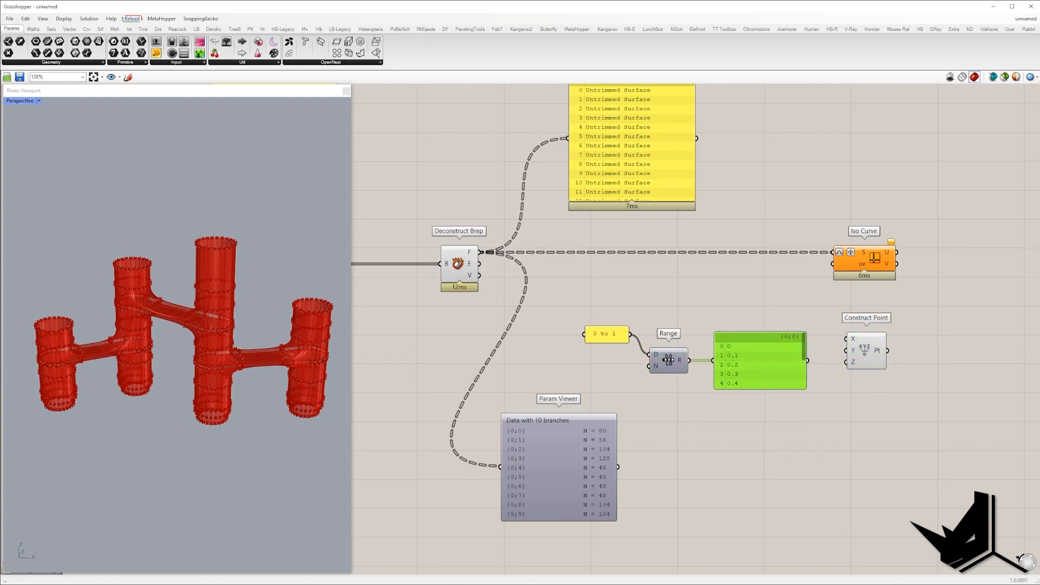
# Add a number slider from 1 to 20, connect it to the Range steps input and set it to 5
pyautogui.doubleClick(691, 484)
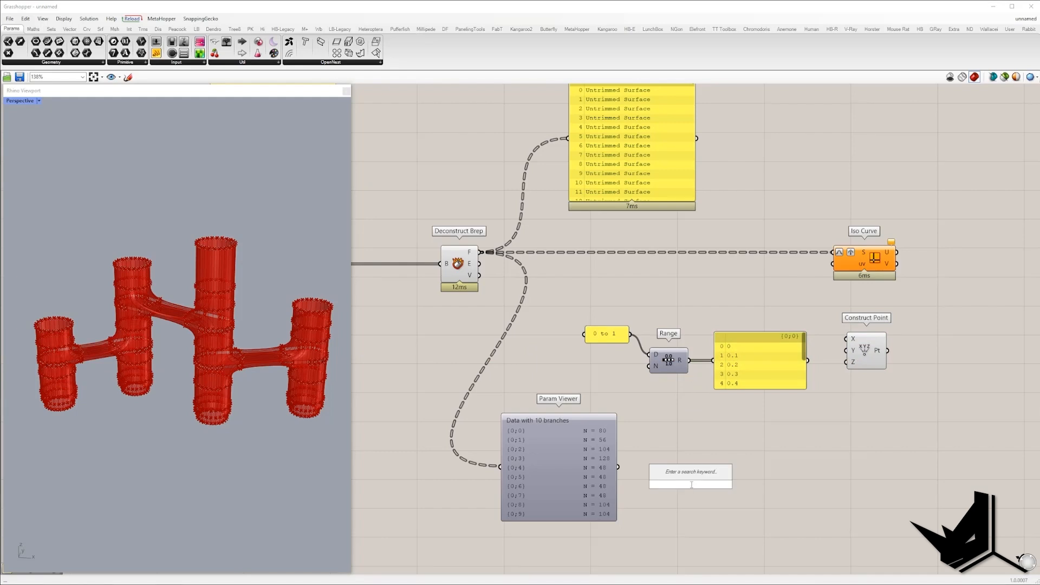
pyautogui.write('1<20')
pyautogui.press('Return')
pyautogui.moveTo(671, 450); pyautogui.dragTo(649, 366)
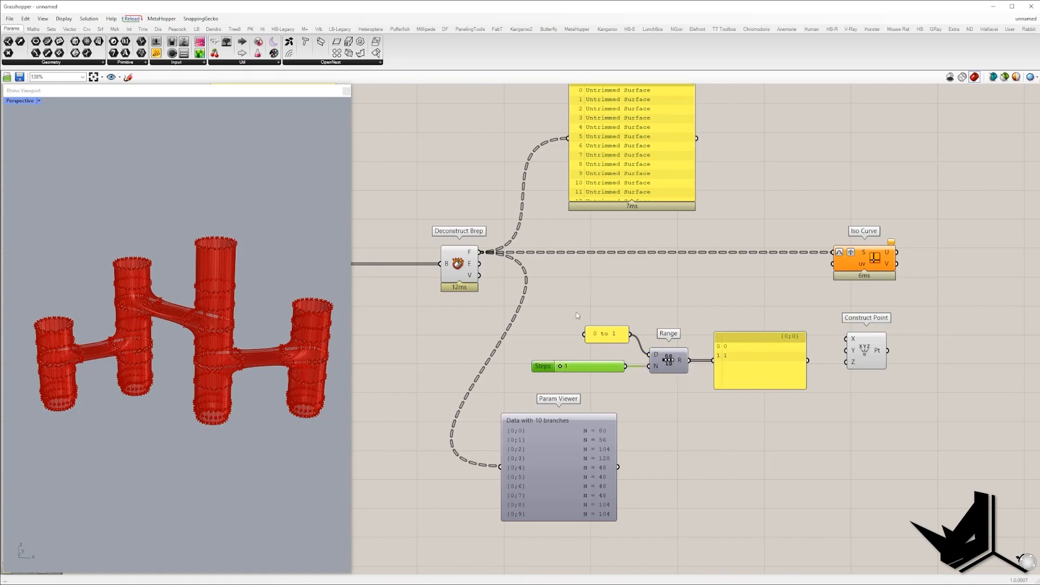
pyautogui.moveTo(578, 315); pyautogui.dragTo(634, 354)
pyautogui.moveTo(556, 368); pyautogui.dragTo(577, 368)
# Enlarge the range values panel and connect it to both the X and Y inputs of Construct Point
pyautogui.moveTo(789, 397); pyautogui.dragTo(639, 360, button='right')
pyautogui.moveTo(629, 351); pyautogui.dragTo(611, 333)
pyautogui.moveTo(609, 346); pyautogui.dragTo(663, 310, button='right')
pyautogui.moveTo(650, 235); pyautogui.dragTo(597, 339)
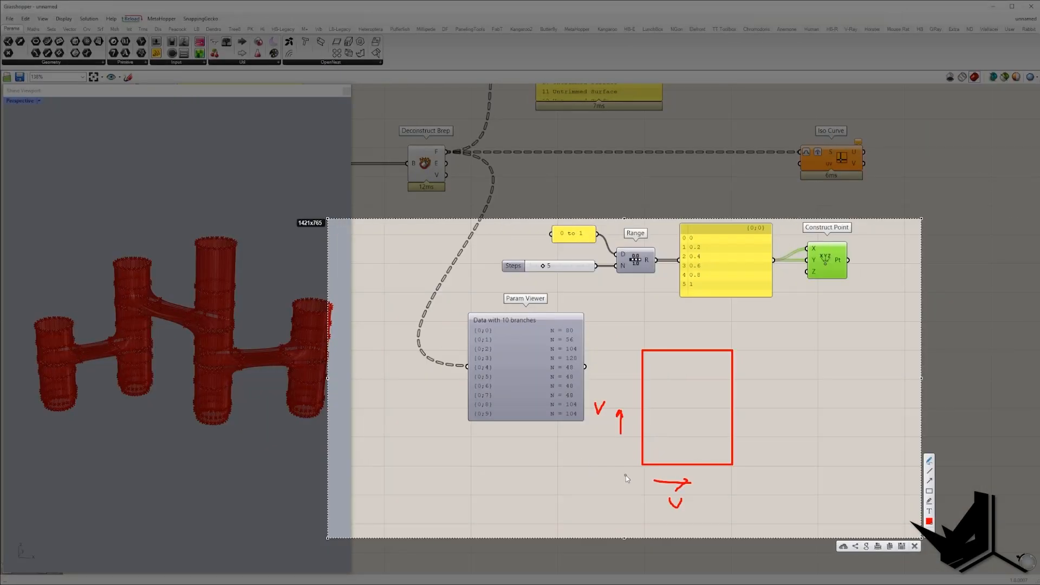
# Annotate the sketched square in red with 1 at both axis ends and a dot at its origin, and circle Construct Point
pyautogui.moveTo(723, 479); pyautogui.dragTo(730, 487)
pyautogui.moveTo(613, 346); pyautogui.dragTo(621, 351)
pyautogui.moveTo(808, 222)
pyautogui.mouseDown()
pyautogui.moveTo(815, 299)
pyautogui.moveTo(783, 207)
pyautogui.mouseUp()
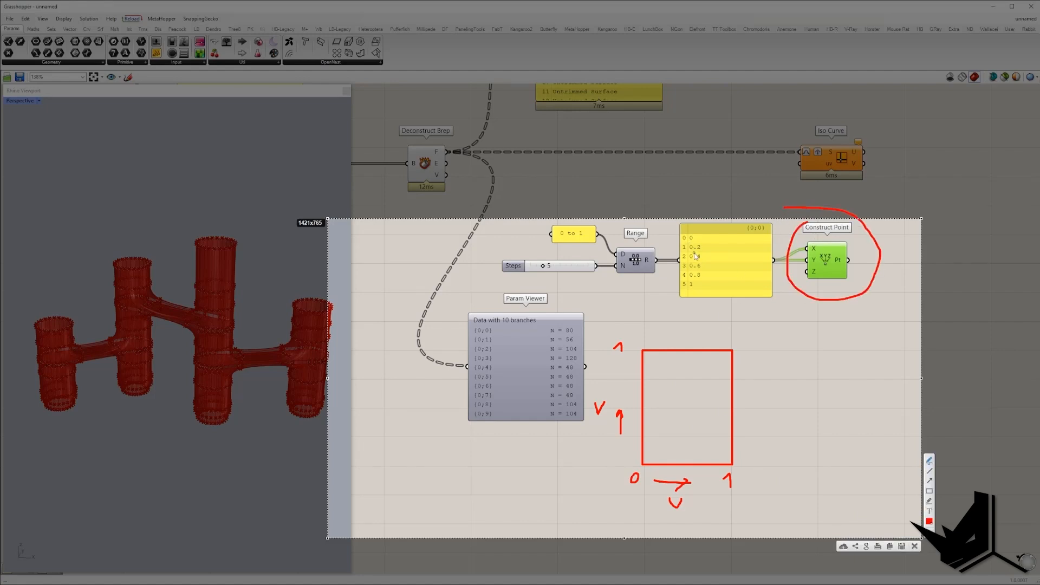
pyautogui.moveTo(642, 464); pyautogui.dragTo(641, 464)
# Switch the annotation colour to yellow and mark five points along the diagonal of the sketched square
pyautogui.click(930, 522)
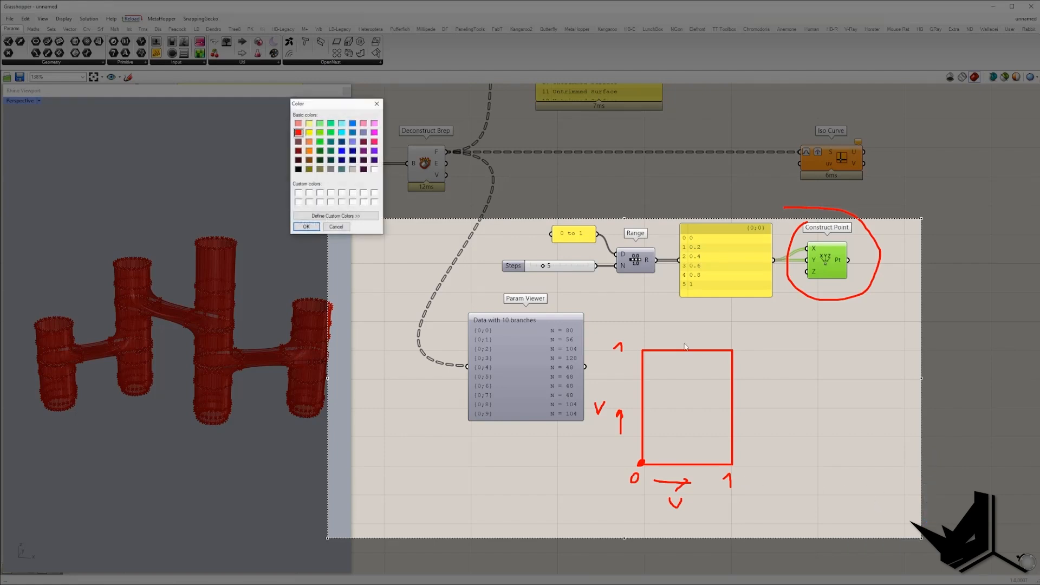
pyautogui.click(316, 229)
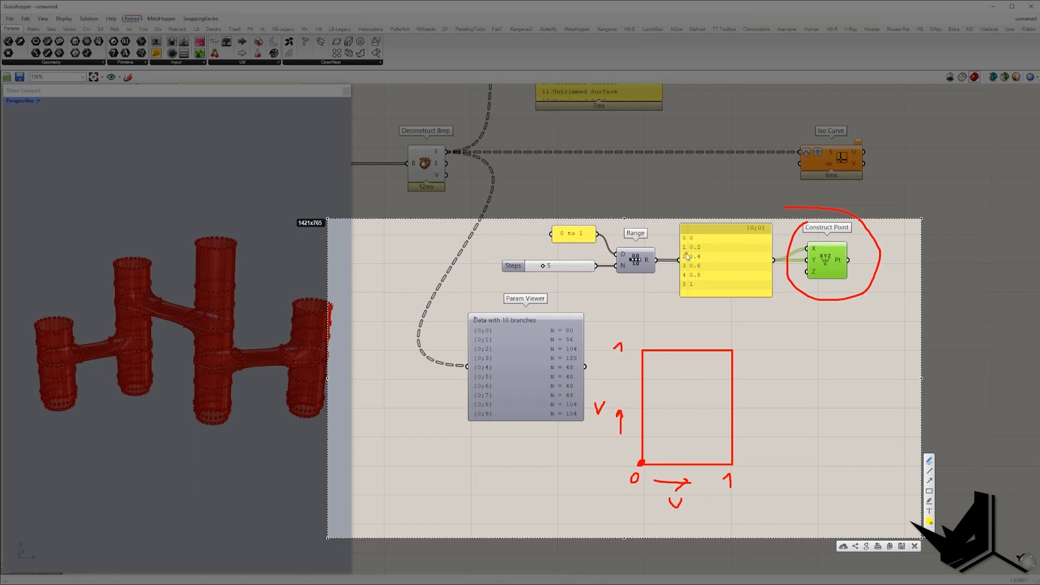
pyautogui.click(656, 444)
pyautogui.click(671, 423)
pyautogui.click(691, 403)
pyautogui.click(711, 373)
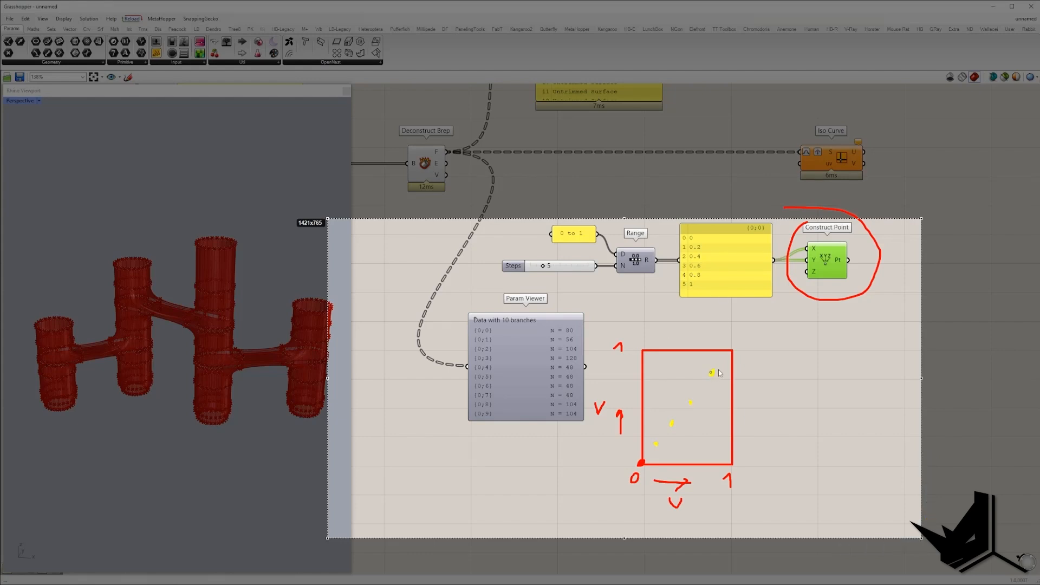
pyautogui.click(730, 351)
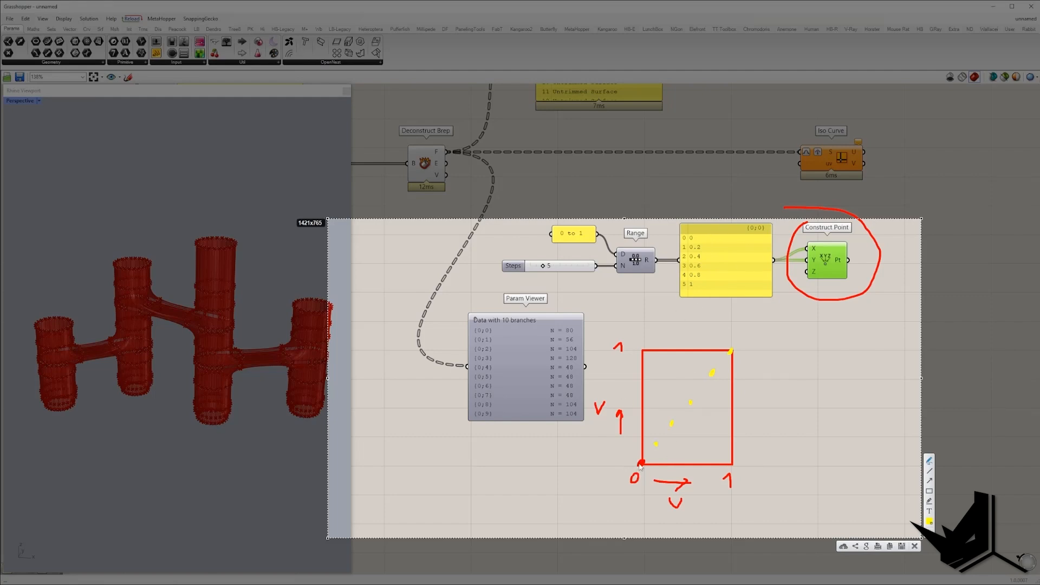
# Draw horizontal yellow iso lines across the sketched square through each marked point
pyautogui.moveTo(641, 464); pyautogui.dragTo(731, 462)
pyautogui.moveTo(641, 445); pyautogui.dragTo(725, 442)
pyautogui.click(645, 424)
pyautogui.moveTo(652, 425); pyautogui.dragTo(726, 423)
pyautogui.moveTo(643, 402); pyautogui.dragTo(726, 400)
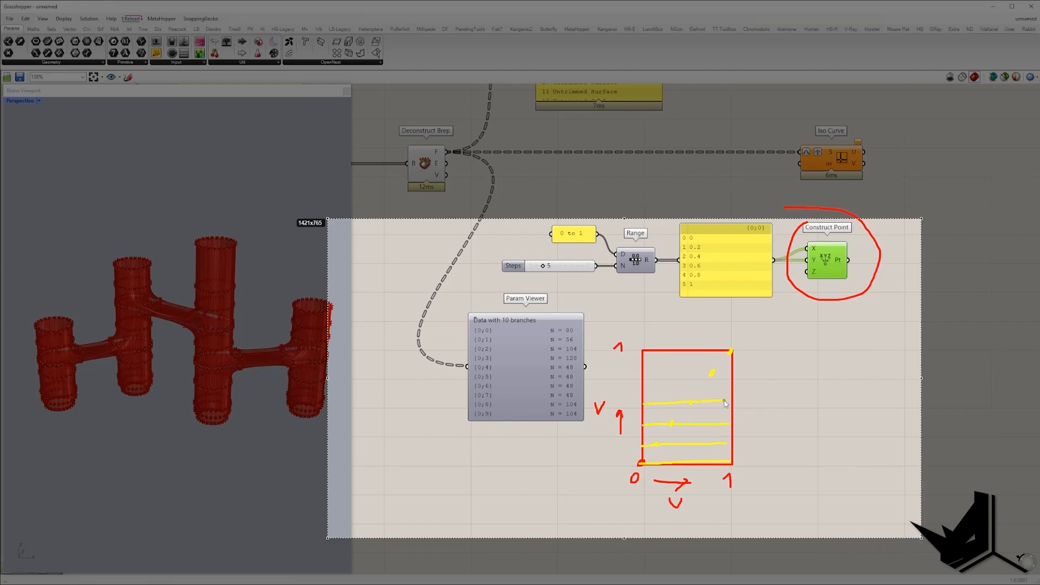
pyautogui.moveTo(643, 373); pyautogui.dragTo(734, 370)
pyautogui.moveTo(643, 352); pyautogui.dragTo(731, 351)
# Draw vertical yellow iso lines through the sketched square to complete the grid
pyautogui.moveTo(641, 353); pyautogui.dragTo(636, 463)
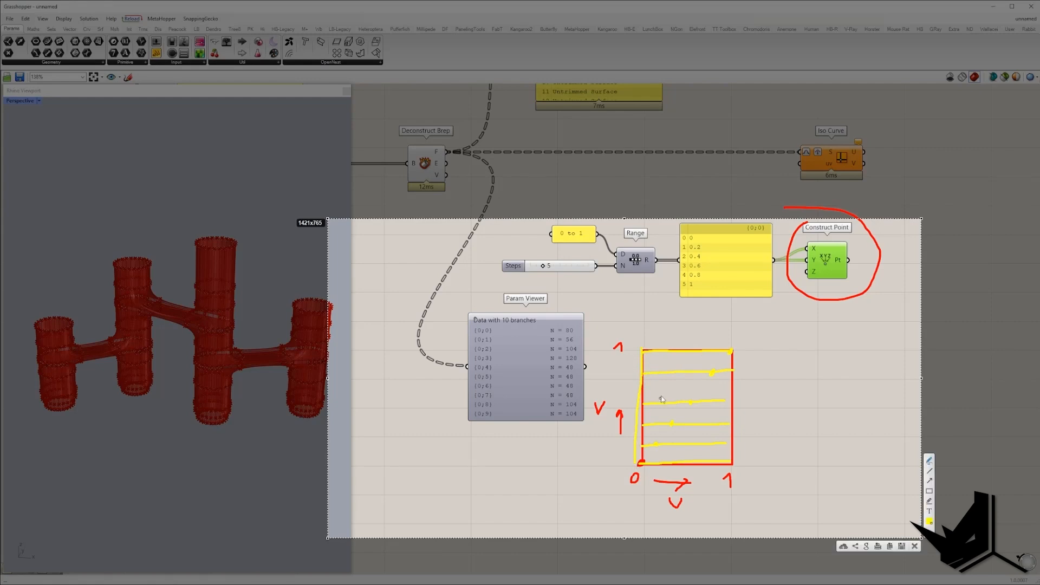
pyautogui.moveTo(657, 349); pyautogui.dragTo(655, 414)
pyautogui.moveTo(672, 351)
pyautogui.mouseDown()
pyautogui.moveTo(671, 456)
pyautogui.moveTo(694, 458)
pyautogui.mouseUp()
pyautogui.moveTo(711, 349); pyautogui.dragTo(710, 457)
pyautogui.moveTo(732, 349); pyautogui.dragTo(739, 463)
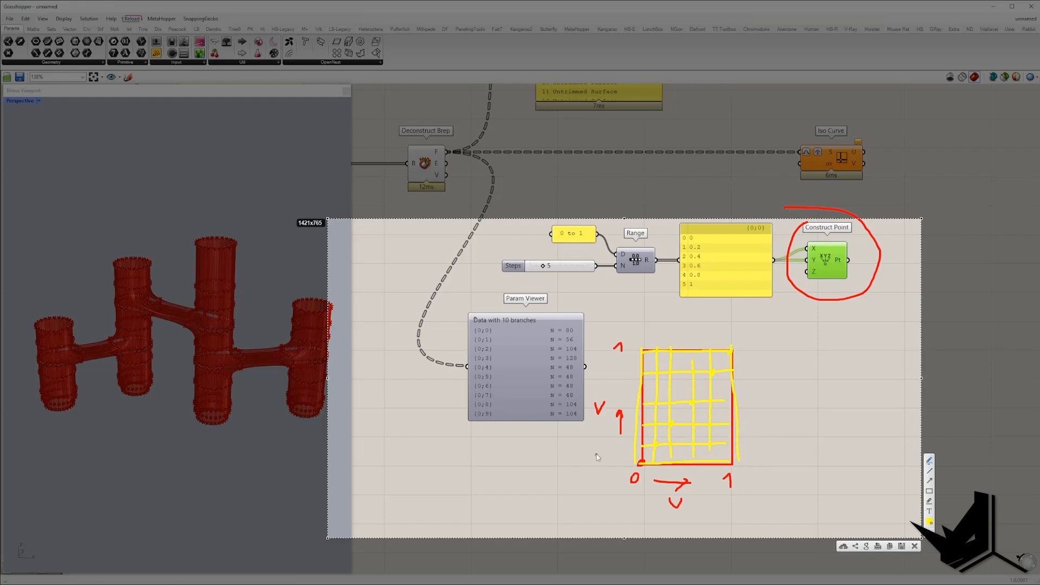
pyautogui.click(639, 461)
# Switch the annotation colour to light blue, highlight the square's value-1 edge, circle the last range value and outline an adjoining square
pyautogui.click(928, 521)
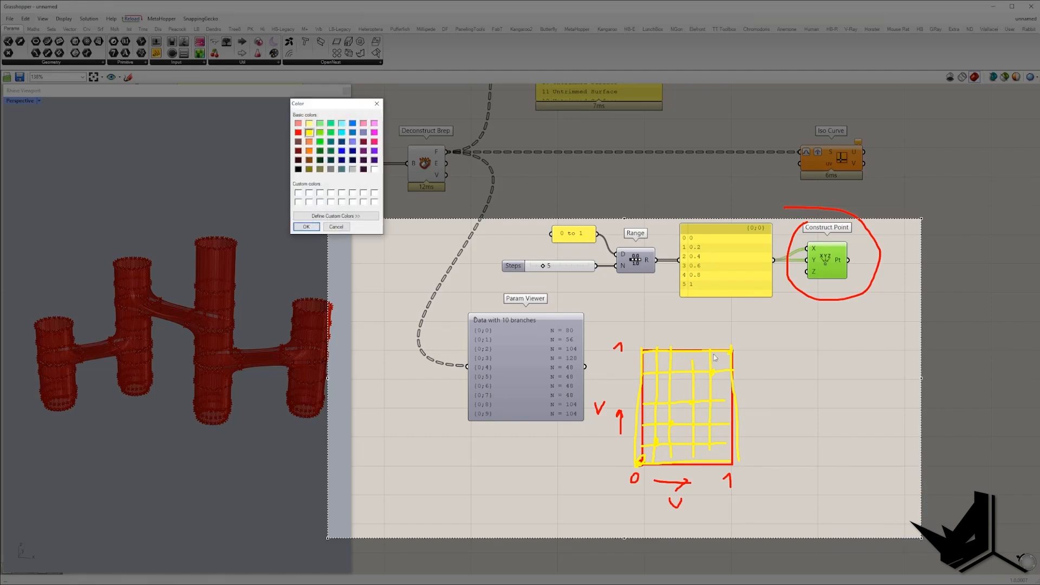
pyautogui.click(341, 133)
pyautogui.click(303, 226)
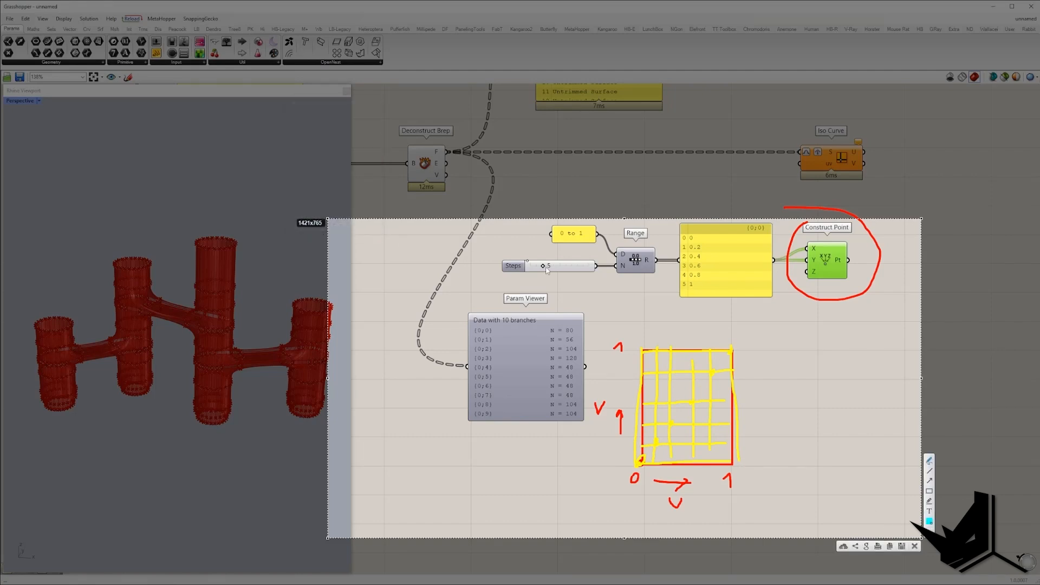
pyautogui.moveTo(732, 350)
pyautogui.mouseDown()
pyautogui.moveTo(732, 465)
pyautogui.moveTo(731, 351)
pyautogui.mouseUp()
pyautogui.moveTo(694, 281)
pyautogui.mouseDown()
pyautogui.moveTo(679, 290)
pyautogui.moveTo(697, 282)
pyautogui.mouseUp()
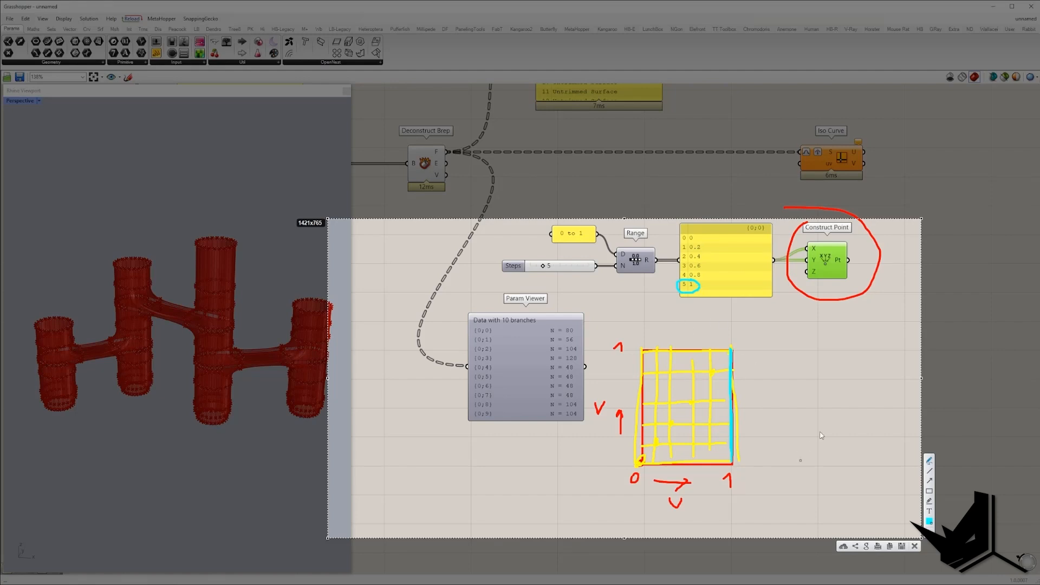
pyautogui.moveTo(731, 350)
pyautogui.mouseDown()
pyautogui.moveTo(808, 347)
pyautogui.moveTo(815, 402)
pyautogui.moveTo(815, 464)
pyautogui.moveTo(735, 463)
pyautogui.mouseUp()
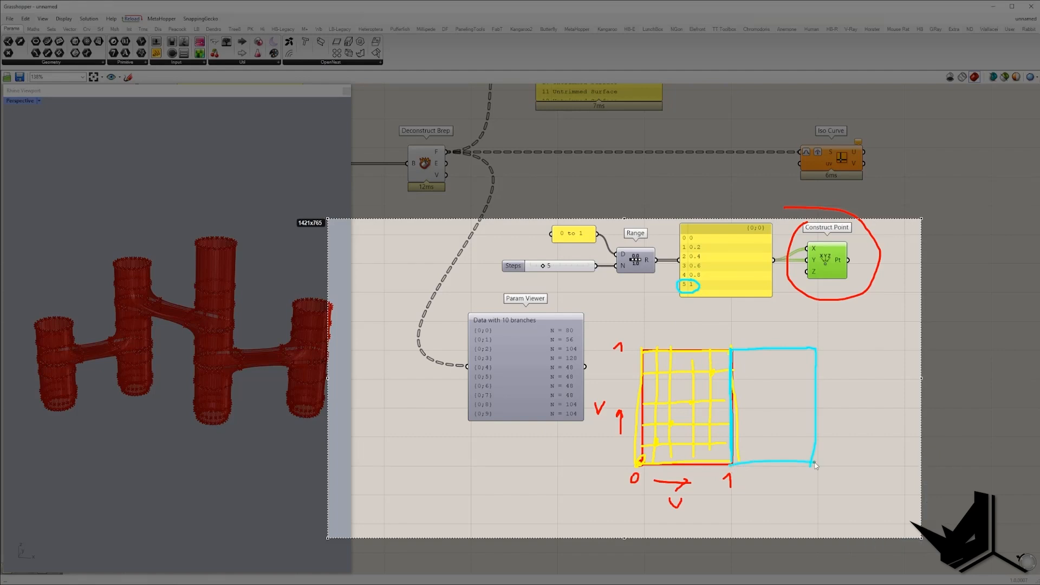
# Outline a third adjoining square in light blue and retrace the first square's shared edge
pyautogui.moveTo(821, 349)
pyautogui.mouseDown()
pyautogui.moveTo(905, 346)
pyautogui.moveTo(905, 464)
pyautogui.mouseUp()
pyautogui.moveTo(812, 463); pyautogui.dragTo(904, 460)
pyautogui.moveTo(730, 346); pyautogui.dragTo(730, 383)
pyautogui.moveTo(730, 452); pyautogui.dragTo(731, 464)
# Switch the annotation colour back to yellow and draw vertical iso lines across the second square
pyautogui.click(929, 522)
pyautogui.click(309, 133)
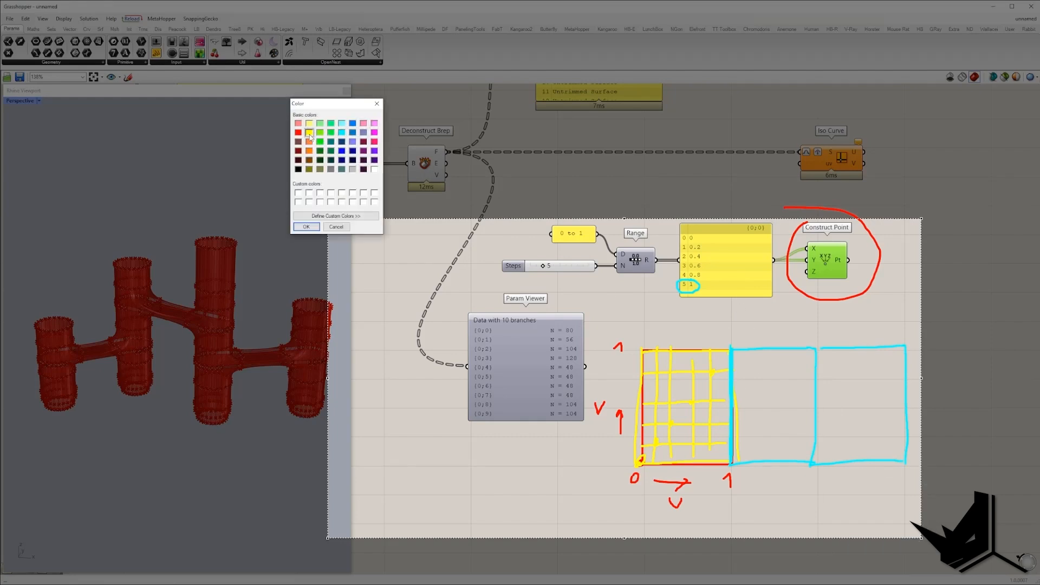
pyautogui.click(306, 227)
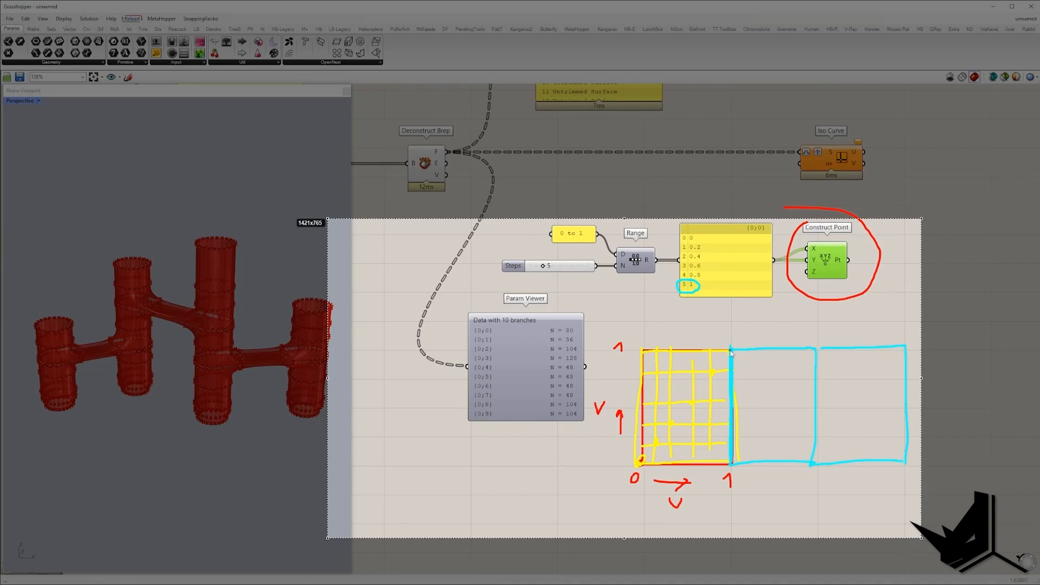
pyautogui.moveTo(747, 349); pyautogui.dragTo(755, 464)
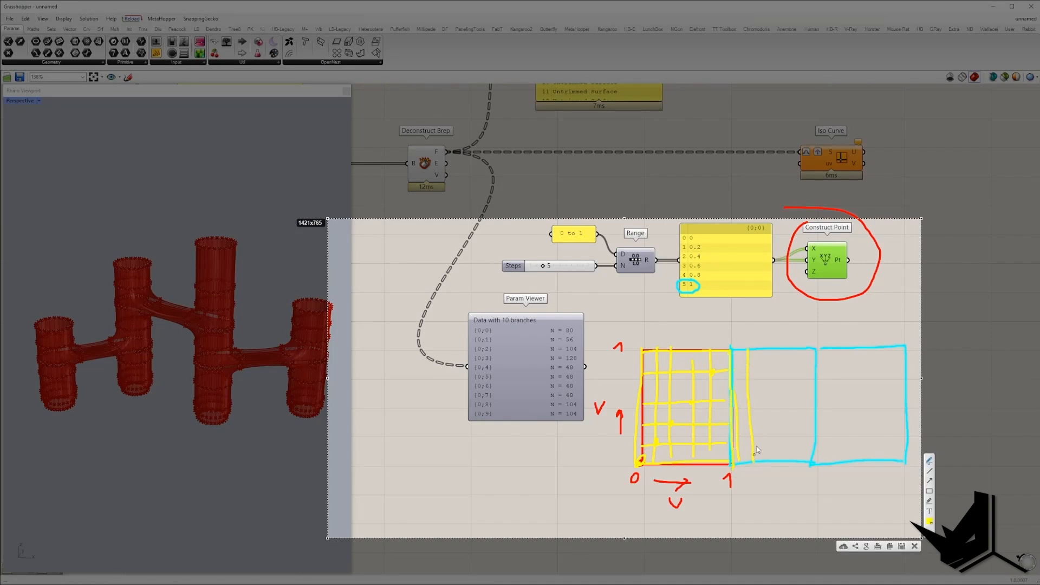
pyautogui.moveTo(764, 350)
pyautogui.mouseDown()
pyautogui.moveTo(772, 453)
pyautogui.moveTo(785, 442)
pyautogui.mouseUp()
pyautogui.moveTo(800, 344); pyautogui.dragTo(801, 456)
pyautogui.moveTo(815, 345); pyautogui.dragTo(803, 417)
# Undo the stray stroke, draw vertical iso lines in the third square and discard the annotation overlay
pyautogui.moveTo(821, 466)
pyautogui.mouseDown()
pyautogui.moveTo(823, 342)
pyautogui.moveTo(817, 462)
pyautogui.mouseUp()
pyautogui.hotkey('ctrl', 'z')
pyautogui.moveTo(832, 360); pyautogui.dragTo(831, 447)
pyautogui.moveTo(845, 359)
pyautogui.mouseDown()
pyautogui.moveTo(846, 453)
pyautogui.moveTo(862, 452)
pyautogui.mouseUp()
pyautogui.moveTo(878, 349); pyautogui.dragTo(880, 439)
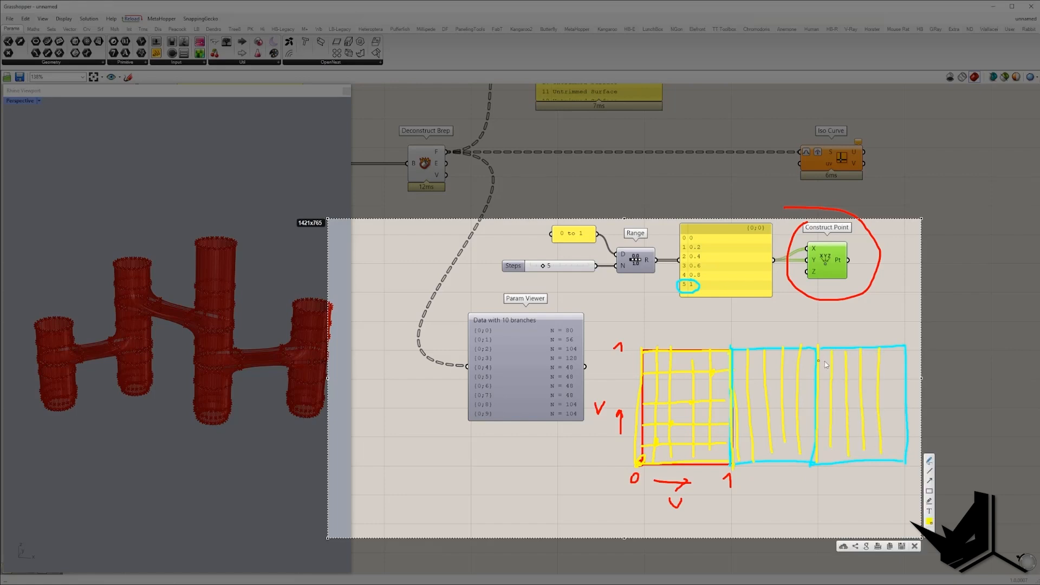
pyautogui.press('Escape')
# Add a Cull Index component and connect the range values panel to its list input
pyautogui.moveTo(803, 319); pyautogui.dragTo(674, 347, button='right')
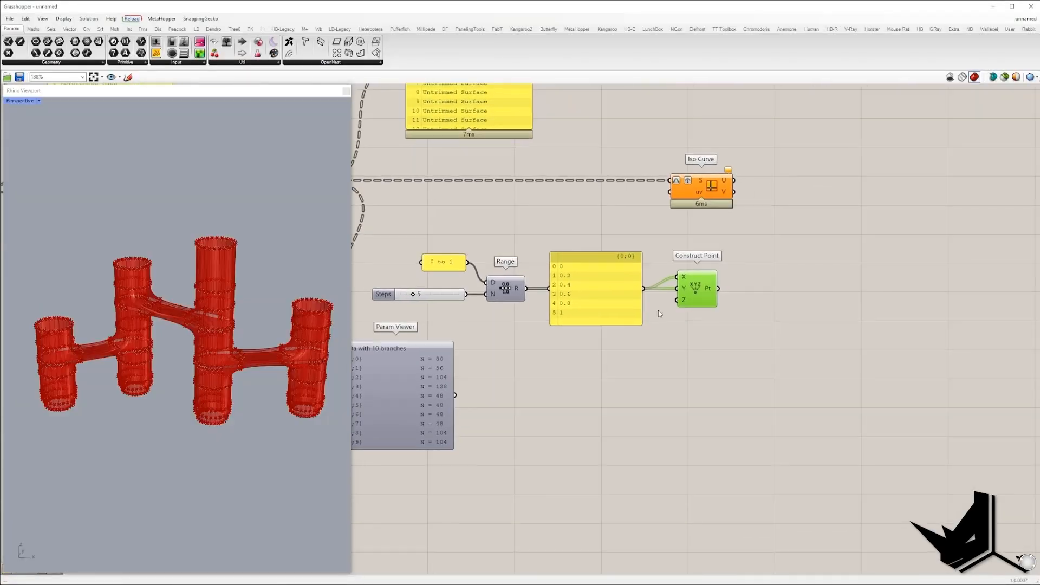
pyautogui.doubleClick(706, 341)
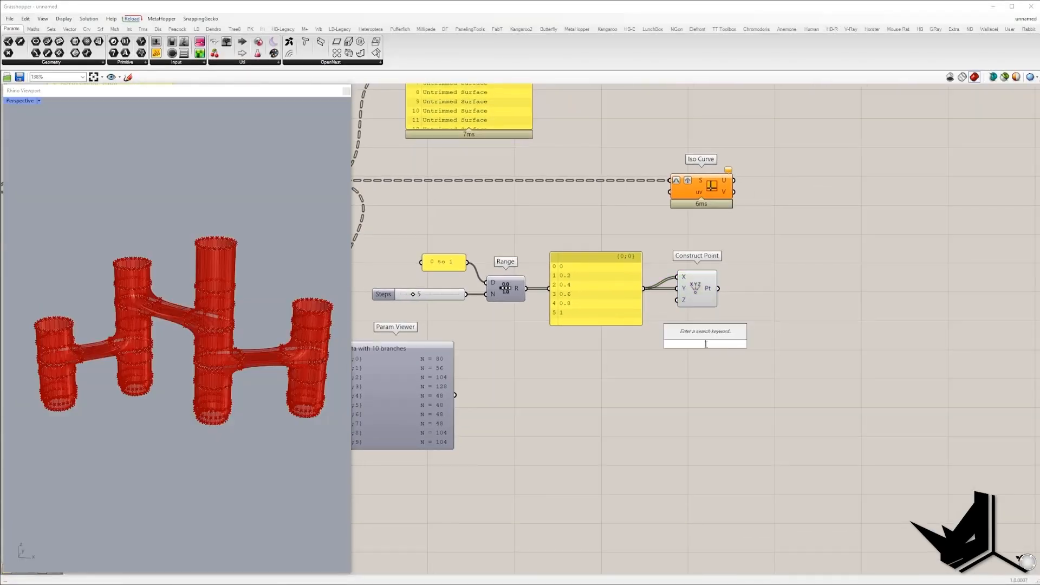
pyautogui.write('cull index')
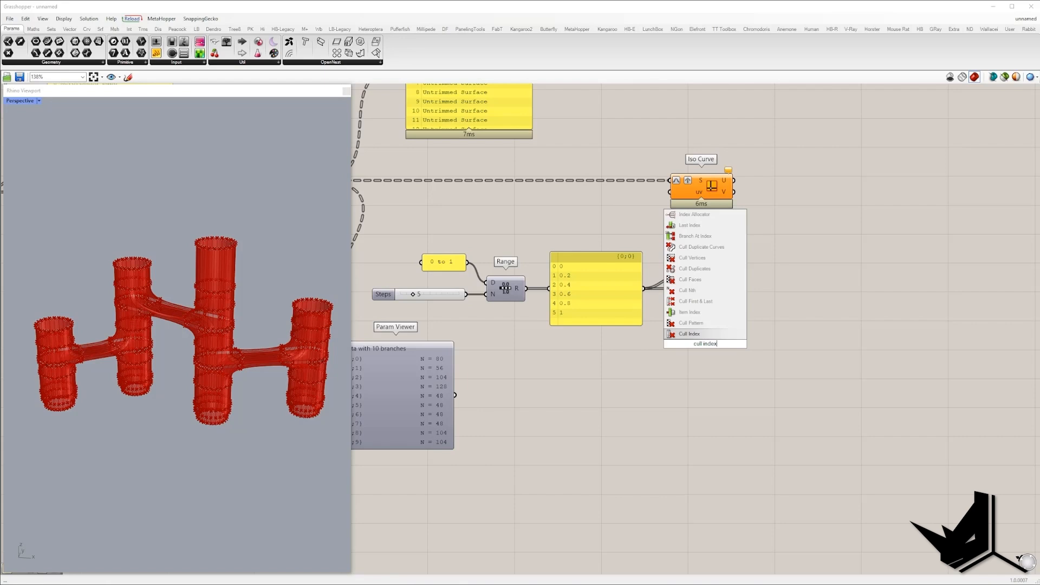
pyautogui.click(691, 334)
pyautogui.moveTo(686, 332); pyautogui.dragTo(644, 288)
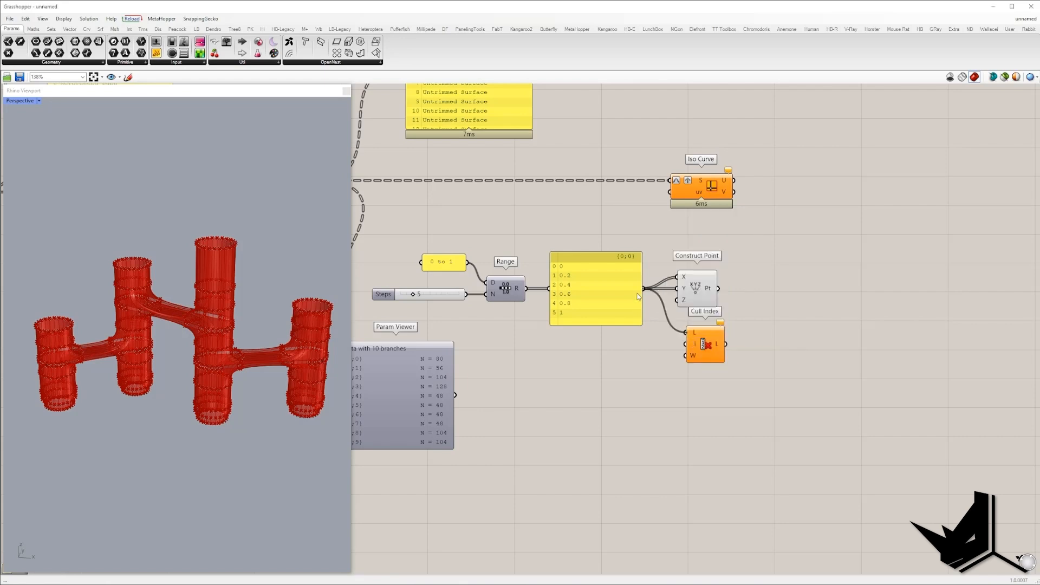
# Add a panel containing -1 and connect it to the index input of Cull Index
pyautogui.doubleClick(620, 404)
pyautogui.write('-1')
pyautogui.press('Return')
pyautogui.moveTo(628, 406); pyautogui.dragTo(685, 344)
# Move Construct Point away and place Cull Index and its -1 panel in line after the range values panel
pyautogui.moveTo(697, 298); pyautogui.dragTo(826, 298)
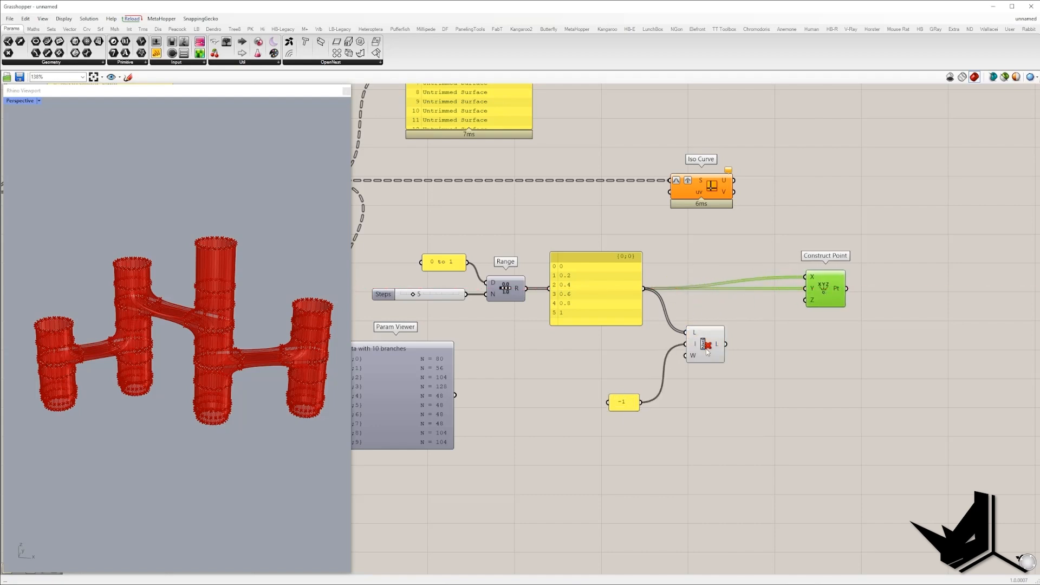
pyautogui.moveTo(706, 351); pyautogui.dragTo(752, 307)
pyautogui.moveTo(617, 403); pyautogui.dragTo(688, 313)
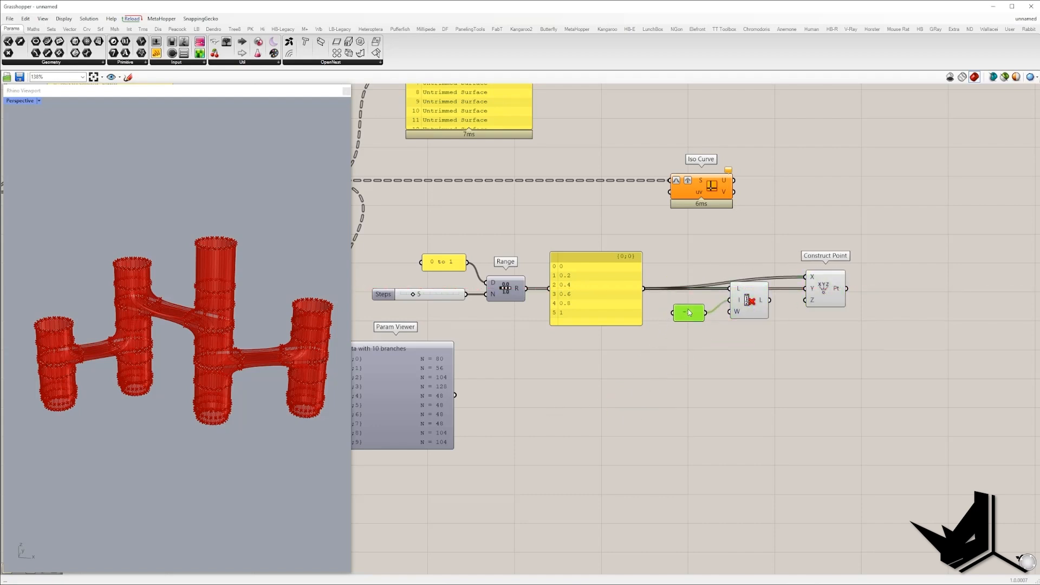
# Connect a new panel to the Cull Index output and move Construct Point farther away to make room
pyautogui.click(156, 53)
pyautogui.click(807, 343)
pyautogui.moveTo(771, 300); pyautogui.dragTo(763, 347)
pyautogui.moveTo(828, 295); pyautogui.dragTo(970, 267)
pyautogui.moveTo(809, 345)
pyautogui.mouseDown()
pyautogui.moveTo(844, 295)
pyautogui.moveTo(821, 344)
pyautogui.mouseUp()
pyautogui.moveTo(828, 320)
pyautogui.mouseDown()
pyautogui.moveTo(820, 312)
pyautogui.moveTo(830, 320)
pyautogui.mouseUp()
# Disconnect the range values panel from the X and Y inputs of Construct Point
pyautogui.moveTo(888, 325); pyautogui.dragTo(821, 365, button='right')
pyautogui.keyDown('ctrl'); pyautogui.moveTo(881, 289); pyautogui.dragTo(575, 329); pyautogui.keyUp('ctrl')
pyautogui.keyDown('ctrl'); pyautogui.moveTo(576, 329); pyautogui.dragTo(886, 299); pyautogui.keyUp('ctrl')
pyautogui.moveTo(748, 331); pyautogui.dragTo(780, 299, button='right')
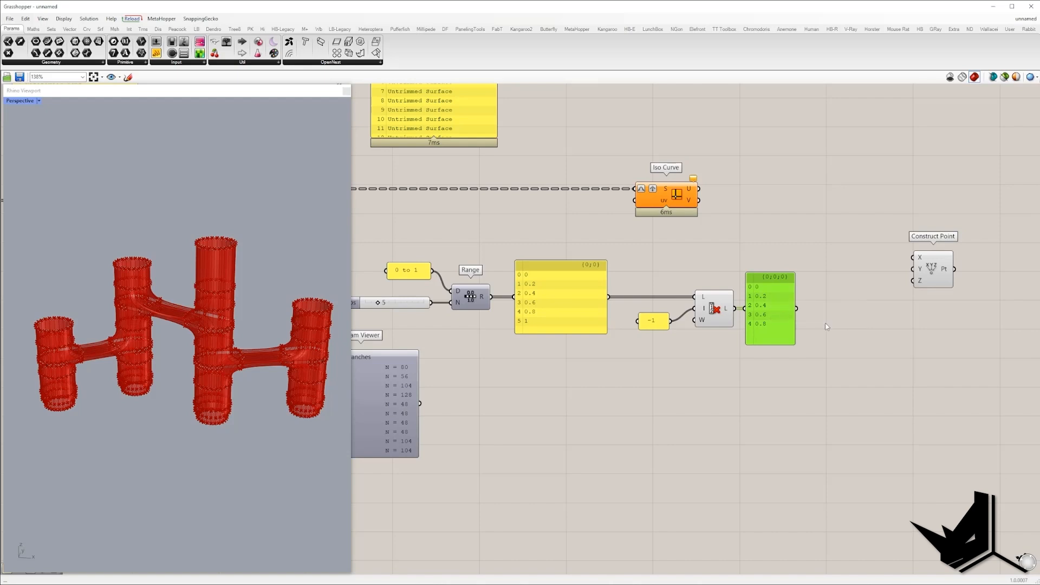
# Add a Replace Items component, connect the culled values panel to its list input and move it clear of the panel
pyautogui.moveTo(855, 320); pyautogui.dragTo(765, 353, button='right')
pyautogui.doubleClick(765, 352)
pyautogui.write('repl')
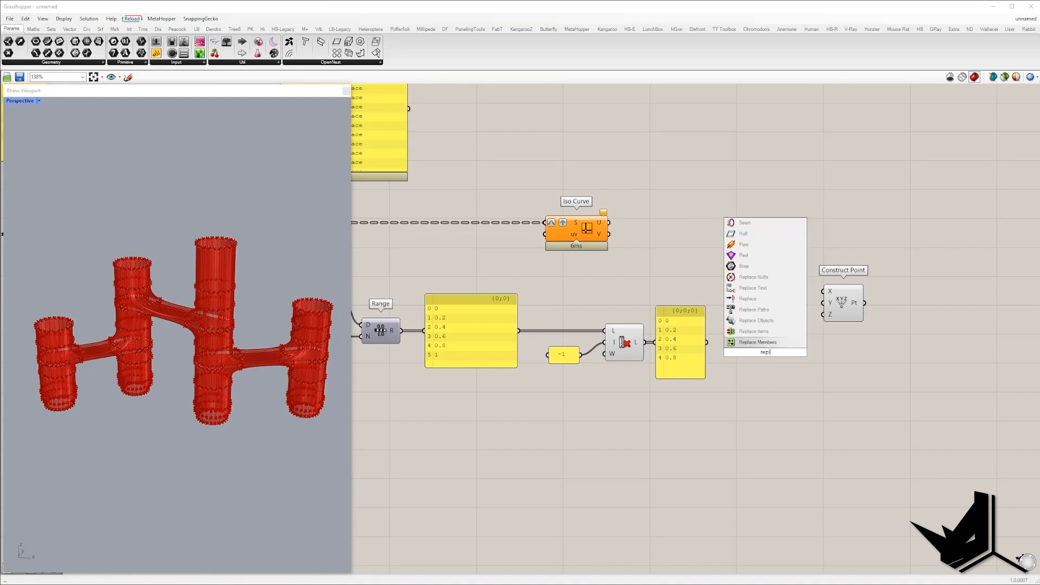
pyautogui.click(763, 331)
pyautogui.moveTo(745, 334); pyautogui.dragTo(707, 342)
pyautogui.moveTo(771, 351); pyautogui.dragTo(878, 359)
# Add a panel containing 0 and connect it to the indices input of Replace Items
pyautogui.doubleClick(781, 373)
pyautogui.write('Division/0')
pyautogui.press('Return')
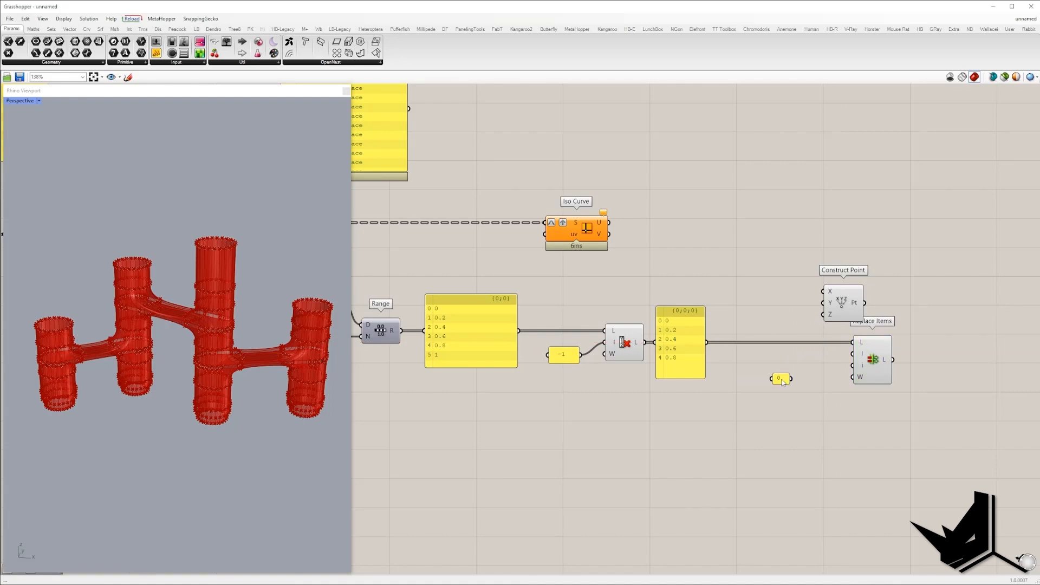
pyautogui.moveTo(787, 385); pyautogui.dragTo(795, 387)
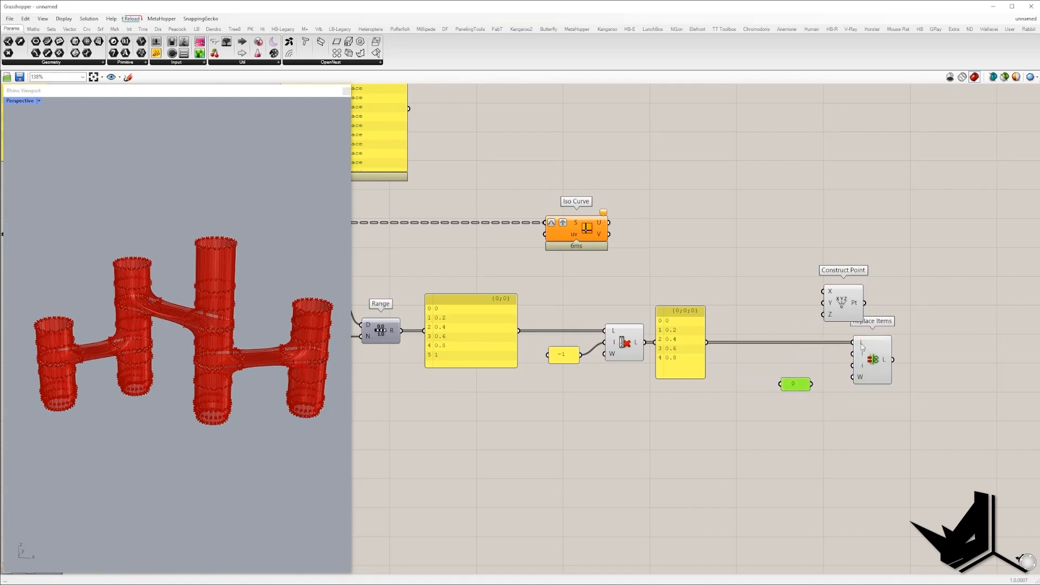
pyautogui.moveTo(852, 365); pyautogui.dragTo(807, 392)
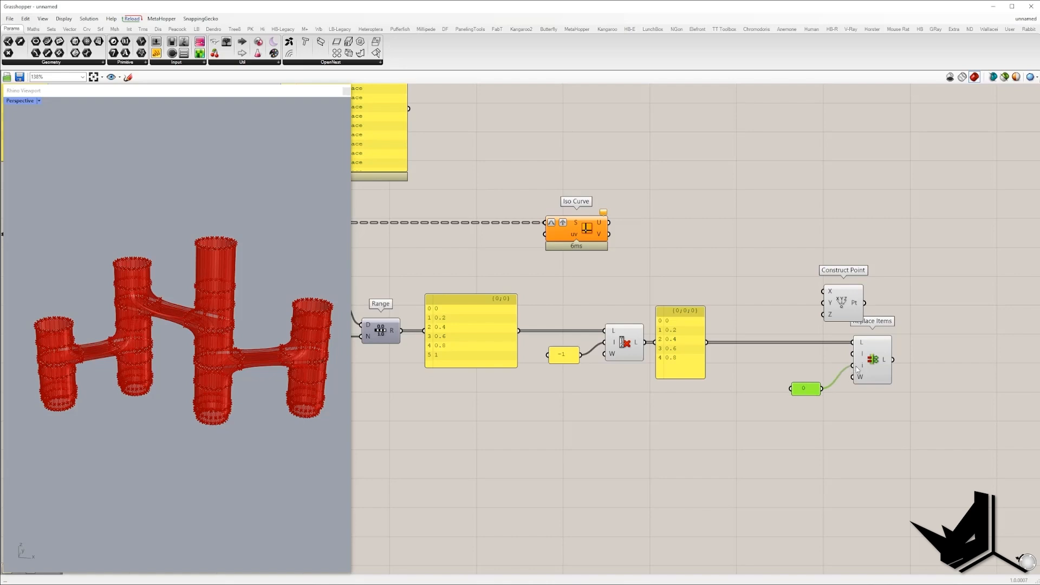
# Add a six-decimal number slider, set it to 0.000500 and connect it to the item input of Replace Items
pyautogui.doubleClick(810, 362)
pyautogui.write('0<')
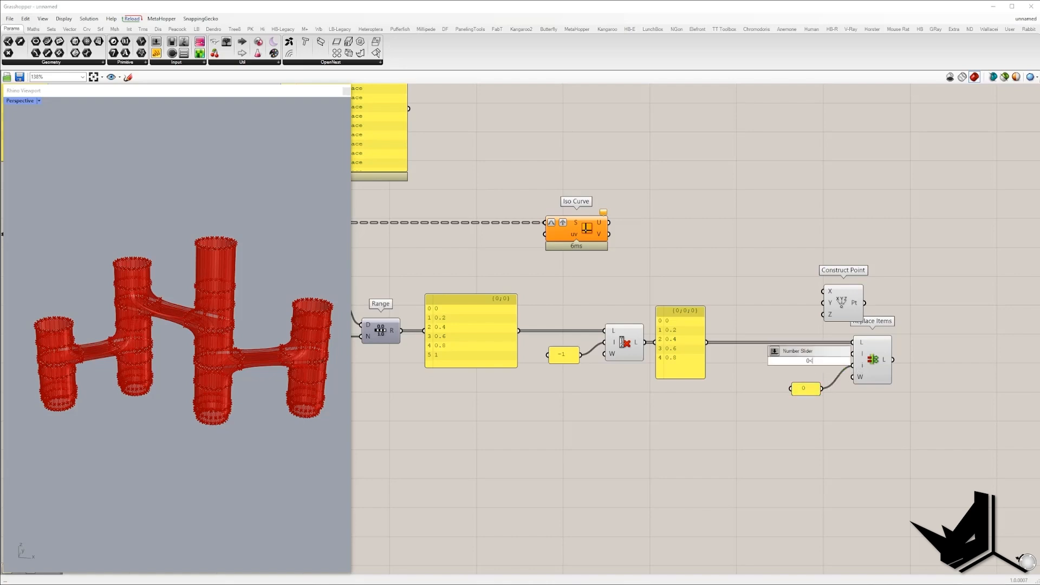
pyautogui.write('0.000001')
pyautogui.press('Return')
pyautogui.click(810, 363)
pyautogui.doubleClick(810, 363)
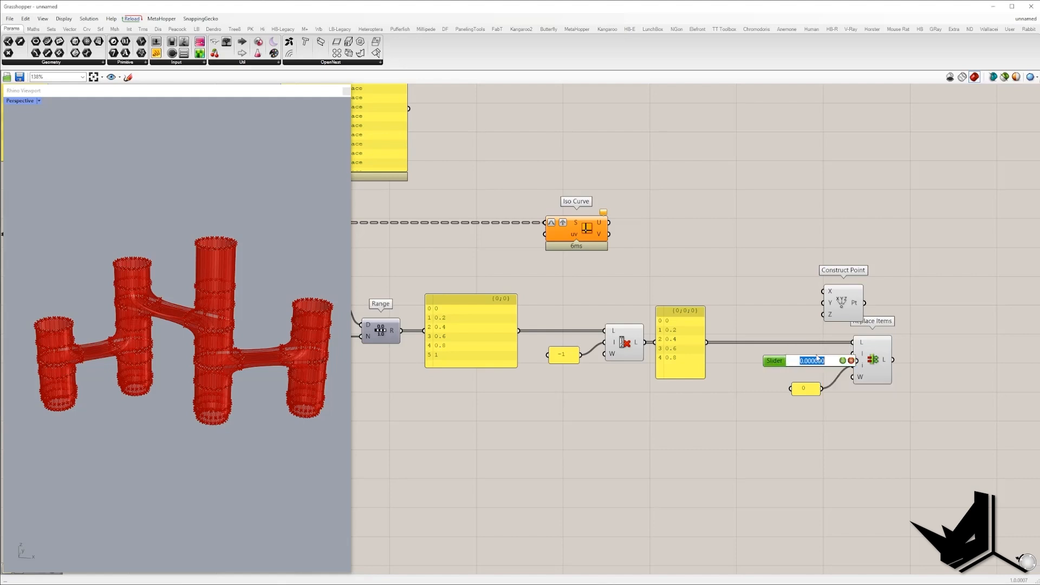
pyautogui.moveTo(828, 359); pyautogui.dragTo(817, 360)
pyautogui.write('5')
pyautogui.click(842, 361)
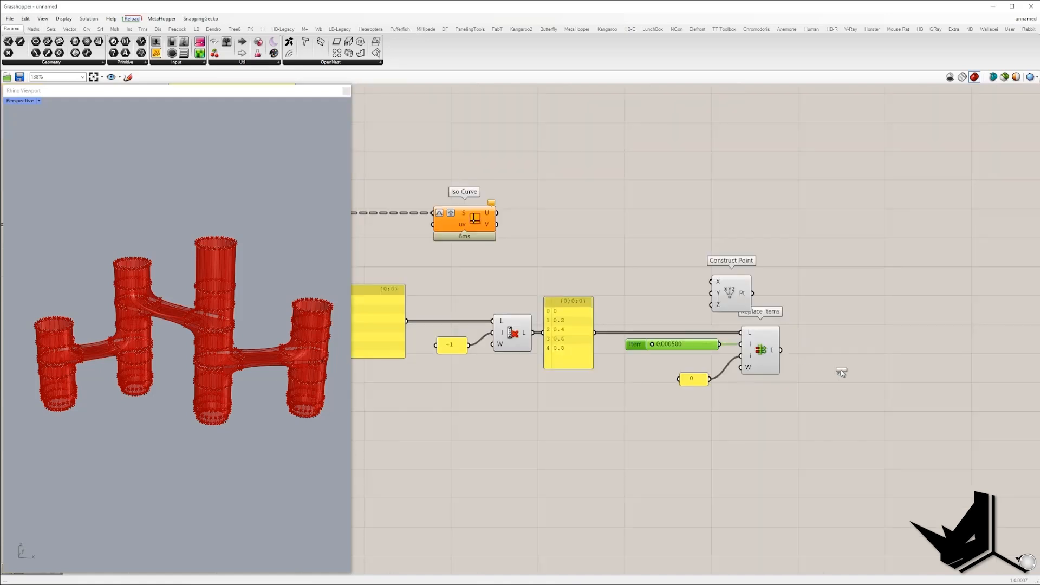
# Add a panel, connect it to the Replace Items output and enlarge it to fit the whole list
pyautogui.click(848, 339)
pyautogui.moveTo(781, 351); pyautogui.dragTo(804, 337)
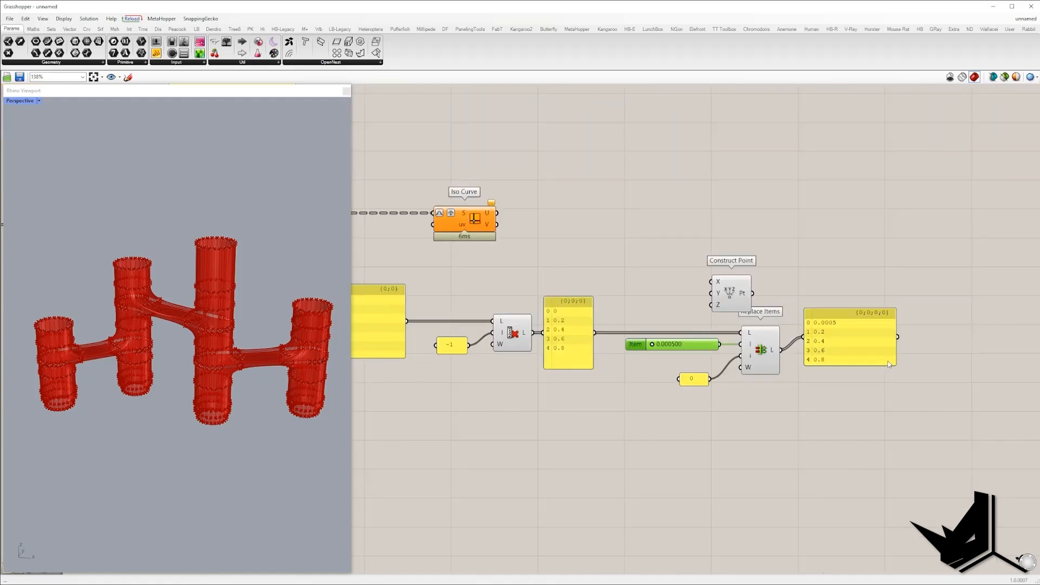
pyautogui.moveTo(898, 368); pyautogui.dragTo(898, 390)
pyautogui.moveTo(682, 252); pyautogui.dragTo(596, 251, button='right')
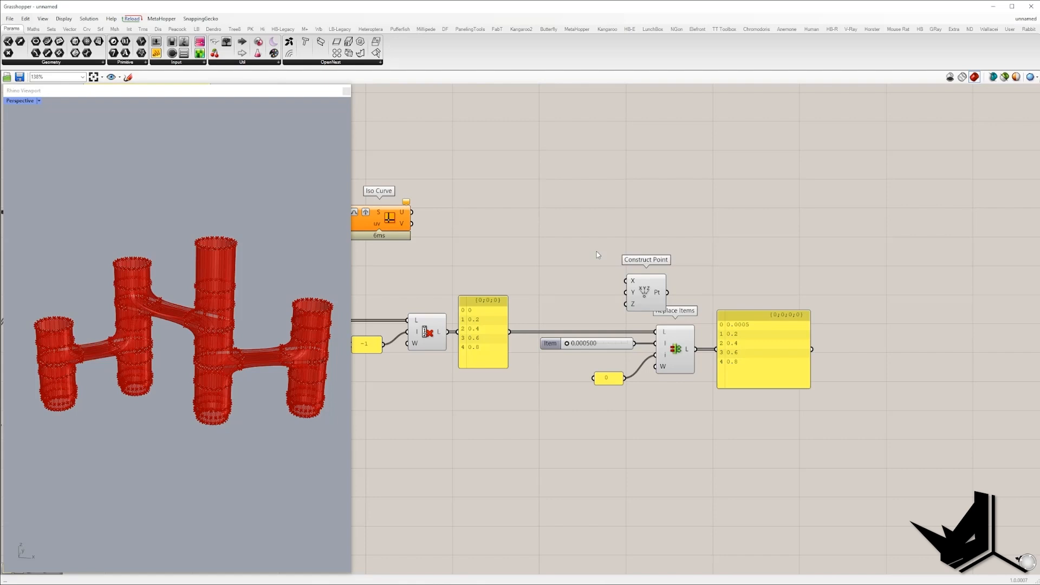
# Move the Iso Curve component along its wire, past the Replace Items column
pyautogui.moveTo(634, 244); pyautogui.dragTo(743, 255, button='right')
pyautogui.scroll(-4, 593, 249)
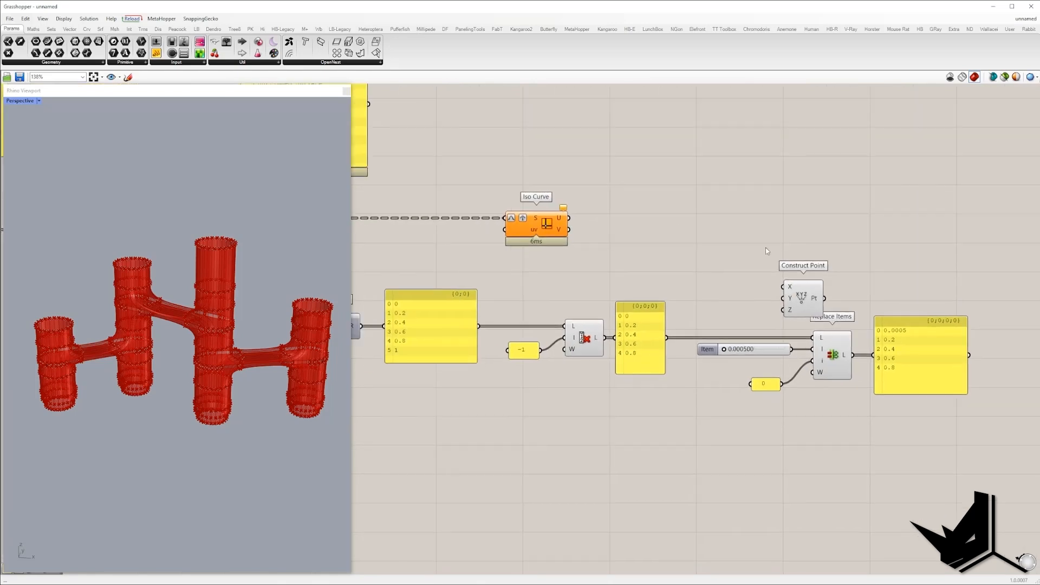
pyautogui.moveTo(538, 243); pyautogui.dragTo(857, 243)
pyautogui.click(832, 281)
pyautogui.scroll(8, 832, 281)
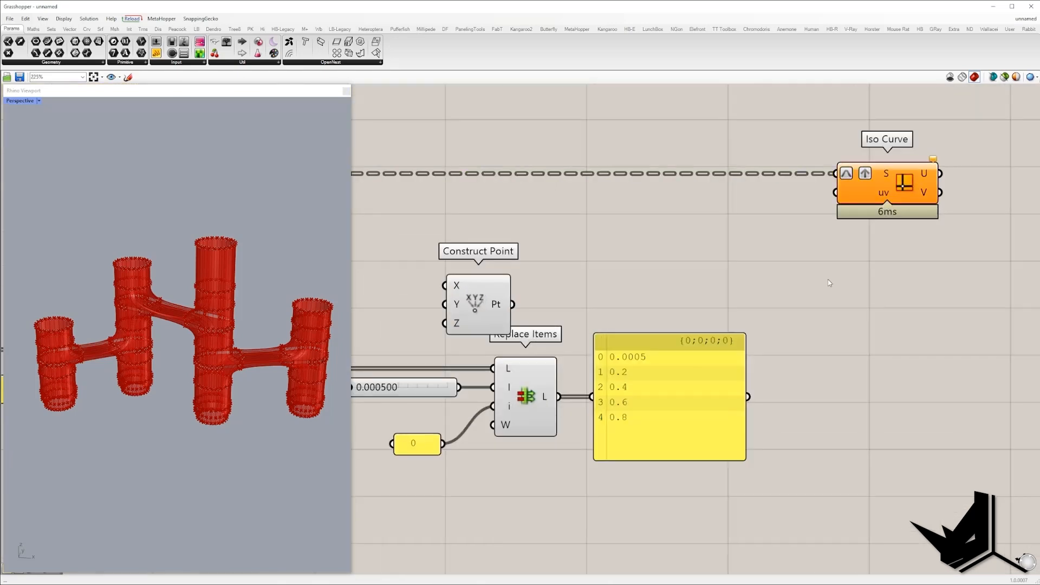
# Place Construct Point after the replaced values panel, wire the panel to X and Y, and try its point output in Iso Curve's uv input
pyautogui.moveTo(481, 302); pyautogui.dragTo(850, 370)
pyautogui.moveTo(747, 397); pyautogui.dragTo(826, 423)
pyautogui.moveTo(869, 419); pyautogui.dragTo(800, 401, button='right')
pyautogui.moveTo(794, 397); pyautogui.dragTo(767, 174)
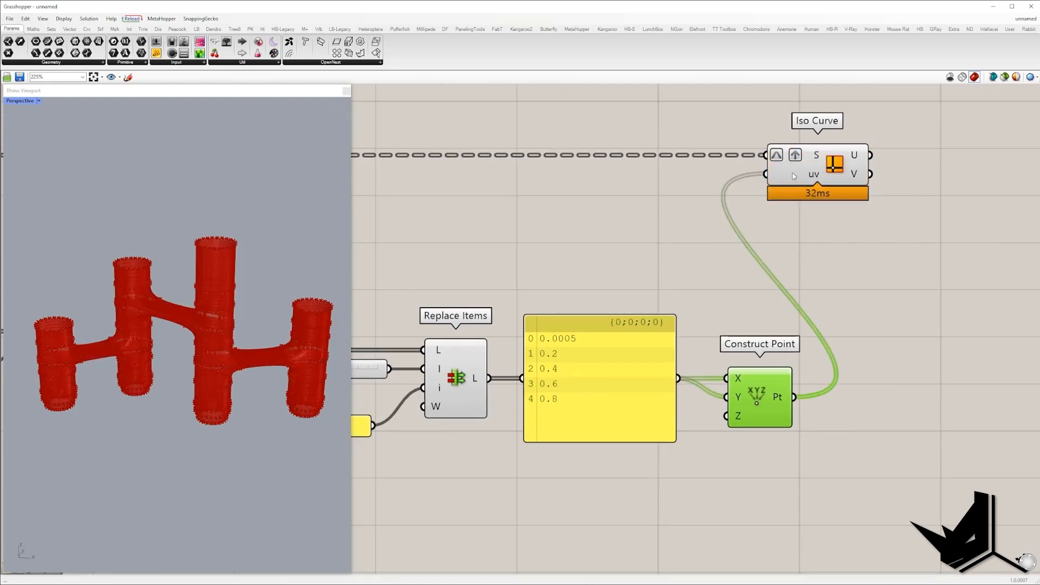
pyautogui.click(790, 173)
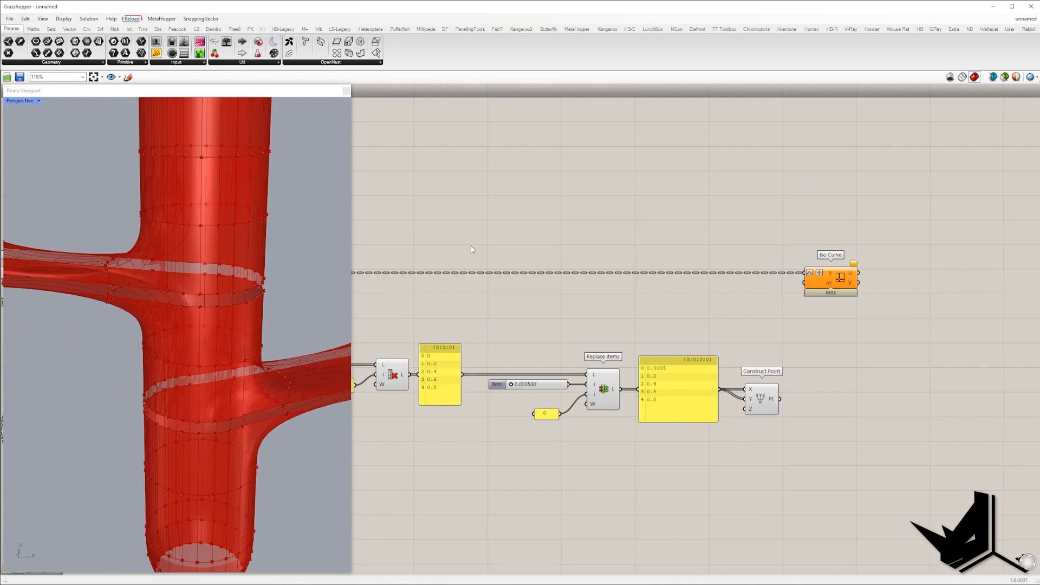
# Add a Param Viewer and connect the Construct Point output to it
pyautogui.click(226, 42)
pyautogui.click(869, 370)
pyautogui.moveTo(780, 400); pyautogui.dragTo(829, 374)
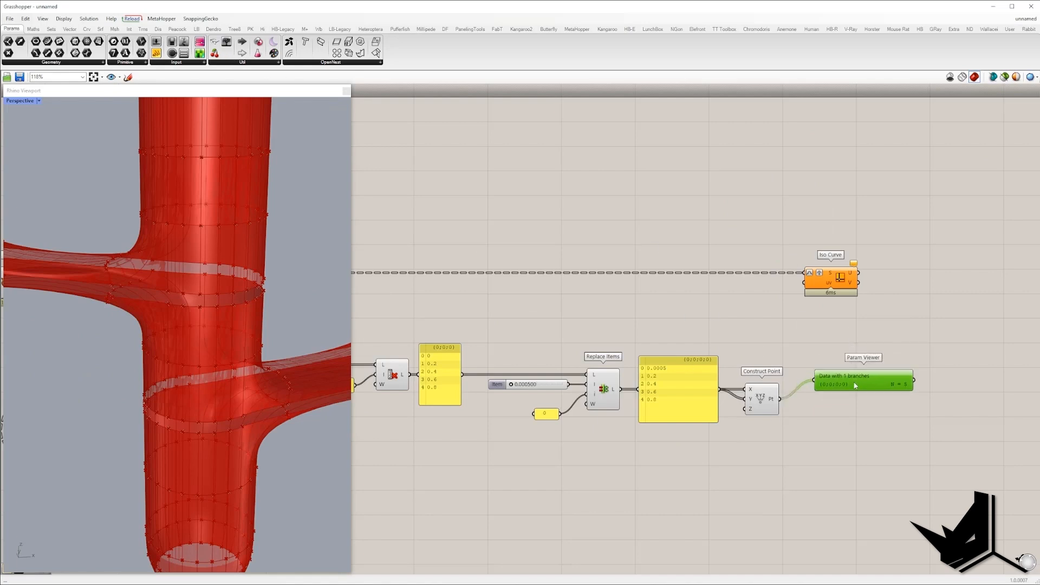
pyautogui.scroll(4, 836, 376)
pyautogui.moveTo(820, 376); pyautogui.dragTo(799, 356, button='right')
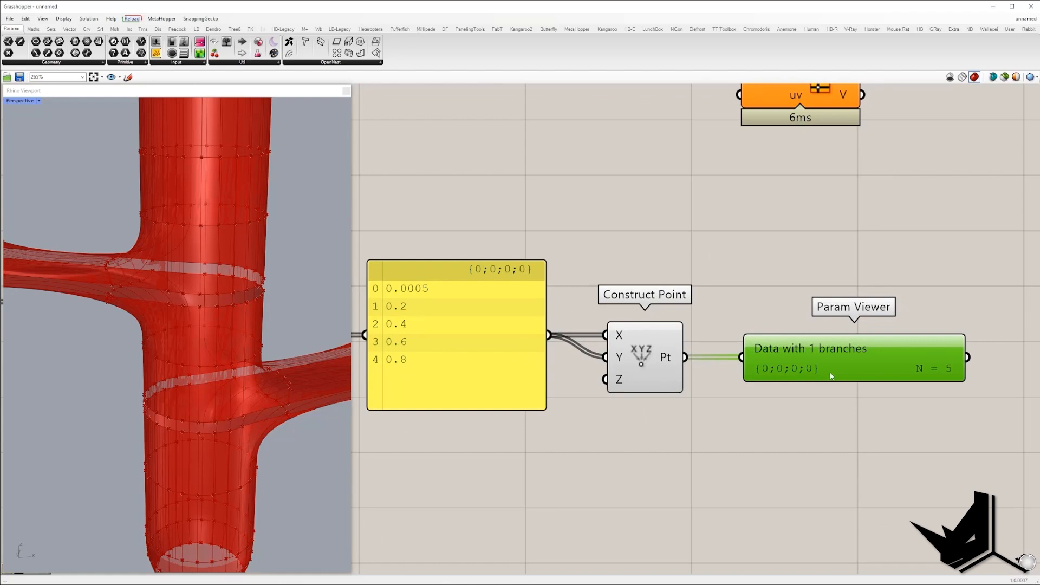
# Try to simplify the data paths of the Construct Point output
pyautogui.moveTo(733, 308); pyautogui.dragTo(966, 409)
pyautogui.moveTo(742, 314); pyautogui.dragTo(842, 424)
pyautogui.rightClick(671, 361)
pyautogui.click(699, 431)
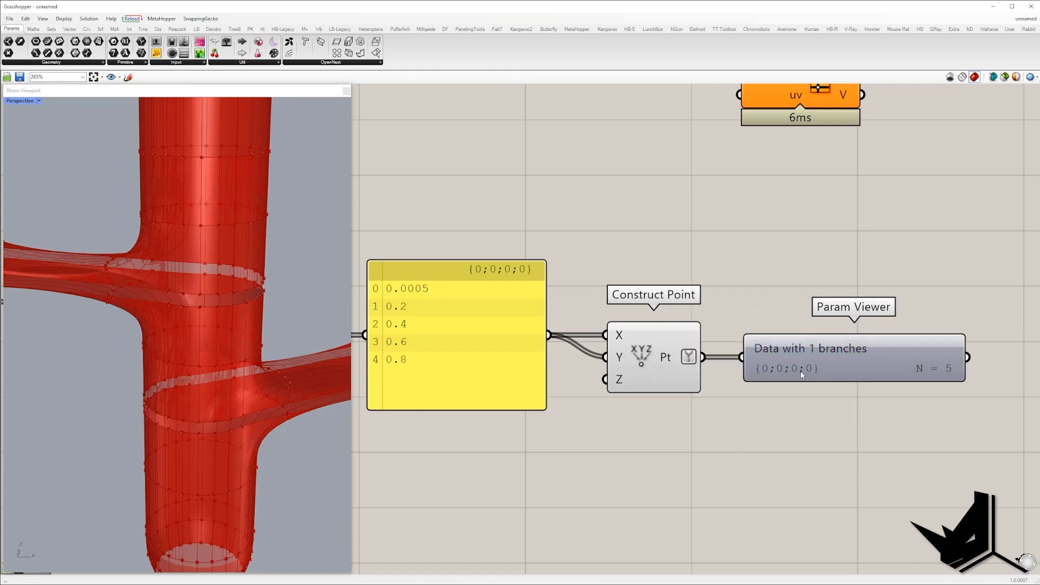
pyautogui.rightClick(671, 358)
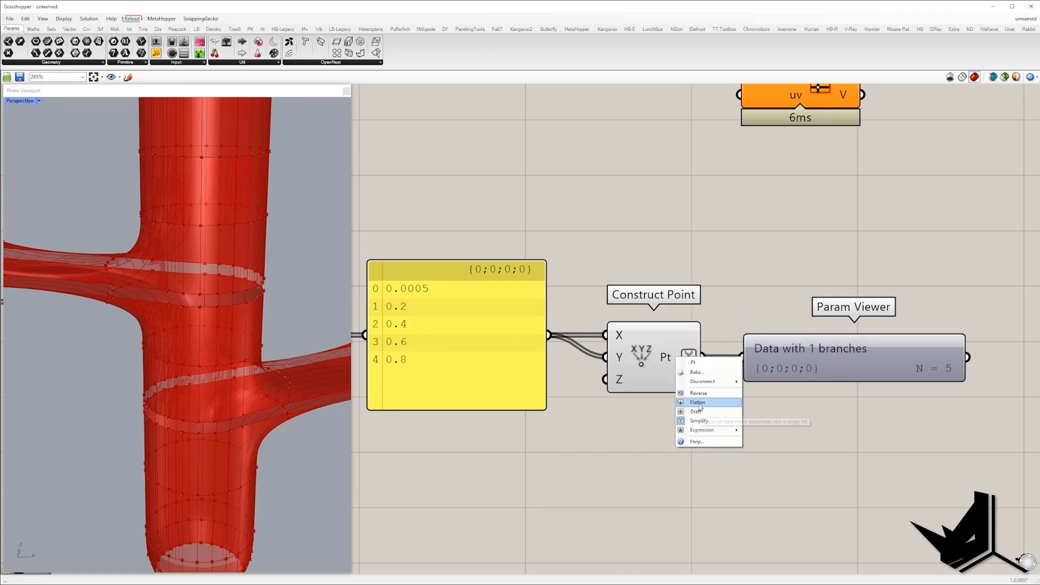
pyautogui.click(698, 419)
# Flatten the Construct Point output and check its path in the Param Viewer
pyautogui.rightClick(709, 359)
pyautogui.click(737, 428)
pyautogui.moveTo(796, 417); pyautogui.dragTo(768, 414, button='right')
pyautogui.moveTo(701, 311); pyautogui.dragTo(789, 422)
pyautogui.moveTo(709, 306); pyautogui.dragTo(767, 425)
pyautogui.scroll(-2, 792, 374)
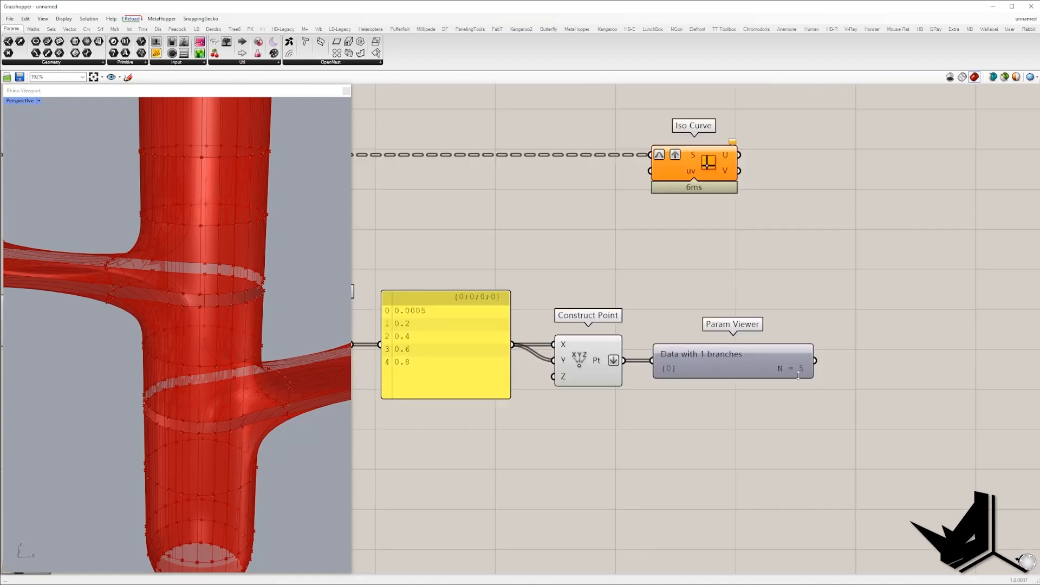
# Delete the Param Viewer attached to the Construct Point output
pyautogui.scroll(-2, 785, 358)
pyautogui.click(748, 351)
pyautogui.press('Delete')
pyautogui.scroll(-1, 739, 362)
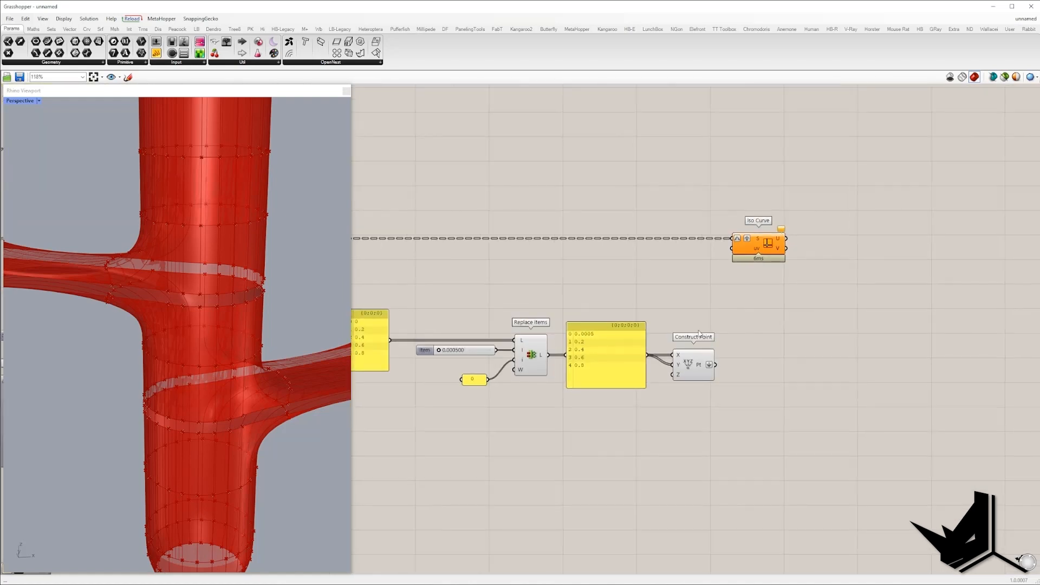
# Connect the flattened Construct Point output to the uv input of Iso Curve
pyautogui.moveTo(718, 364); pyautogui.dragTo(732, 248)
pyautogui.moveTo(715, 318); pyautogui.dragTo(664, 398)
pyautogui.scroll(4, 760, 246)
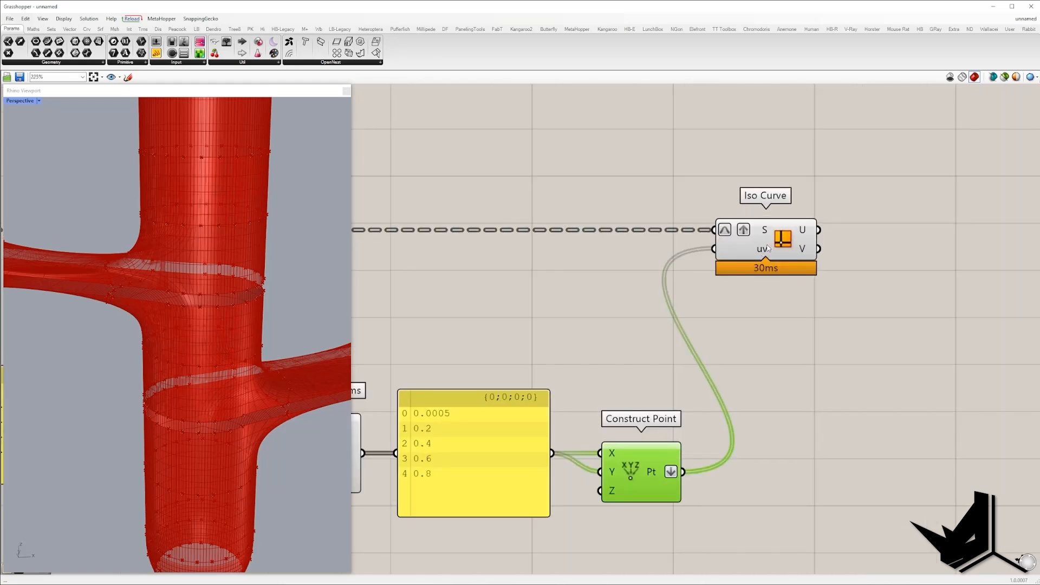
pyautogui.scroll(-1, 760, 243)
pyautogui.moveTo(760, 242); pyautogui.dragTo(686, 255, button='right')
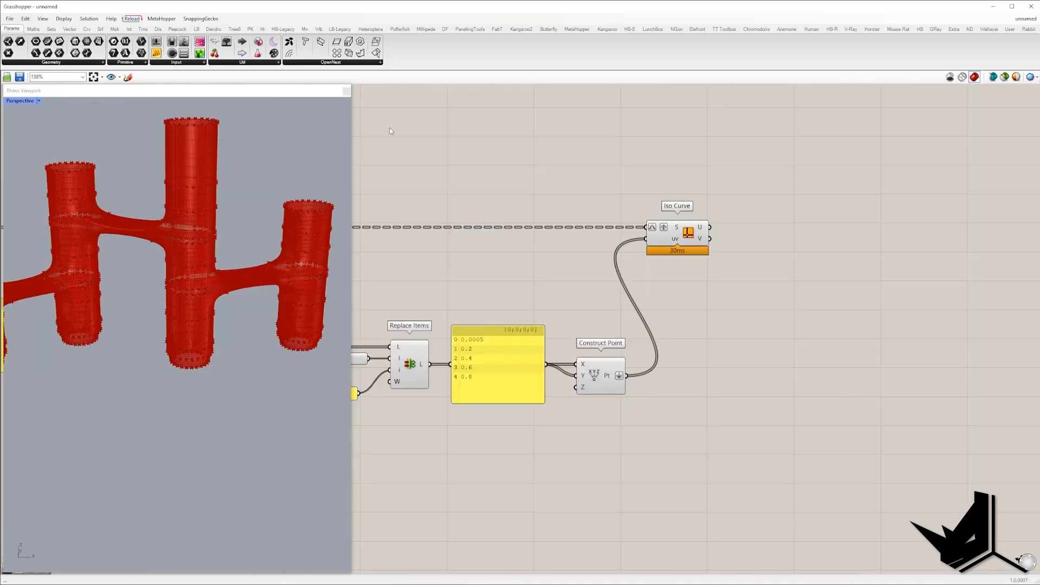
# Review the definition from the source surfaces to Iso Curve and examine the data structure of the U output
pyautogui.moveTo(701, 230)
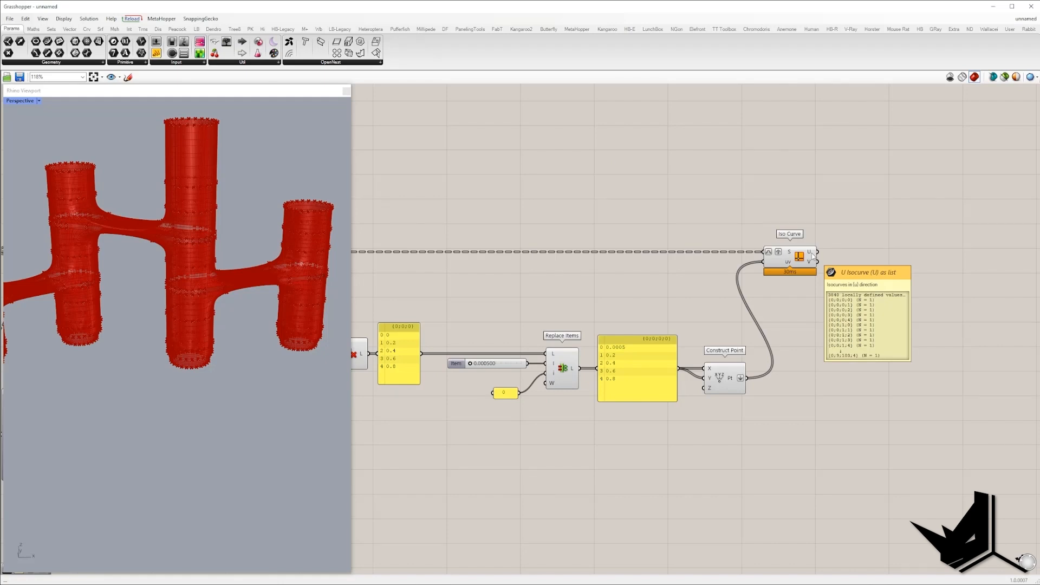
pyautogui.moveTo(555, 245); pyautogui.dragTo(1004, 252, button='right')
pyautogui.scroll(-2, 765, 252)
pyautogui.scroll(3, 467, 173)
pyautogui.moveTo(452, 111); pyautogui.dragTo(622, 265)
pyautogui.scroll(-4, 588, 261)
pyautogui.moveTo(781, 302); pyautogui.dragTo(455, 287, button='right')
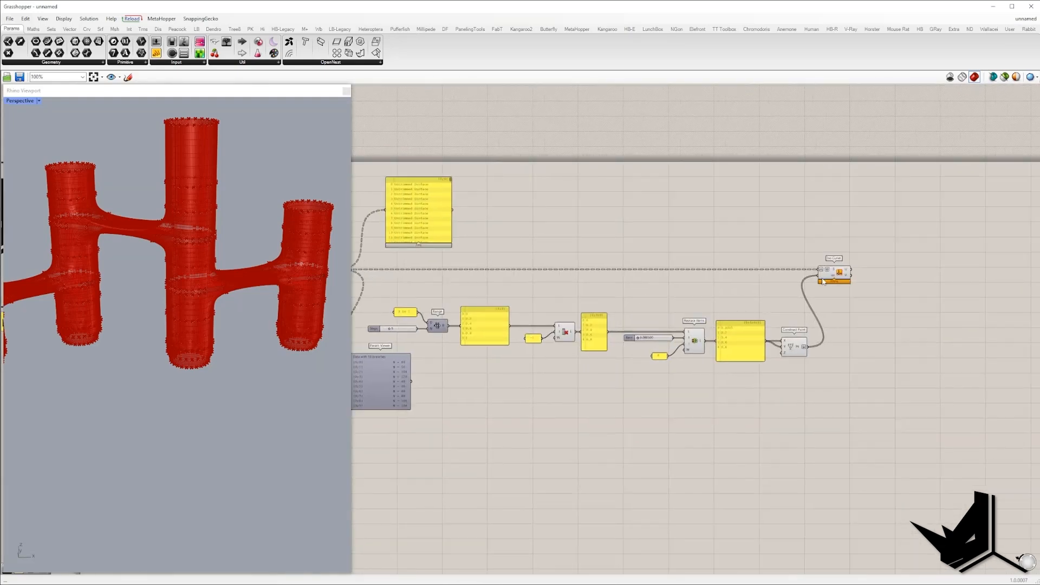
pyautogui.scroll(5, 819, 277)
pyautogui.moveTo(884, 265); pyautogui.dragTo(740, 296, button='right')
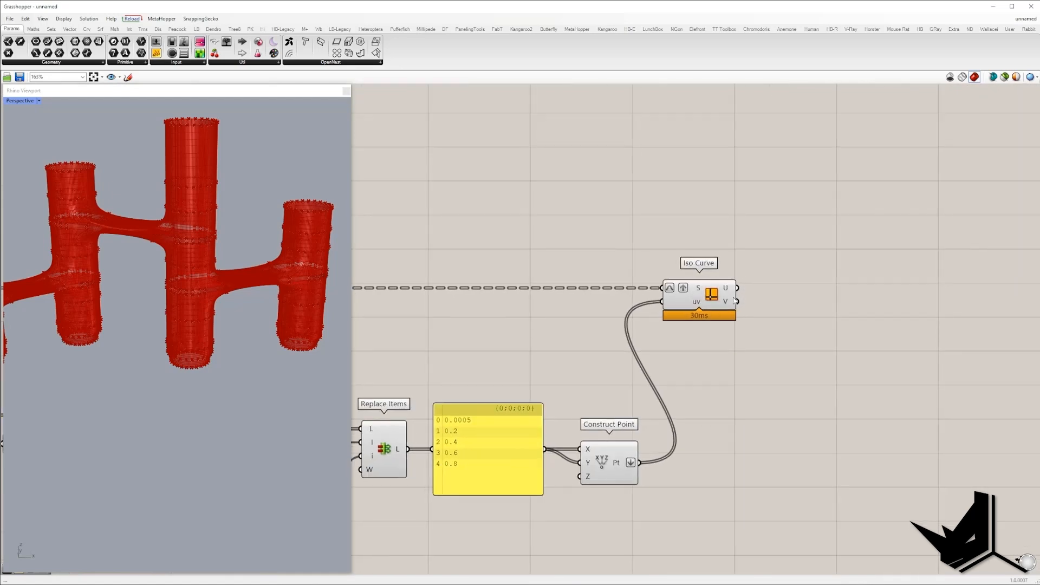
pyautogui.moveTo(730, 293)
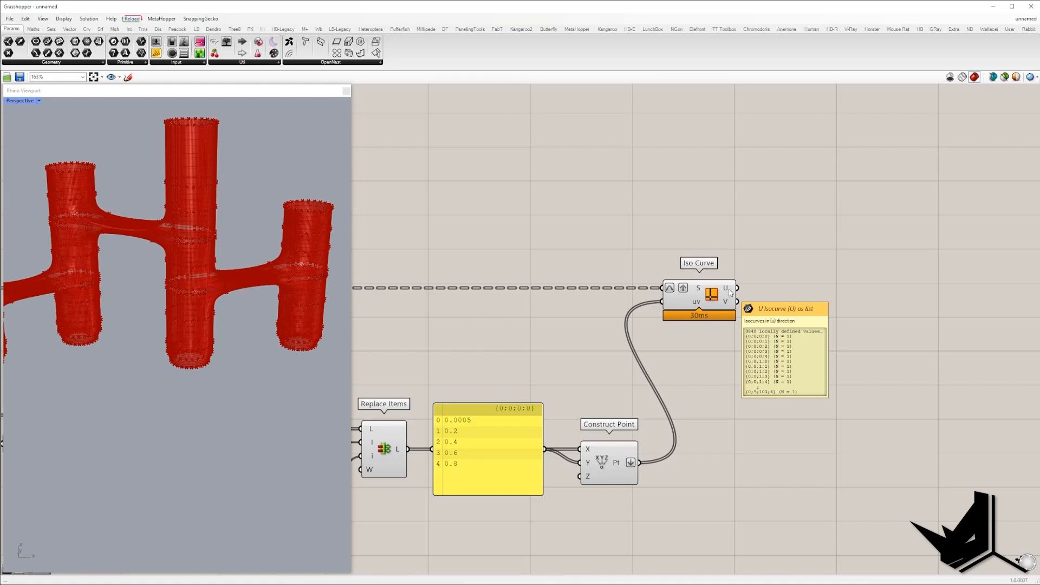
# Add a Merge component and connect the Iso Curve U and V outputs to D1 and D2
pyautogui.moveTo(729, 293); pyautogui.dragTo(666, 275, button='right')
pyautogui.doubleClick(725, 272)
pyautogui.write('merg')
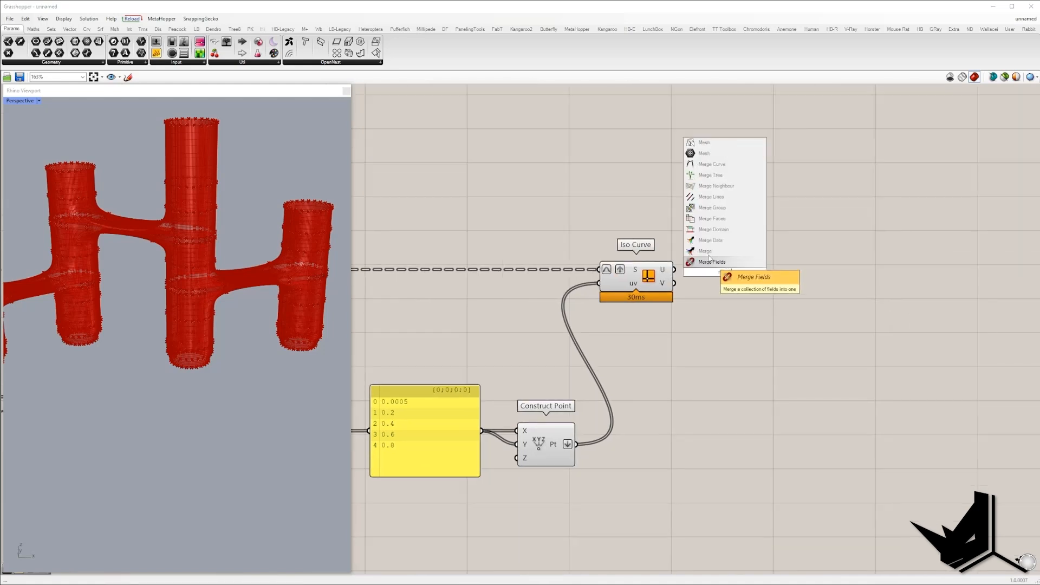
pyautogui.click(705, 251)
pyautogui.moveTo(676, 270); pyautogui.dragTo(710, 284)
pyautogui.moveTo(705, 283); pyautogui.dragTo(666, 285)
# Add a Param Viewer, connect it to the Merge result and enlarge it to list more branches
pyautogui.click(230, 42)
pyautogui.click(818, 201)
pyautogui.moveTo(755, 275); pyautogui.dragTo(751, 199)
pyautogui.moveTo(774, 203); pyautogui.dragTo(808, 204)
pyautogui.click(732, 280)
pyautogui.moveTo(732, 279); pyautogui.dragTo(733, 285)
pyautogui.moveTo(744, 284); pyautogui.dragTo(542, 302, button='right')
pyautogui.moveTo(667, 221); pyautogui.dragTo(705, 197)
pyautogui.moveTo(753, 225); pyautogui.dragTo(815, 438)
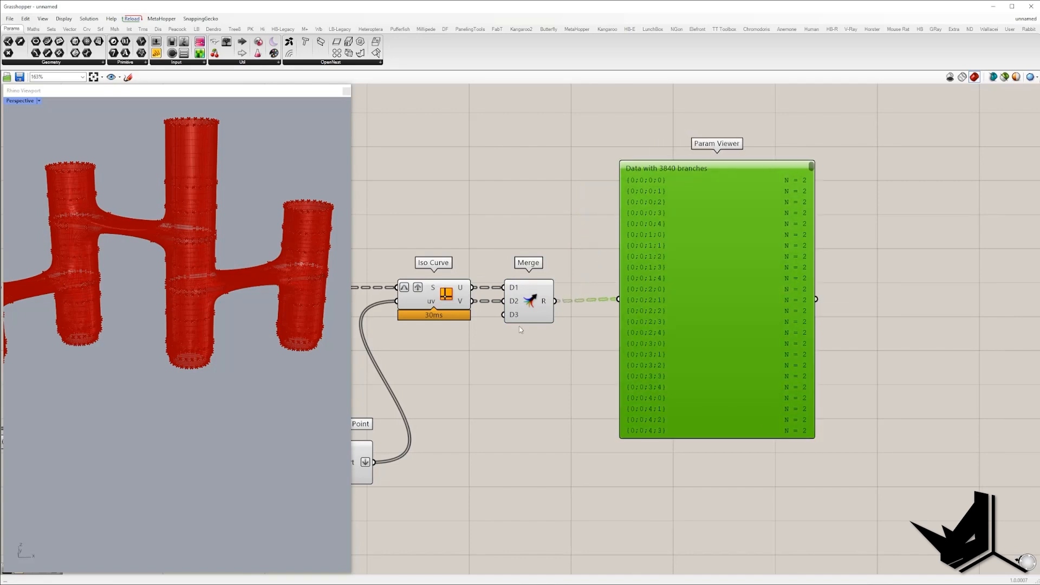
# Simplify the Merge output and examine its branch paths from first to last in the Param Viewer
pyautogui.rightClick(559, 302)
pyautogui.click(574, 368)
pyautogui.moveTo(609, 148); pyautogui.dragTo(673, 460)
pyautogui.moveTo(811, 170)
pyautogui.mouseDown()
pyautogui.moveTo(804, 430)
pyautogui.moveTo(806, 153)
pyautogui.mouseUp()
pyautogui.moveTo(650, 191); pyautogui.dragTo(622, 181, button='right')
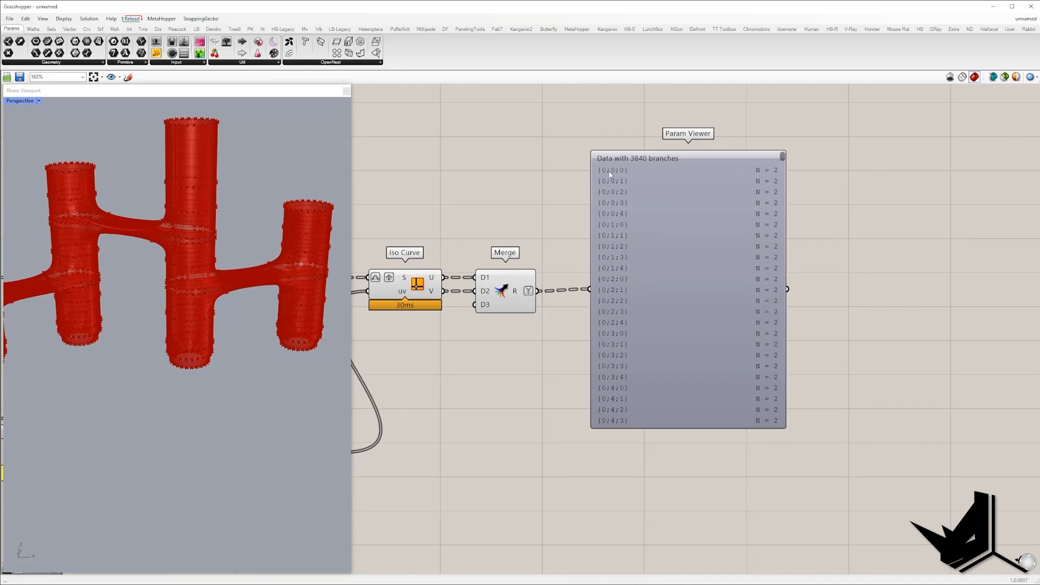
pyautogui.moveTo(782, 156); pyautogui.dragTo(711, 437)
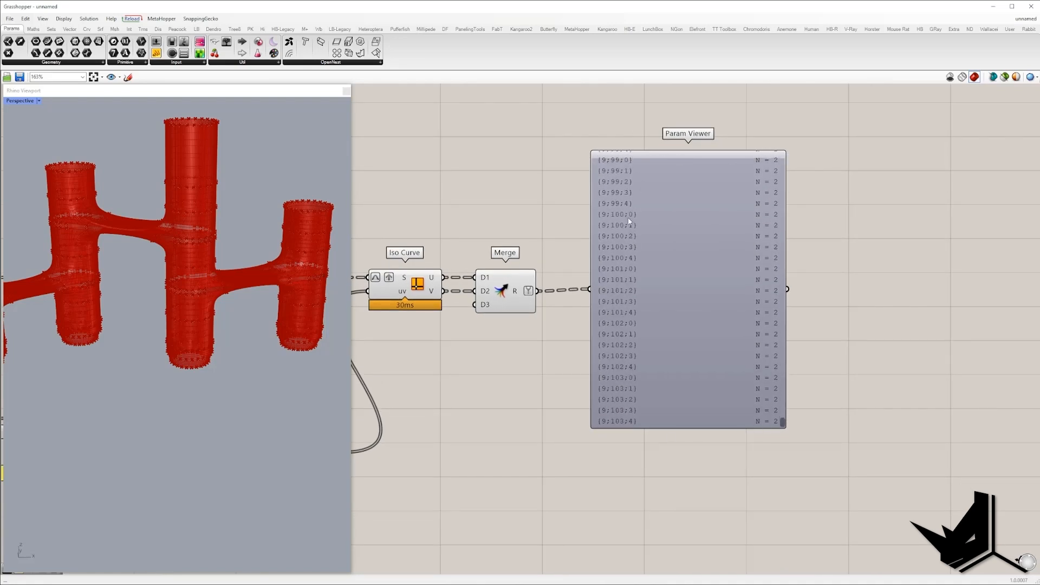
pyautogui.moveTo(781, 421); pyautogui.dragTo(789, 145)
pyautogui.moveTo(562, 130); pyautogui.dragTo(617, 447)
pyautogui.moveTo(782, 156); pyautogui.dragTo(781, 421)
# Move the Param Viewer farther out, add a Trim Tree component and connect the Merge result to its tree input
pyautogui.moveTo(643, 410); pyautogui.dragTo(710, 412)
pyautogui.doubleClick(626, 373)
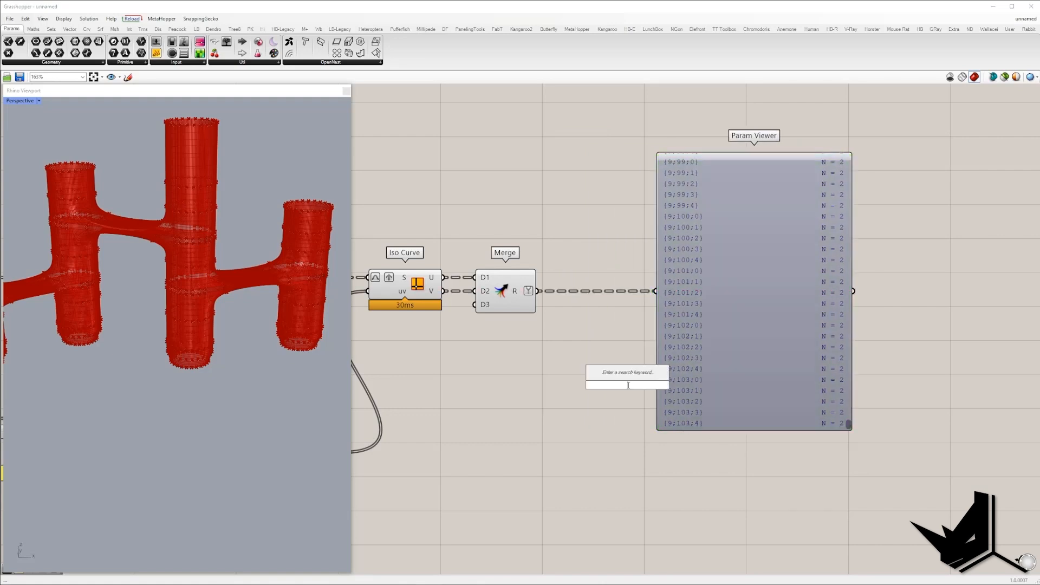
pyautogui.write('trim')
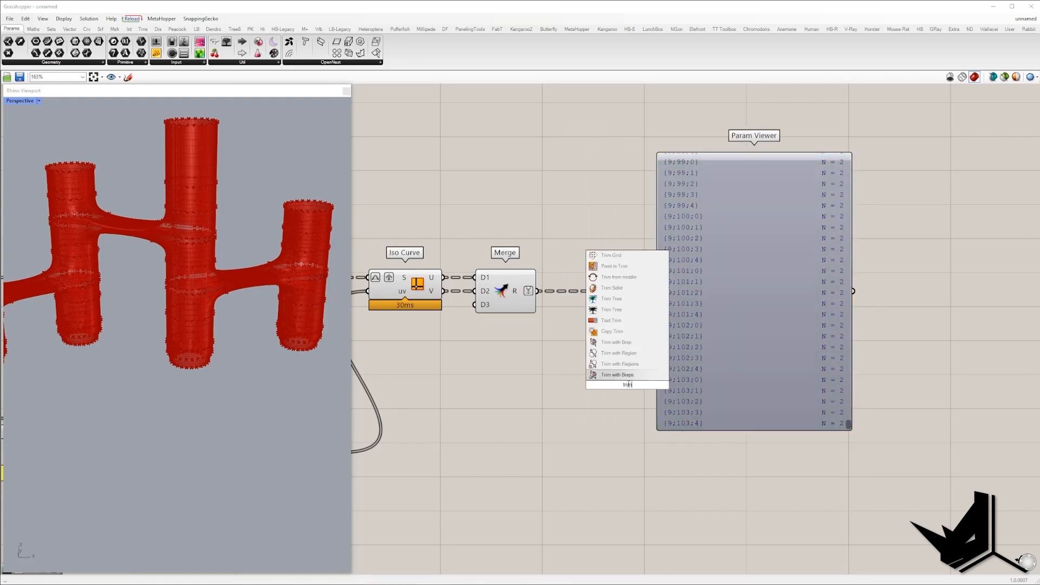
pyautogui.click(612, 309)
pyautogui.moveTo(538, 291); pyautogui.dragTo(605, 378)
# Add a number slider set to 2 and connect it to the depth input of Trim Tree
pyautogui.doubleClick(570, 394)
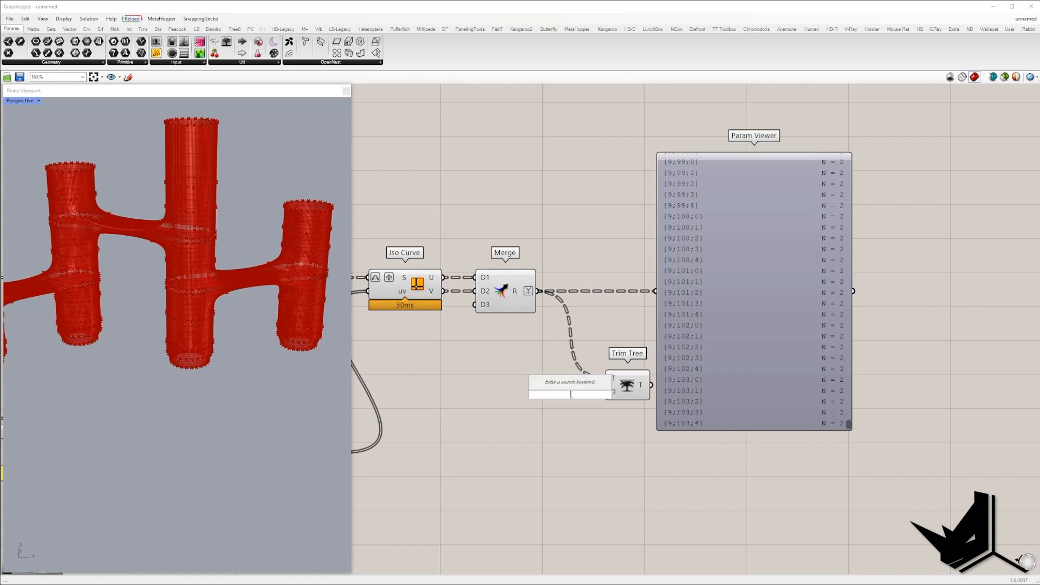
pyautogui.write('1<')
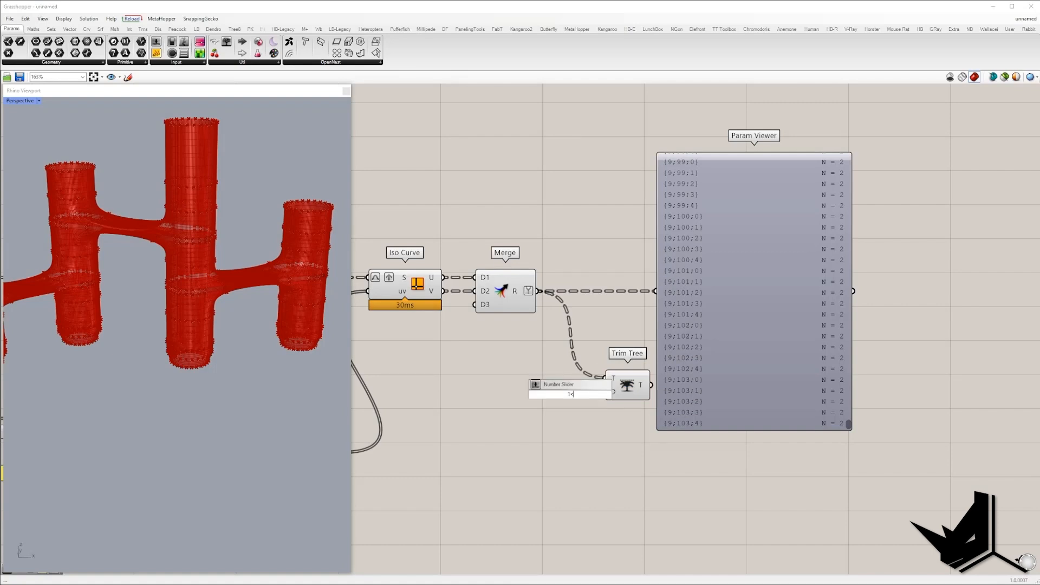
pyautogui.press('Return')
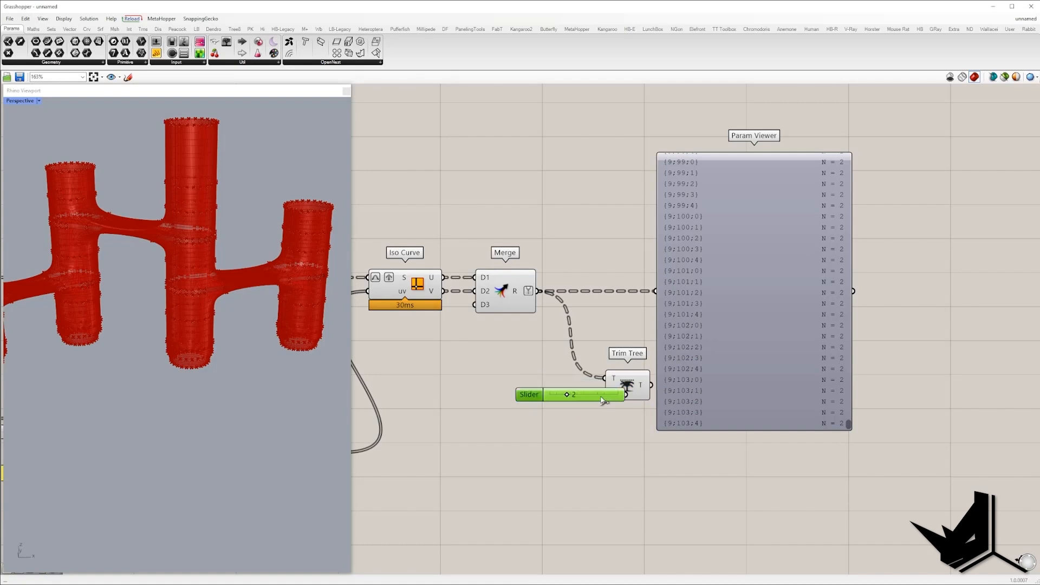
pyautogui.click(623, 391)
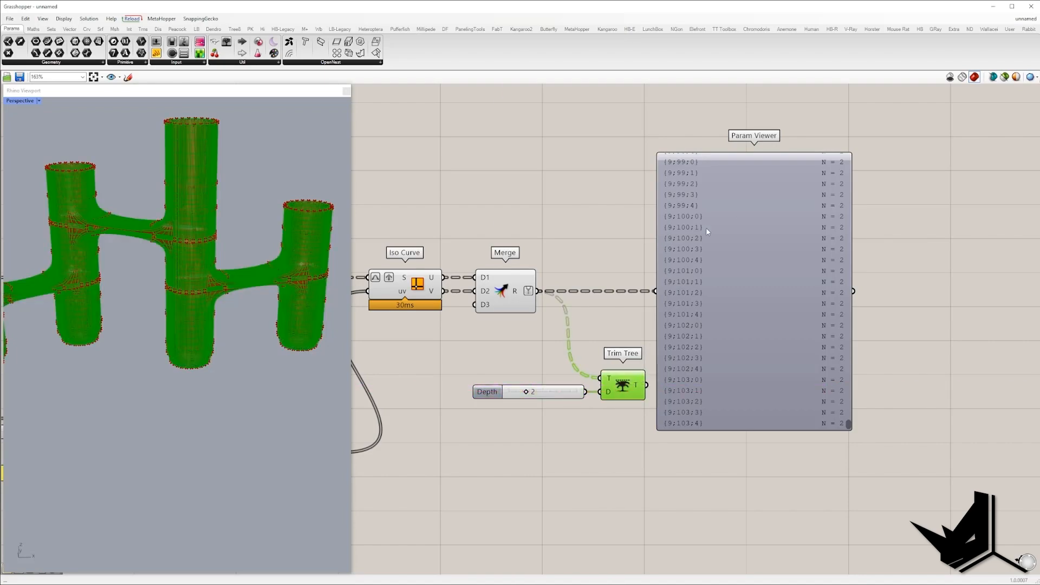
pyautogui.press('Print')
pyautogui.moveTo(456, 124); pyautogui.dragTo(895, 487)
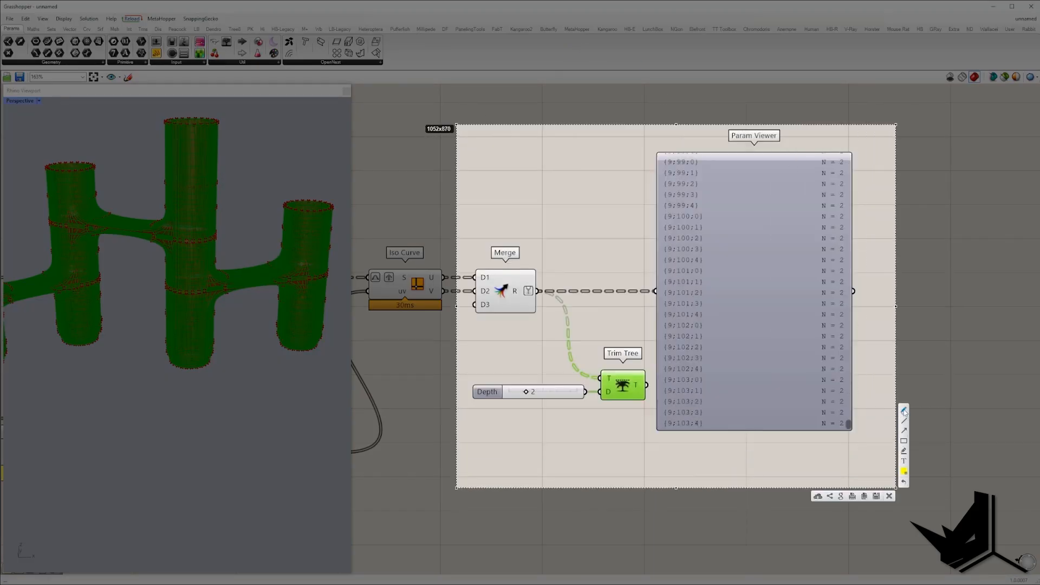
pyautogui.moveTo(753, 139); pyautogui.dragTo(676, 451)
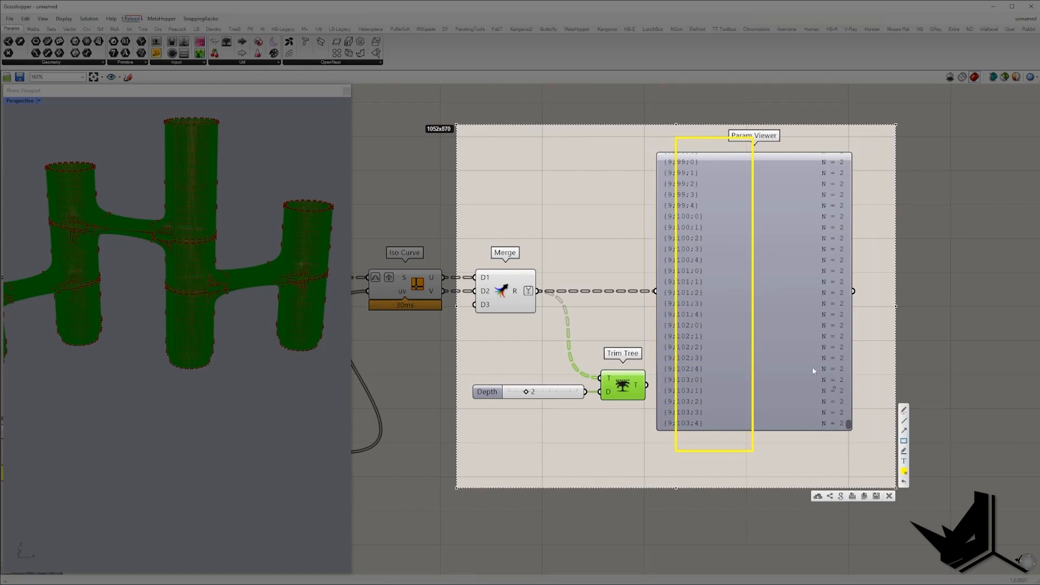
pyautogui.moveTo(660, 157)
pyautogui.mouseDown()
pyautogui.moveTo(664, 433)
pyautogui.moveTo(673, 453)
pyautogui.mouseUp()
pyautogui.press('Escape')
# Connect the Trim Tree output to the Param Viewer and arrange Trim Tree, its depth slider and the viewer in line after Merge
pyautogui.moveTo(646, 385)
pyautogui.mouseDown()
pyautogui.moveTo(655, 291)
pyautogui.moveTo(764, 327)
pyautogui.mouseUp()
pyautogui.moveTo(729, 434); pyautogui.dragTo(482, 362)
pyautogui.moveTo(629, 387); pyautogui.dragTo(733, 299)
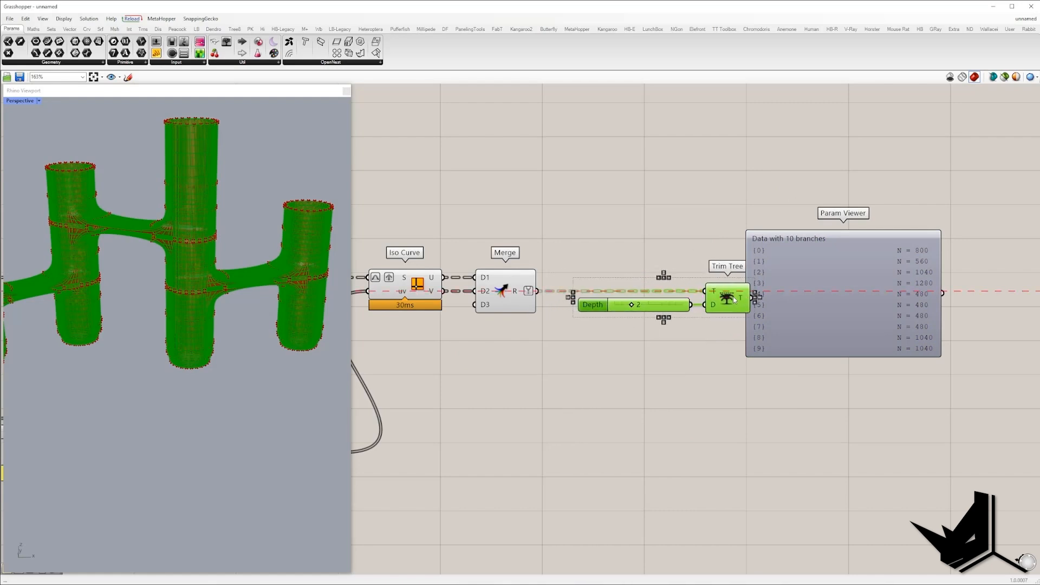
pyautogui.moveTo(823, 298); pyautogui.dragTo(901, 295)
pyautogui.click(828, 209)
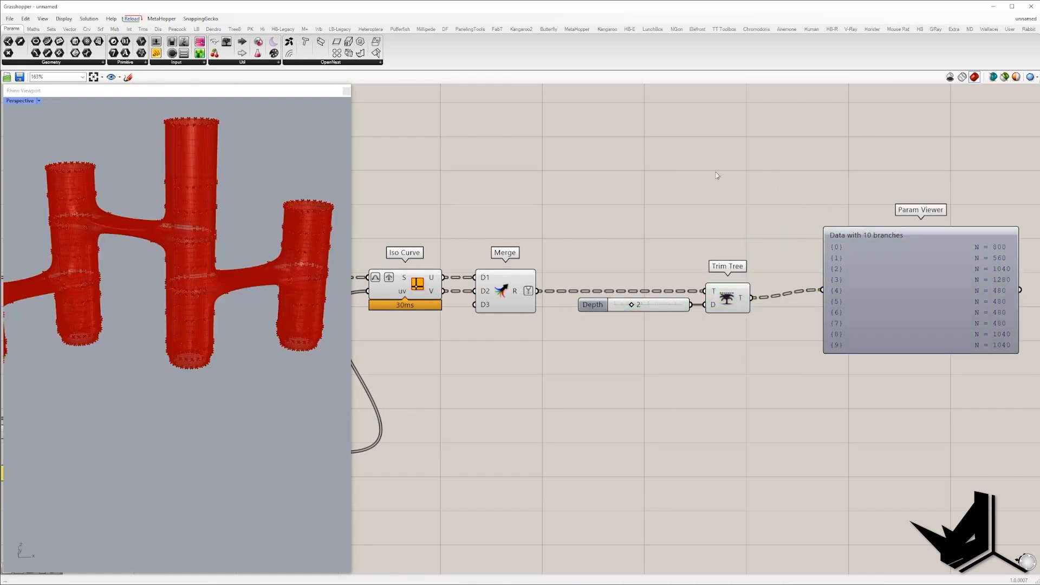
# Add a Tree Branch component below Trim Tree and connect the Trim Tree output to its tree input
pyautogui.scroll(-2, 239, 296)
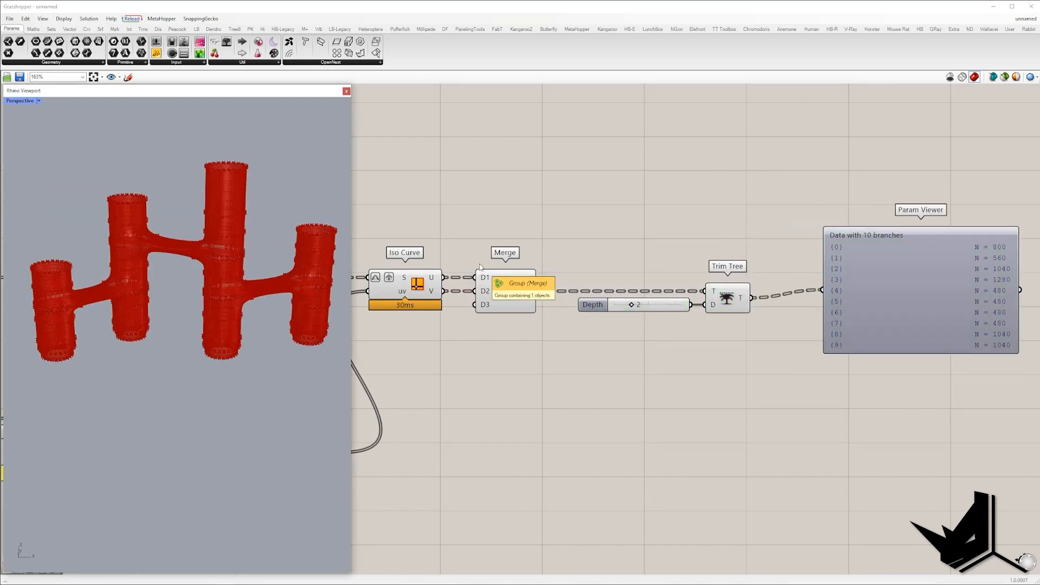
pyautogui.doubleClick(773, 221)
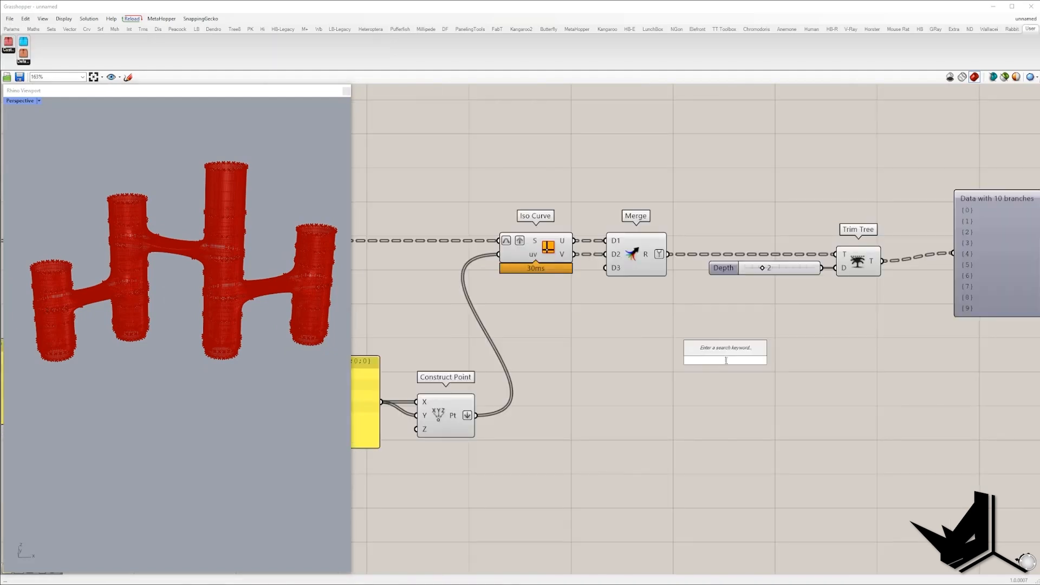
pyautogui.write('branch')
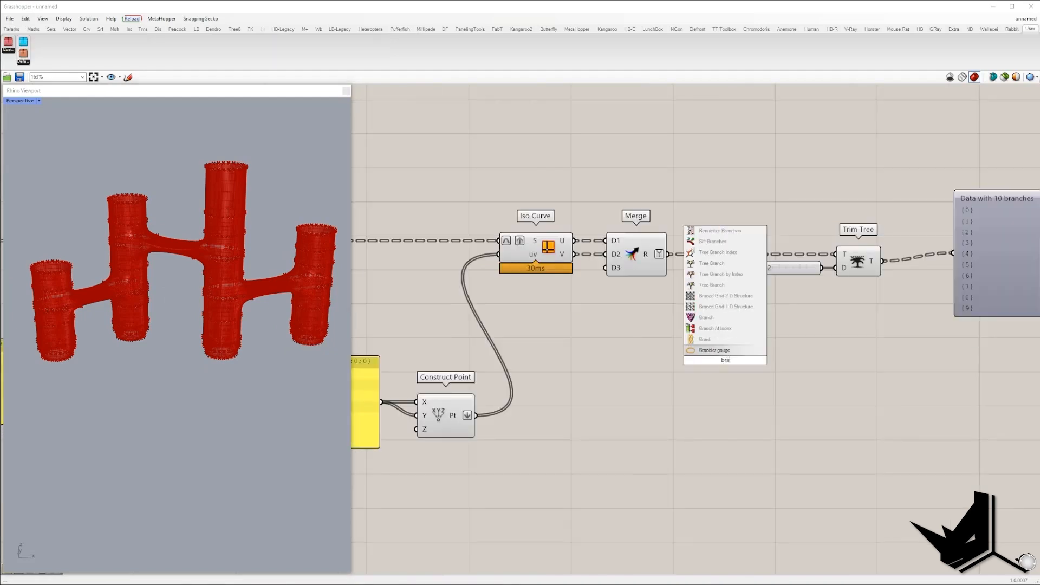
pyautogui.click(721, 339)
pyautogui.moveTo(771, 361); pyautogui.dragTo(512, 295, button='right')
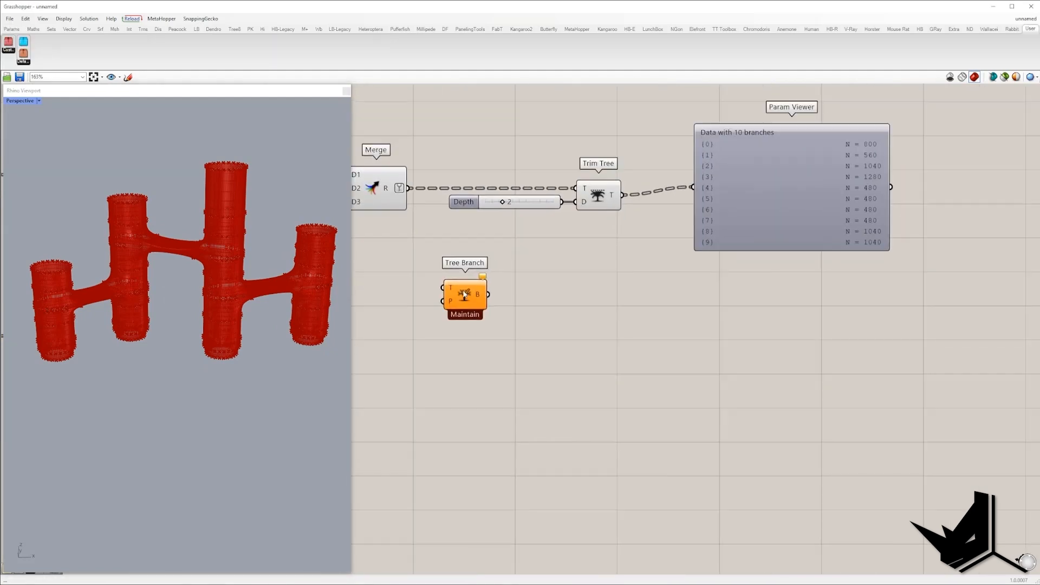
pyautogui.moveTo(466, 296); pyautogui.dragTo(646, 313)
pyautogui.moveTo(621, 195); pyautogui.dragTo(684, 352)
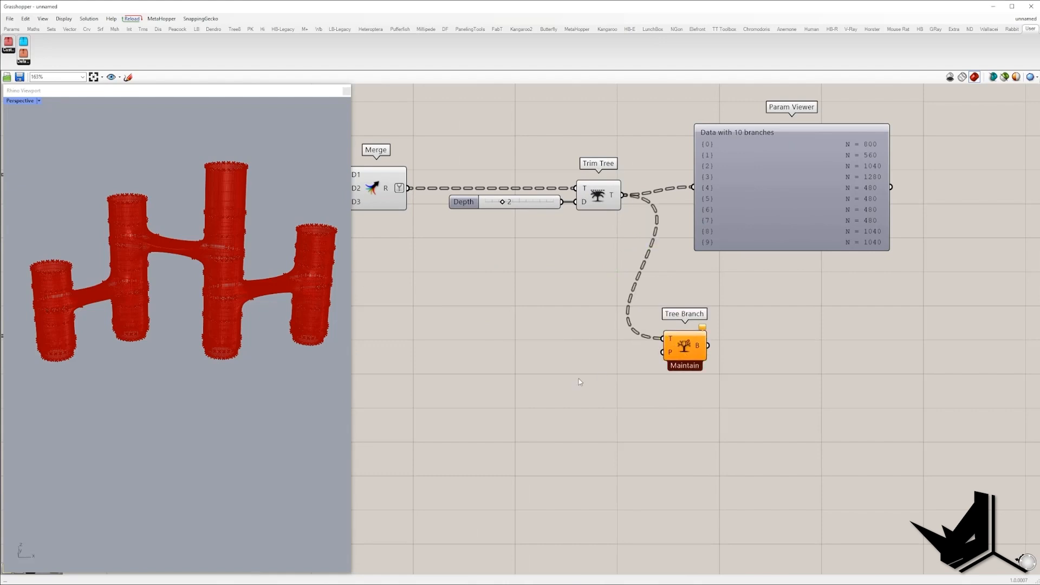
# Add a number slider set to 0, connect it to Tree Branch's path input and select Tree Branch
pyautogui.doubleClick(579, 374)
pyautogui.write('0<')
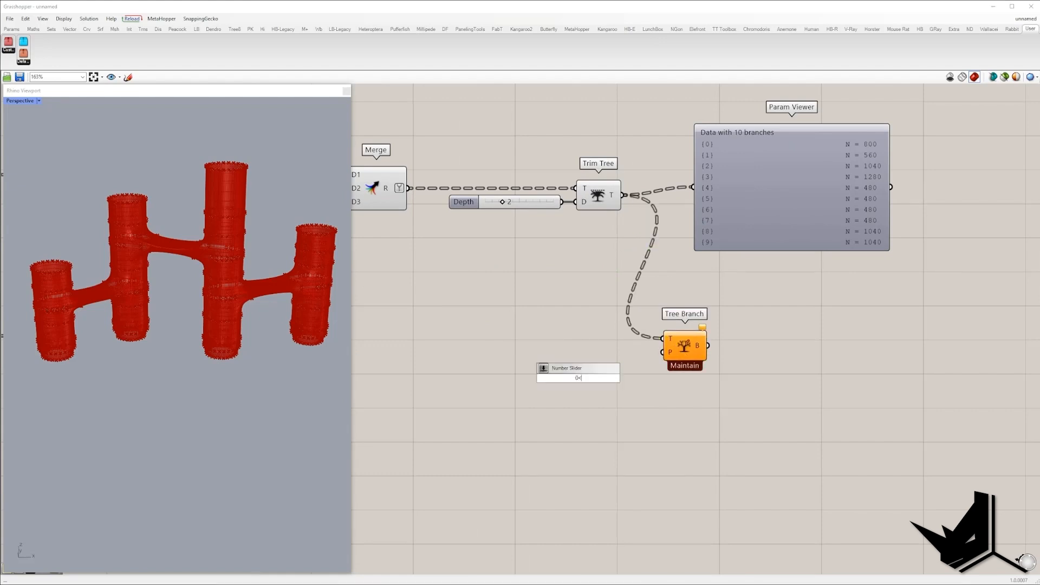
pyautogui.press('Return')
pyautogui.moveTo(634, 377); pyautogui.dragTo(663, 352)
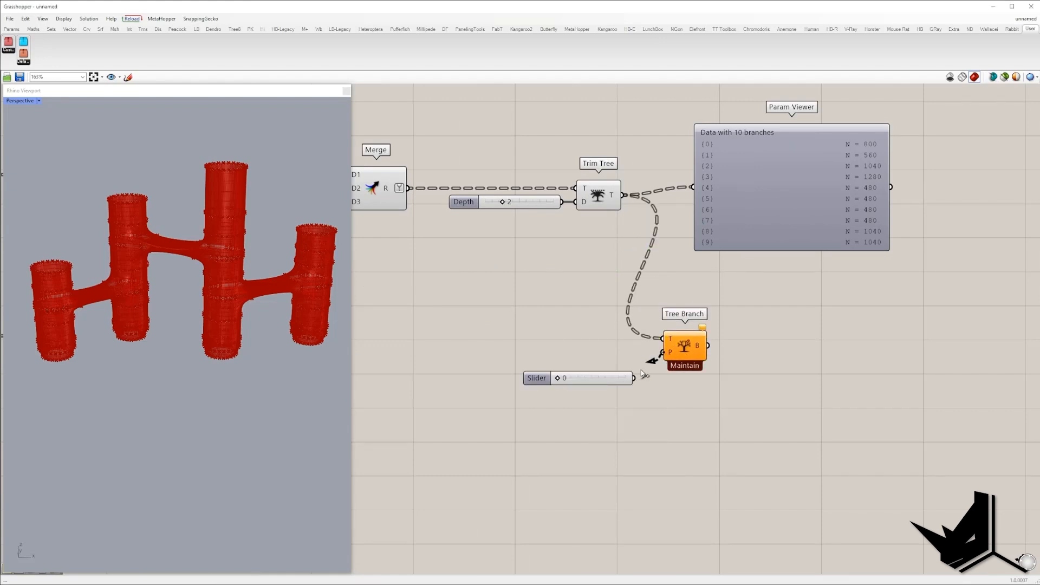
pyautogui.click(682, 349)
# Examine which surface each branch covers in the viewport while raising the Tree Branch path slider from 0 to 1 and onward
pyautogui.scroll(5, 322, 306)
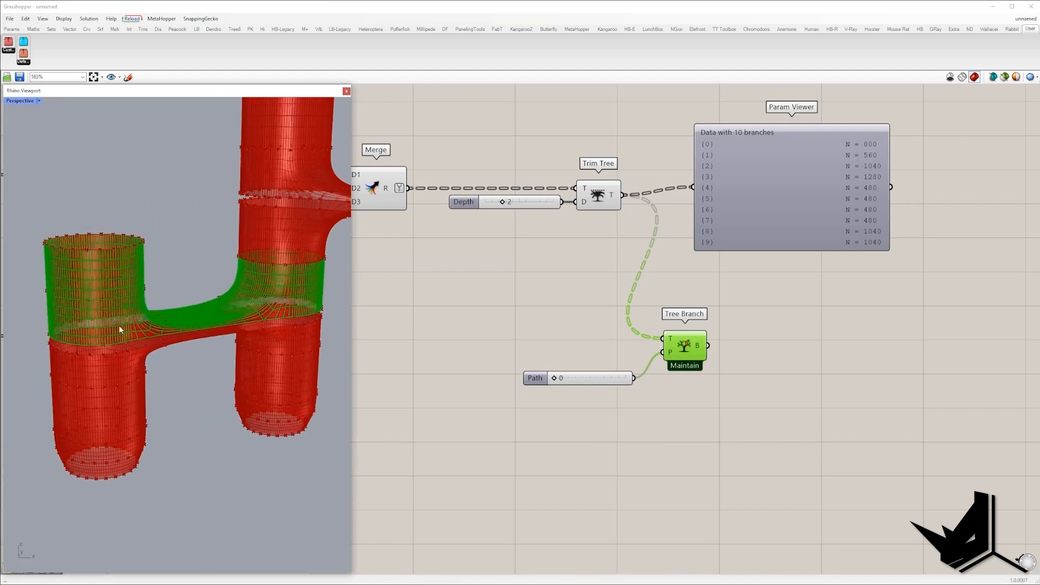
pyautogui.moveTo(119, 326); pyautogui.dragTo(128, 324, button='right')
pyautogui.moveTo(172, 295); pyautogui.dragTo(133, 258, button='right')
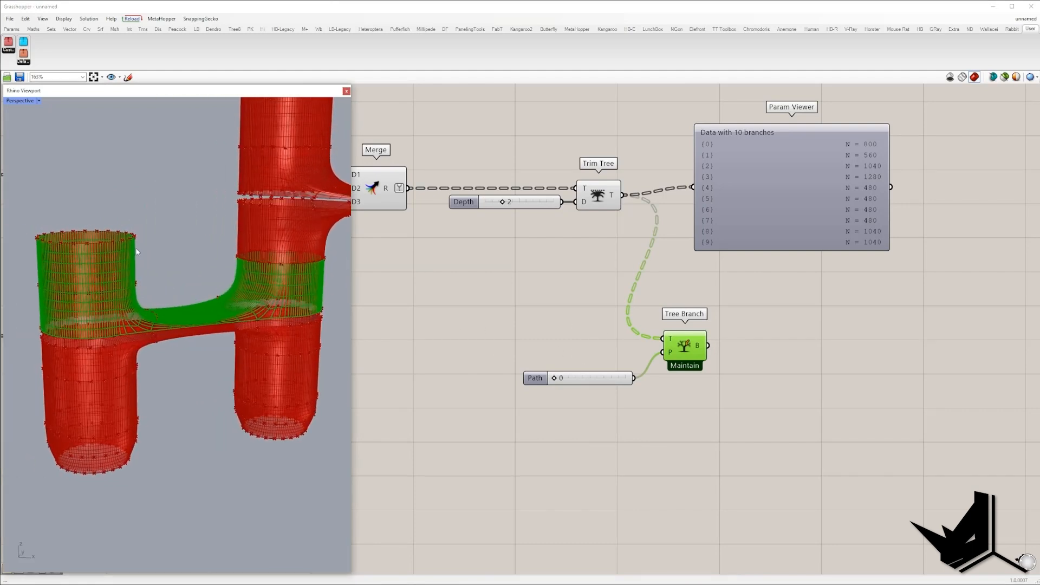
pyautogui.scroll(-2, 160, 296)
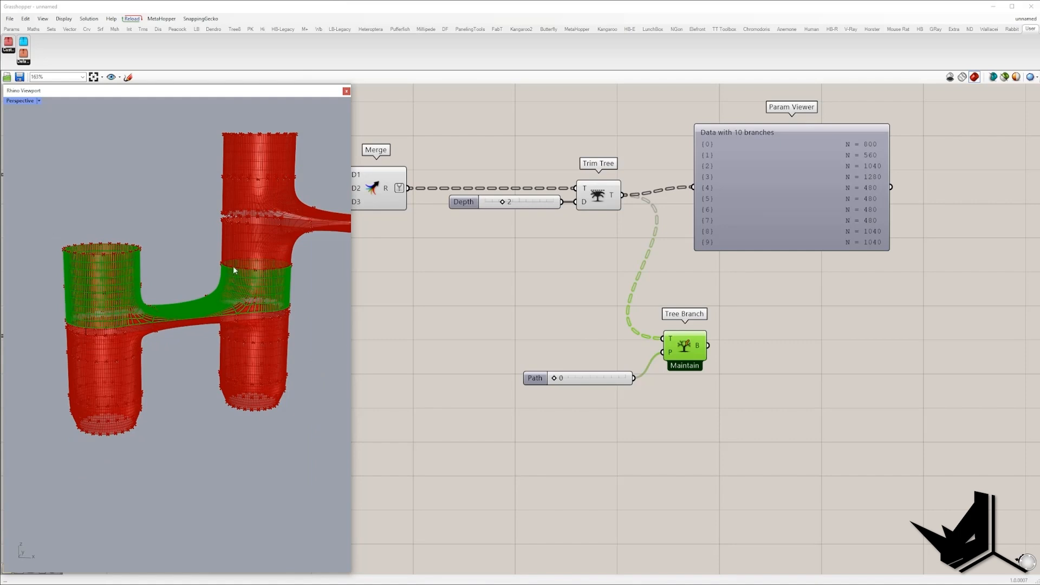
pyautogui.moveTo(553, 379); pyautogui.dragTo(562, 379)
pyautogui.scroll(-2, 168, 282)
pyautogui.moveTo(168, 283); pyautogui.dragTo(233, 269, button='right')
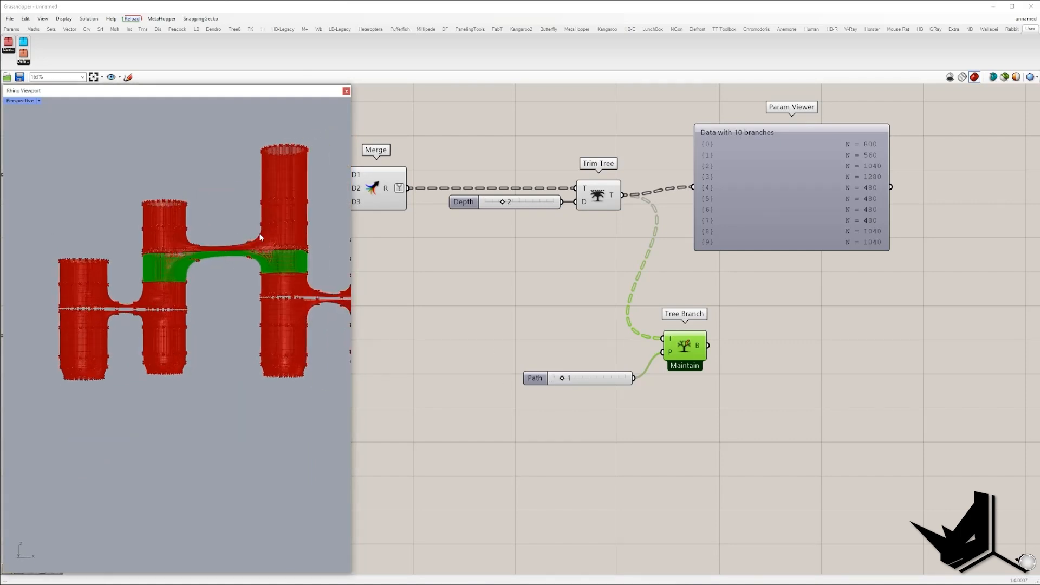
pyautogui.moveTo(562, 377); pyautogui.dragTo(570, 378)
pyautogui.moveTo(185, 258); pyautogui.dragTo(205, 313, button='right')
# Delete the Tree Branch component and its path slider
pyautogui.moveTo(760, 358); pyautogui.dragTo(610, 390)
pyautogui.press('Delete')
pyautogui.moveTo(679, 123); pyautogui.dragTo(765, 280)
pyautogui.moveTo(768, 284); pyautogui.dragTo(684, 378, button='right')
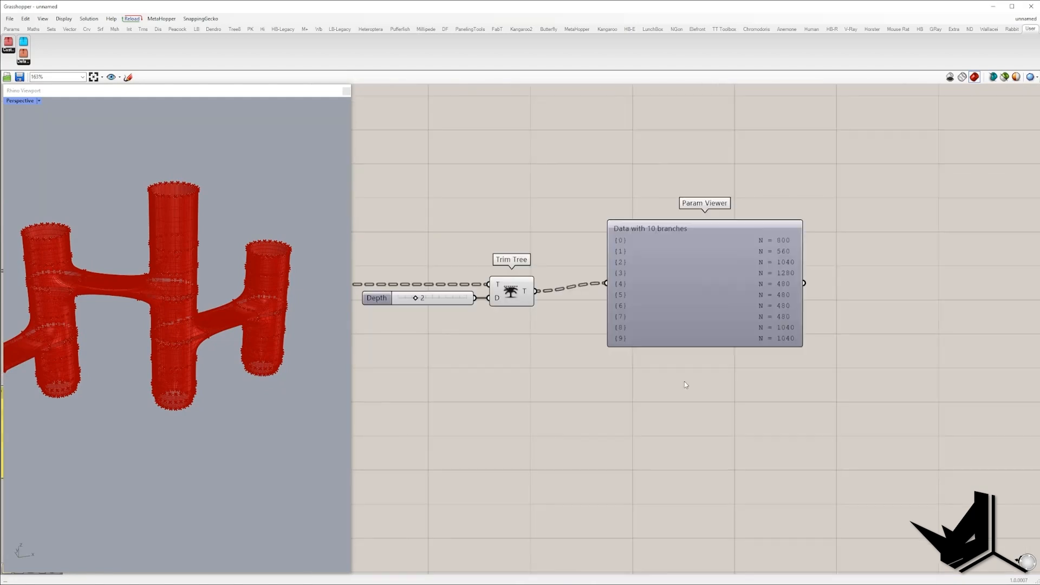
# Add a Join Curves component, connect the Trim Tree output to it and place it between Trim Tree and the Param Viewer
pyautogui.scroll(-2, 684, 378)
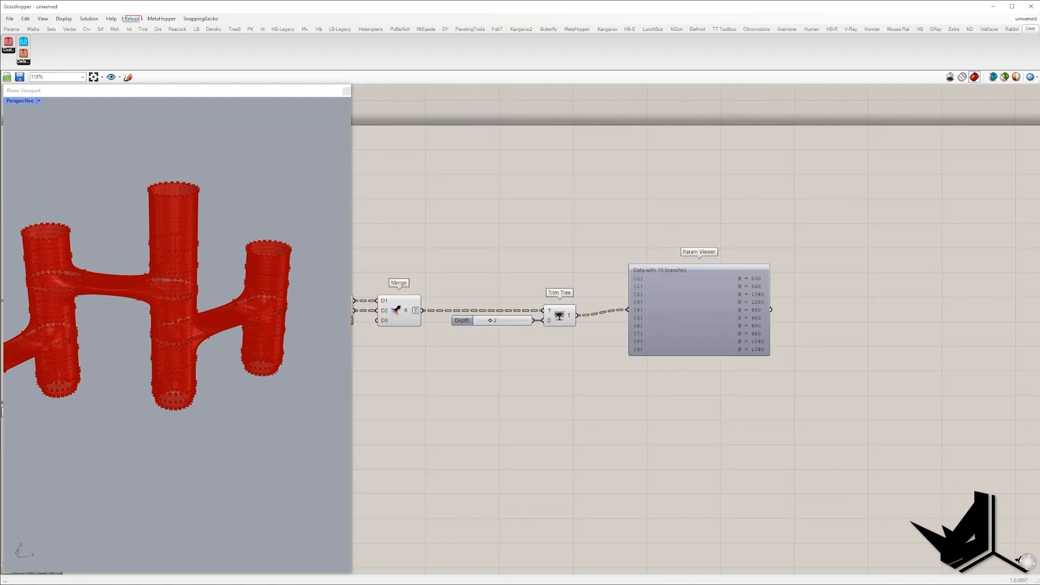
pyautogui.moveTo(615, 314); pyautogui.dragTo(609, 313, button='right')
pyautogui.doubleClick(572, 384)
pyautogui.write('join')
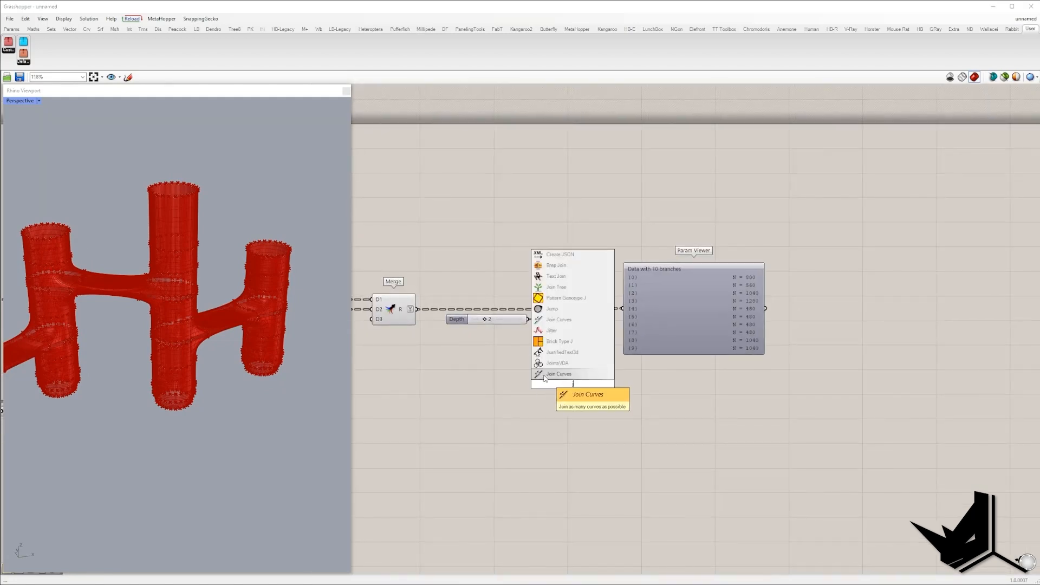
pyautogui.click(572, 375)
pyautogui.moveTo(572, 314); pyautogui.dragTo(556, 378)
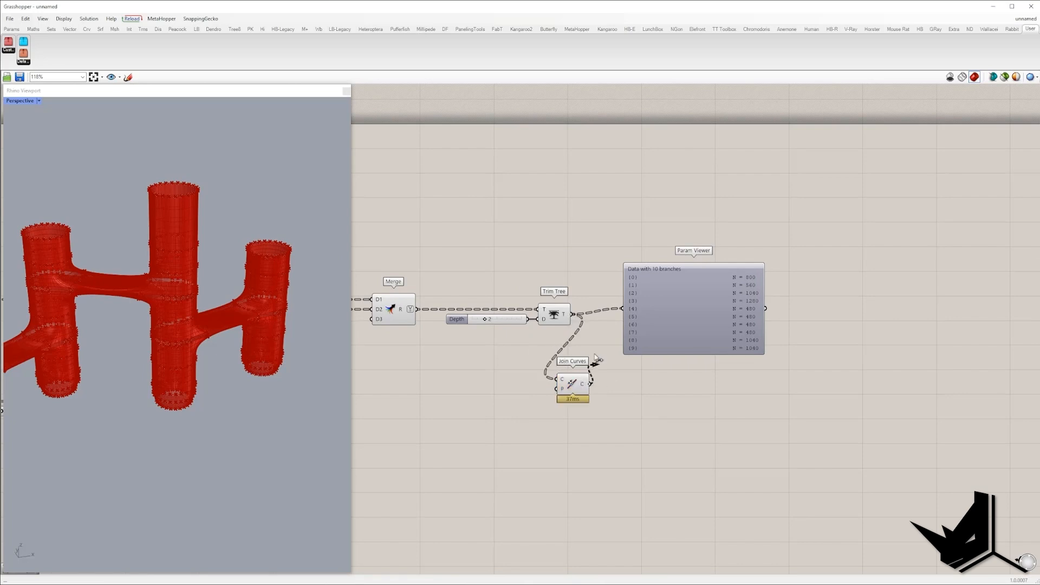
pyautogui.moveTo(668, 314); pyautogui.dragTo(761, 333)
pyautogui.moveTo(572, 384); pyautogui.dragTo(619, 323)
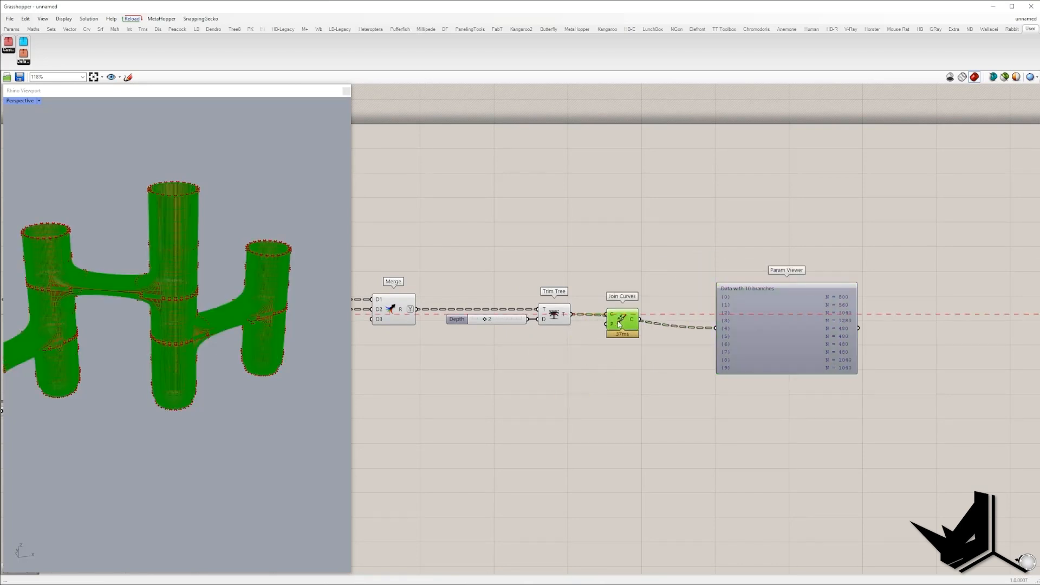
# Delete the Param Viewer after Join Curves
pyautogui.moveTo(641, 346); pyautogui.dragTo(563, 341, button='right')
pyautogui.click(664, 324)
pyautogui.press('Delete')
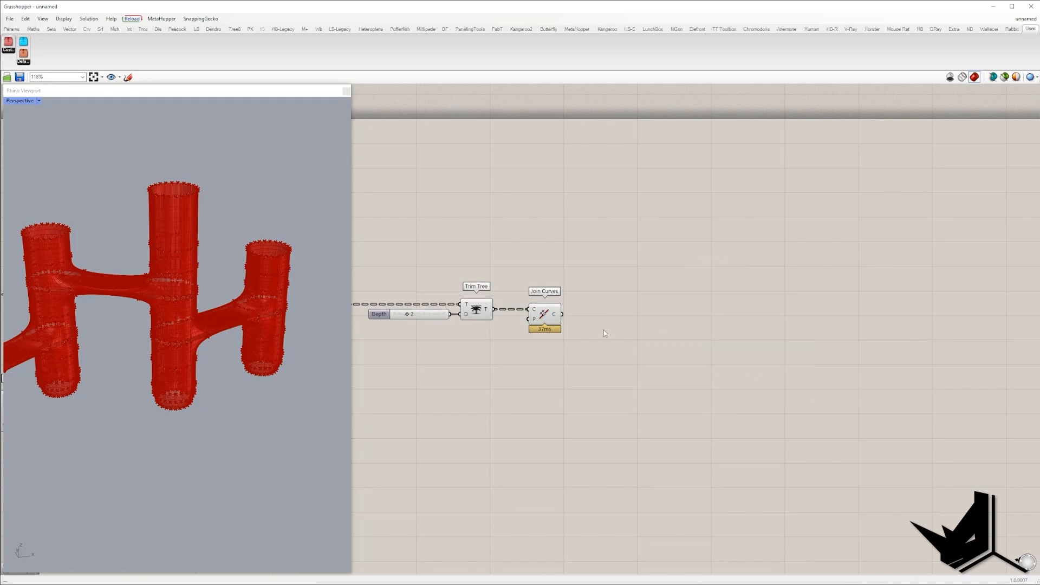
# Turn off the preview of all components before Join Curves so that only the joined curves are displayed
pyautogui.scroll(-4, 773, 290)
pyautogui.moveTo(743, 332); pyautogui.dragTo(398, 196)
pyautogui.rightClick(413, 175)
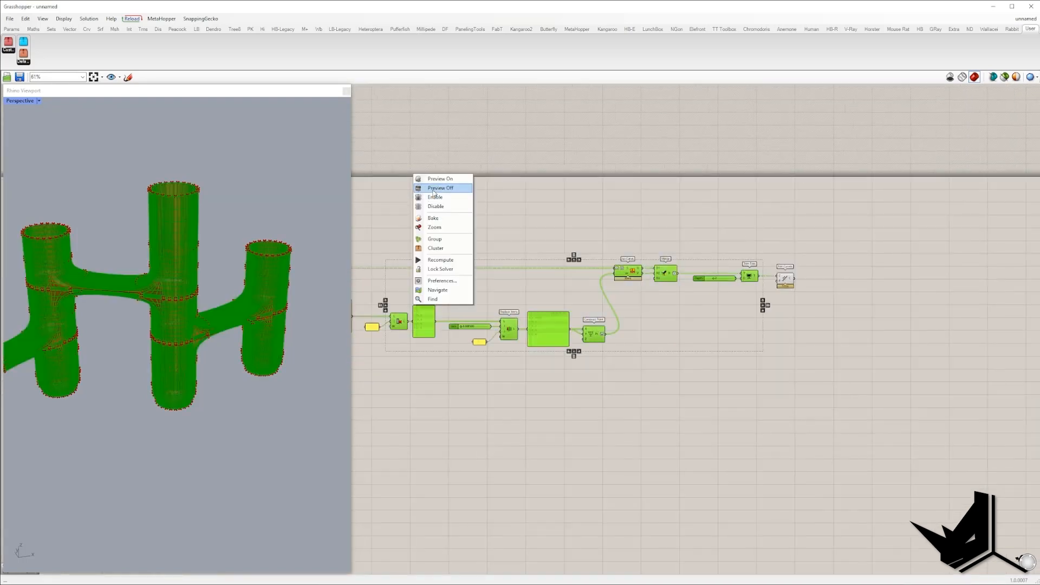
pyautogui.click(431, 189)
pyautogui.scroll(3, 154, 284)
pyautogui.moveTo(460, 410); pyautogui.dragTo(724, 403, button='right')
pyautogui.moveTo(724, 403); pyautogui.dragTo(390, 262)
pyautogui.rightClick(637, 194)
pyautogui.click(653, 207)
# Add a Divide Curve component and connect the Join Curves output to its curve input
pyautogui.moveTo(199, 275); pyautogui.dragTo(260, 283, button='right')
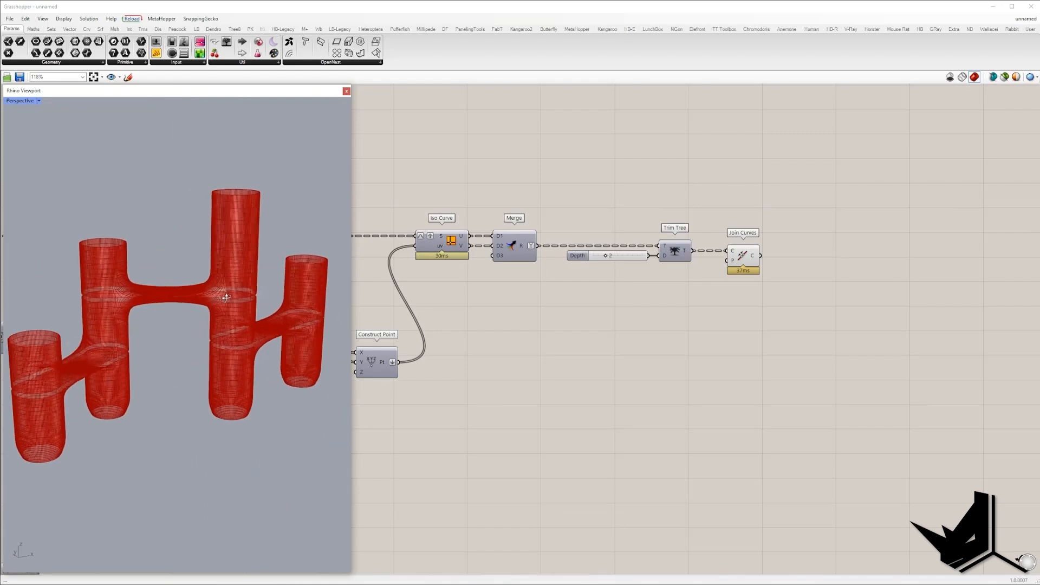
pyautogui.scroll(6, 224, 300)
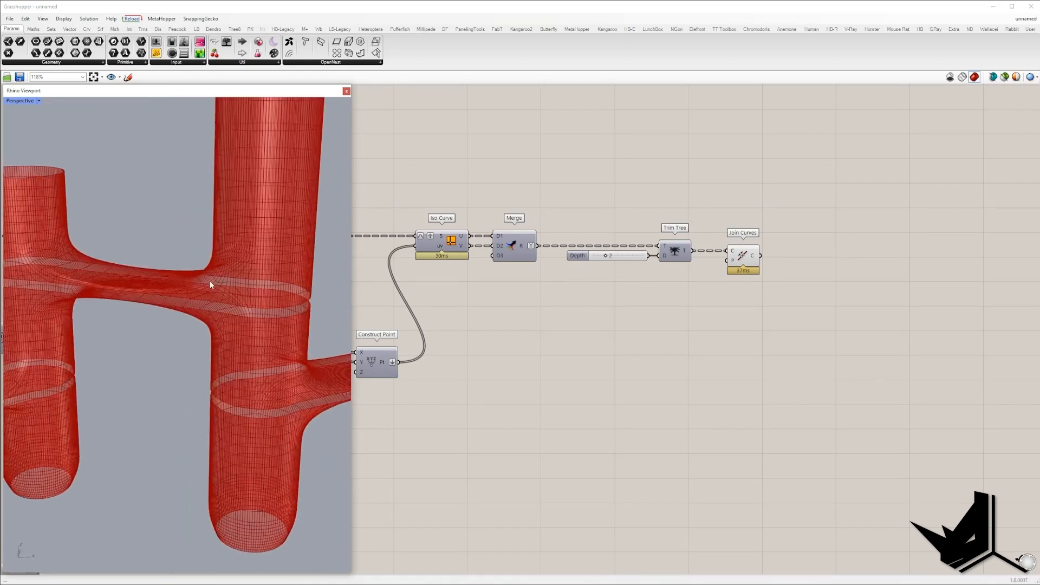
pyautogui.scroll(4, 222, 296)
pyautogui.click(742, 255)
pyautogui.doubleClick(814, 311)
pyautogui.write('divi')
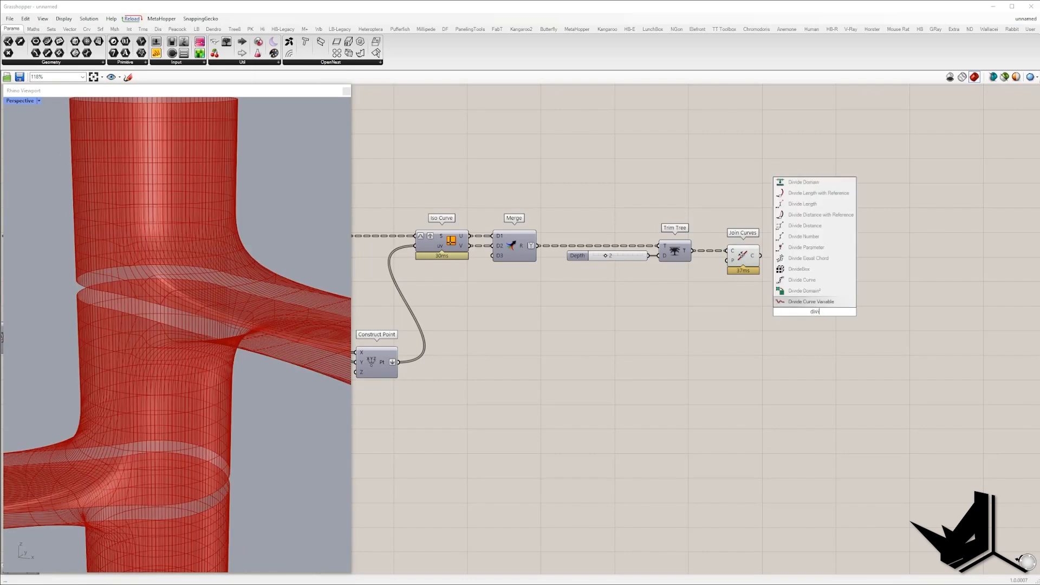
pyautogui.click(801, 279)
pyautogui.moveTo(760, 255); pyautogui.dragTo(809, 328)
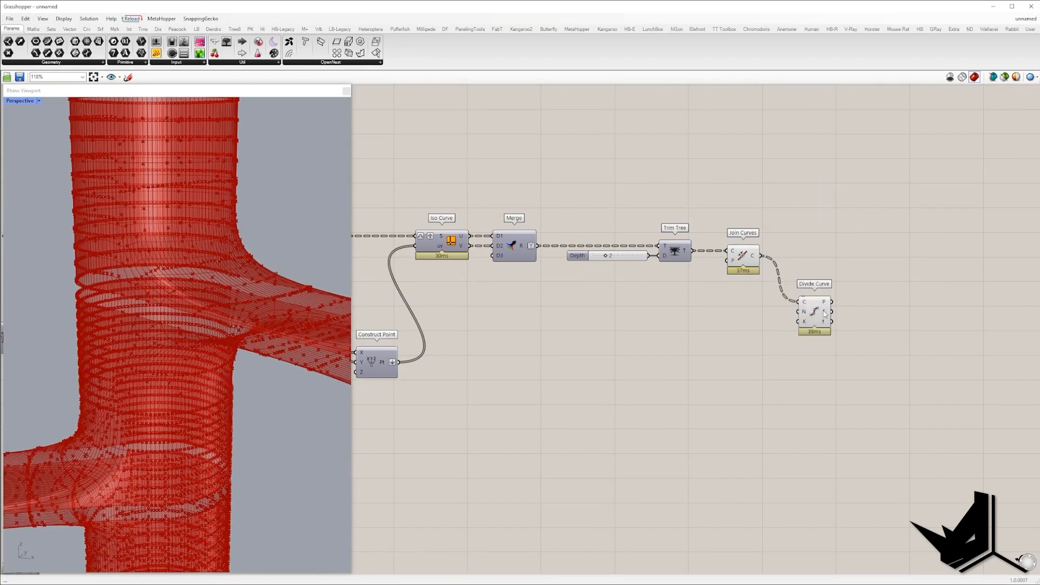
# Add a number slider ranging from 1 to 100, set it to 60 and connect it to Divide Curve's count input
pyautogui.doubleClick(771, 369)
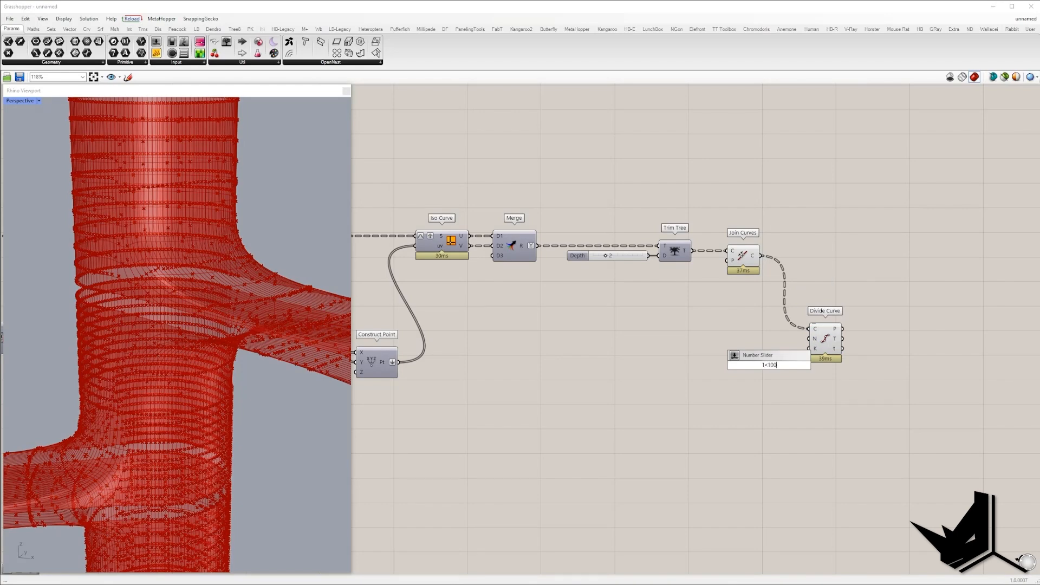
pyautogui.write('1<100')
pyautogui.press('Return')
pyautogui.scroll(3, 738, 354)
pyautogui.moveTo(731, 353); pyautogui.dragTo(764, 354)
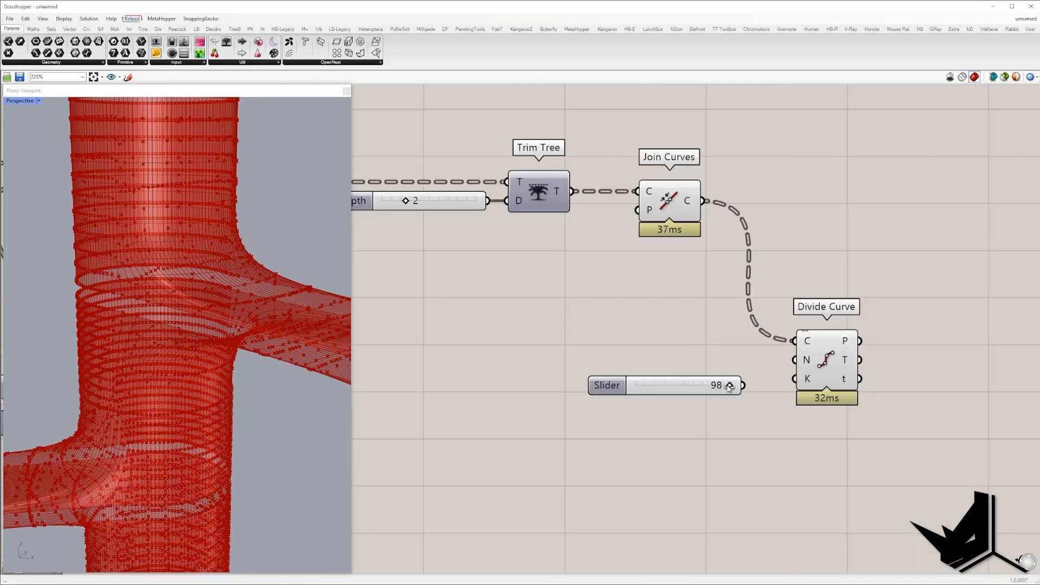
pyautogui.moveTo(729, 388); pyautogui.dragTo(794, 359)
pyautogui.doubleClick(695, 385)
pyautogui.write('60')
pyautogui.click(727, 385)
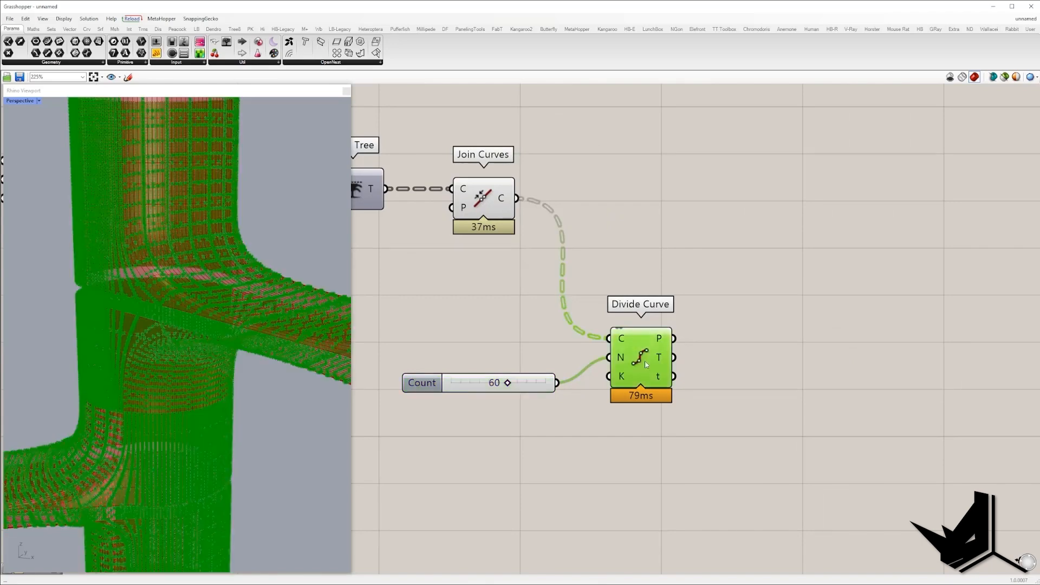
pyautogui.moveTo(638, 348); pyautogui.dragTo(689, 348)
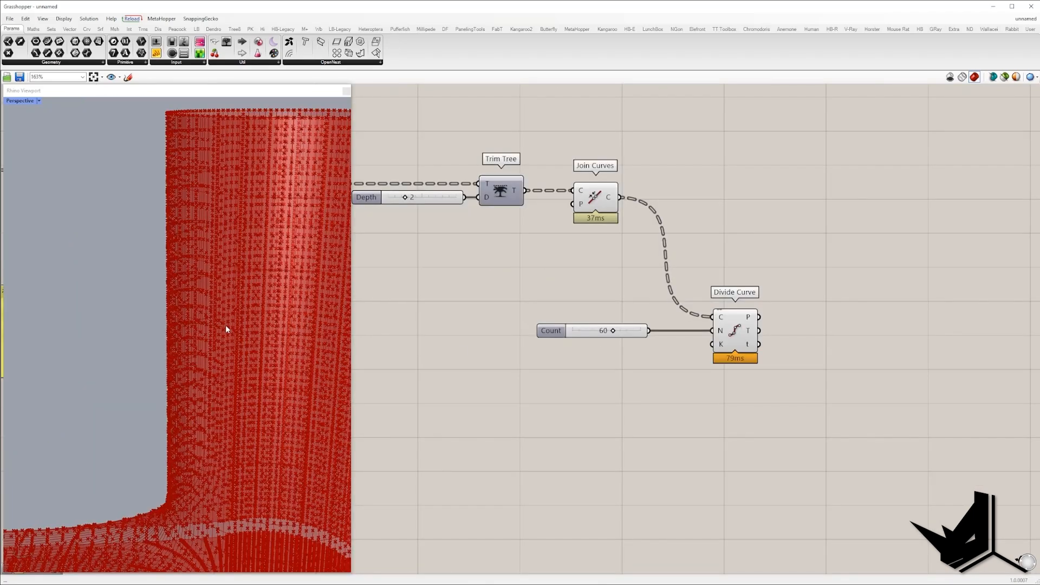
# Inspect the division points around the tower rim and at the bridge junctions in the viewport
pyautogui.scroll(-5, 225, 325)
pyautogui.moveTo(225, 325); pyautogui.dragTo(242, 299, button='right')
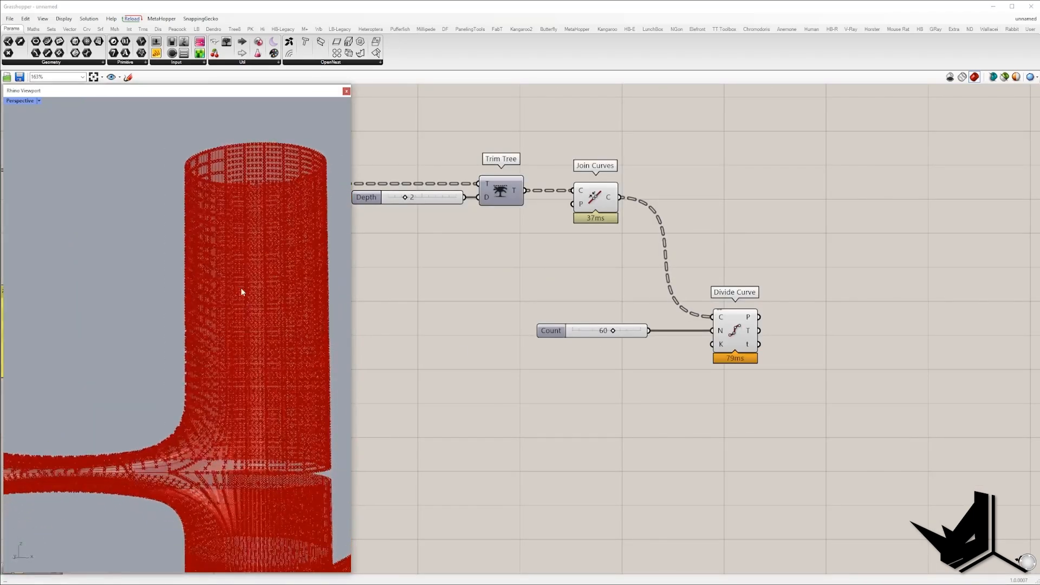
pyautogui.scroll(7, 211, 141)
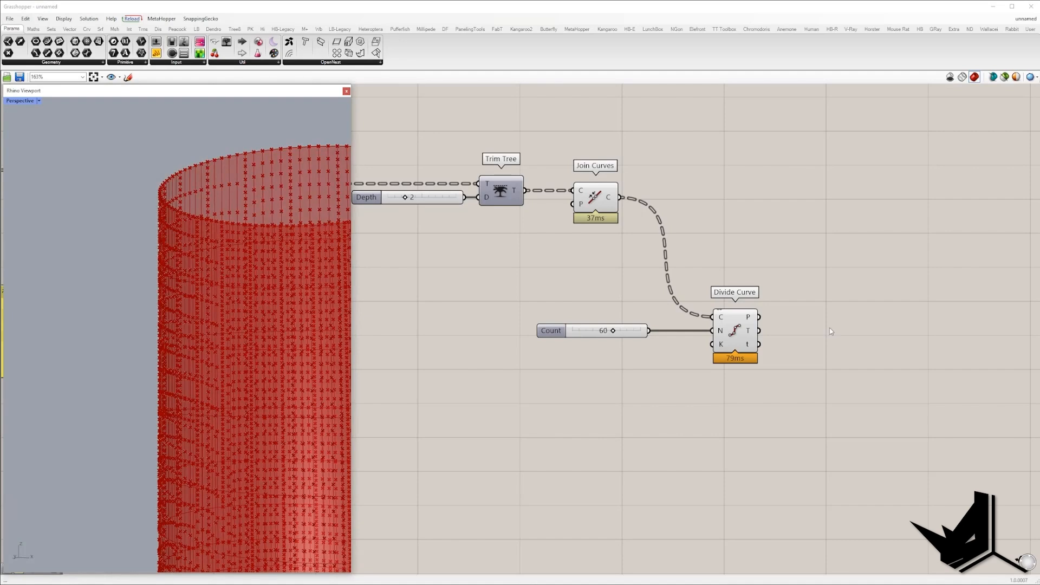
pyautogui.moveTo(831, 331); pyautogui.dragTo(755, 312, button='right')
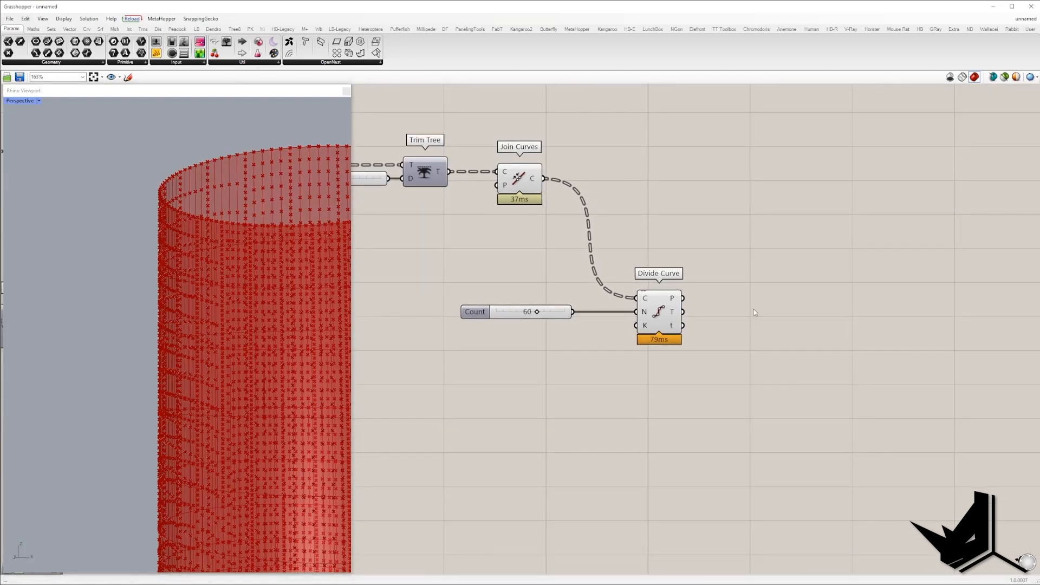
pyautogui.scroll(-7, 241, 215)
pyautogui.moveTo(241, 215); pyautogui.dragTo(238, 308, button='right')
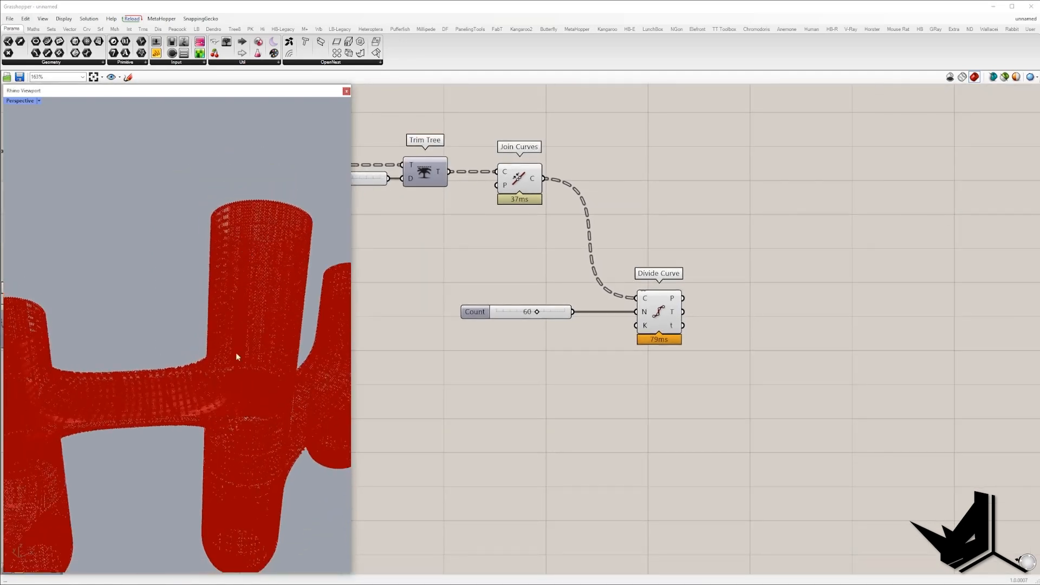
pyautogui.scroll(6, 222, 416)
pyautogui.moveTo(222, 416); pyautogui.dragTo(210, 374, button='right')
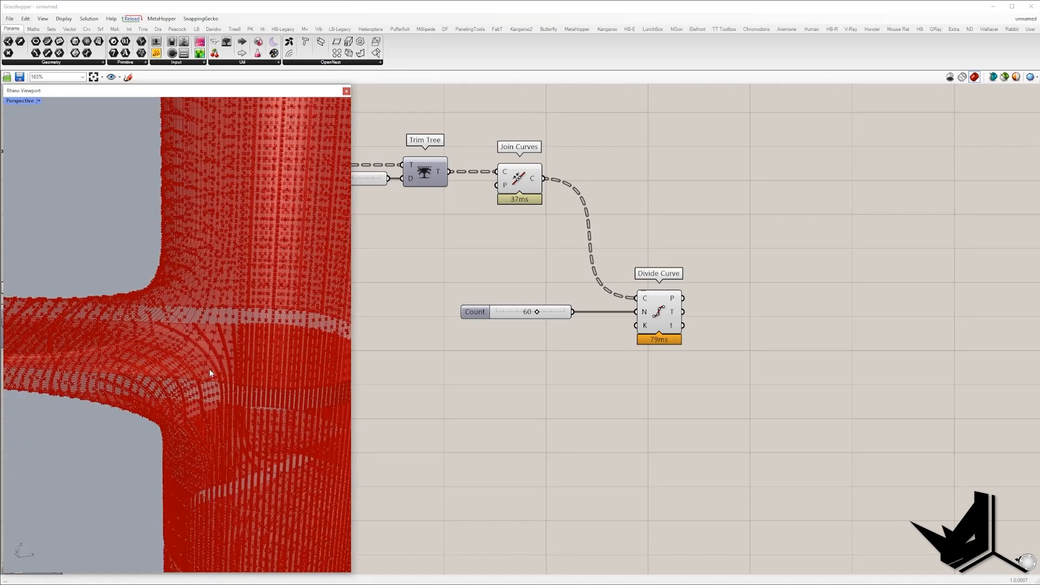
pyautogui.scroll(-3, 209, 372)
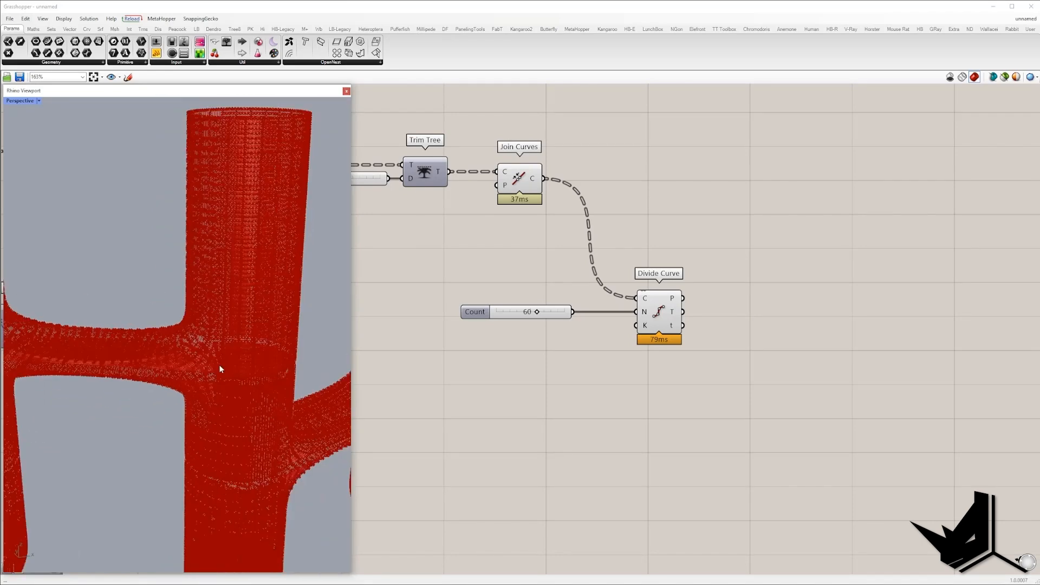
pyautogui.moveTo(220, 369); pyautogui.dragTo(224, 201, button='right')
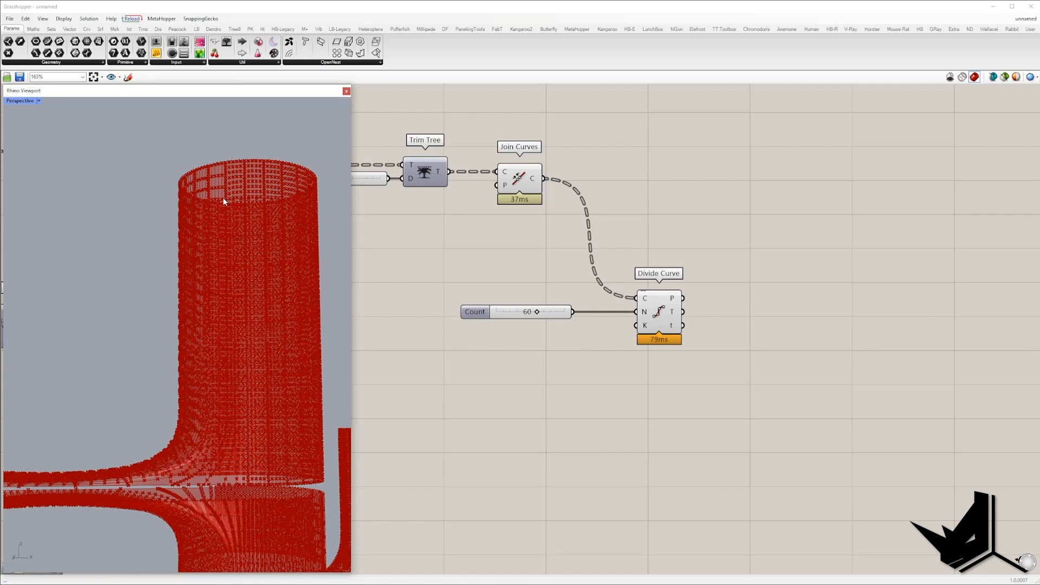
# Add a List Item component and connect Divide Curve's points output to its list input
pyautogui.doubleClick(777, 324)
pyautogui.write('item')
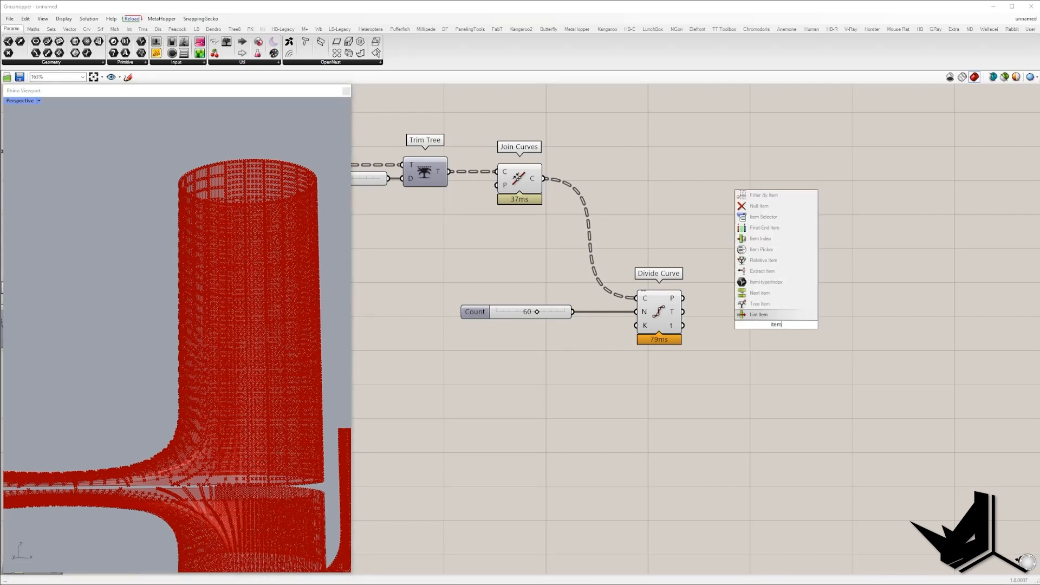
pyautogui.press('Return')
pyautogui.moveTo(683, 298); pyautogui.dragTo(885, 317)
# Add a number slider ranging from -2 to 1, set it to 0 and connect it to List Item's index input
pyautogui.doubleClick(857, 332)
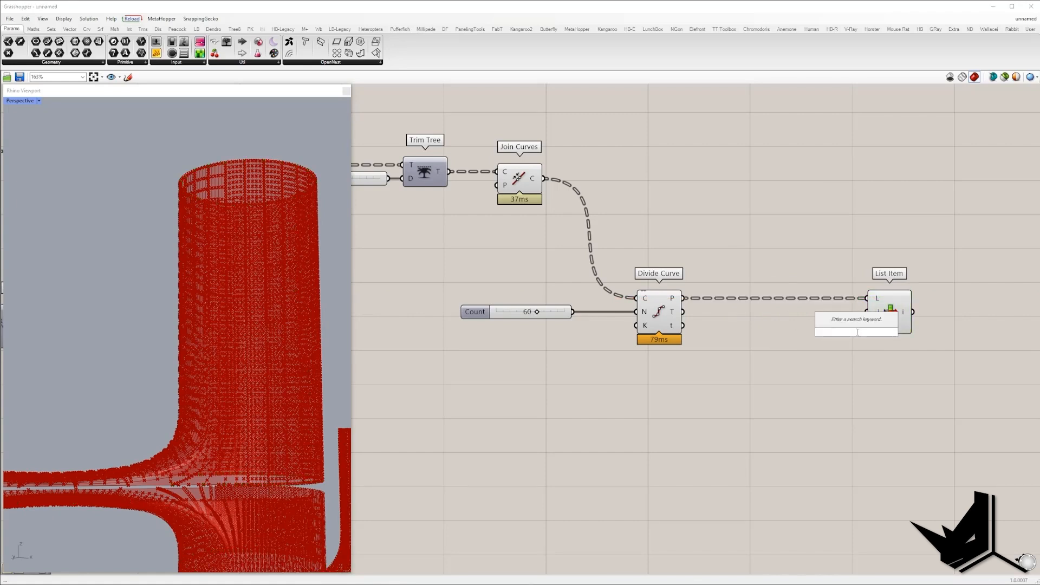
pyautogui.write('-2<2')
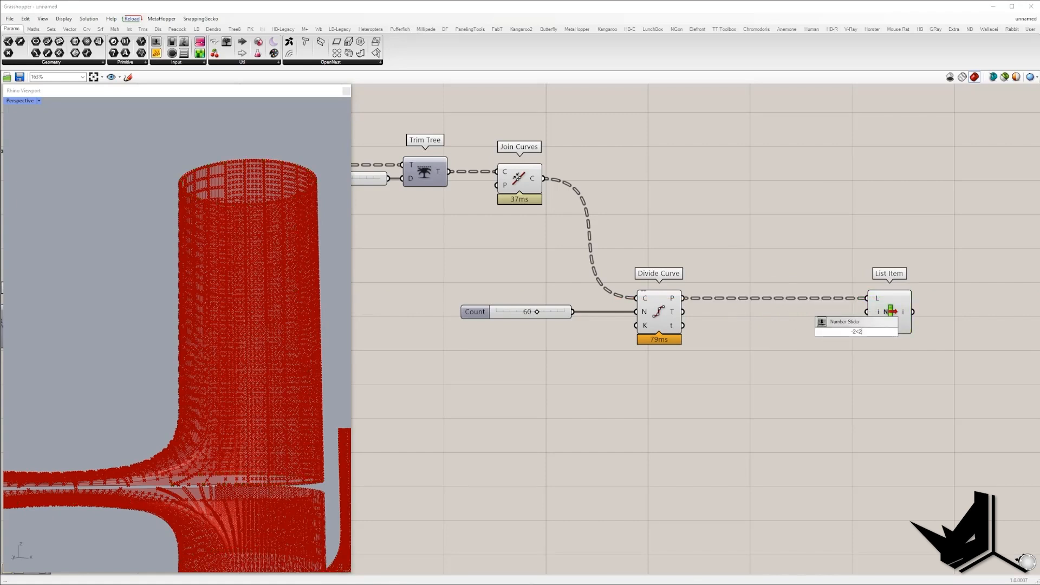
pyautogui.write('1')
pyautogui.press('Return')
pyautogui.moveTo(790, 339); pyautogui.dragTo(868, 338)
pyautogui.moveTo(882, 305); pyautogui.dragTo(905, 305)
# Duplicate the List Item with its index slider below, set the copy's index to 1 and check both point selections on the tower rim
pyautogui.moveTo(900, 358); pyautogui.dragTo(739, 313, button='right')
pyautogui.moveTo(836, 361); pyautogui.dragTo(666, 232)
pyautogui.hotkey('ctrl', 'c')
pyautogui.hotkey('ctrl', 'v')
pyautogui.moveTo(757, 265); pyautogui.dragTo(751, 365)
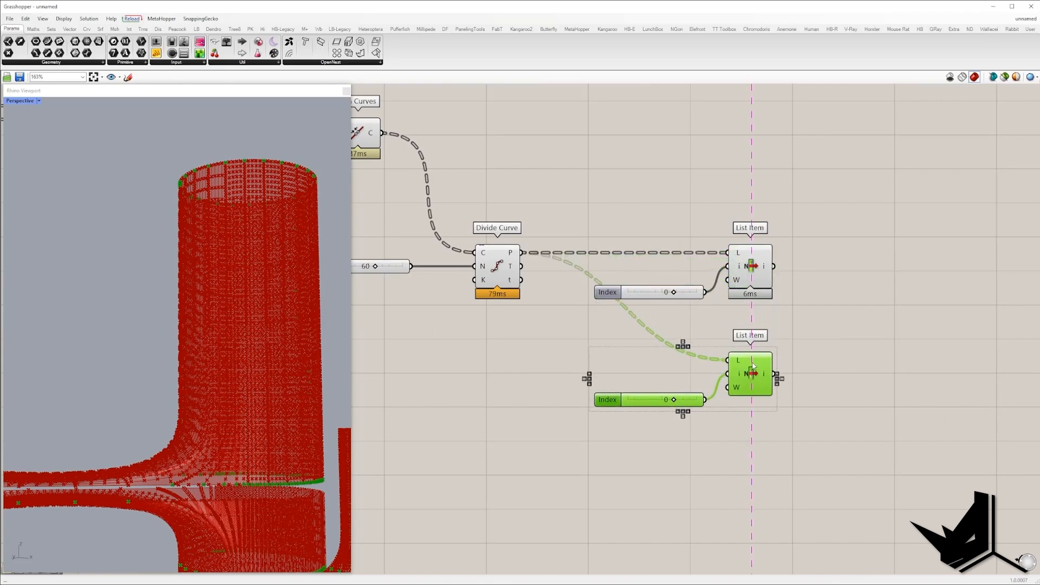
pyautogui.click(673, 418)
pyautogui.moveTo(673, 400); pyautogui.dragTo(700, 400)
pyautogui.moveTo(806, 427); pyautogui.dragTo(757, 231)
pyautogui.scroll(8, 238, 163)
pyautogui.click(224, 169)
pyautogui.scroll(4, 224, 167)
pyautogui.scroll(-10, 216, 186)
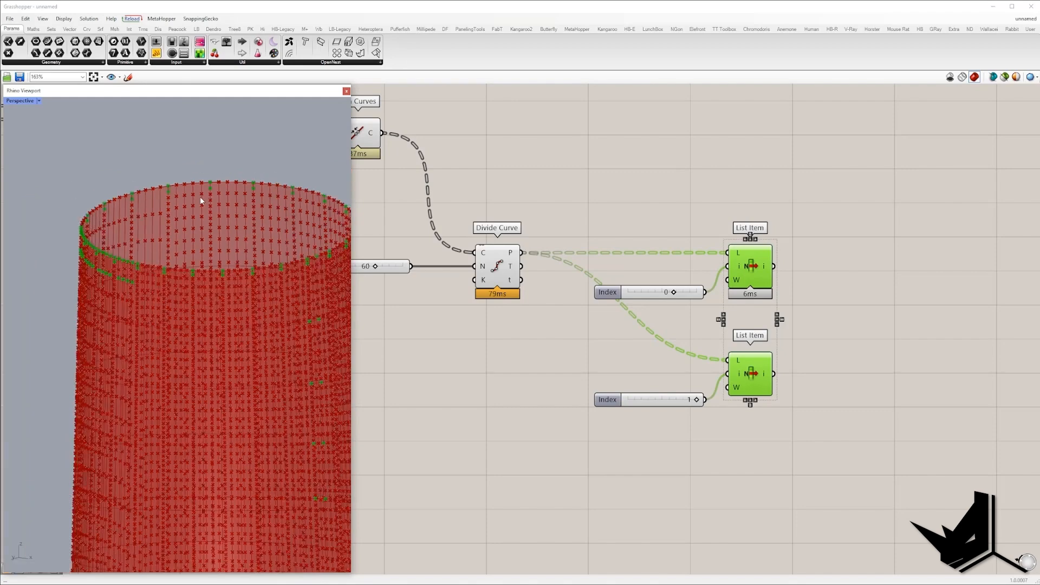
# Add a Vector 2Pt component and connect the two List Item outputs to its A and B inputs
pyautogui.doubleClick(865, 334)
pyautogui.write('vec')
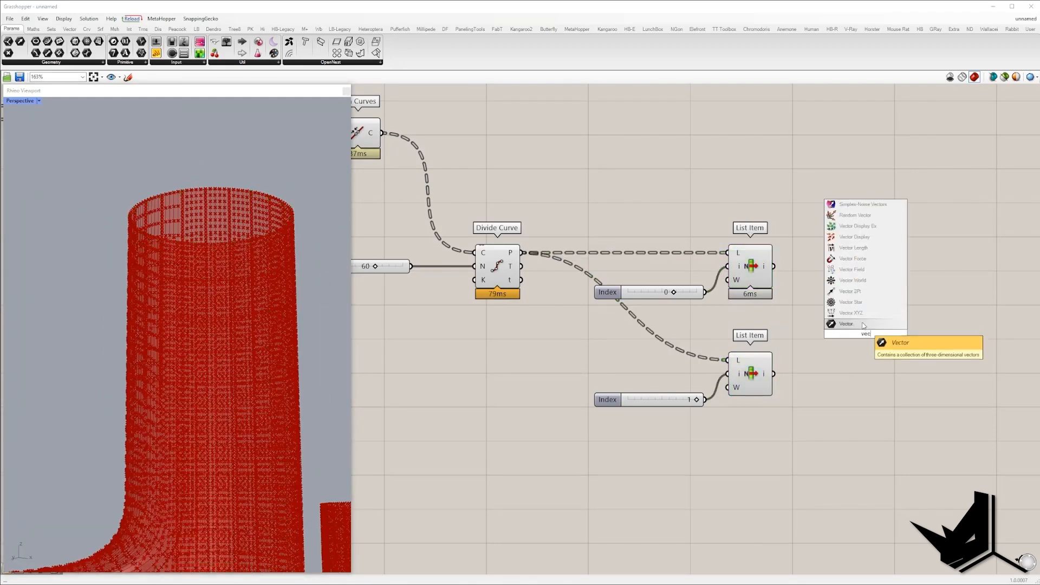
pyautogui.click(860, 303)
pyautogui.moveTo(841, 319); pyautogui.dragTo(778, 375)
pyautogui.click(865, 333)
pyautogui.scroll(-3, 520, 287)
pyautogui.scroll(8, 230, 317)
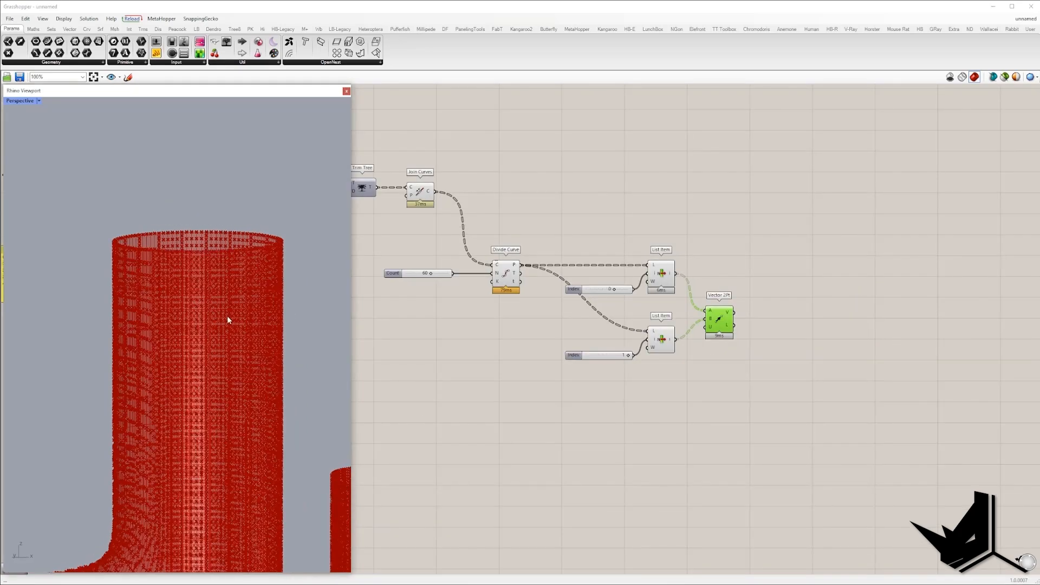
# Duplicate the two List Items, their sliders and Vector 2Pt below, and set the copied indices to -2 and -1
pyautogui.moveTo(841, 420); pyautogui.dragTo(553, 211)
pyautogui.keyDown('alt'); pyautogui.moveTo(660, 273); pyautogui.dragTo(546, 436); pyautogui.keyUp('alt')
pyautogui.click(665, 403)
pyautogui.scroll(4, 606, 466)
pyautogui.moveTo(596, 507); pyautogui.dragTo(656, 265, button='right')
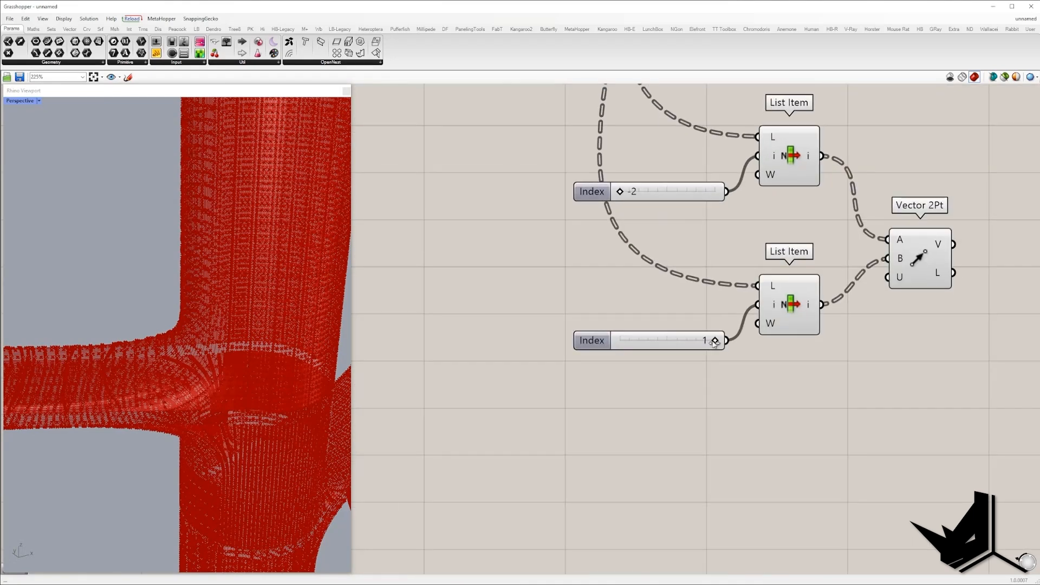
pyautogui.moveTo(705, 338); pyautogui.dragTo(653, 340)
pyautogui.moveTo(840, 363); pyautogui.dragTo(795, 155)
pyautogui.scroll(-6, 235, 302)
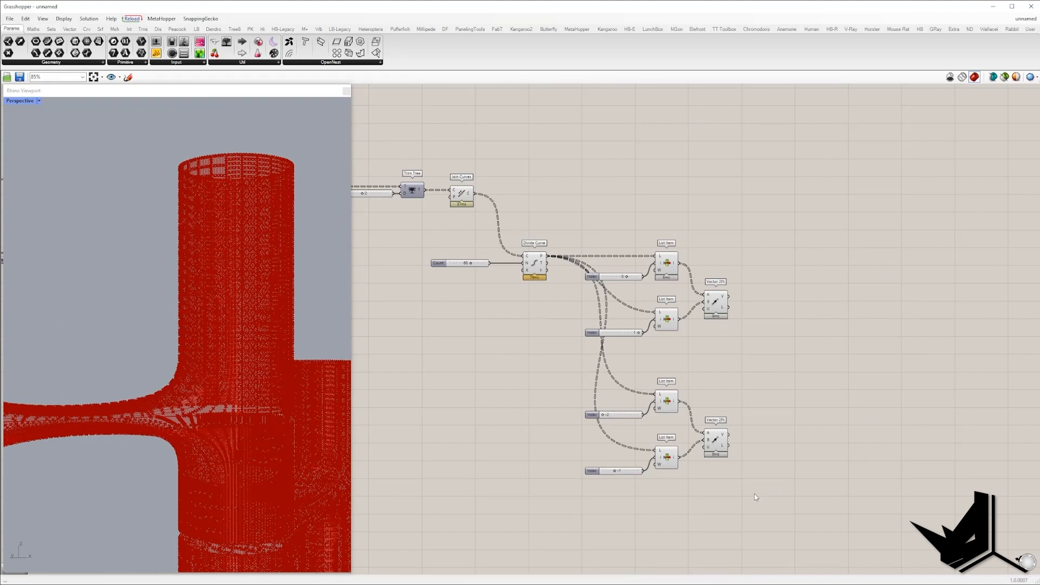
# Turn off the preview of the List Item, Vector 2Pt and Divide Curve components
pyautogui.moveTo(751, 496); pyautogui.dragTo(600, 279)
pyautogui.rightClick(599, 174)
pyautogui.click(615, 189)
pyautogui.click(534, 264)
pyautogui.rightClick(537, 207)
pyautogui.click(563, 221)
pyautogui.moveTo(241, 247)
pyautogui.mouseDown(button='right')
pyautogui.moveTo(218, 311)
pyautogui.moveTo(238, 251)
pyautogui.mouseUp(button='right')
pyautogui.scroll(8, 239, 239)
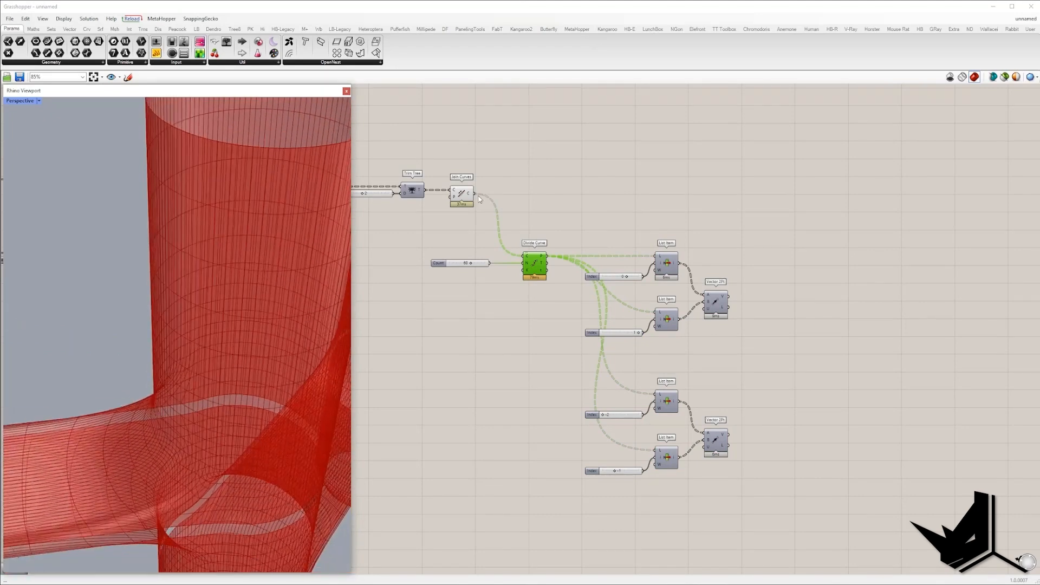
pyautogui.moveTo(241, 349); pyautogui.dragTo(239, 310, button='right')
pyautogui.scroll(-3, 239, 303)
pyautogui.moveTo(234, 266); pyautogui.dragTo(237, 202, button='right')
pyautogui.scroll(6, 237, 201)
pyautogui.press('Print')
pyautogui.moveTo(76, 112); pyautogui.dragTo(482, 430)
pyautogui.click(492, 349)
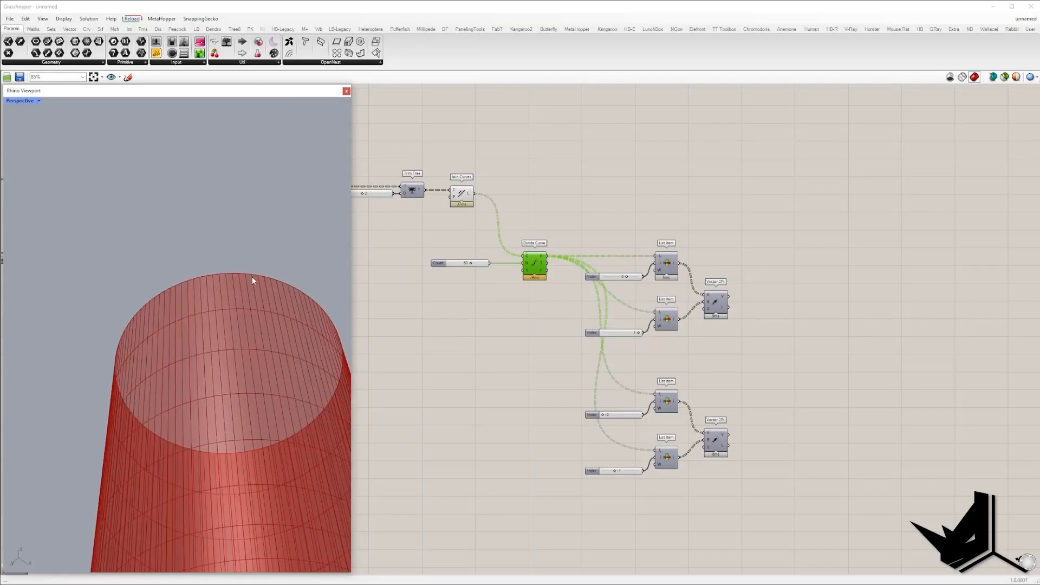
# Capture the tower top and bridge junction as a screenshot and trace one joined curve from the rim down to the bridge
pyautogui.scroll(-6, 244, 252)
pyautogui.moveTo(247, 263); pyautogui.dragTo(267, 382, button='right')
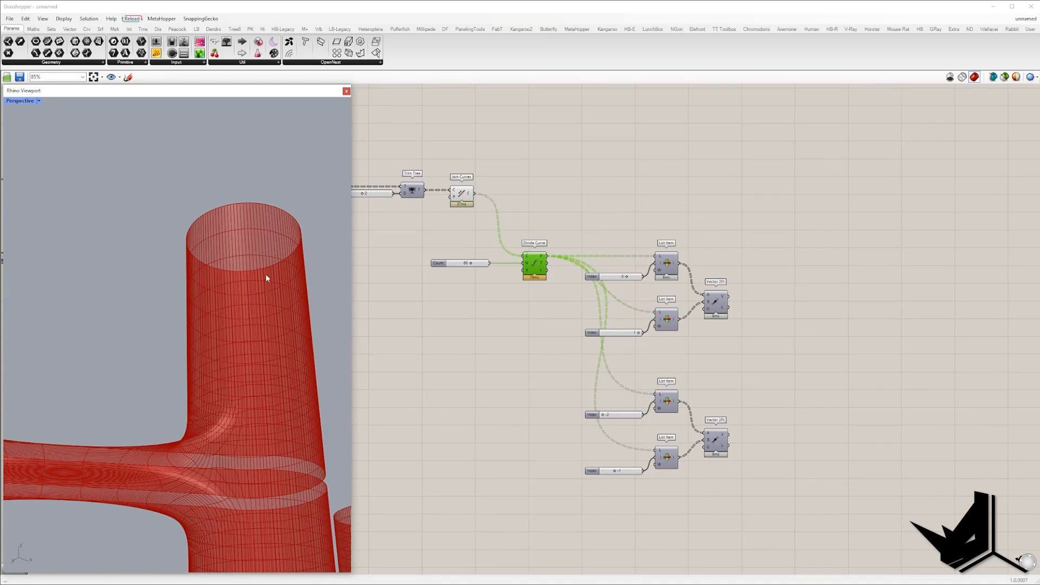
pyautogui.moveTo(265, 274); pyautogui.dragTo(270, 164, button='right')
pyautogui.moveTo(272, 227); pyautogui.dragTo(221, 313, button='right')
pyautogui.press('Print')
pyautogui.moveTo(46, 111)
pyautogui.mouseDown()
pyautogui.moveTo(116, 166)
pyautogui.moveTo(356, 487)
pyautogui.mouseUp()
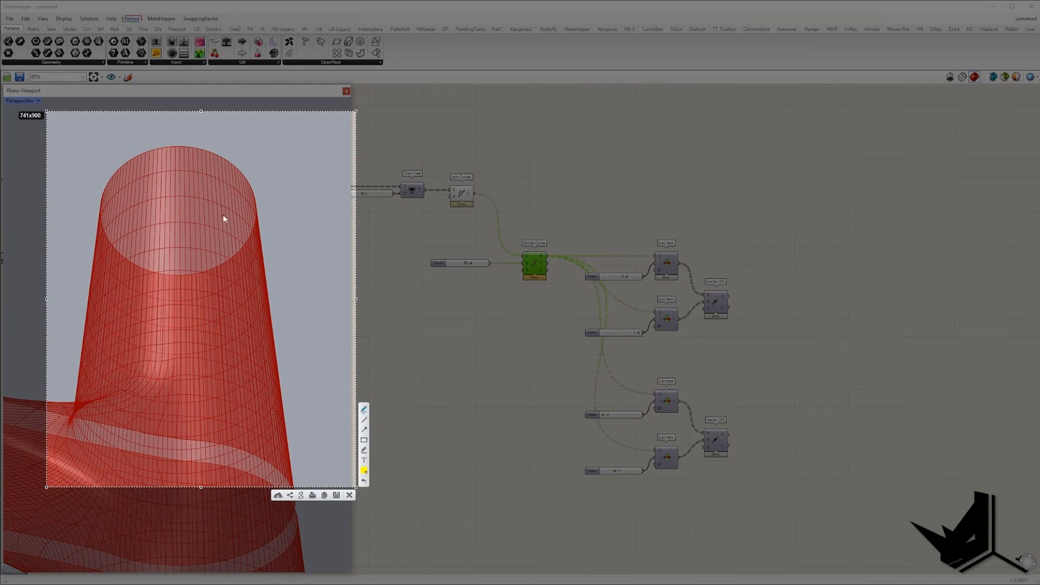
pyautogui.moveTo(164, 144); pyautogui.dragTo(161, 225)
pyautogui.moveTo(158, 304); pyautogui.dragTo(151, 377)
pyautogui.moveTo(67, 416); pyautogui.dragTo(63, 414)
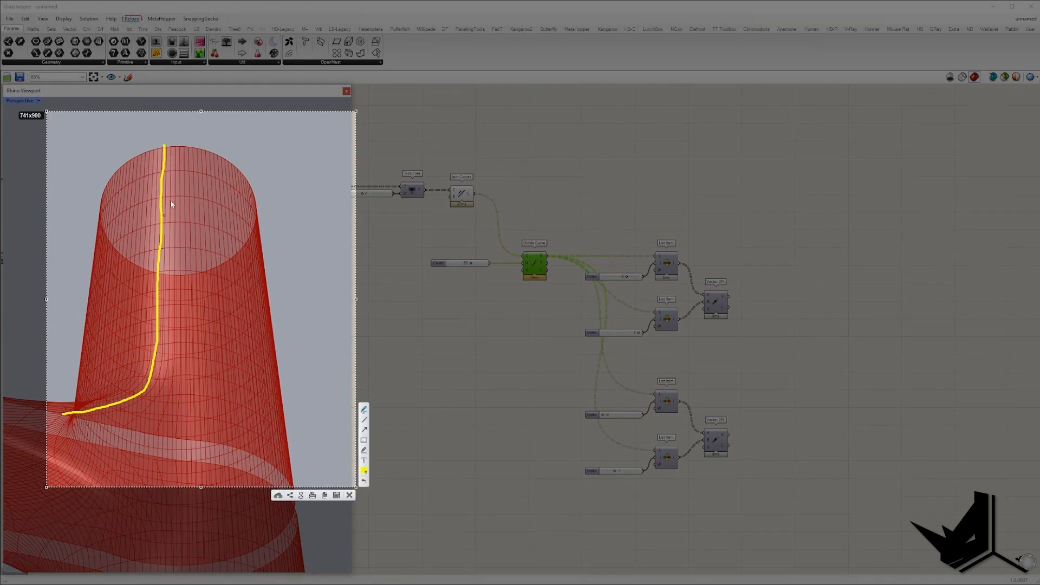
# Mark the traced curve's first two and last two points with direction arrows, and draw a reference arrow labelled z
pyautogui.moveTo(164, 145); pyautogui.dragTo(164, 169)
pyautogui.moveTo(163, 169); pyautogui.dragTo(162, 169)
pyautogui.moveTo(163, 145); pyautogui.dragTo(164, 145)
pyautogui.moveTo(162, 167); pyautogui.dragTo(173, 166)
pyautogui.moveTo(64, 416)
pyautogui.mouseDown()
pyautogui.moveTo(92, 406)
pyautogui.moveTo(84, 399)
pyautogui.mouseUp()
pyautogui.moveTo(77, 397)
pyautogui.mouseDown()
pyautogui.moveTo(85, 399)
pyautogui.moveTo(62, 417)
pyautogui.mouseUp()
pyautogui.moveTo(62, 417); pyautogui.dragTo(62, 416)
pyautogui.moveTo(327, 284)
pyautogui.mouseDown()
pyautogui.moveTo(327, 249)
pyautogui.moveTo(344, 278)
pyautogui.mouseUp()
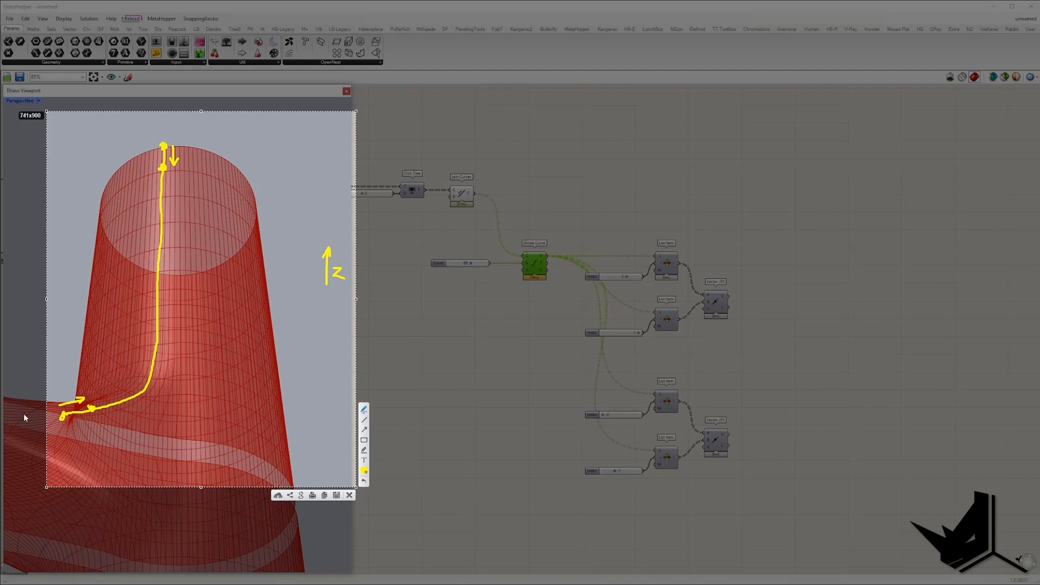
# Sketch a closed curve around the tower with start and end direction arrows, circle the z reference, then discard the annotated screenshot
pyautogui.moveTo(84, 334); pyautogui.dragTo(101, 321)
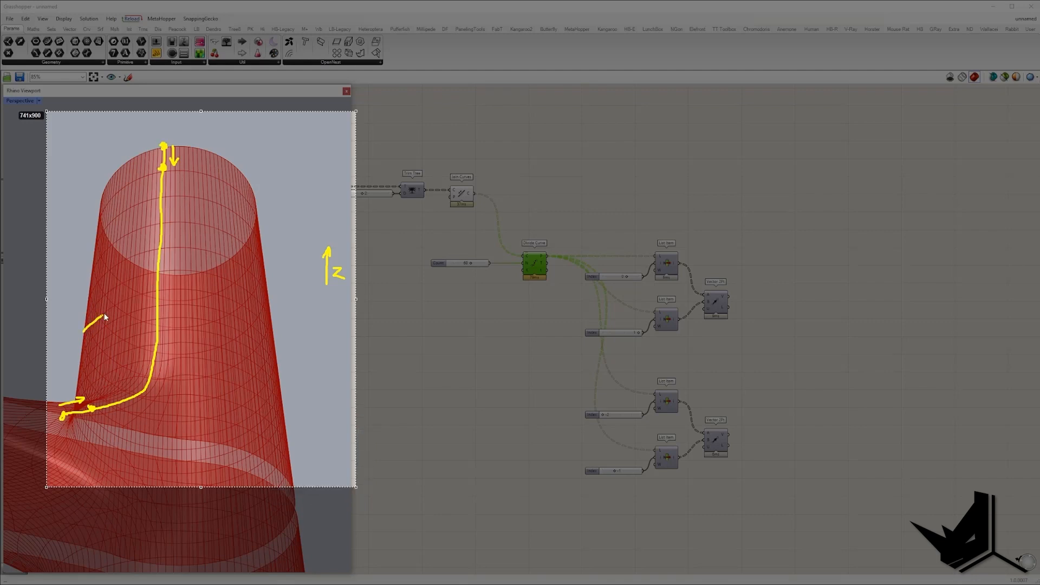
pyautogui.moveTo(184, 294)
pyautogui.mouseDown()
pyautogui.moveTo(269, 337)
pyautogui.moveTo(216, 389)
pyautogui.moveTo(103, 378)
pyautogui.moveTo(85, 329)
pyautogui.moveTo(99, 309)
pyautogui.mouseUp()
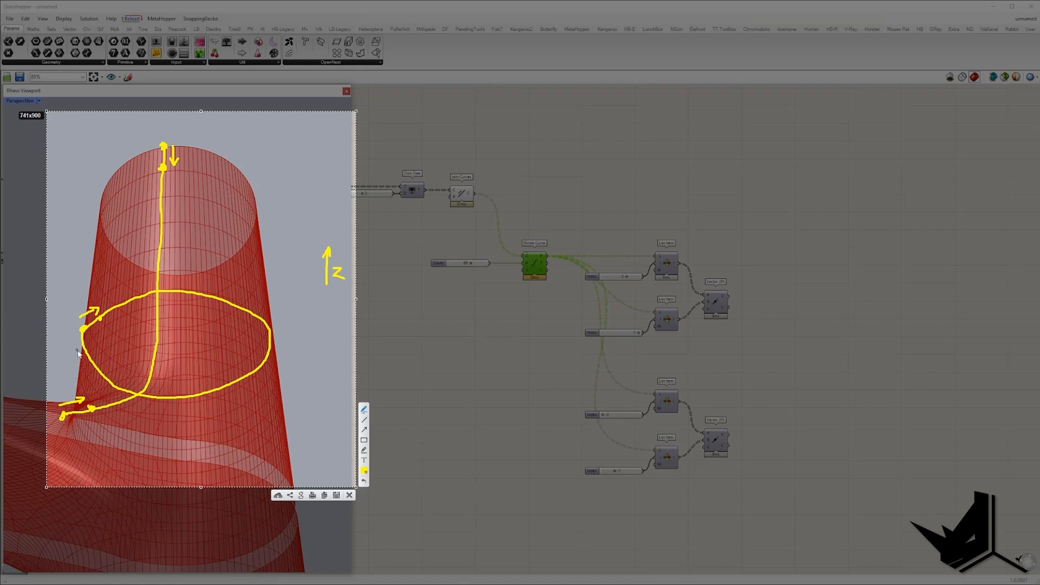
pyautogui.moveTo(86, 354); pyautogui.dragTo(73, 345)
pyautogui.moveTo(329, 237); pyautogui.dragTo(328, 249)
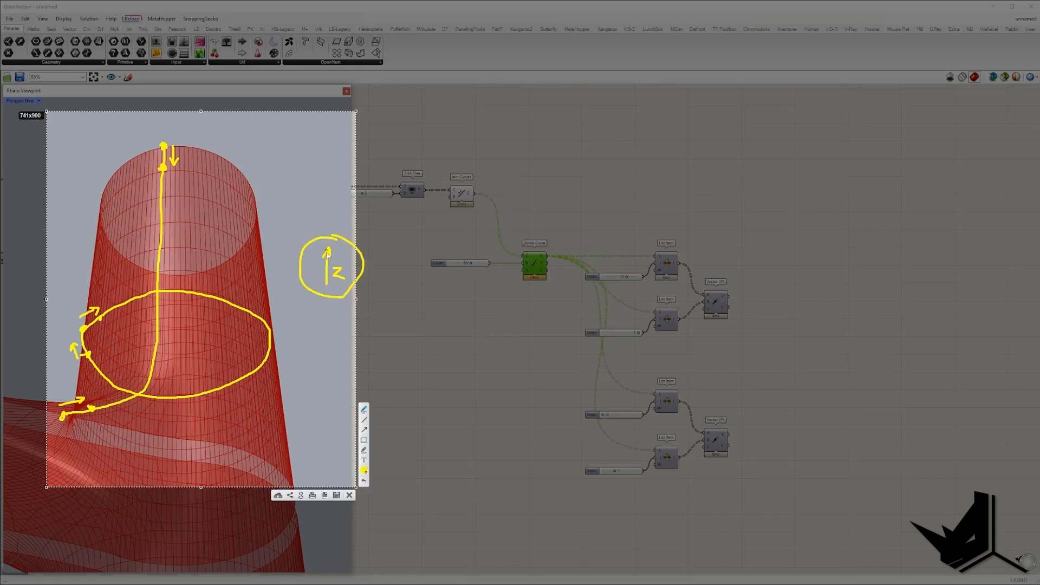
pyautogui.moveTo(232, 295); pyautogui.dragTo(206, 305)
pyautogui.moveTo(217, 285); pyautogui.dragTo(235, 334)
pyautogui.press('Escape')
# Examine the joined curves around the towers and the two vector groups built from the division points
pyautogui.scroll(-3, 237, 293)
pyautogui.moveTo(238, 292); pyautogui.dragTo(229, 384, button='right')
pyautogui.moveTo(686, 362); pyautogui.dragTo(640, 326, button='right')
pyautogui.moveTo(204, 309); pyautogui.dragTo(263, 321, button='right')
pyautogui.scroll(5, 201, 299)
pyautogui.scroll(-3, 263, 321)
pyautogui.moveTo(534, 182); pyautogui.dragTo(766, 538)
pyautogui.scroll(3, 154, 272)
pyautogui.scroll(-3, 154, 273)
pyautogui.click(787, 313)
pyautogui.moveTo(746, 314); pyautogui.dragTo(682, 303, button='right')
# Add a Param Viewer to the upper Vector 2Pt's V output, simplify that output and enlarge the viewer
pyautogui.click(226, 43)
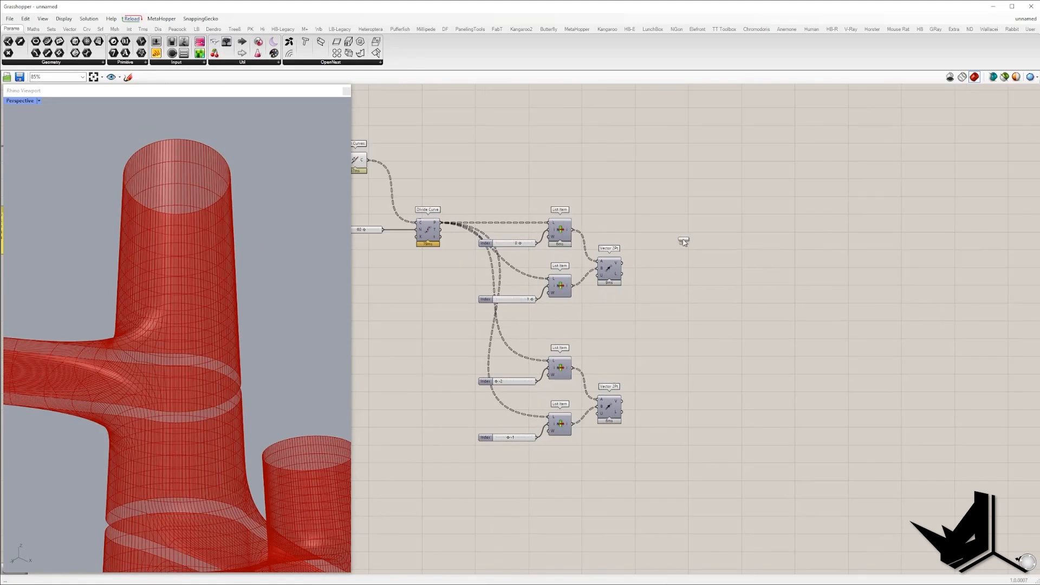
pyautogui.click(683, 242)
pyautogui.moveTo(622, 263); pyautogui.dragTo(643, 241)
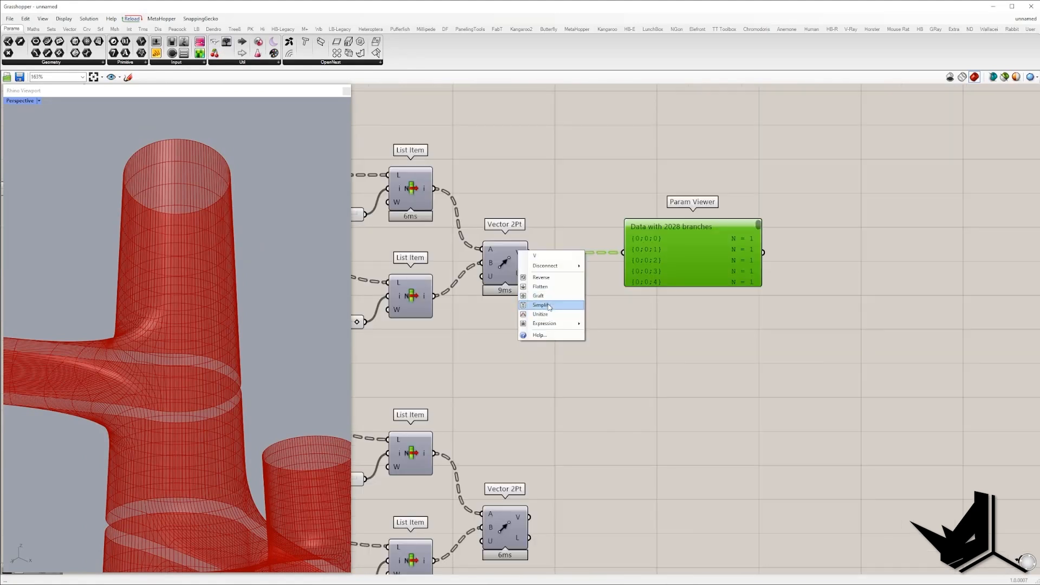
pyautogui.click(535, 304)
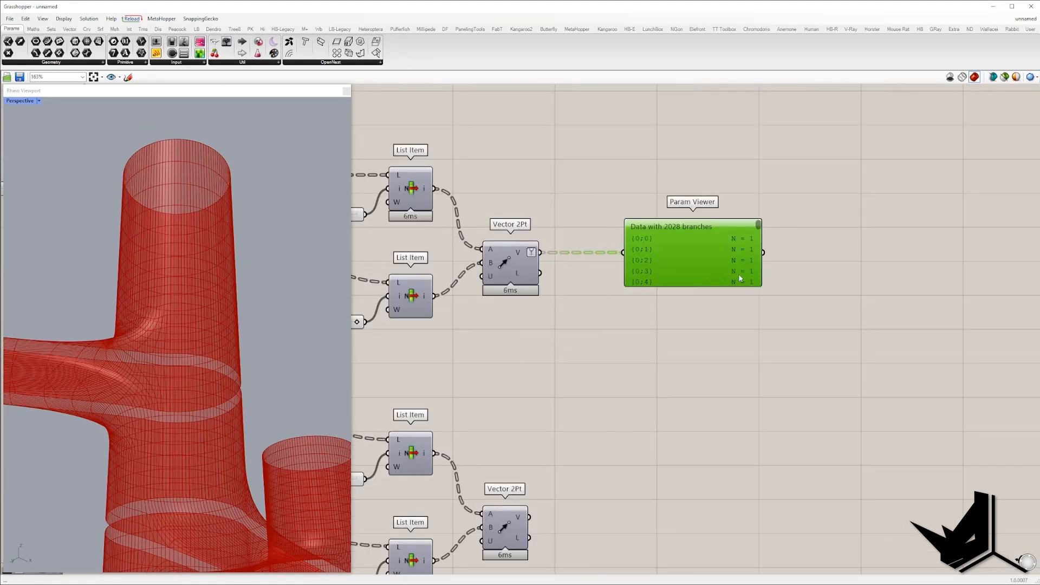
pyautogui.moveTo(757, 287); pyautogui.dragTo(762, 505)
pyautogui.moveTo(722, 336); pyautogui.dragTo(782, 251)
# Simplify the lower Vector 2Pt's V output and review the branch paths in the Param Viewer
pyautogui.rightClick(521, 524)
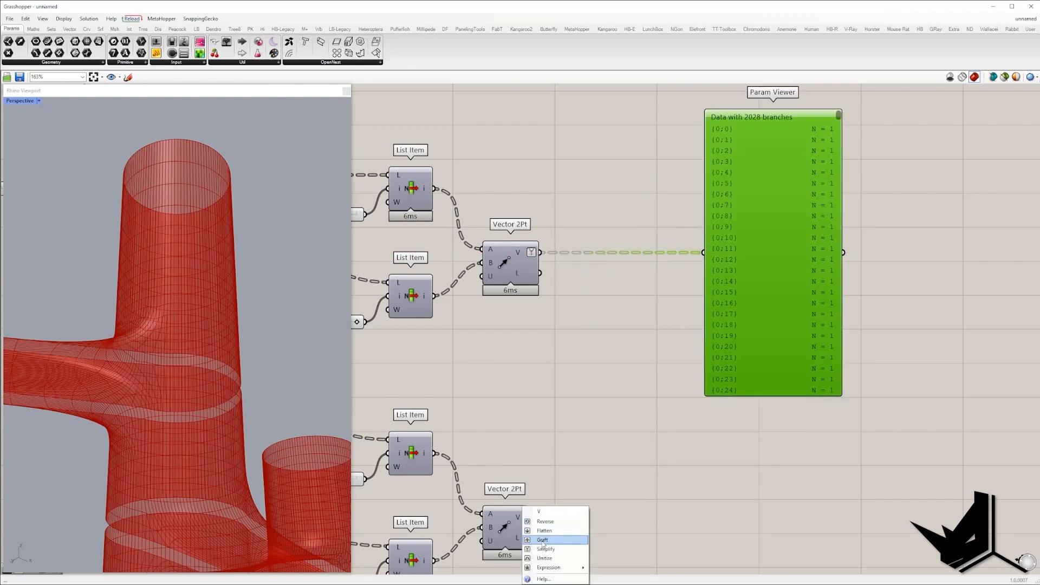
pyautogui.click(548, 556)
pyautogui.moveTo(707, 337); pyautogui.dragTo(695, 291, button='right')
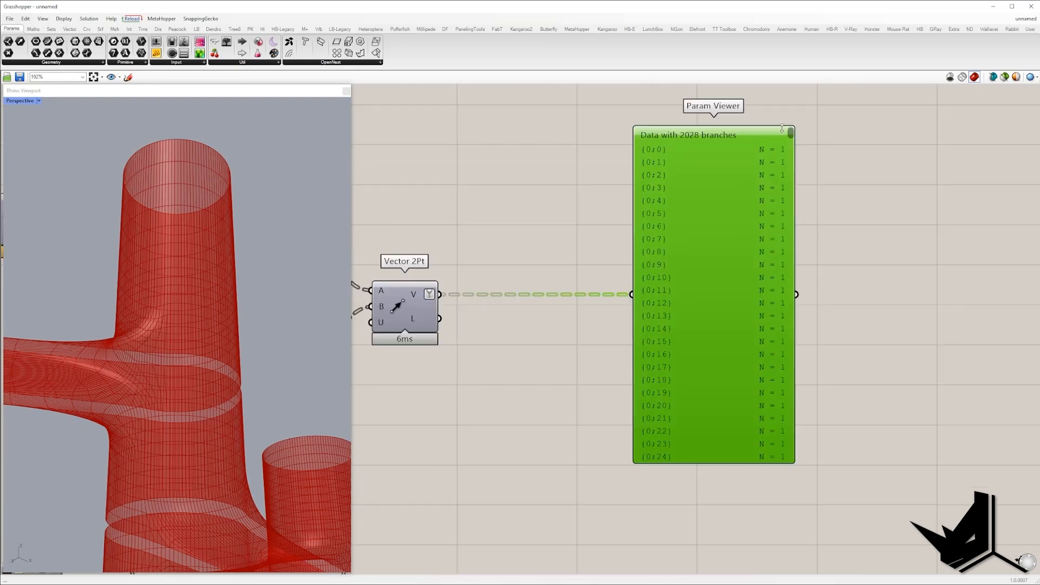
pyautogui.moveTo(789, 133)
pyautogui.mouseDown()
pyautogui.moveTo(790, 151)
pyautogui.moveTo(790, 122)
pyautogui.mouseUp()
pyautogui.moveTo(608, 117); pyautogui.dragTo(831, 528)
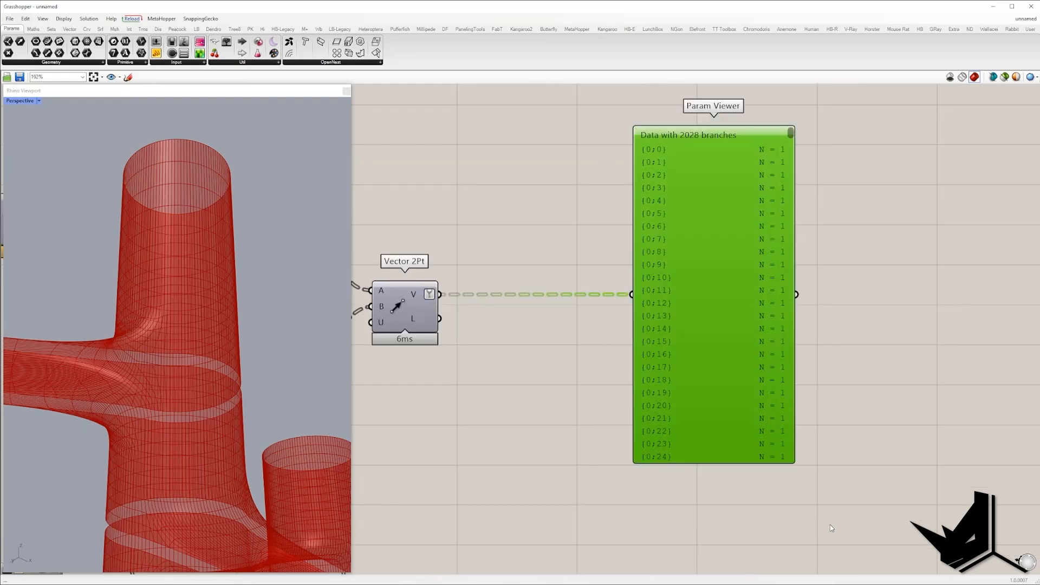
# Add a Trim Tree component after each Vector 2Pt and connect the V outputs to the tree inputs
pyautogui.doubleClick(586, 404)
pyautogui.write('trim')
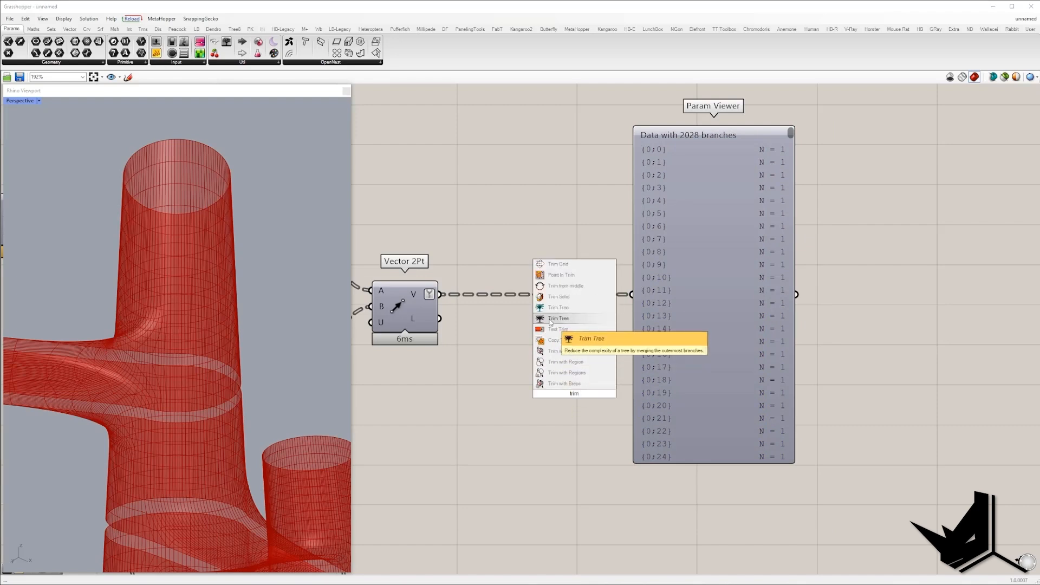
pyautogui.click(550, 323)
pyautogui.moveTo(547, 385); pyautogui.dragTo(441, 294)
pyautogui.moveTo(602, 394); pyautogui.dragTo(474, 521)
pyautogui.scroll(-2, 564, 306)
pyautogui.moveTo(574, 480); pyautogui.dragTo(578, 526)
# Check the upper Trim Tree's output structure in the Param Viewer and delete the viewer
pyautogui.moveTo(612, 467); pyautogui.dragTo(458, 431, button='right')
pyautogui.click(528, 301)
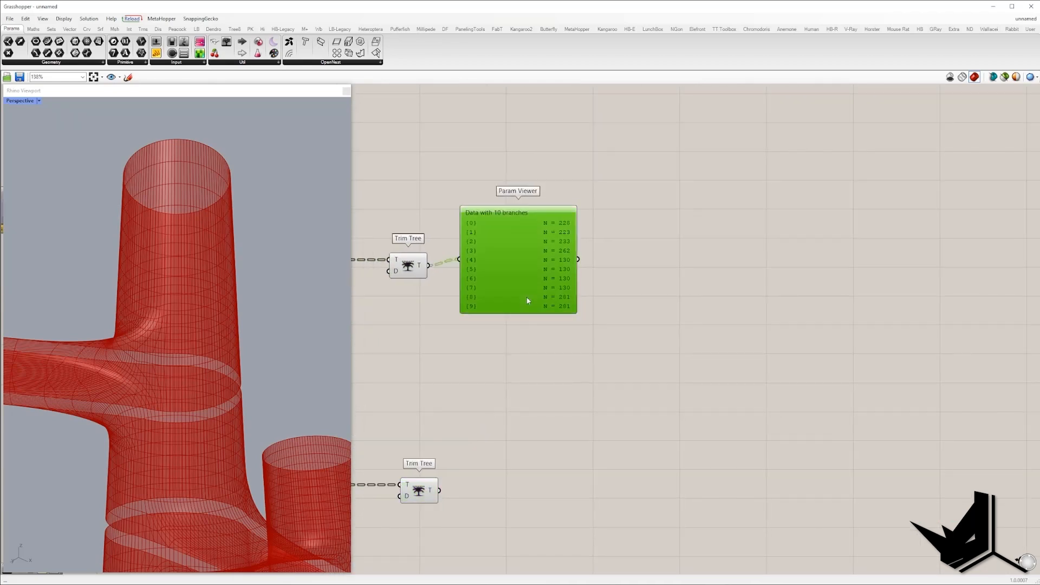
pyautogui.moveTo(528, 300); pyautogui.dragTo(758, 364, button='right')
pyautogui.press('Delete')
# Add a Dot Product component and connect the upper Trim Tree output to its A input
pyautogui.doubleClick(749, 364)
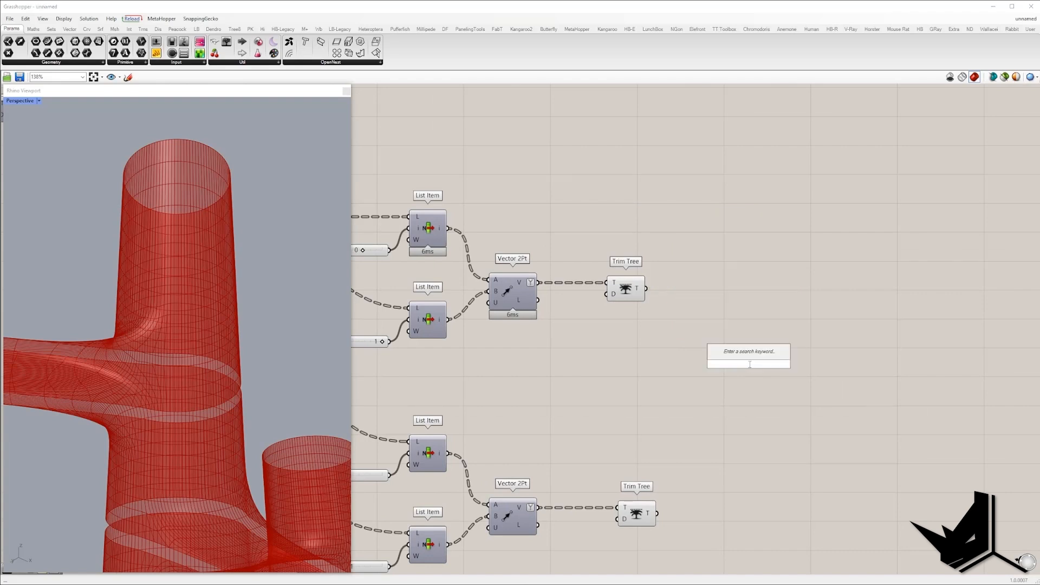
pyautogui.write('dot pro')
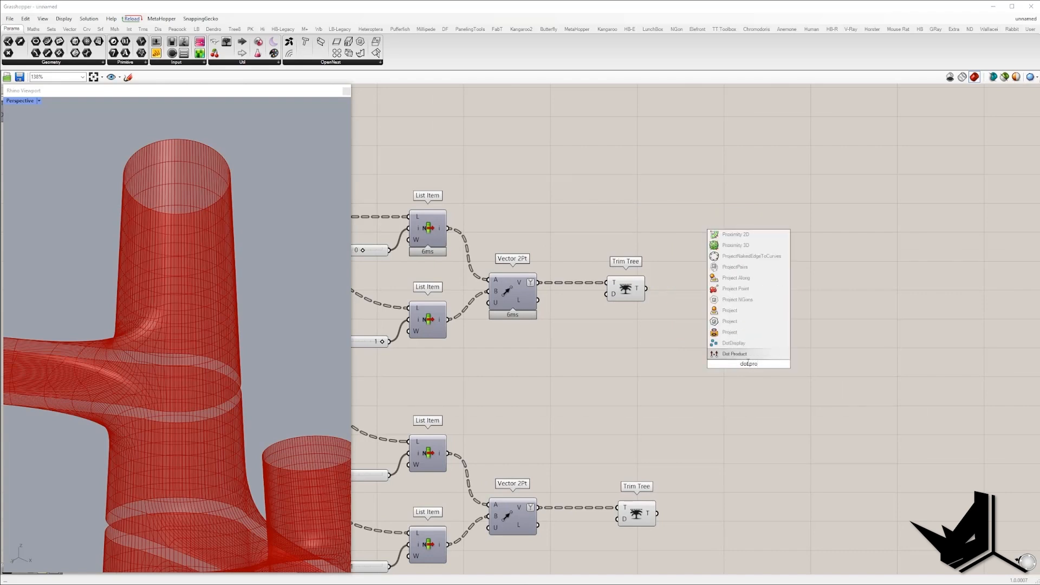
pyautogui.press('Return')
pyautogui.moveTo(678, 317); pyautogui.dragTo(870, 441)
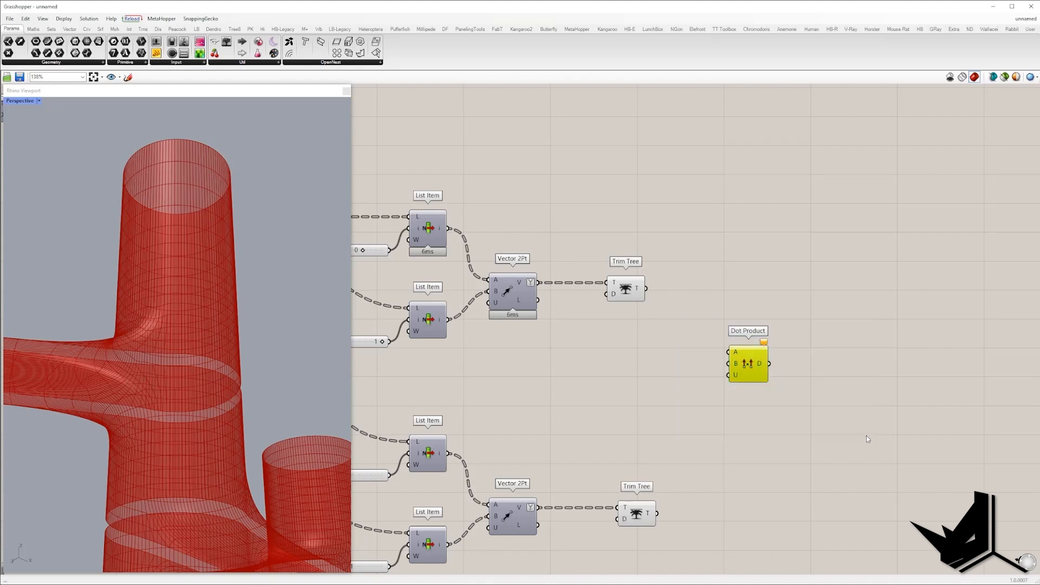
pyautogui.moveTo(729, 352); pyautogui.dragTo(648, 289)
pyautogui.moveTo(752, 353); pyautogui.dragTo(814, 290)
# Add a Unit Z vector and connect it to Dot Product's B input
pyautogui.doubleClick(754, 321)
pyautogui.write('z')
pyautogui.click(734, 297)
pyautogui.click(747, 327)
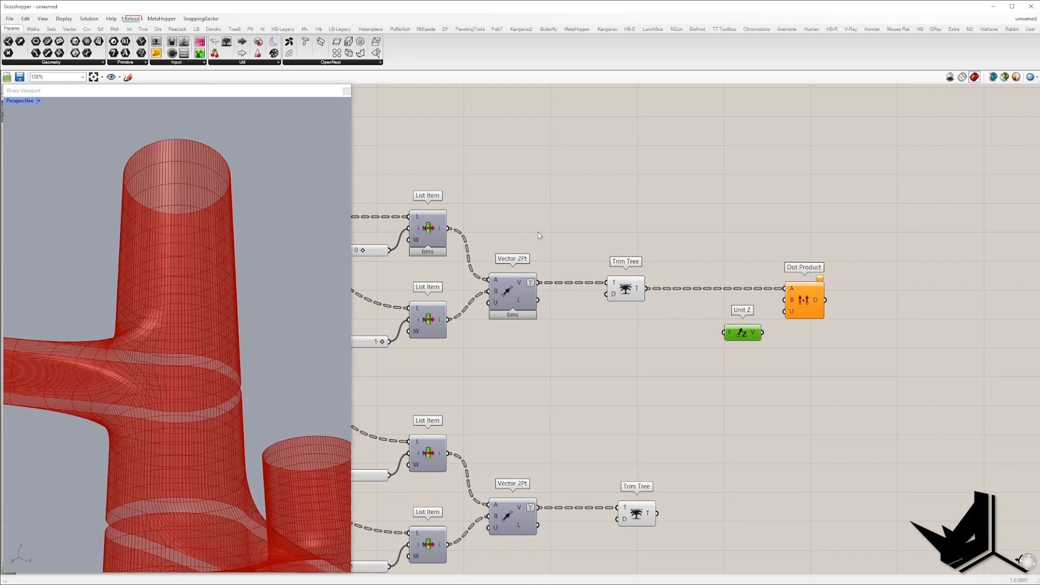
pyautogui.moveTo(559, 267); pyautogui.dragTo(731, 271, button='right')
pyautogui.moveTo(717, 361); pyautogui.dragTo(537, 174)
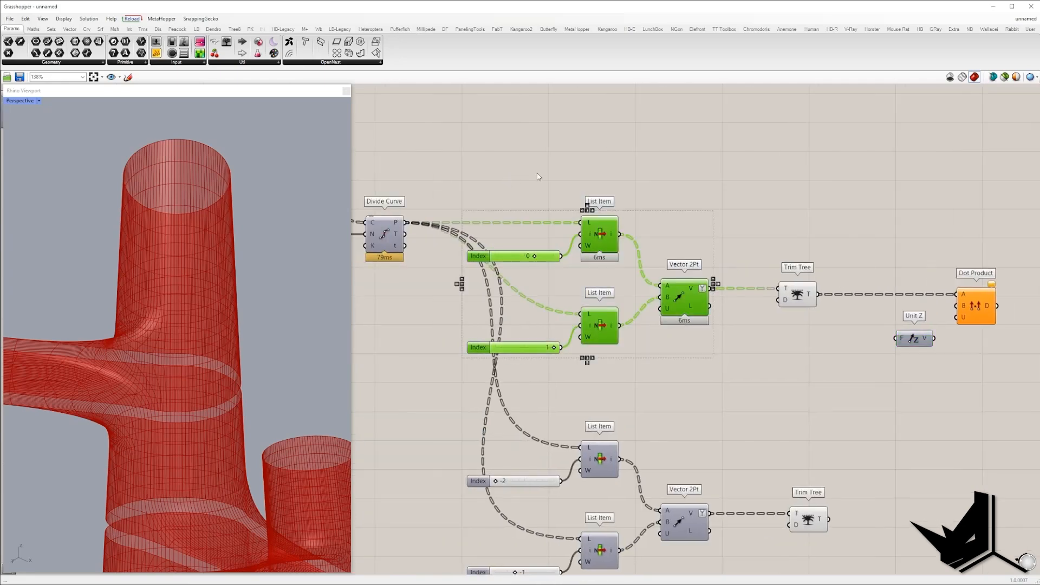
pyautogui.moveTo(744, 306); pyautogui.dragTo(656, 302, button='right')
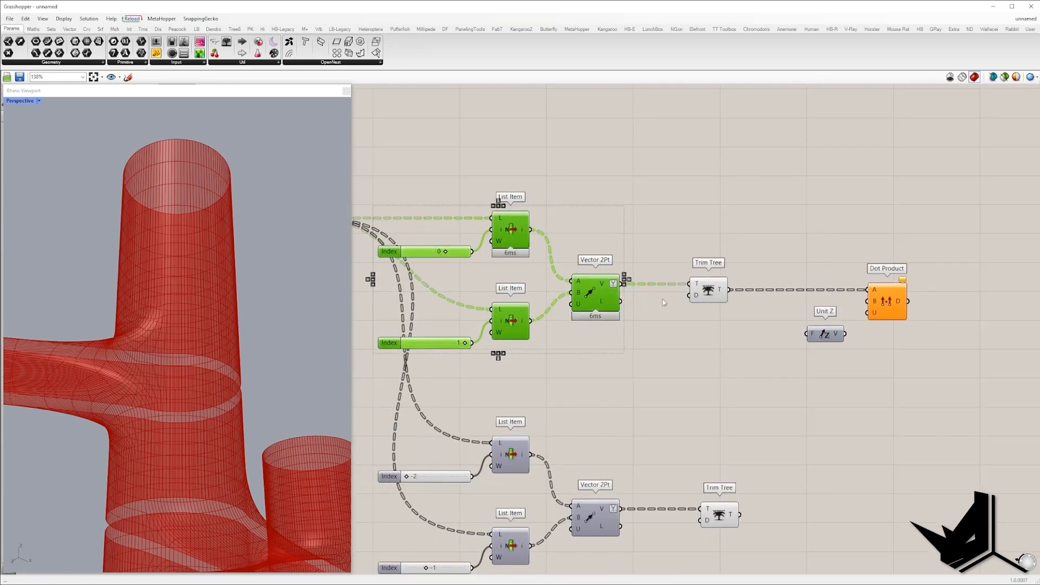
pyautogui.moveTo(839, 332); pyautogui.dragTo(833, 320)
pyautogui.moveTo(478, 259); pyautogui.dragTo(581, 270, button='right')
pyautogui.moveTo(940, 331); pyautogui.dragTo(921, 342)
# Duplicate Dot Product and Unit Z for the lower group and connect the lower Trim Tree output to the copy's A input
pyautogui.moveTo(973, 341); pyautogui.dragTo(751, 243, button='right')
pyautogui.moveTo(812, 255); pyautogui.dragTo(620, 428)
pyautogui.click(760, 410)
pyautogui.click(784, 434)
pyautogui.moveTo(784, 434); pyautogui.dragTo(786, 440)
# Add a Boolean Toggle set to True and connect it to the upper Dot Product's U input
pyautogui.doubleClick(726, 293)
pyautogui.write('tog')
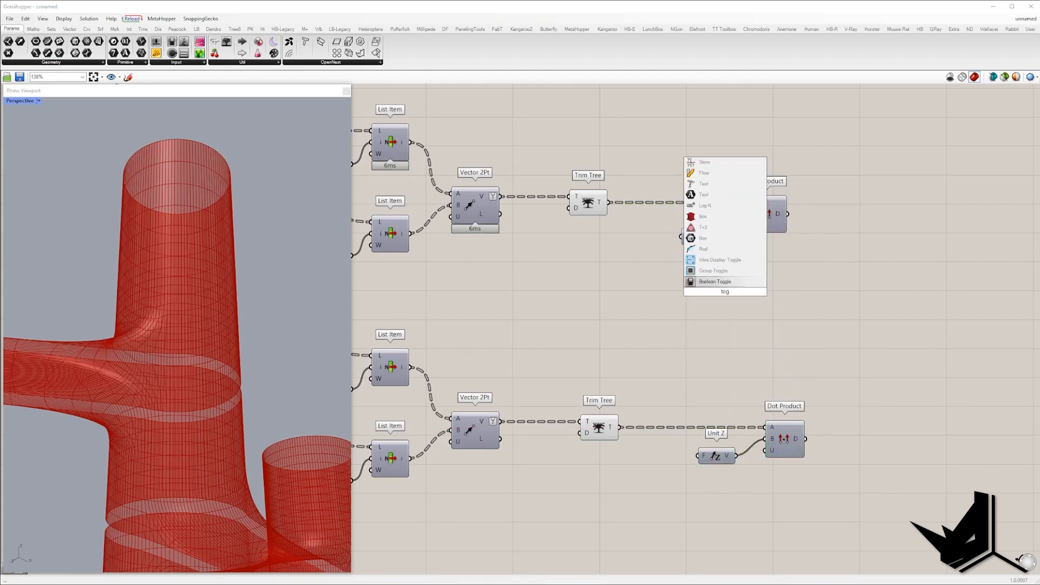
pyautogui.click(729, 282)
pyautogui.moveTo(712, 293); pyautogui.dragTo(673, 266)
pyautogui.click(702, 268)
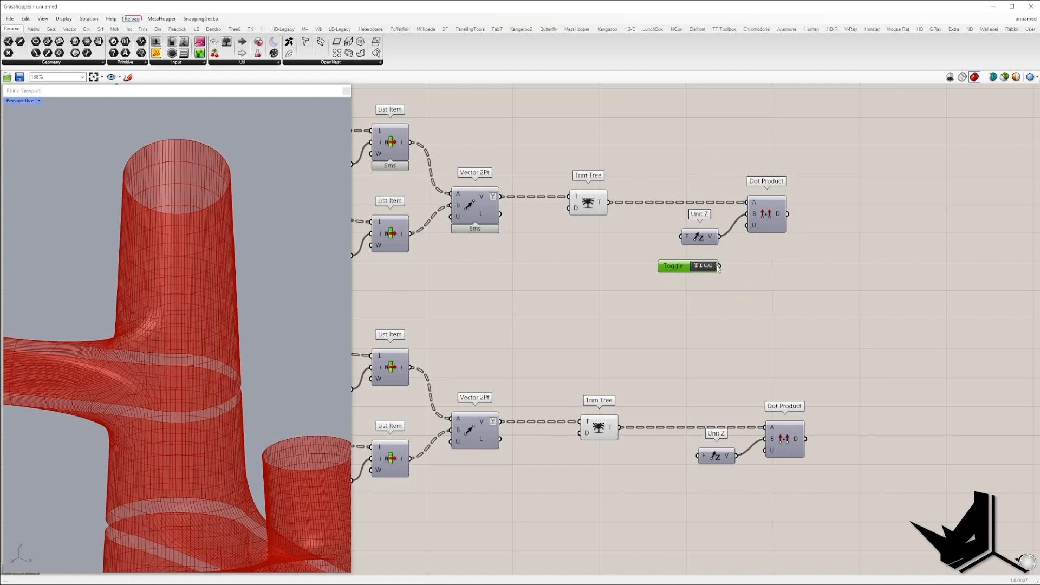
pyautogui.moveTo(747, 226); pyautogui.dragTo(719, 266)
# Add a Panel beside the upper Dot Product and connect it to the D output
pyautogui.moveTo(803, 208); pyautogui.dragTo(687, 232, button='right')
pyautogui.click(651, 238)
pyautogui.moveTo(156, 53); pyautogui.dragTo(764, 250)
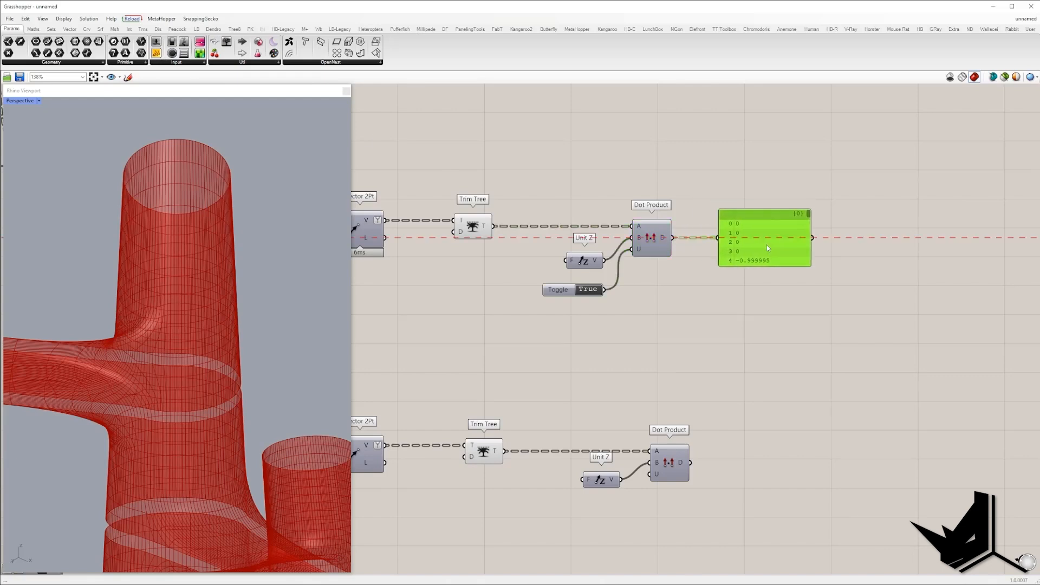
# Move the upper Panel aside and add an Absolute component beside the upper Dot Product
pyautogui.moveTo(689, 187); pyautogui.dragTo(902, 340)
pyautogui.moveTo(810, 216); pyautogui.dragTo(784, 252)
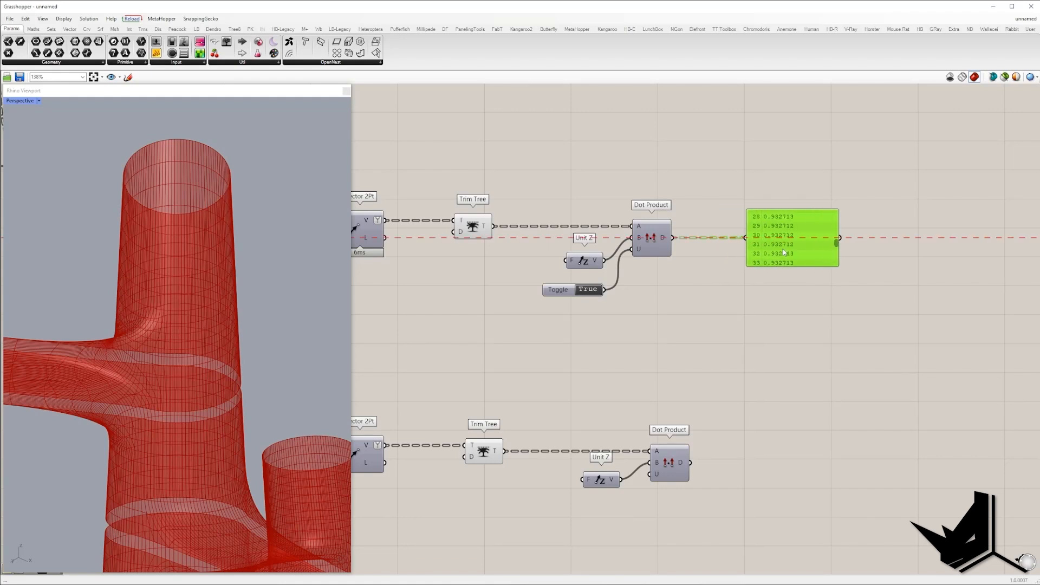
pyautogui.doubleClick(688, 286)
pyautogui.moveTo(536, 226); pyautogui.dragTo(621, 272)
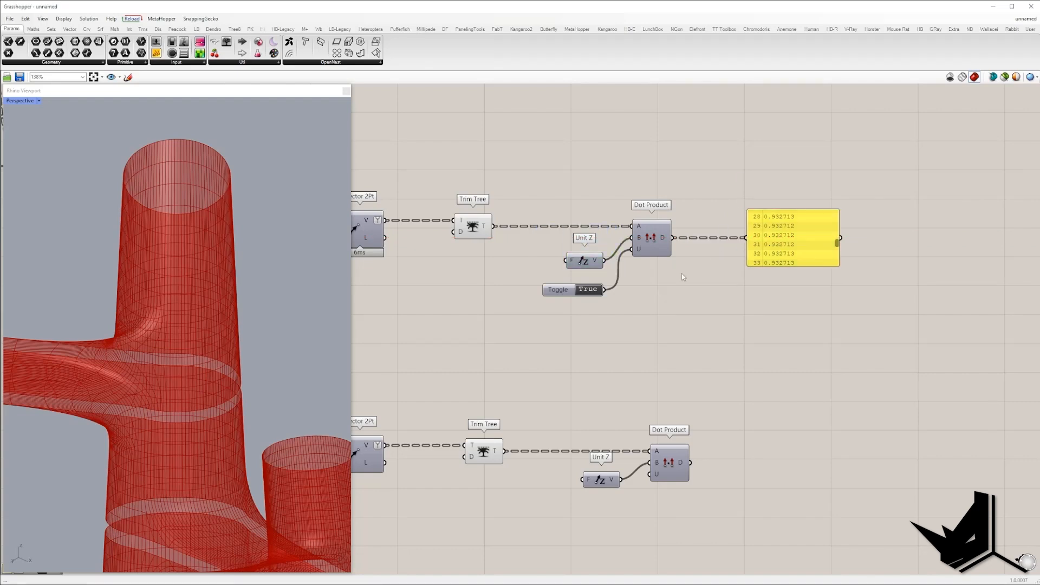
pyautogui.doubleClick(682, 274)
pyautogui.write('abs')
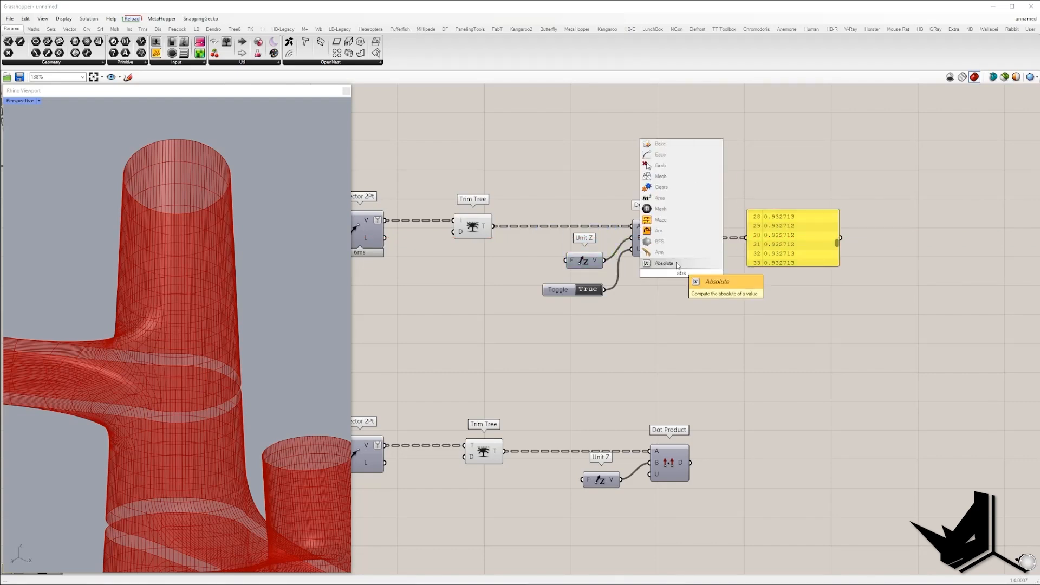
pyautogui.press('Return')
pyautogui.scroll(4, 809, 246)
pyautogui.moveTo(860, 241); pyautogui.dragTo(864, 169)
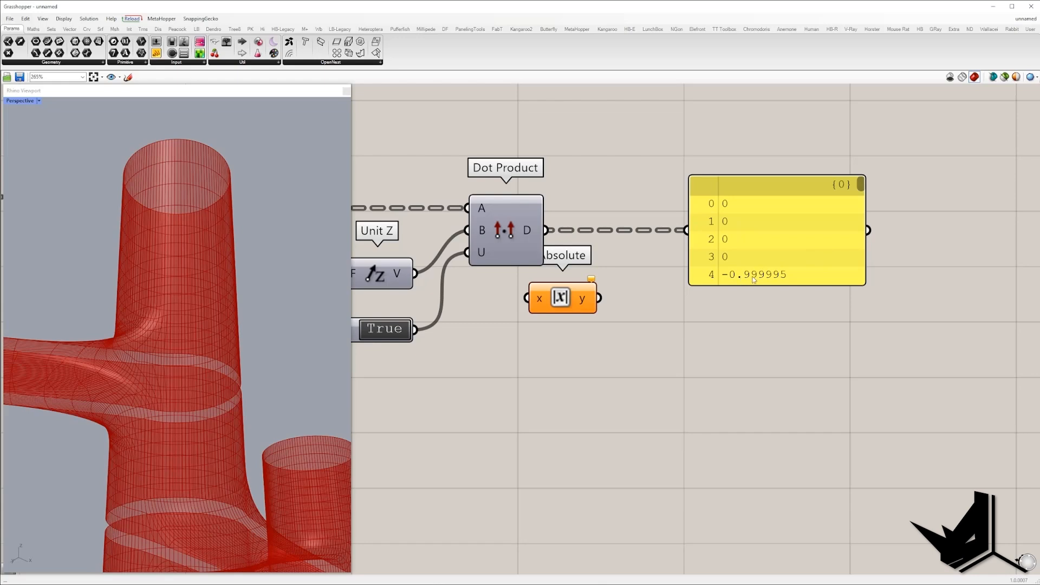
pyautogui.moveTo(556, 310); pyautogui.dragTo(612, 321)
pyautogui.press('Print')
pyautogui.moveTo(80, 120); pyautogui.dragTo(260, 329)
pyautogui.moveTo(175, 138); pyautogui.dragTo(174, 158)
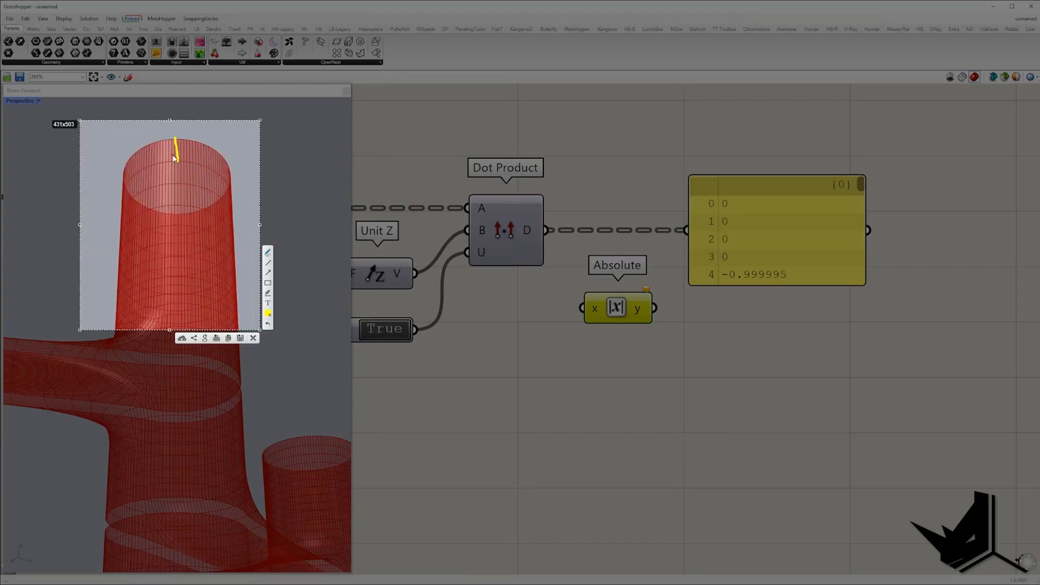
pyautogui.moveTo(276, 189); pyautogui.dragTo(288, 160)
pyautogui.press('Escape')
# Insert Absolute between the upper Dot Product's D output and its Panel, and duplicate Absolute and Panel for the lower Dot Product
pyautogui.moveTo(582, 309); pyautogui.dragTo(551, 230)
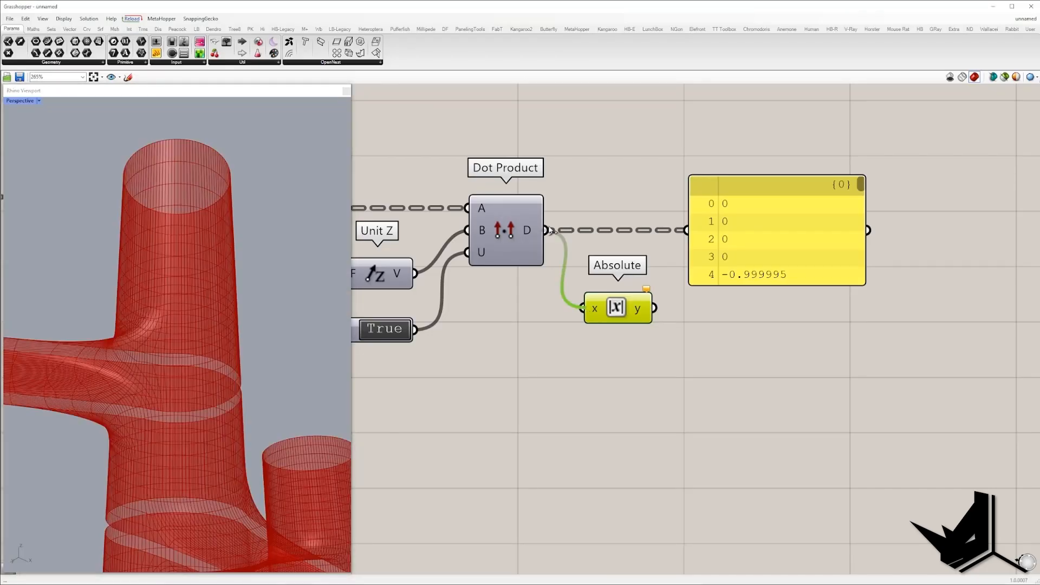
pyautogui.moveTo(671, 237); pyautogui.dragTo(684, 231)
pyautogui.moveTo(617, 309)
pyautogui.mouseDown()
pyautogui.moveTo(642, 231)
pyautogui.moveTo(805, 247)
pyautogui.mouseUp()
pyautogui.scroll(-4, 799, 248)
pyautogui.moveTo(836, 293)
pyautogui.mouseDown()
pyautogui.moveTo(727, 210)
pyautogui.moveTo(756, 464)
pyautogui.moveTo(737, 464)
pyautogui.mouseUp()
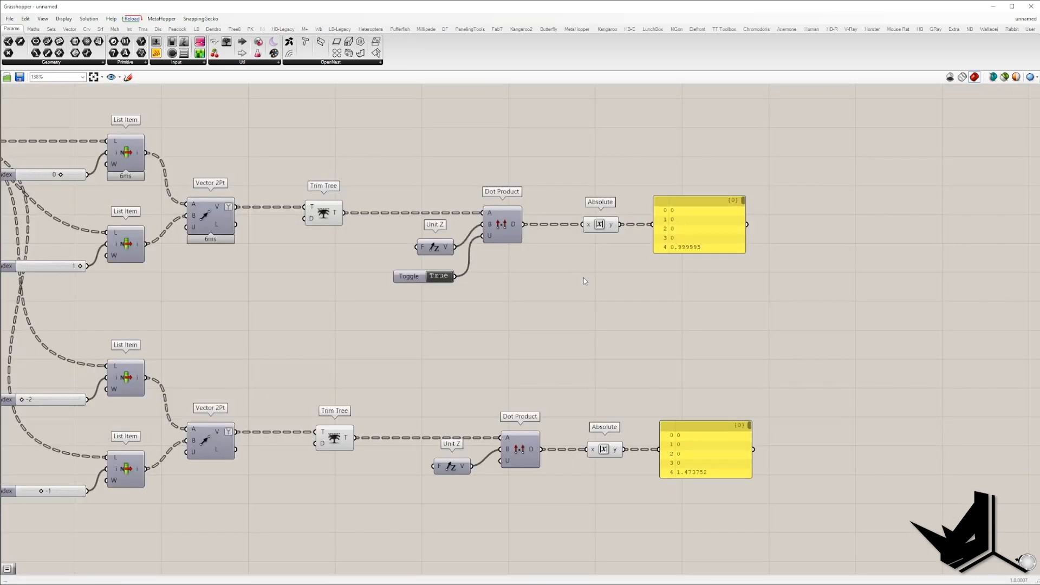
pyautogui.press('F1')
pyautogui.moveTo(370, 114); pyautogui.dragTo(880, 534)
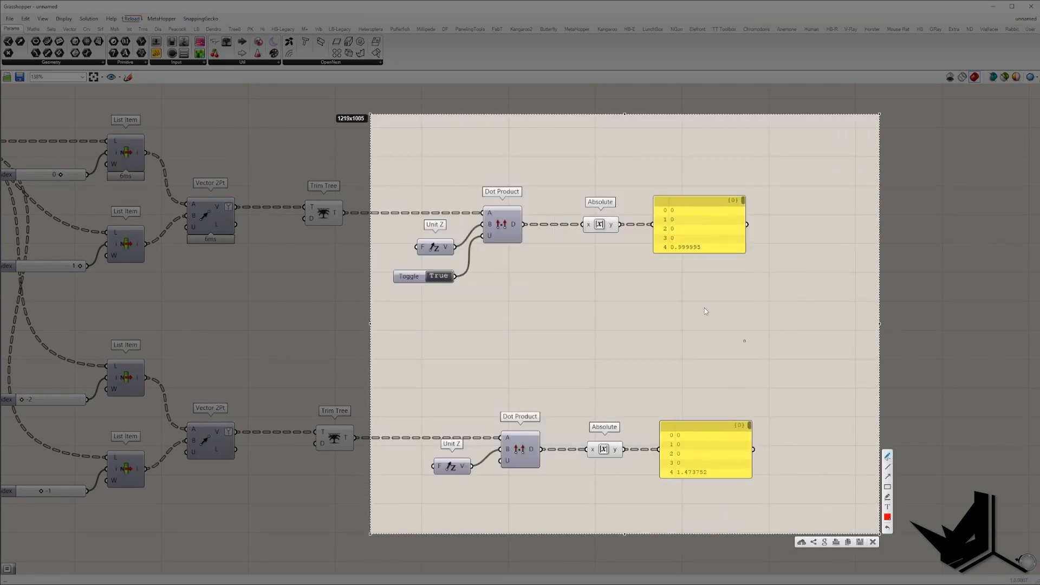
pyautogui.moveTo(664, 212); pyautogui.dragTo(684, 214)
pyautogui.moveTo(670, 441)
pyautogui.mouseDown()
pyautogui.moveTo(689, 435)
pyautogui.moveTo(672, 441)
pyautogui.mouseUp()
pyautogui.moveTo(664, 213)
pyautogui.mouseDown()
pyautogui.moveTo(675, 213)
pyautogui.moveTo(657, 211)
pyautogui.mouseUp()
pyautogui.press('Escape')
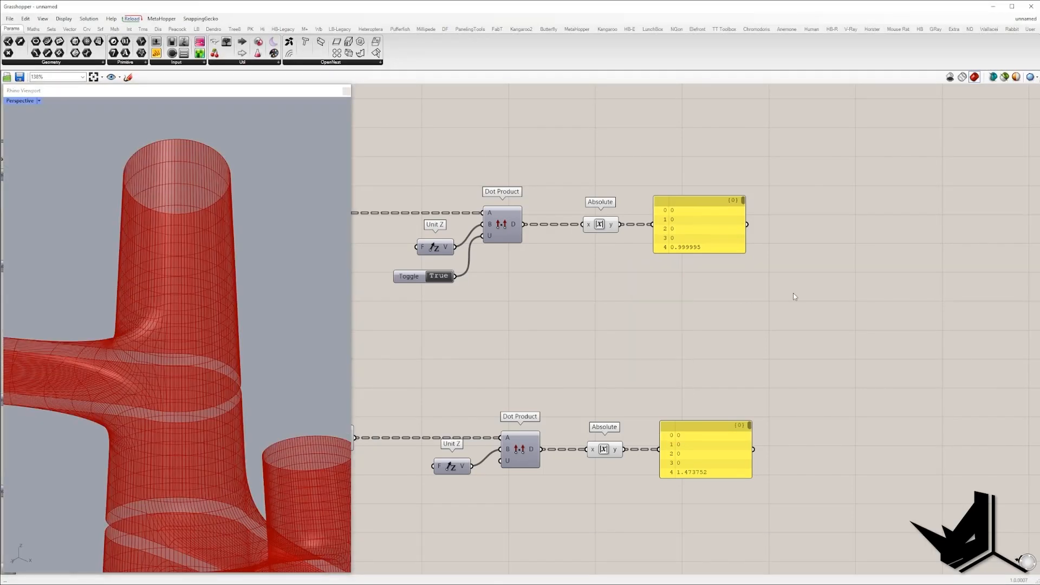
# Add a Merge component and connect the upper Panel to D1 and the lower Panel to D2
pyautogui.moveTo(791, 311); pyautogui.dragTo(744, 307, button='right')
pyautogui.doubleClick(744, 305)
pyautogui.write('merg')
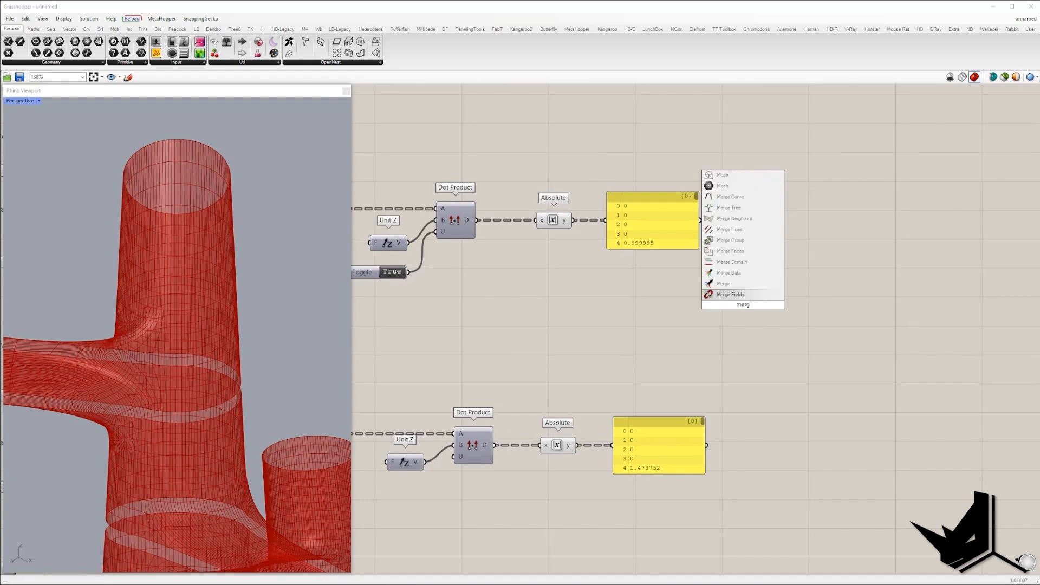
pyautogui.click(726, 284)
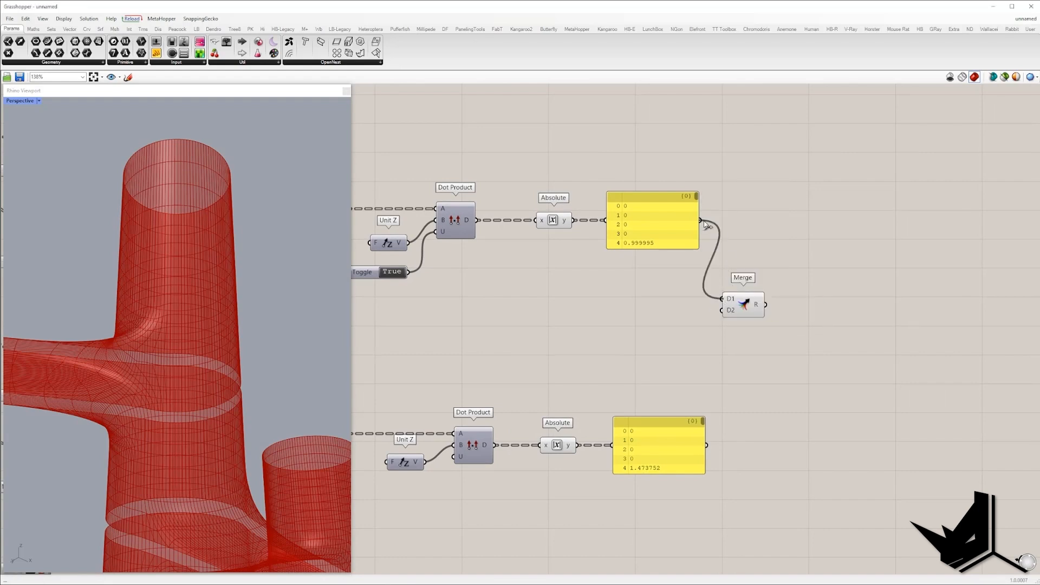
pyautogui.moveTo(700, 422); pyautogui.dragTo(703, 441)
# Graft the D1 and D2 inputs of Merge
pyautogui.click(743, 305)
pyautogui.scroll(4, 742, 304)
pyautogui.rightClick(774, 333)
pyautogui.click(812, 414)
pyautogui.rightClick(769, 356)
pyautogui.click(807, 429)
pyautogui.scroll(-3, 745, 352)
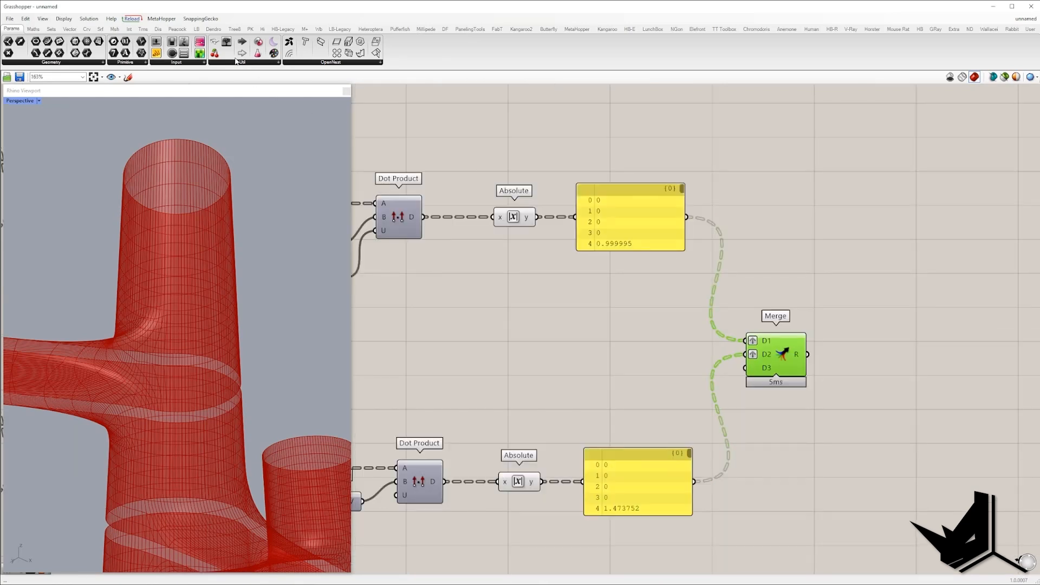
# Add a Panel to Merge's R output, enlarge it to show several branches and move it away from Merge
pyautogui.moveTo(855, 308); pyautogui.dragTo(846, 323)
pyautogui.moveTo(858, 341); pyautogui.dragTo(843, 307, button='right')
pyautogui.moveTo(558, 149); pyautogui.dragTo(695, 175)
pyautogui.moveTo(540, 410); pyautogui.dragTo(674, 432)
pyautogui.moveTo(809, 307); pyautogui.dragTo(617, 266, button='right')
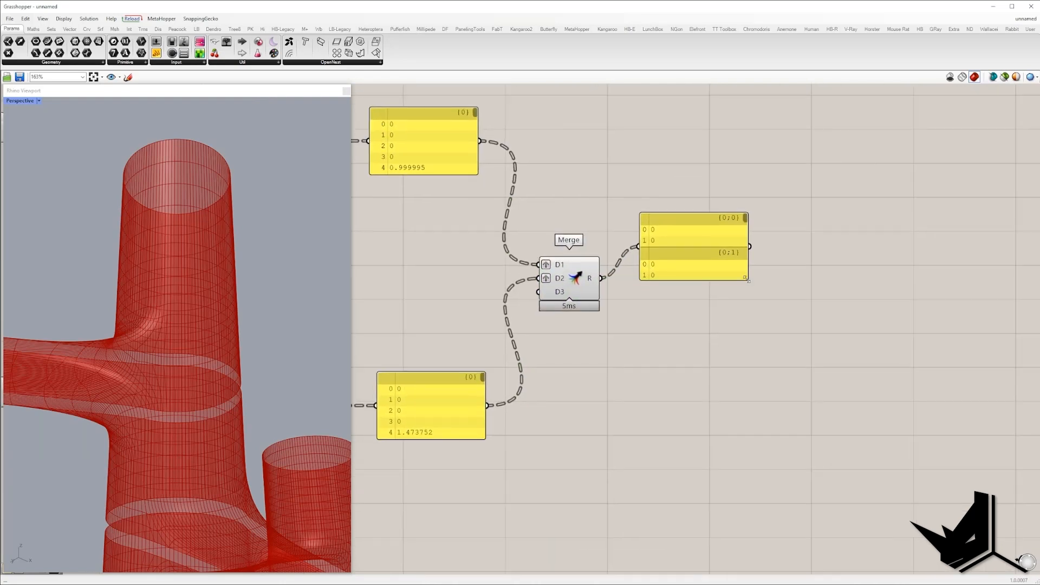
pyautogui.moveTo(746, 280); pyautogui.dragTo(830, 457)
pyautogui.moveTo(720, 352); pyautogui.dragTo(798, 294)
pyautogui.moveTo(684, 231); pyautogui.dragTo(733, 269, button='right')
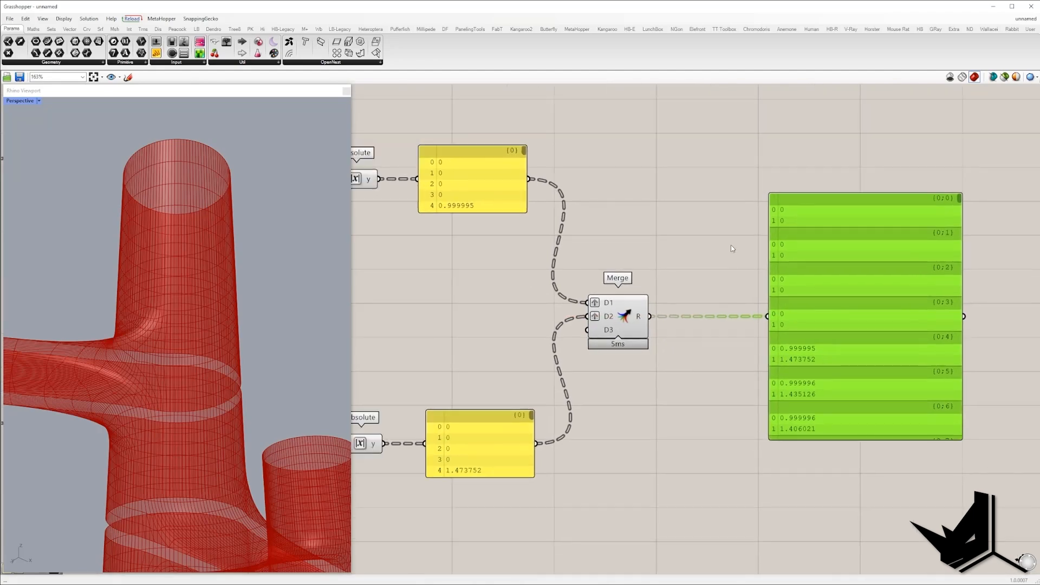
# Duplicate the Boolean Toggle set to True for the lower Dot Product and connect it to the U input
pyautogui.moveTo(535, 325); pyautogui.dragTo(939, 274, button='right')
pyautogui.keyDown('alt'); pyautogui.moveTo(540, 195); pyautogui.dragTo(617, 450); pyautogui.keyUp('alt')
pyautogui.moveTo(953, 298); pyautogui.dragTo(452, 337, button='right')
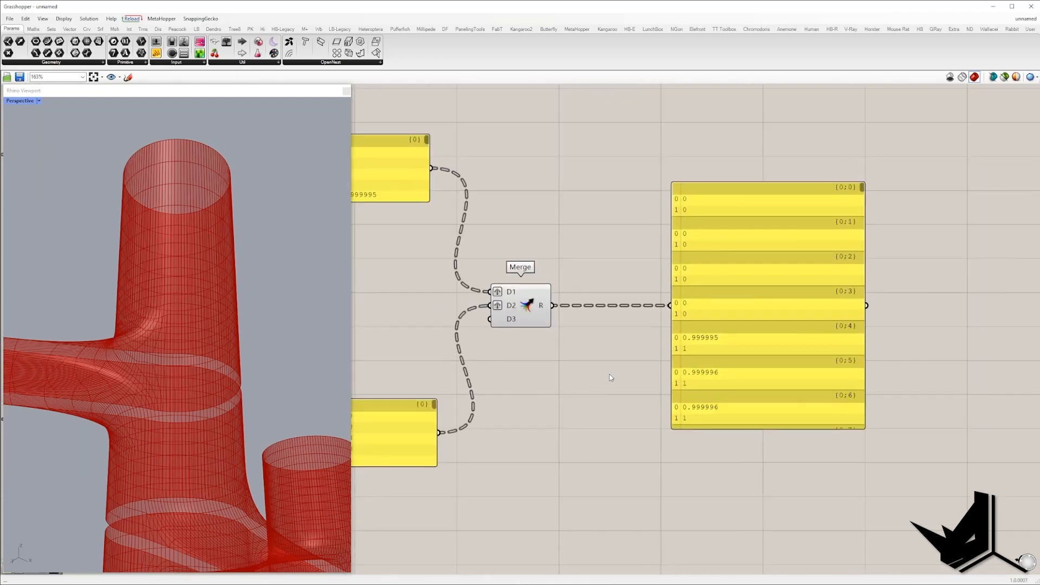
# Add a Sort List between Merge's R output and the large Panel, using its K input and K output
pyautogui.scroll(-2, 611, 378)
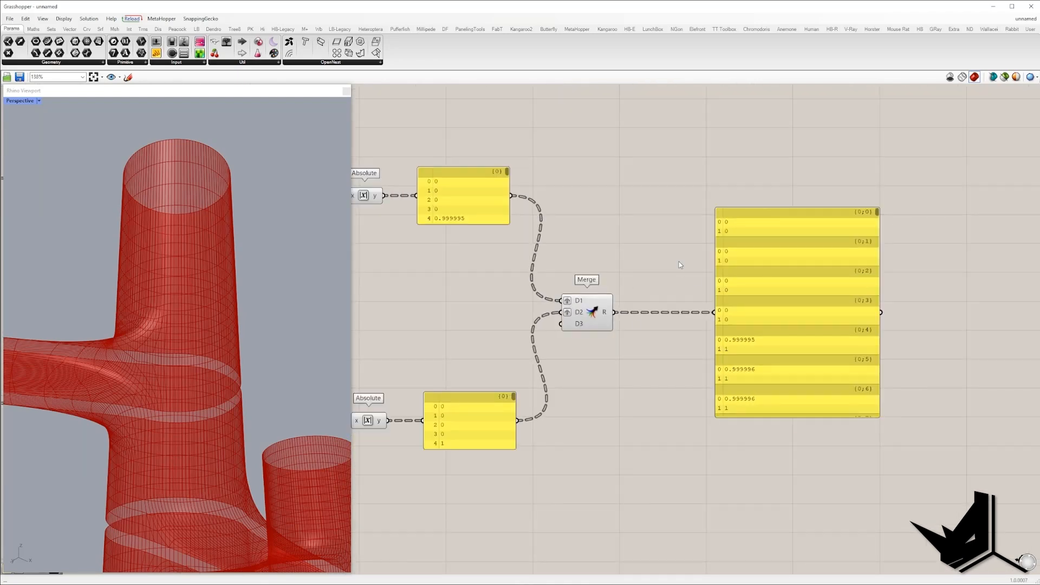
pyautogui.doubleClick(684, 271)
pyautogui.write('sort')
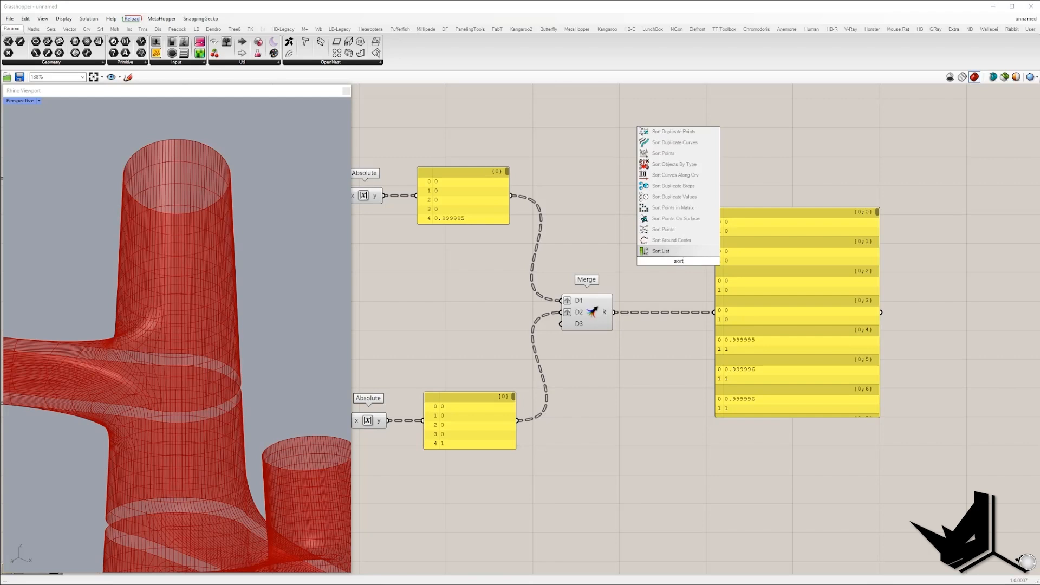
pyautogui.click(666, 251)
pyautogui.moveTo(619, 313); pyautogui.dragTo(616, 312)
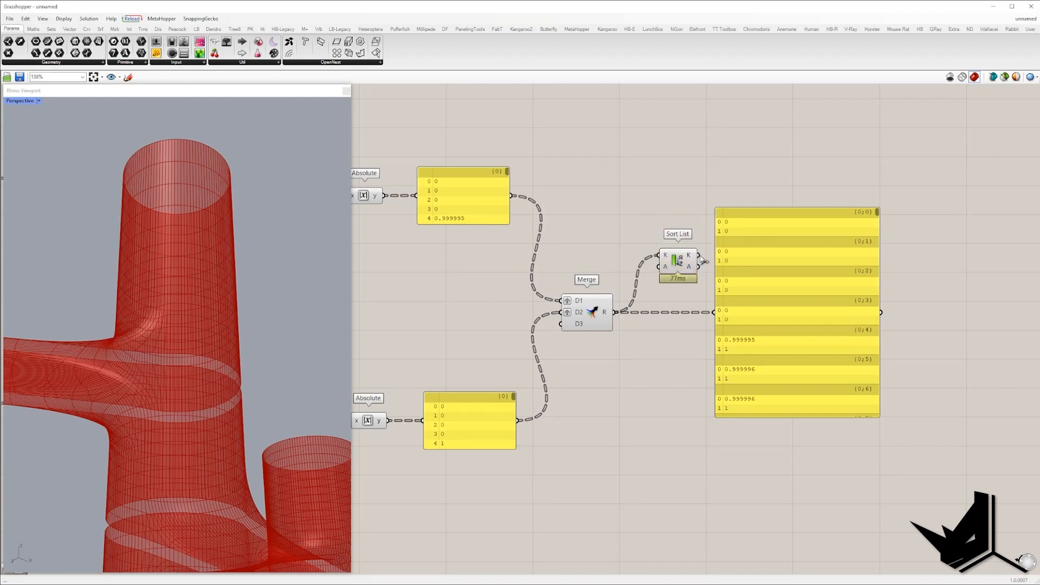
pyautogui.moveTo(713, 319); pyautogui.dragTo(713, 315)
pyautogui.moveTo(677, 262); pyautogui.dragTo(661, 320)
# Reverse Sort List's K output for descending order and move the large Panel farther away
pyautogui.rightClick(673, 317)
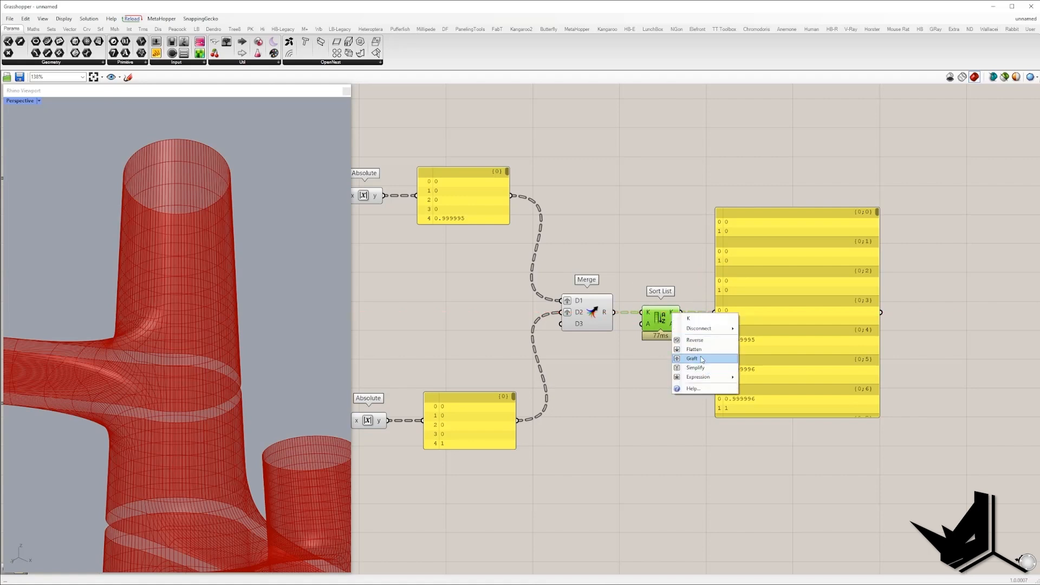
pyautogui.click(696, 340)
pyautogui.moveTo(767, 341); pyautogui.dragTo(823, 341)
# Add a List Item between Sort List's K output and the large Panel
pyautogui.doubleClick(704, 246)
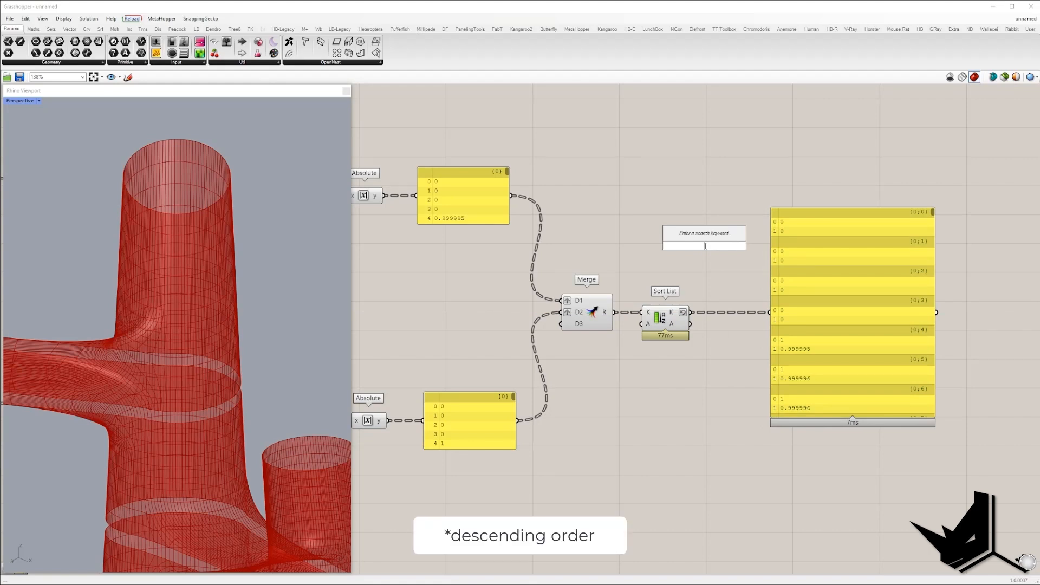
pyautogui.write('item')
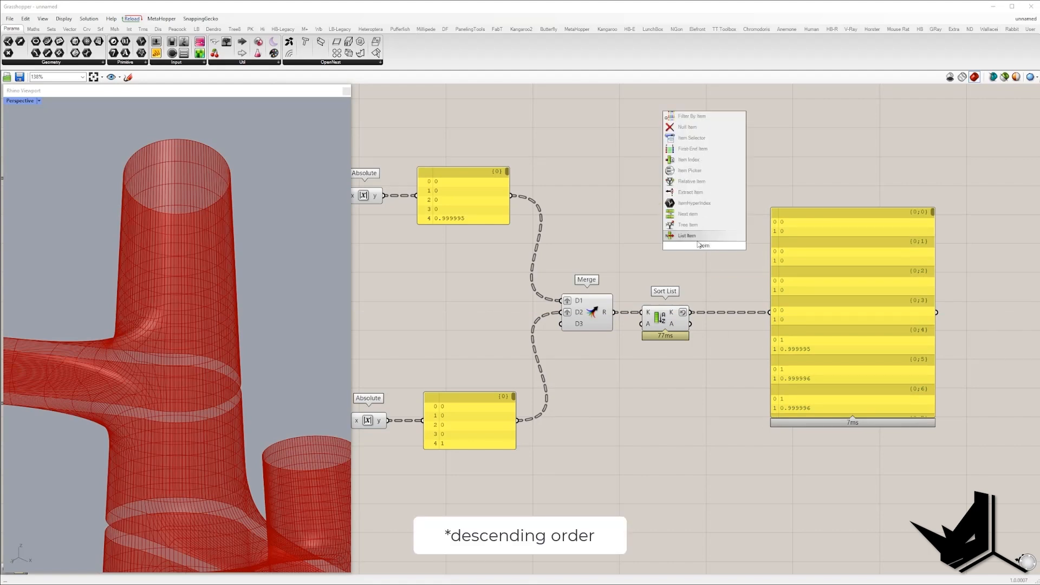
pyautogui.click(701, 237)
pyautogui.moveTo(685, 235); pyautogui.dragTo(693, 314)
pyautogui.moveTo(666, 282); pyautogui.dragTo(447, 256, button='right')
pyautogui.click(500, 234)
pyautogui.moveTo(501, 234); pyautogui.dragTo(554, 289)
pyautogui.moveTo(520, 293); pyautogui.dragTo(526, 298)
pyautogui.moveTo(640, 302); pyautogui.dragTo(712, 311)
pyautogui.scroll(-5, 711, 312)
# Add a Similarity component and connect List Item's output to its A input
pyautogui.moveTo(627, 280); pyautogui.dragTo(765, 310, button='right')
pyautogui.doubleClick(774, 278)
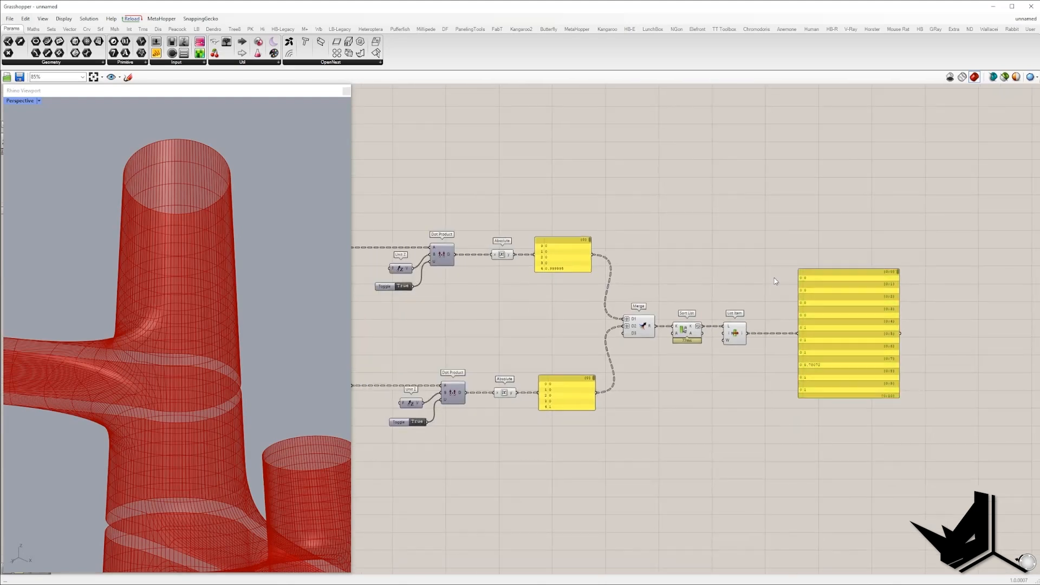
pyautogui.write('simi')
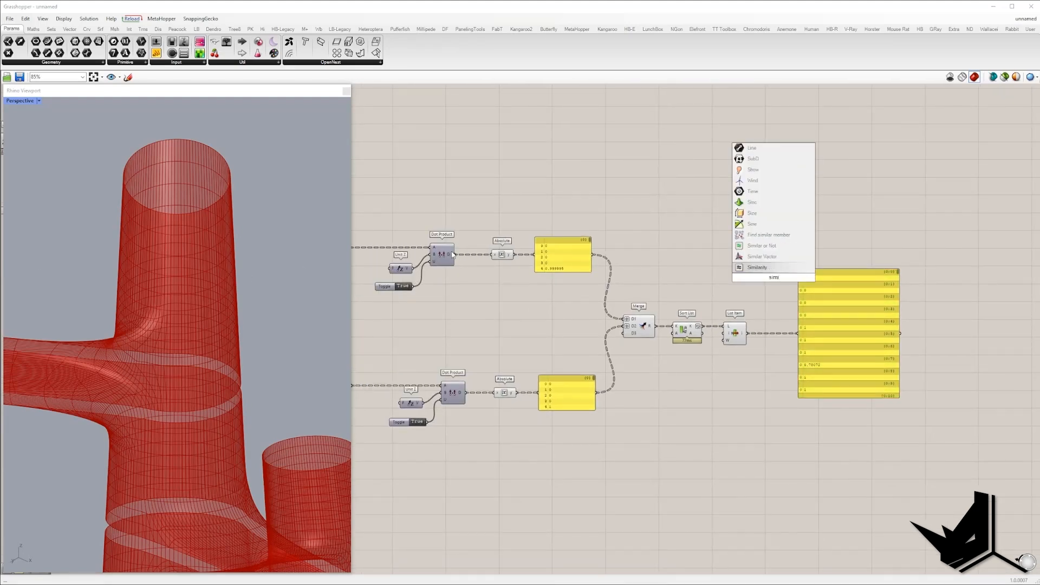
pyautogui.click(761, 268)
pyautogui.moveTo(773, 277); pyautogui.dragTo(778, 372)
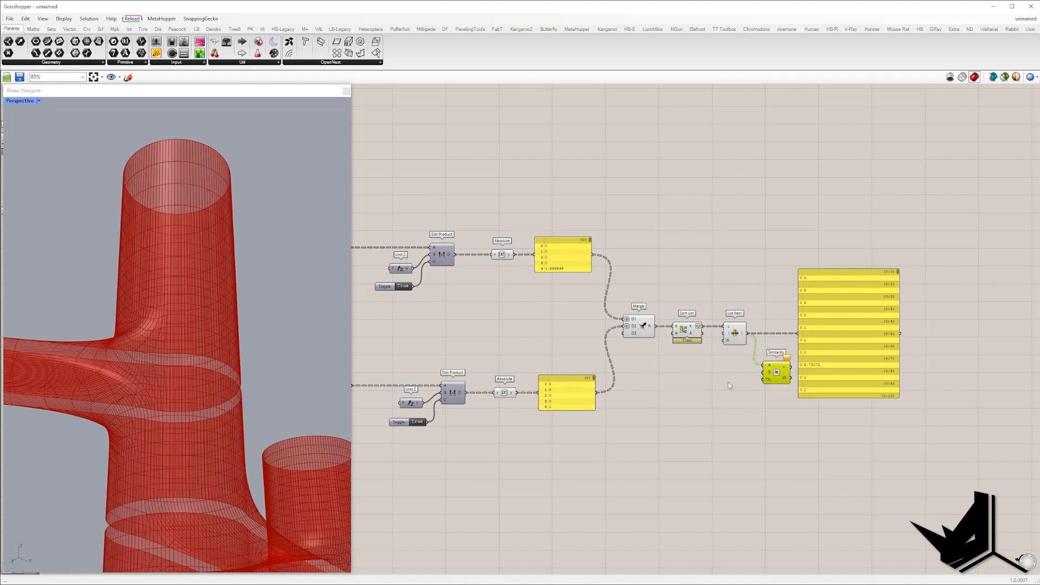
# Add a Panel containing 1 and connect it to Similarity's B input
pyautogui.doubleClick(728, 382)
pyautogui.write('//1')
pyautogui.press('Return')
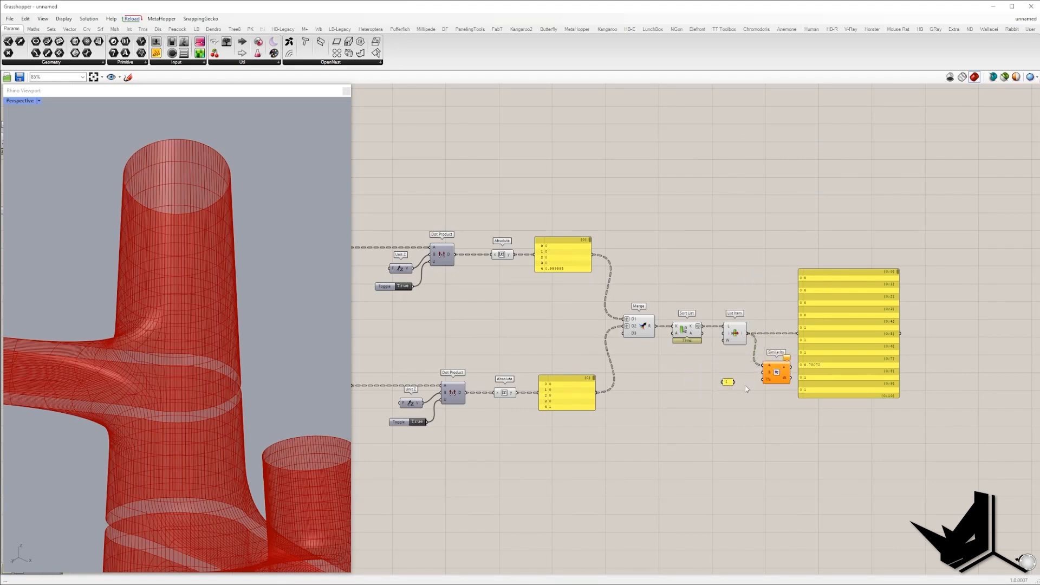
pyautogui.scroll(3, 736, 384)
pyautogui.moveTo(792, 361); pyautogui.dragTo(791, 362)
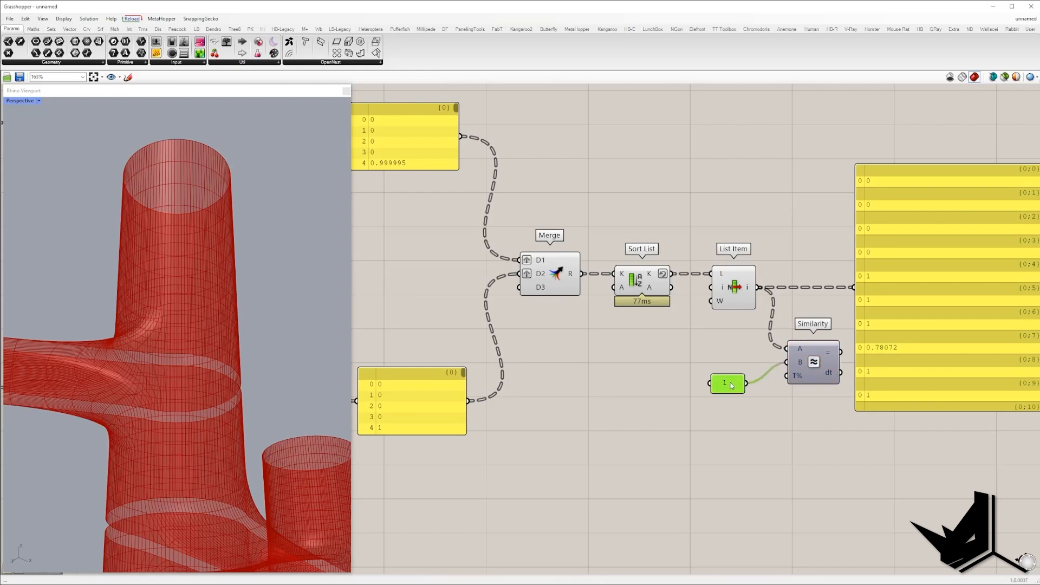
# Add a number slider ranging from 0 to 100, set it to 36.23 and connect it to Similarity's T% input
pyautogui.scroll(3, 788, 374)
pyautogui.moveTo(785, 380)
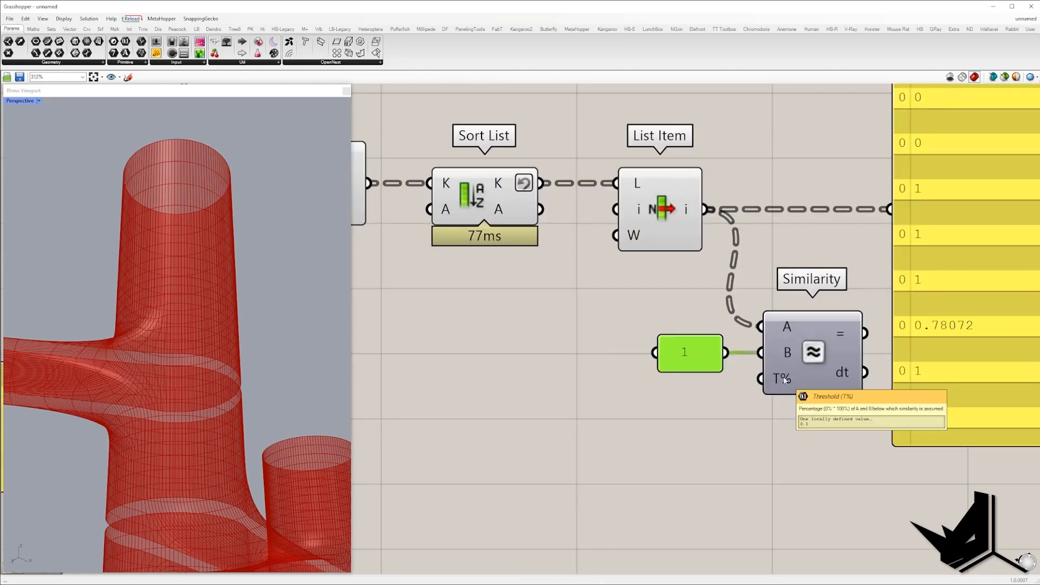
pyautogui.doubleClick(663, 404)
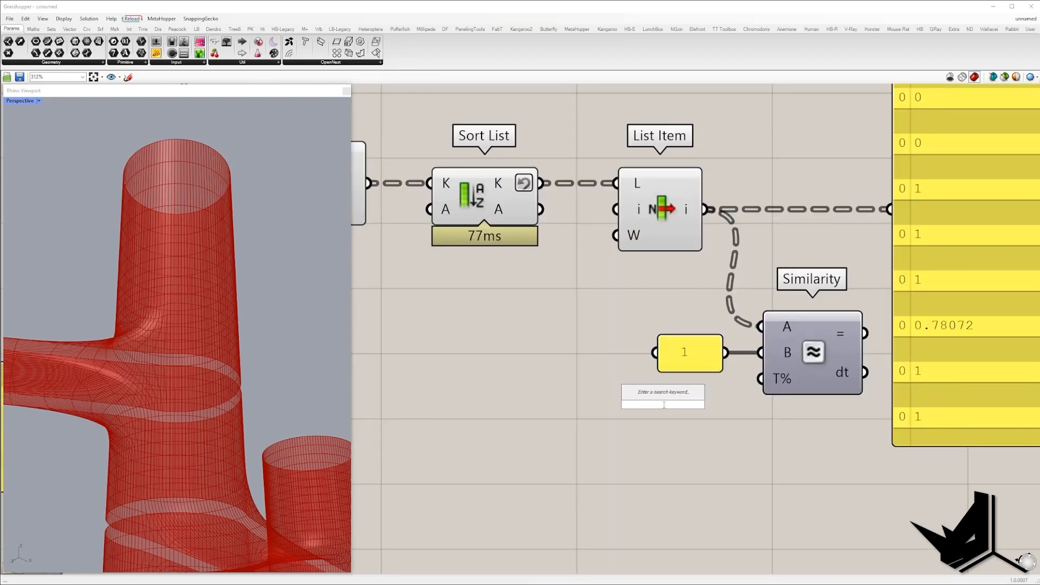
pyautogui.write('0')
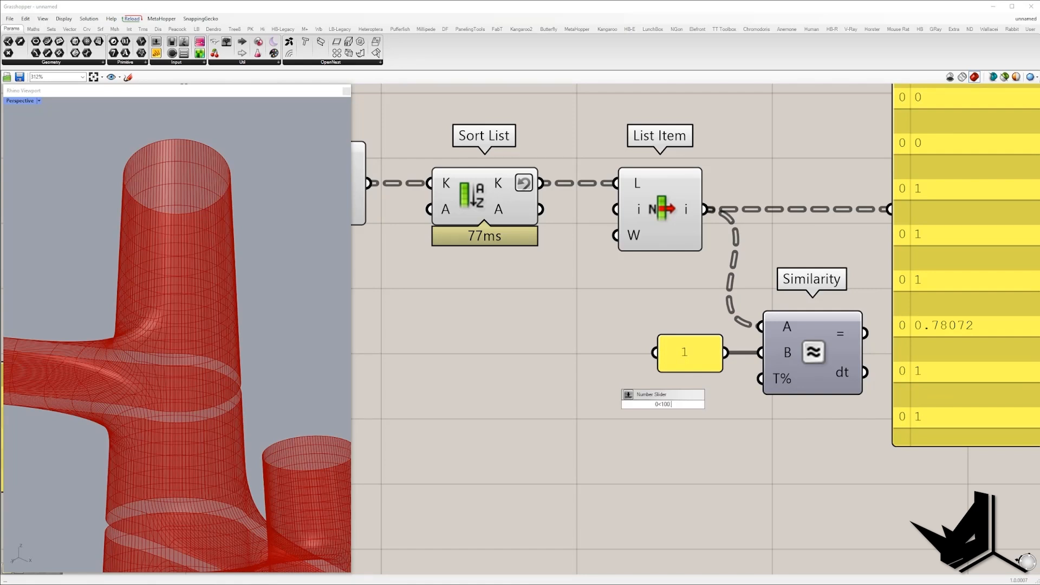
pyautogui.write('<100')
pyautogui.press('Return')
pyautogui.moveTo(588, 415); pyautogui.dragTo(633, 418)
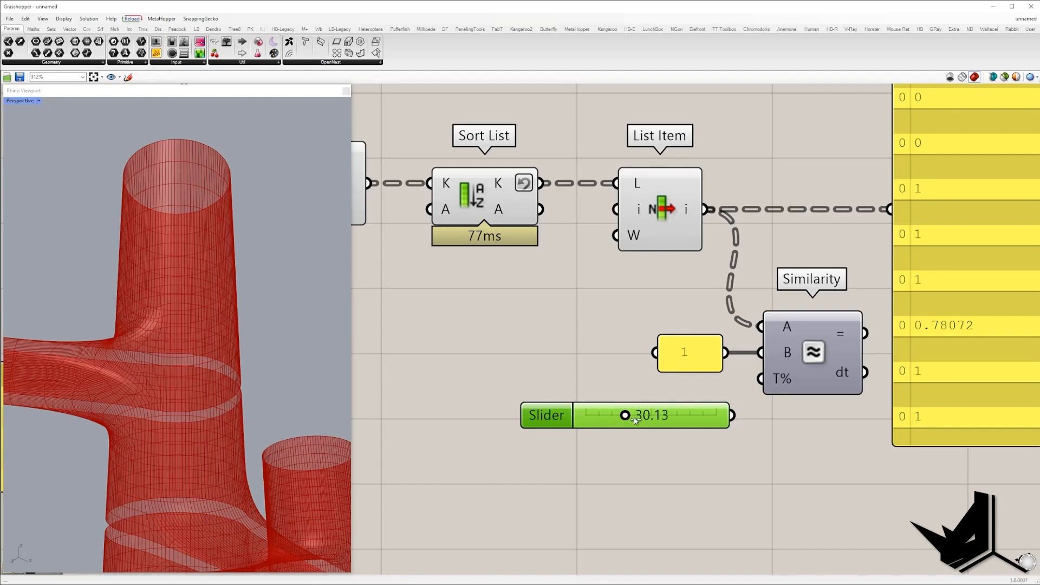
pyautogui.moveTo(762, 384); pyautogui.dragTo(731, 415)
pyautogui.moveTo(747, 428); pyautogui.dragTo(496, 394, button='right')
pyautogui.scroll(-4, 495, 393)
# Move the large Panel aside, then add a Trim Tree and connect Similarity's equality output to its T input
pyautogui.moveTo(606, 306); pyautogui.dragTo(718, 306)
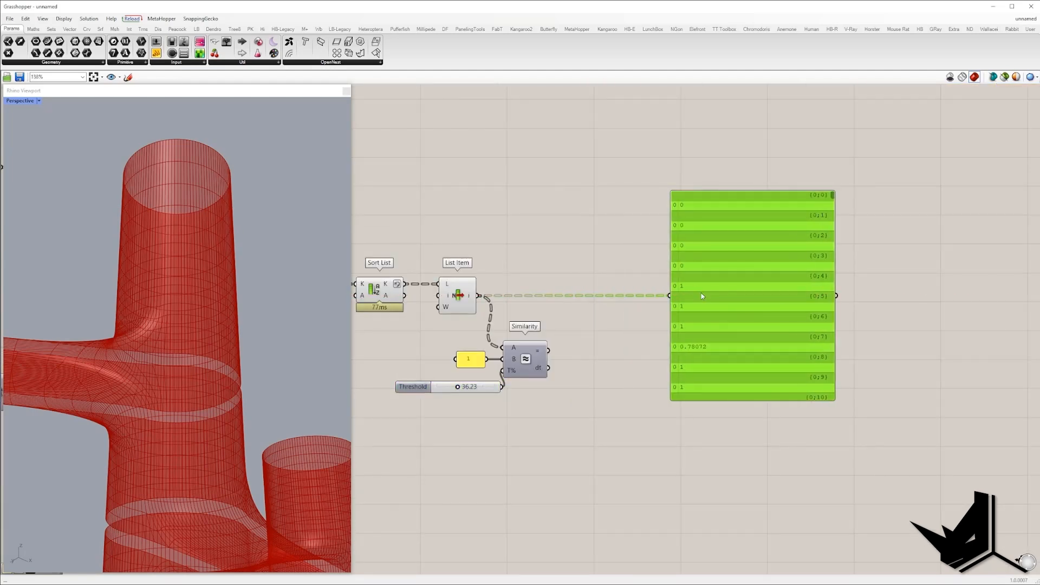
pyautogui.moveTo(620, 343); pyautogui.dragTo(707, 374, button='right')
pyautogui.doubleClick(706, 373)
pyautogui.write('trim')
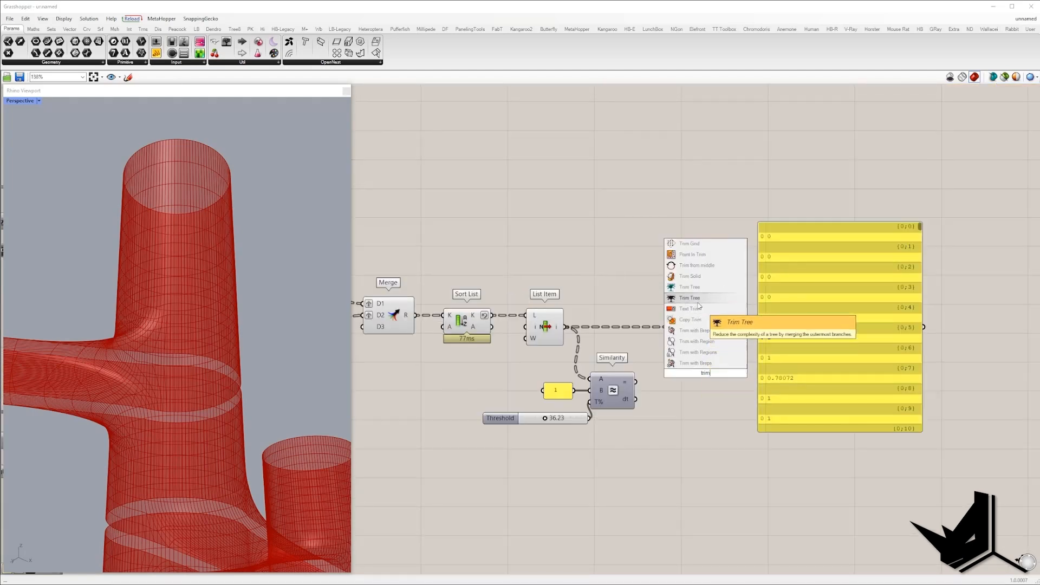
pyautogui.click(706, 309)
pyautogui.moveTo(650, 385); pyautogui.dragTo(638, 382)
pyautogui.moveTo(700, 376); pyautogui.dragTo(679, 391)
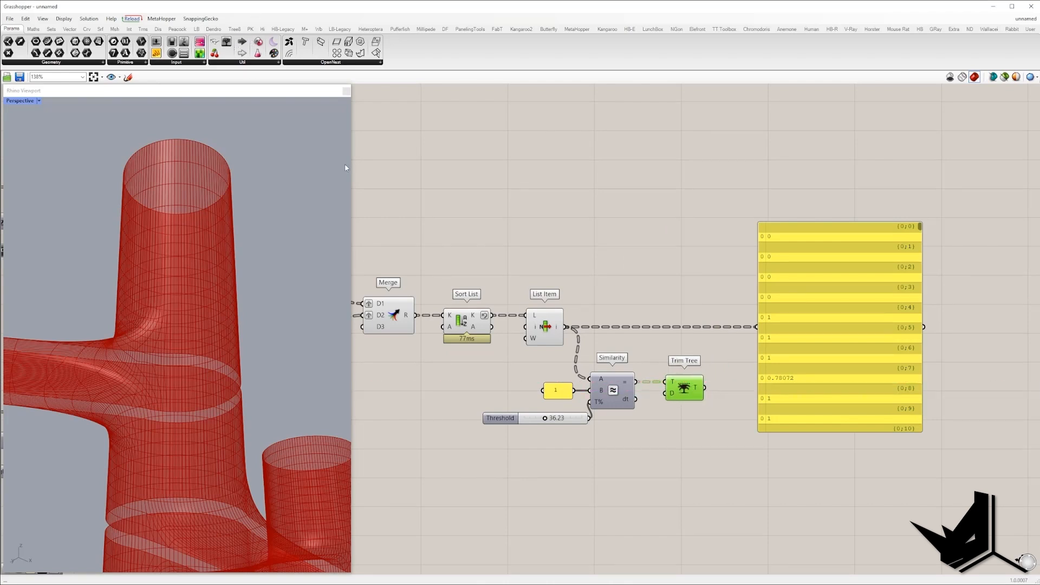
# Add a Param Viewer and connect it to the output of the Trim Tree after Similarity
pyautogui.click(693, 459)
pyautogui.moveTo(677, 432); pyautogui.dragTo(683, 470)
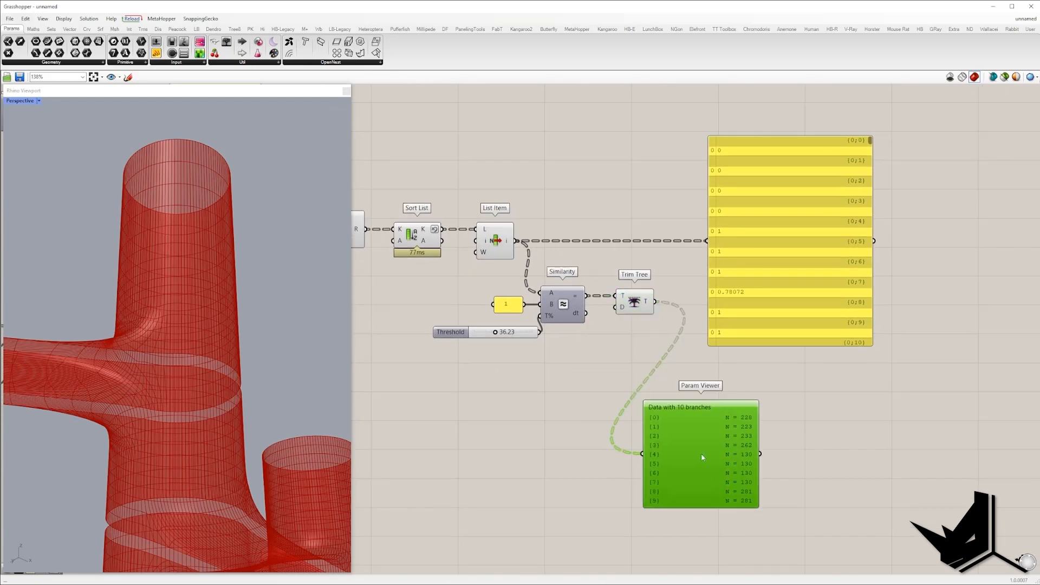
pyautogui.scroll(-3, 802, 336)
pyautogui.scroll(5, 789, 437)
pyautogui.scroll(-4, 794, 466)
# Move the Param Viewer back near Join Curves and add a second Param Viewer on the Join Curves output for comparison
pyautogui.moveTo(794, 459); pyautogui.dragTo(580, 309)
pyautogui.scroll(-5, 840, 418)
pyautogui.scroll(3, 580, 309)
pyautogui.moveTo(555, 270); pyautogui.dragTo(728, 288, button='right')
pyautogui.moveTo(228, 43); pyautogui.dragTo(752, 253)
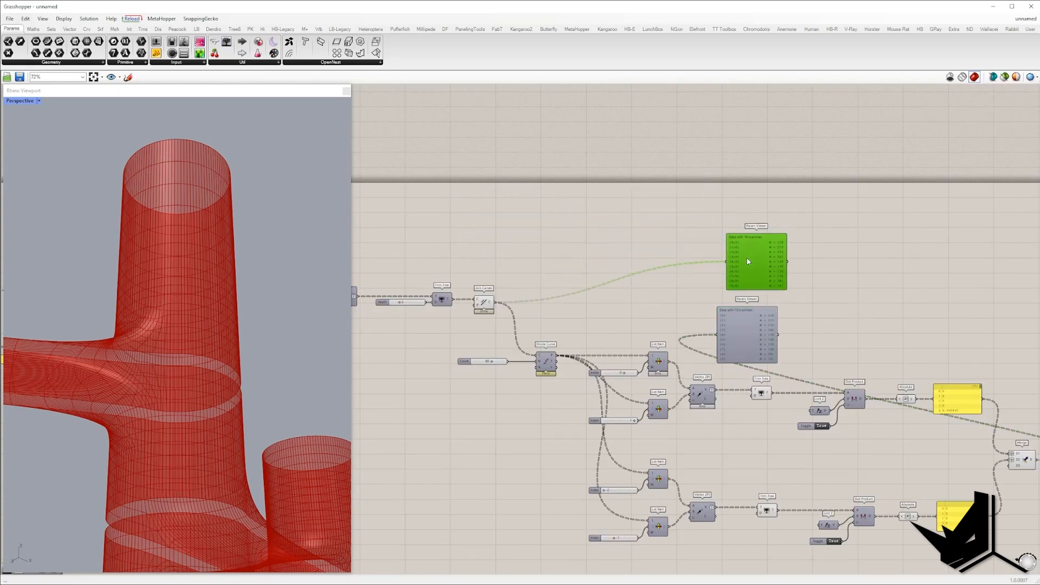
# Add a Cull Pattern component and connect the Join Curves output to its L input
pyautogui.scroll(5, 753, 252)
pyautogui.scroll(-2, 666, 249)
pyautogui.doubleClick(801, 322)
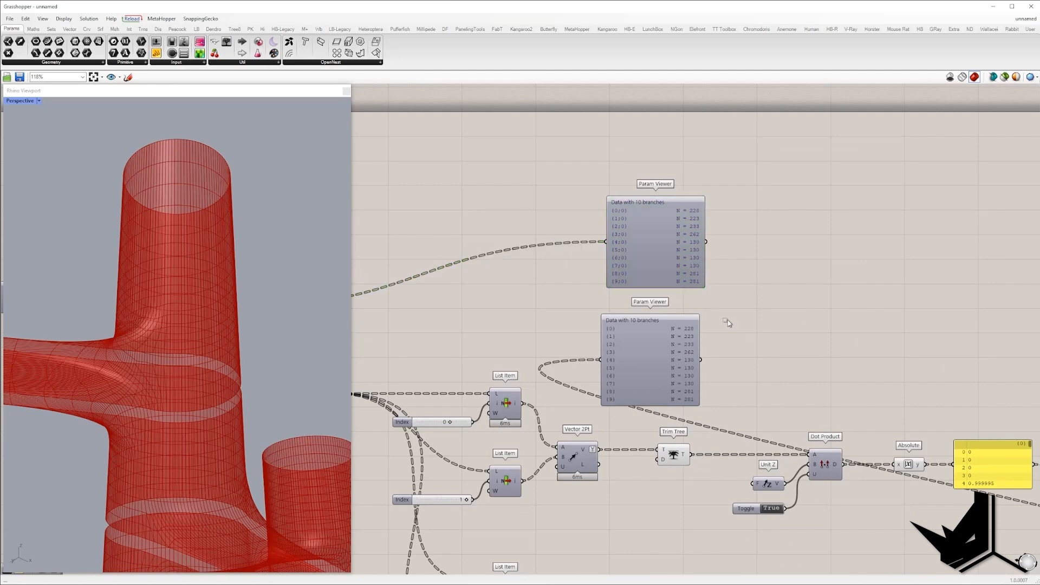
pyautogui.write('cull')
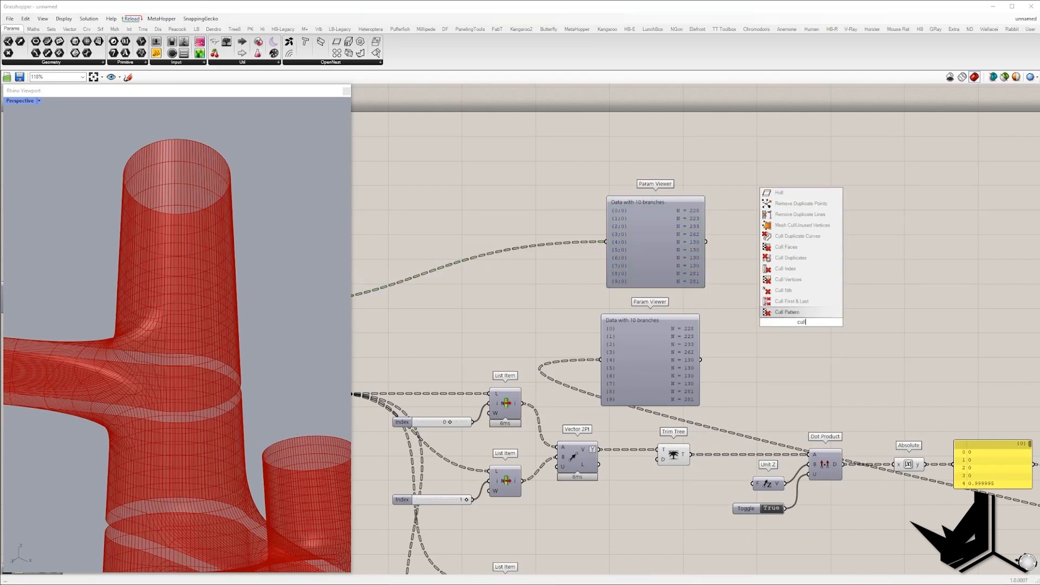
pyautogui.press('Return')
pyautogui.scroll(-3, 790, 326)
pyautogui.moveTo(788, 317); pyautogui.dragTo(453, 311)
pyautogui.click(443, 311)
pyautogui.moveTo(776, 318); pyautogui.dragTo(580, 263, button='right')
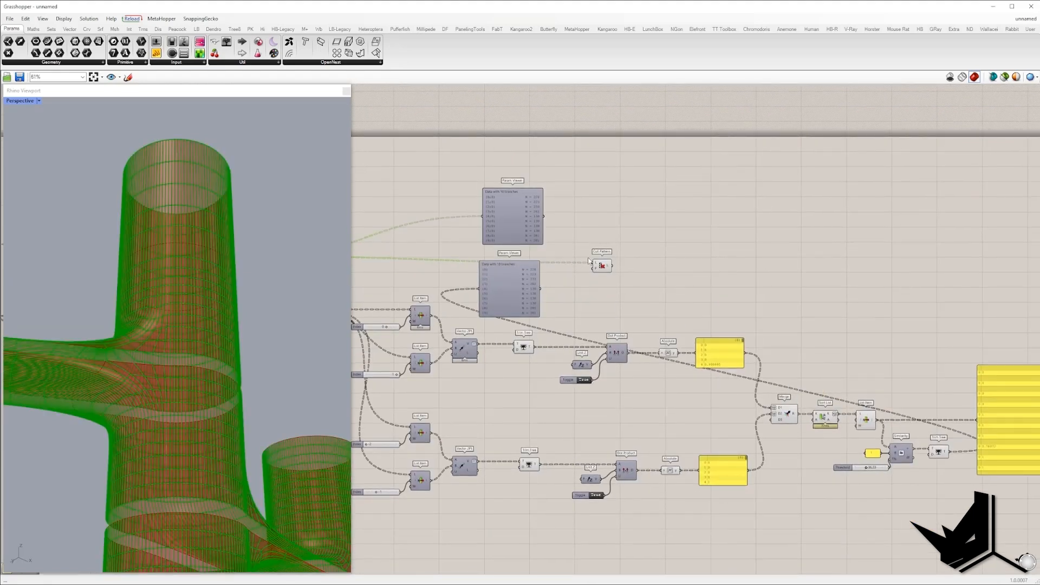
# Move Cull Pattern downstream above the large Panel and delete the two Param Viewers
pyautogui.scroll(-2, 580, 263)
pyautogui.moveTo(595, 265); pyautogui.dragTo(896, 260)
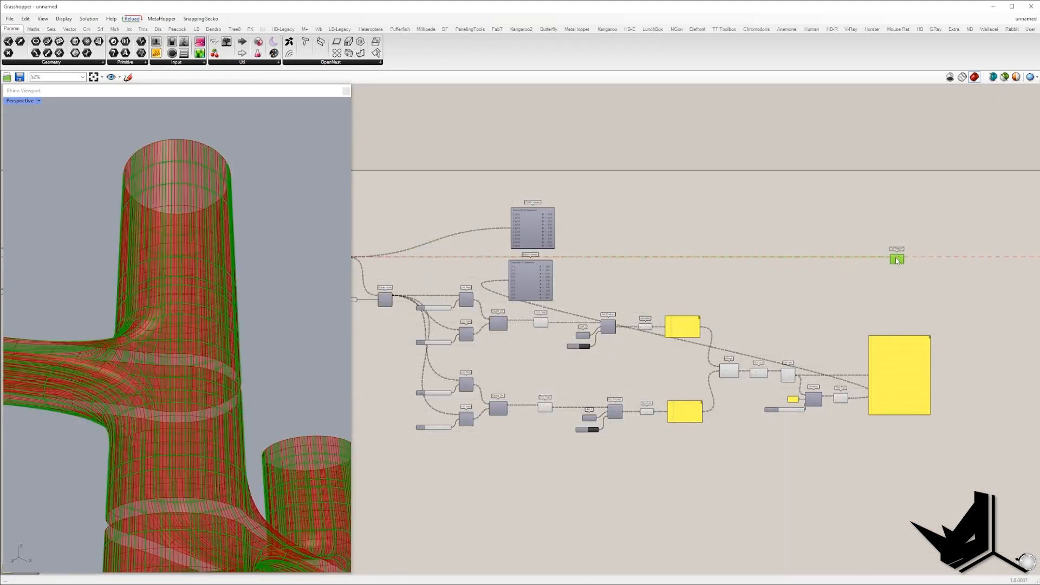
pyautogui.moveTo(617, 288); pyautogui.dragTo(536, 231)
pyautogui.press('Delete')
# Connect the output of the Trim Tree after Similarity to Cull Pattern's P input
pyautogui.moveTo(937, 401); pyautogui.dragTo(653, 374, button='right')
pyautogui.scroll(4, 636, 398)
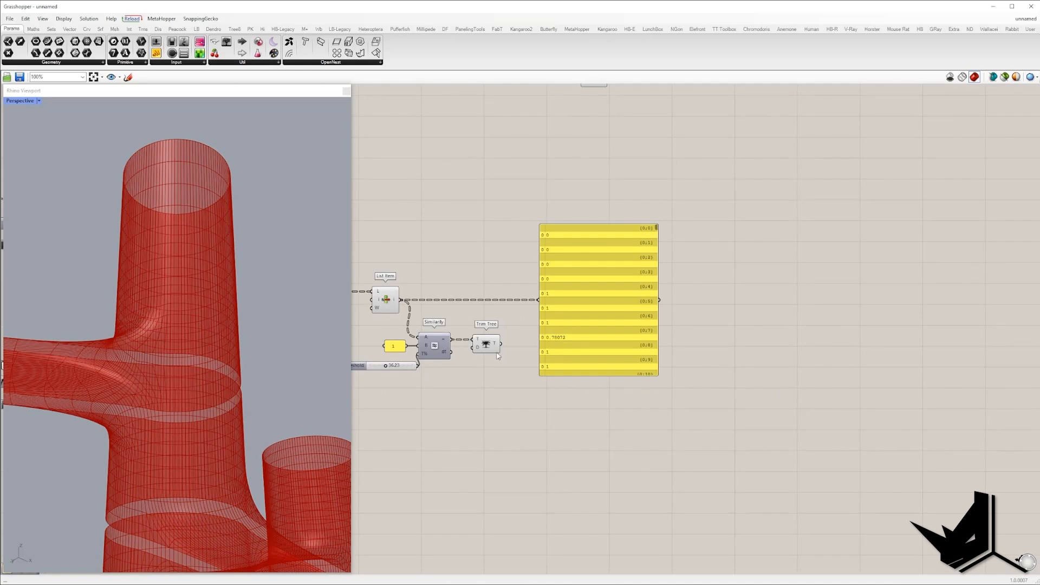
pyautogui.scroll(-3, 513, 332)
pyautogui.moveTo(502, 346); pyautogui.dragTo(554, 178)
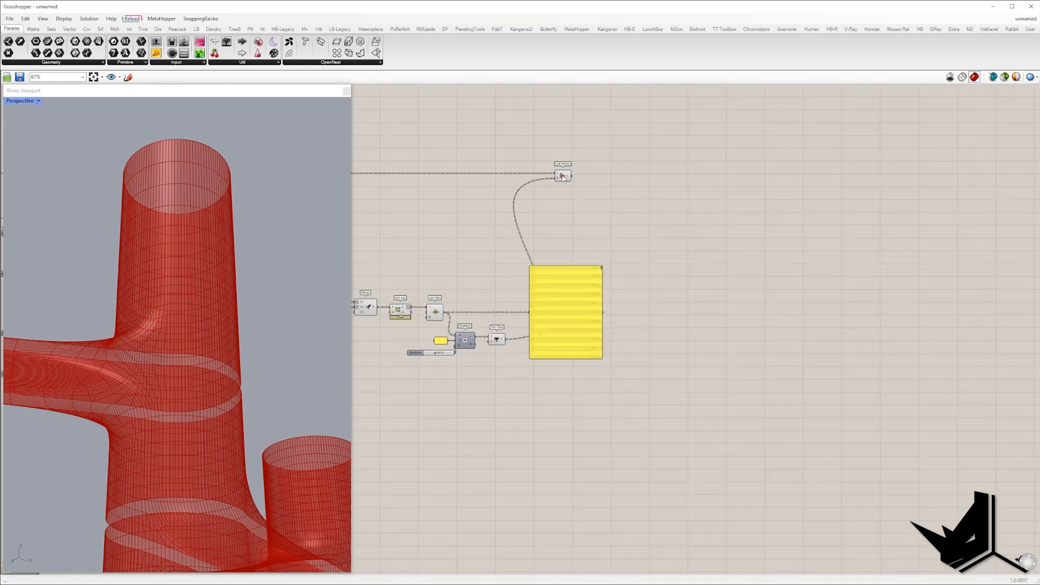
# Examine the culled curves around the towers and mark the vertical and connecting ones on a screen capture
pyautogui.moveTo(263, 274); pyautogui.dragTo(152, 285, button='right')
pyautogui.scroll(6, 151, 285)
pyautogui.moveTo(221, 291); pyautogui.dragTo(230, 378, button='right')
pyautogui.scroll(-6, 144, 327)
pyautogui.scroll(8, 253, 318)
pyautogui.scroll(-5, 284, 319)
pyautogui.press('Print')
pyautogui.moveTo(69, 189)
pyautogui.mouseDown()
pyautogui.moveTo(367, 418)
pyautogui.moveTo(393, 417)
pyautogui.mouseUp()
pyautogui.moveTo(134, 270)
pyautogui.mouseDown()
pyautogui.moveTo(146, 345)
pyautogui.moveTo(158, 281)
pyautogui.moveTo(161, 340)
pyautogui.mouseUp()
pyautogui.moveTo(241, 278); pyautogui.dragTo(231, 345)
pyautogui.press('Escape')
# Set the Threshold slider feeding Similarity to 7.37 while checking the culled curves around the bridge
pyautogui.moveTo(198, 364)
pyautogui.mouseDown(button='right')
pyautogui.moveTo(183, 323)
pyautogui.moveTo(184, 349)
pyautogui.moveTo(83, 359)
pyautogui.moveTo(103, 404)
pyautogui.mouseUp(button='right')
pyautogui.scroll(-4, 184, 323)
pyautogui.keyDown('shift'); pyautogui.moveTo(106, 401); pyautogui.dragTo(214, 374, button='right'); pyautogui.keyUp('shift')
pyautogui.scroll(7, 208, 358)
pyautogui.scroll(3, 470, 376)
pyautogui.moveTo(470, 376); pyautogui.dragTo(617, 389, button='right')
pyautogui.scroll(3, 616, 387)
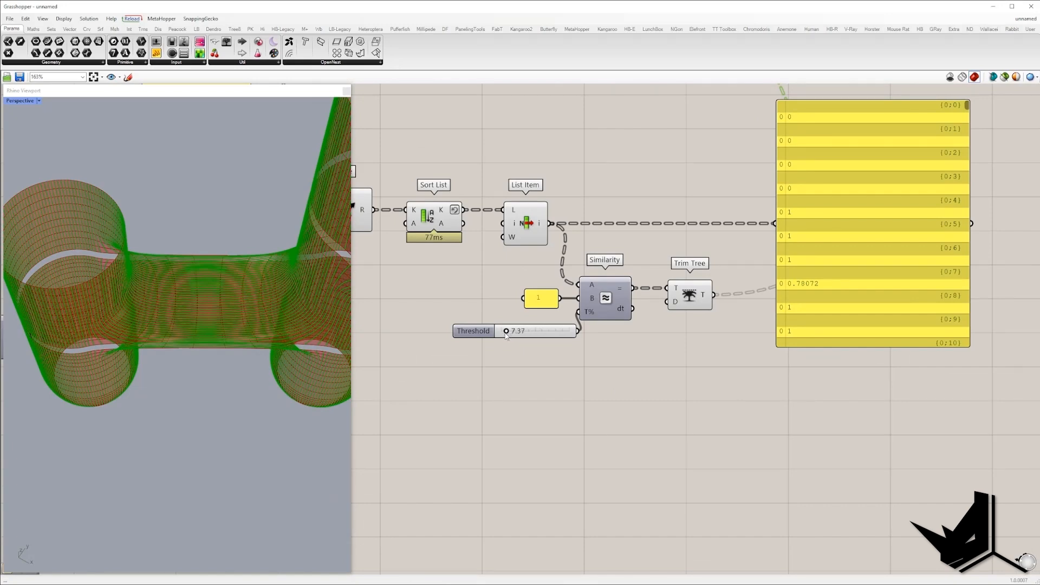
# Turn off the preview of the direction-comparison components upstream of Cull Pattern
pyautogui.scroll(-7, 169, 312)
pyautogui.moveTo(169, 312); pyautogui.dragTo(223, 320, button='right')
pyautogui.scroll(7, 190, 347)
pyautogui.scroll(-6, 186, 309)
pyautogui.scroll(-7, 594, 319)
pyautogui.moveTo(594, 319); pyautogui.dragTo(753, 334, button='right')
pyautogui.scroll(-3, 748, 341)
pyautogui.moveTo(754, 374); pyautogui.dragTo(462, 222)
pyautogui.rightClick(471, 198)
pyautogui.click(498, 211)
# Turn off the preview of the remaining earlier components so only Cull Pattern's curves are displayed
pyautogui.moveTo(200, 250); pyautogui.dragTo(242, 293, button='right')
pyautogui.moveTo(391, 301); pyautogui.dragTo(613, 275, button='right')
pyautogui.moveTo(460, 267); pyautogui.dragTo(585, 289, button='right')
pyautogui.moveTo(501, 368); pyautogui.dragTo(413, 223)
pyautogui.rightClick(426, 183)
pyautogui.click(434, 200)
# Shift Cull Pattern slightly downstream, keeping it selected to highlight its curves in the viewport
pyautogui.moveTo(130, 395); pyautogui.dragTo(281, 325, button='right')
pyautogui.scroll(6, 287, 318)
pyautogui.moveTo(1012, 273); pyautogui.dragTo(615, 275, button='right')
pyautogui.scroll(4, 813, 245)
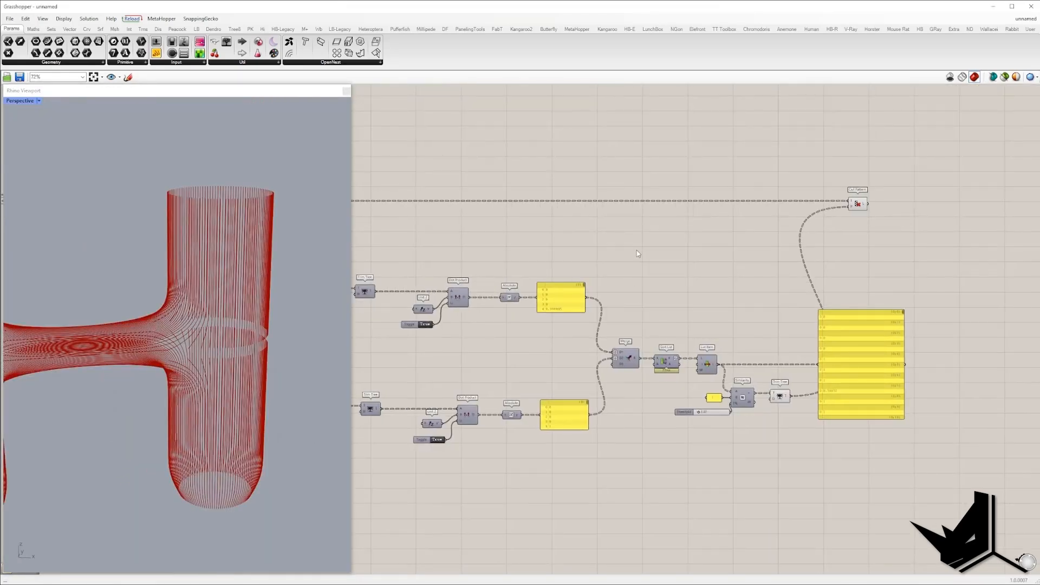
pyautogui.moveTo(503, 267); pyautogui.dragTo(646, 260, button='right')
pyautogui.moveTo(1001, 196); pyautogui.dragTo(769, 221, button='right')
pyautogui.moveTo(769, 222); pyautogui.dragTo(800, 222)
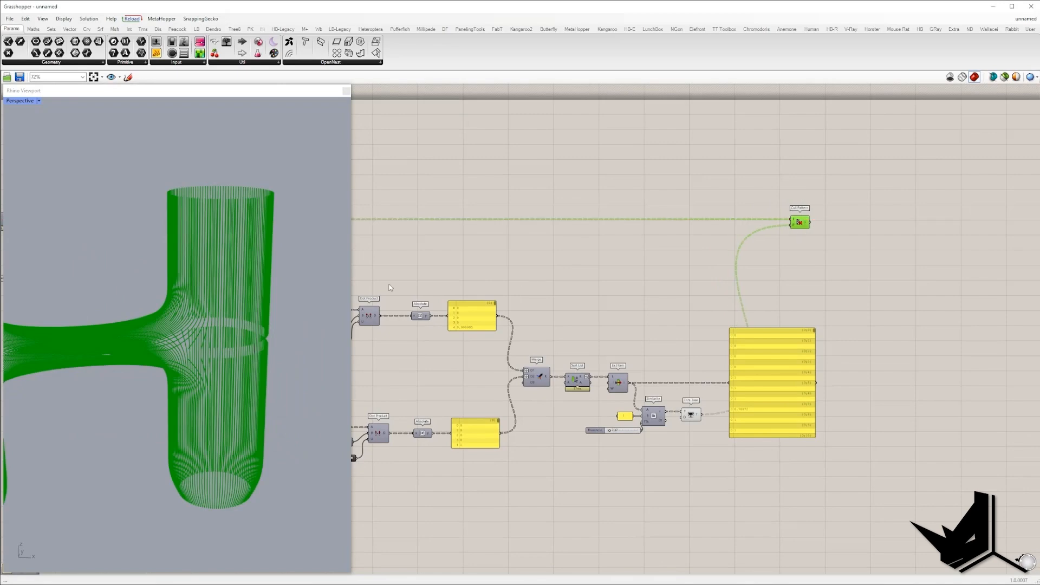
# Examine the curves where the bridge meets the tower and mark a sharply bending one on a screen capture
pyautogui.moveTo(130, 252); pyautogui.dragTo(164, 238, button='right')
pyautogui.scroll(10, 193, 336)
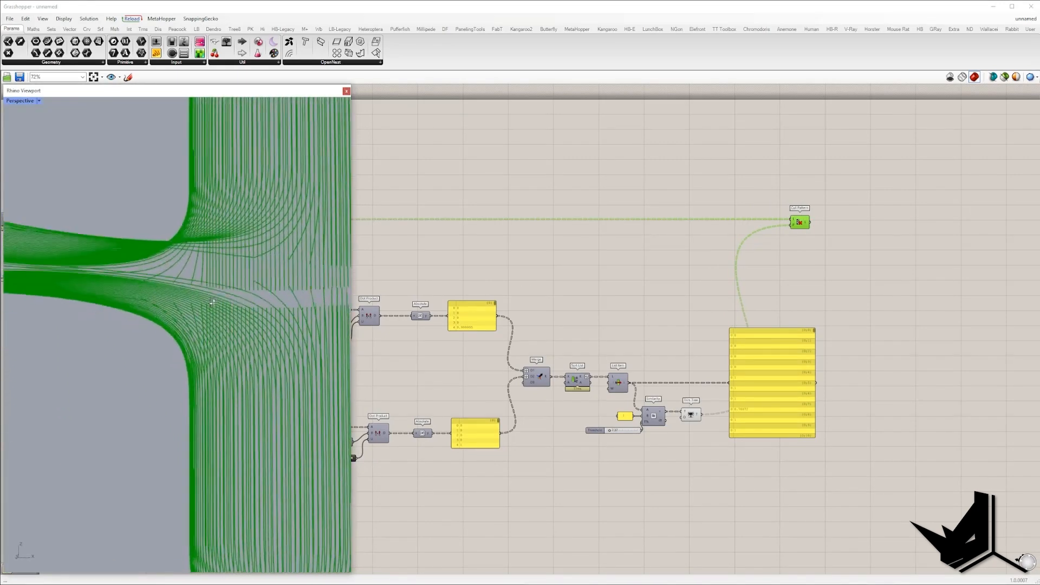
pyautogui.moveTo(217, 301); pyautogui.dragTo(253, 304, button='right')
pyautogui.scroll(5, 269, 279)
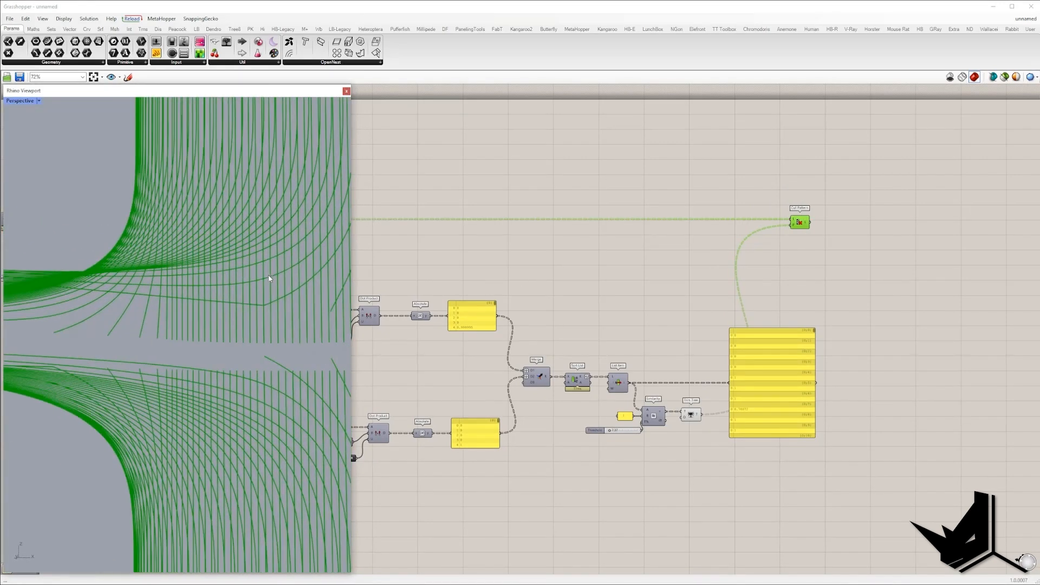
pyautogui.press('Print')
pyautogui.moveTo(49, 198); pyautogui.dragTo(418, 455)
pyautogui.moveTo(265, 304); pyautogui.dragTo(69, 284)
pyautogui.moveTo(241, 296)
pyautogui.mouseDown()
pyautogui.moveTo(232, 301)
pyautogui.moveTo(244, 326)
pyautogui.mouseUp()
pyautogui.press('Escape')
# Inspect the bridge junction from another angle and mark the stray curves on a second screen capture
pyautogui.scroll(-3, 256, 324)
pyautogui.moveTo(256, 324)
pyautogui.mouseDown(button='right')
pyautogui.moveTo(242, 343)
pyautogui.moveTo(133, 368)
pyautogui.mouseUp(button='right')
pyautogui.scroll(-3, 242, 342)
pyautogui.scroll(5, 244, 299)
pyautogui.moveTo(216, 303); pyautogui.dragTo(303, 327, button='right')
pyautogui.moveTo(200, 306); pyautogui.dragTo(215, 262, button='right')
pyautogui.scroll(5, 237, 187)
pyautogui.moveTo(271, 230); pyautogui.dragTo(226, 181, button='right')
pyautogui.press('Print')
pyautogui.moveTo(127, 124); pyautogui.dragTo(360, 350)
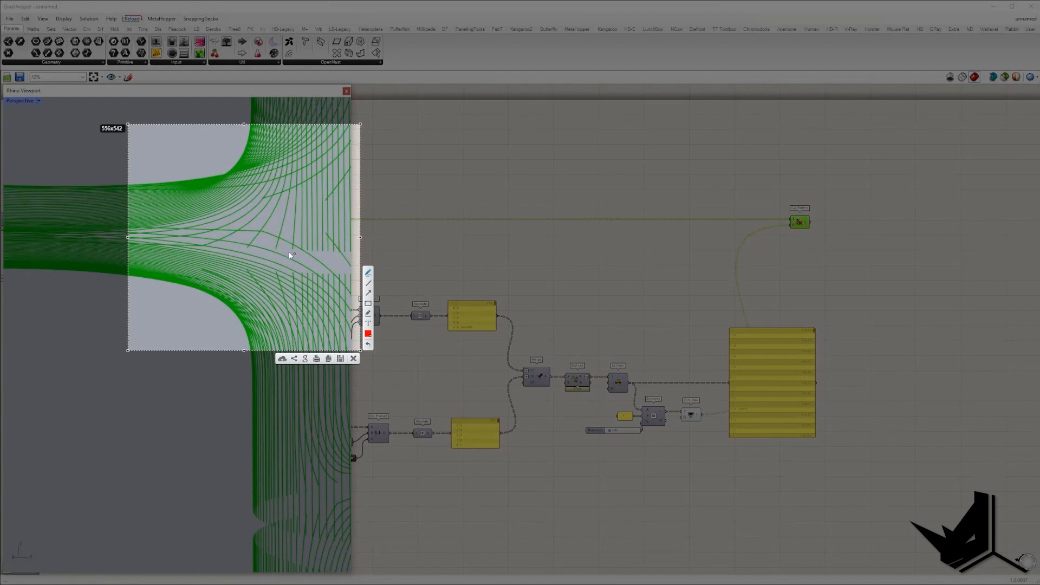
pyautogui.moveTo(260, 233); pyautogui.dragTo(130, 232)
pyautogui.hotkey('ctrl', 'c')
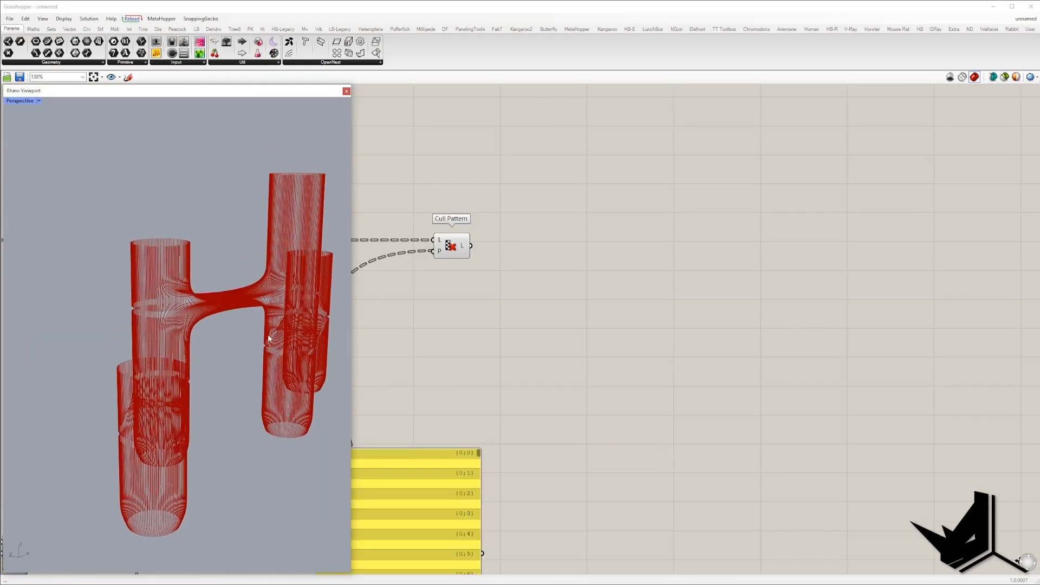
# Add a Discontinuity component below Cull Pattern and connect Cull Pattern's L output to its C input
pyautogui.moveTo(268, 339); pyautogui.dragTo(228, 328, button='right')
pyautogui.scroll(8, 253, 324)
pyautogui.doubleClick(592, 269)
pyautogui.write('disc')
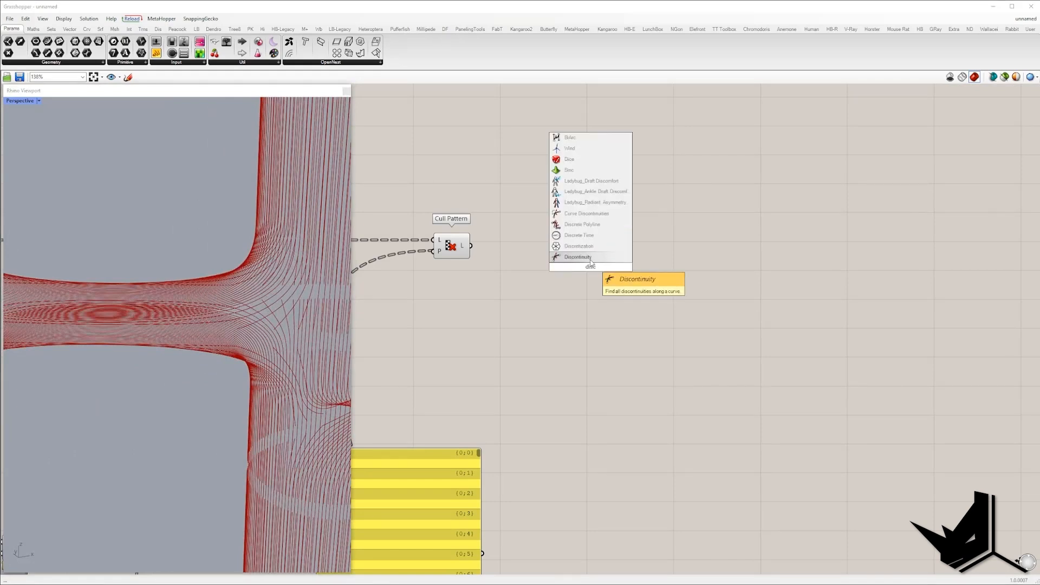
pyautogui.press('Return')
pyautogui.moveTo(464, 251); pyautogui.dragTo(465, 248)
pyautogui.moveTo(589, 269); pyautogui.dragTo(570, 321)
pyautogui.scroll(-10, 215, 286)
pyautogui.moveTo(215, 286); pyautogui.dragTo(233, 250, button='right')
pyautogui.scroll(8, 242, 275)
pyautogui.moveTo(687, 337); pyautogui.dragTo(644, 344, button='right')
pyautogui.moveTo(529, 327); pyautogui.dragTo(499, 340)
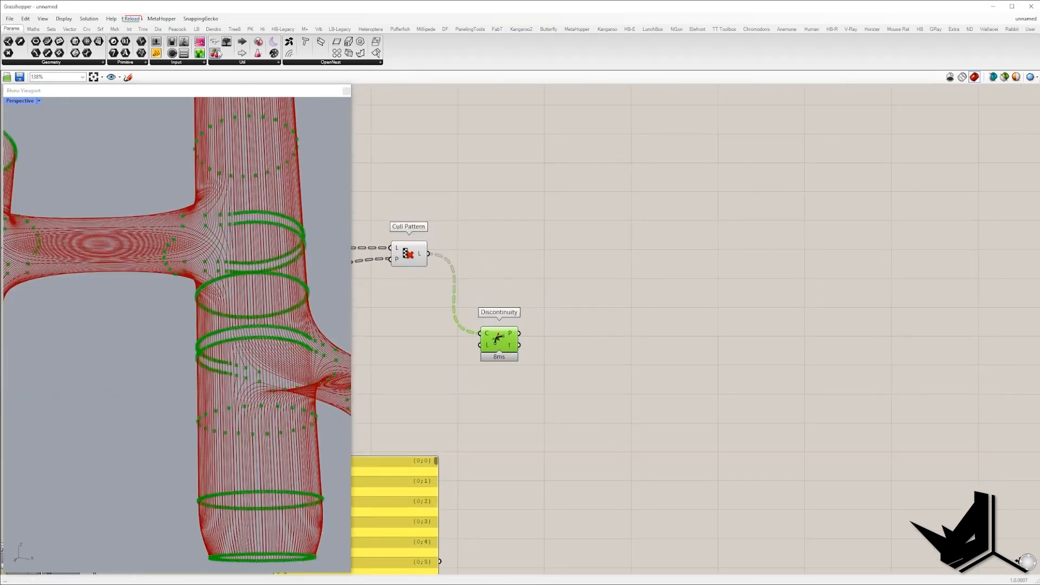
# Add a List Length component beside Discontinuity and connect Discontinuity's P output to it
pyautogui.doubleClick(608, 245)
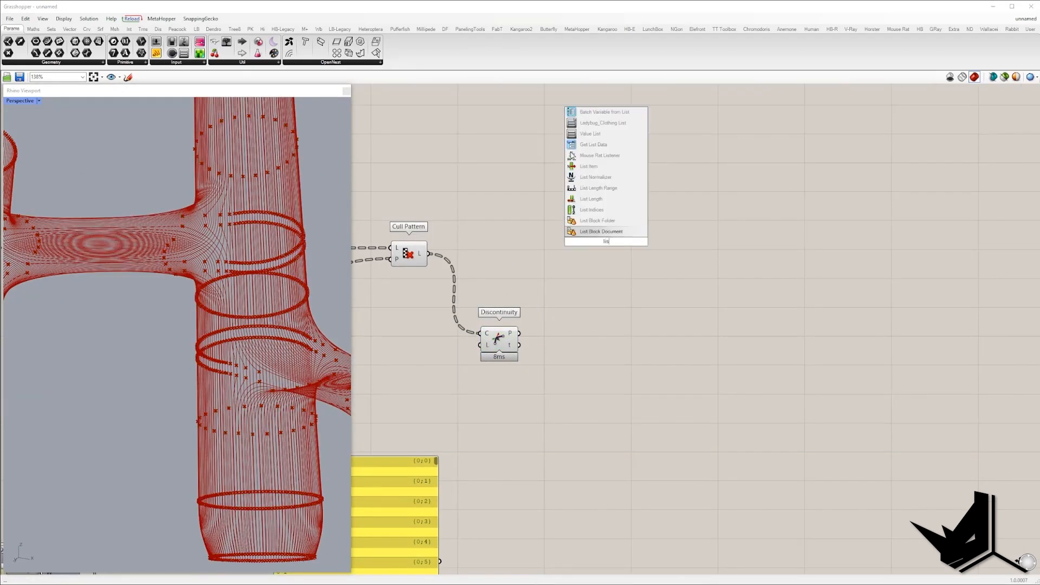
pyautogui.write('list le')
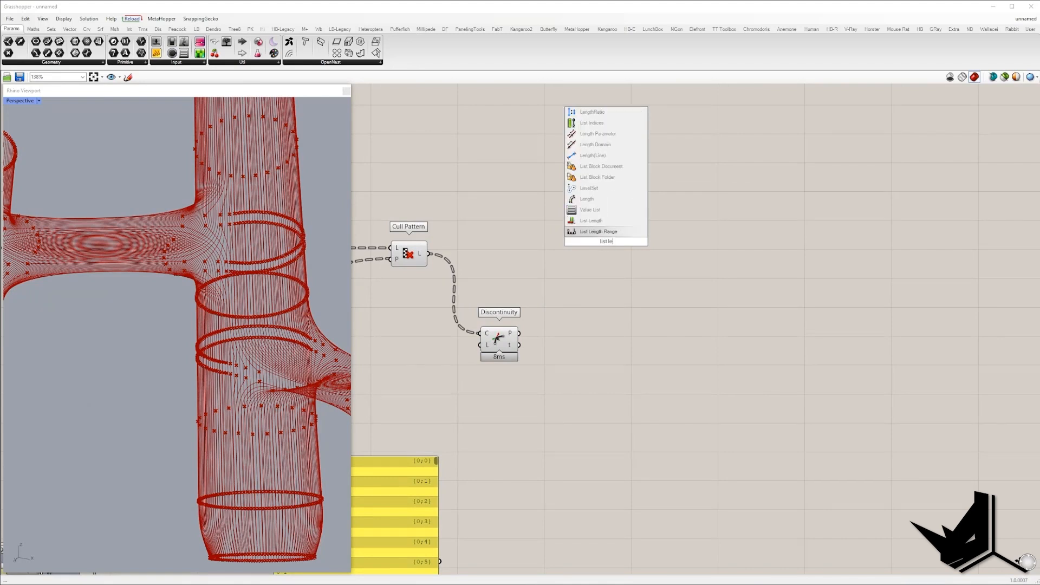
pyautogui.click(600, 232)
pyautogui.moveTo(528, 330); pyautogui.dragTo(519, 333)
pyautogui.moveTo(608, 236); pyautogui.dragTo(595, 326)
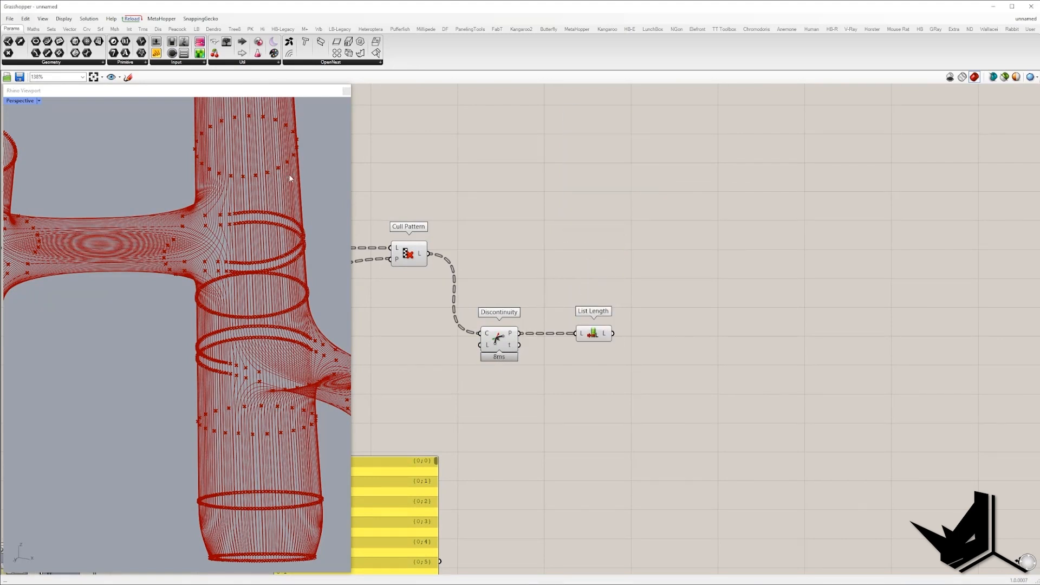
# Add a Panel and connect List Length's output to it
pyautogui.moveTo(849, 359); pyautogui.dragTo(849, 358)
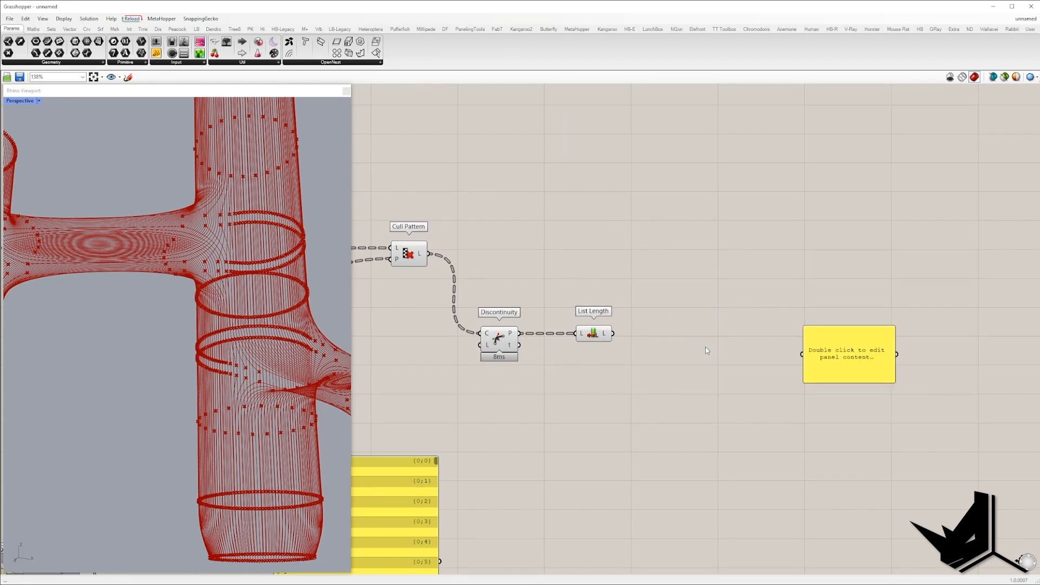
pyautogui.moveTo(614, 334); pyautogui.dragTo(802, 354)
pyautogui.moveTo(891, 378); pyautogui.dragTo(622, 199, button='right')
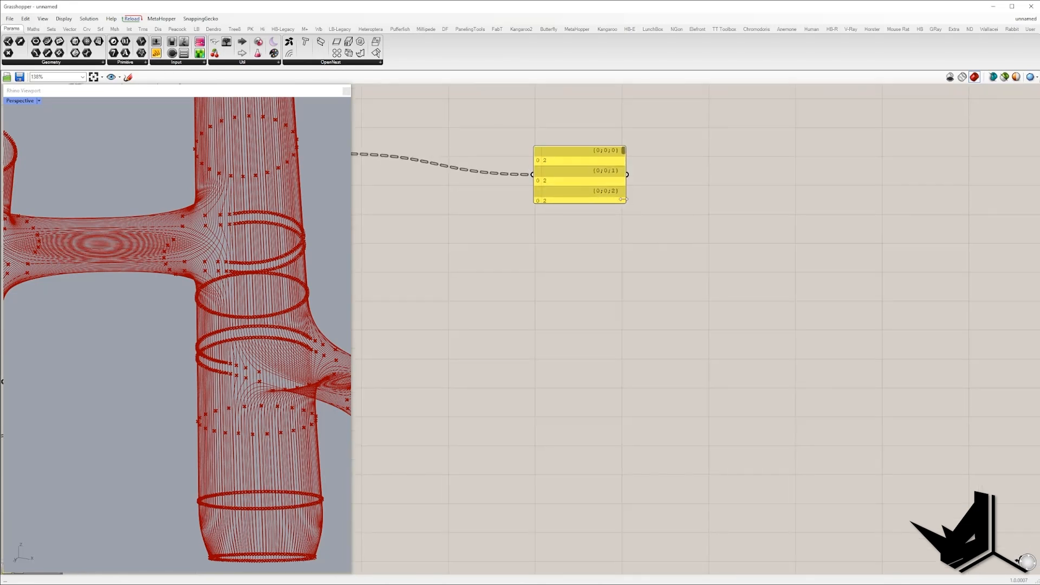
# Enlarge the List Length Panel and align it beside List Length to read the discontinuity counts
pyautogui.moveTo(624, 201); pyautogui.dragTo(714, 489)
pyautogui.moveTo(713, 154); pyautogui.dragTo(698, 352)
pyautogui.scroll(-4, 696, 366)
pyautogui.moveTo(672, 353); pyautogui.dragTo(777, 415, button='right')
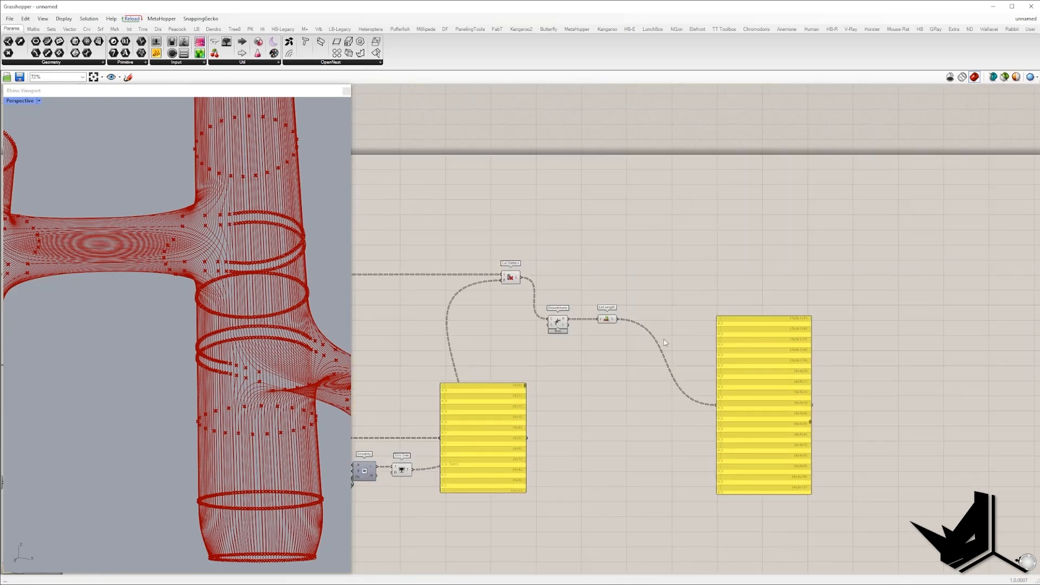
pyautogui.moveTo(721, 367); pyautogui.dragTo(649, 281)
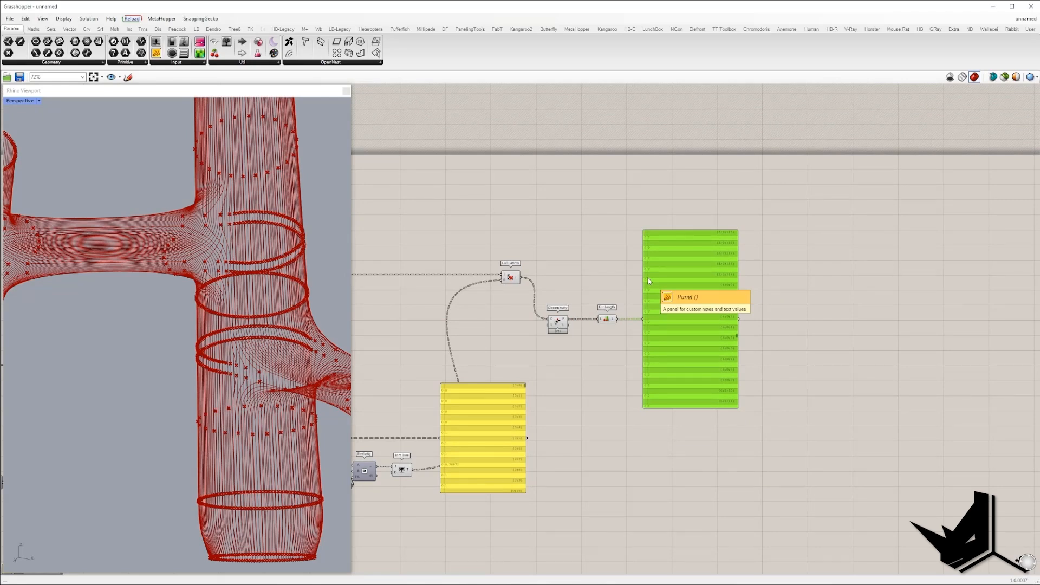
pyautogui.scroll(5, 649, 281)
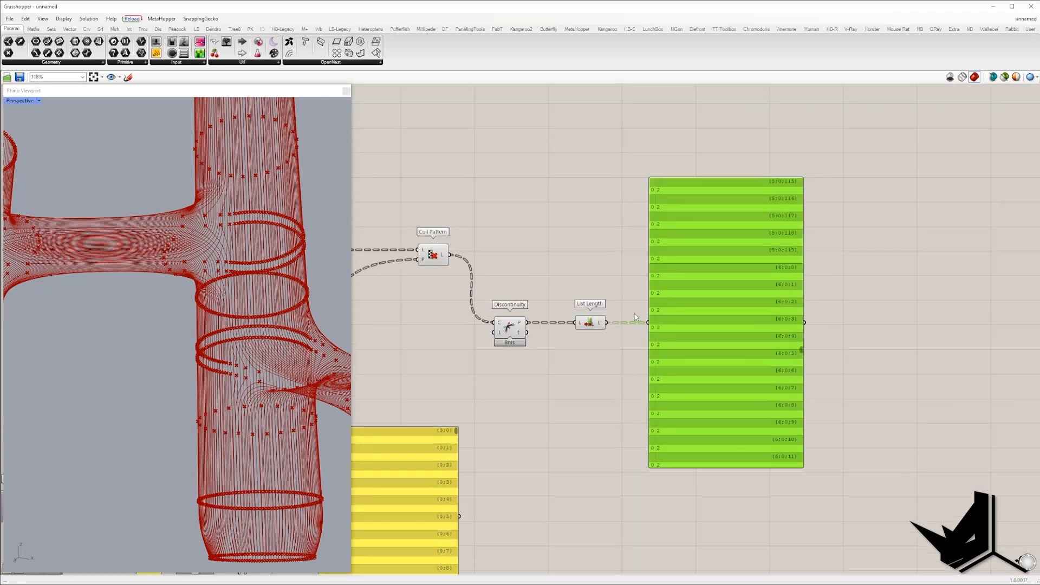
pyautogui.moveTo(632, 317); pyautogui.dragTo(711, 318, button='right')
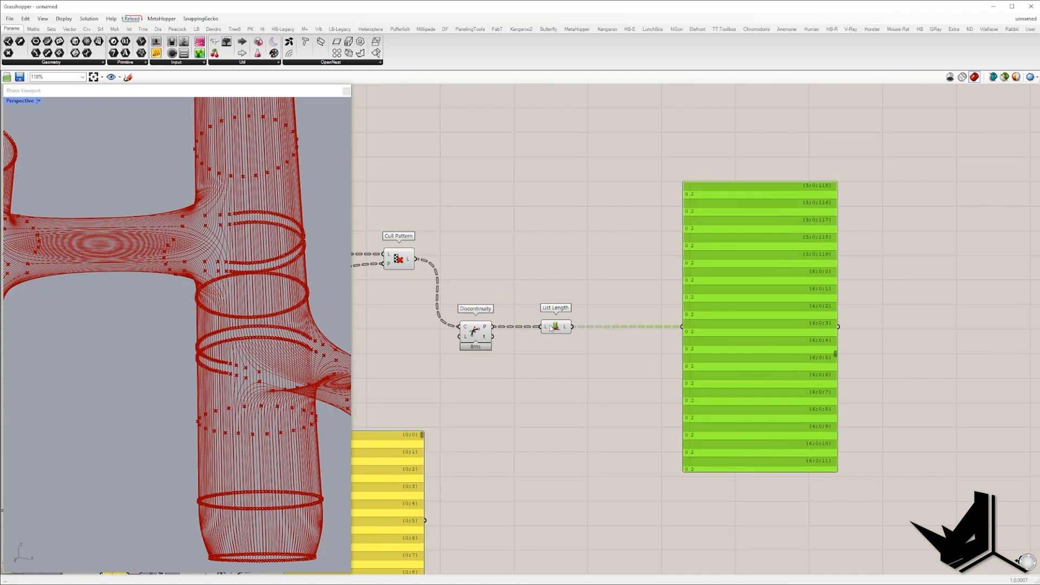
# Add an Equality component below List Length and connect List Length's output to its A input
pyautogui.doubleClick(661, 260)
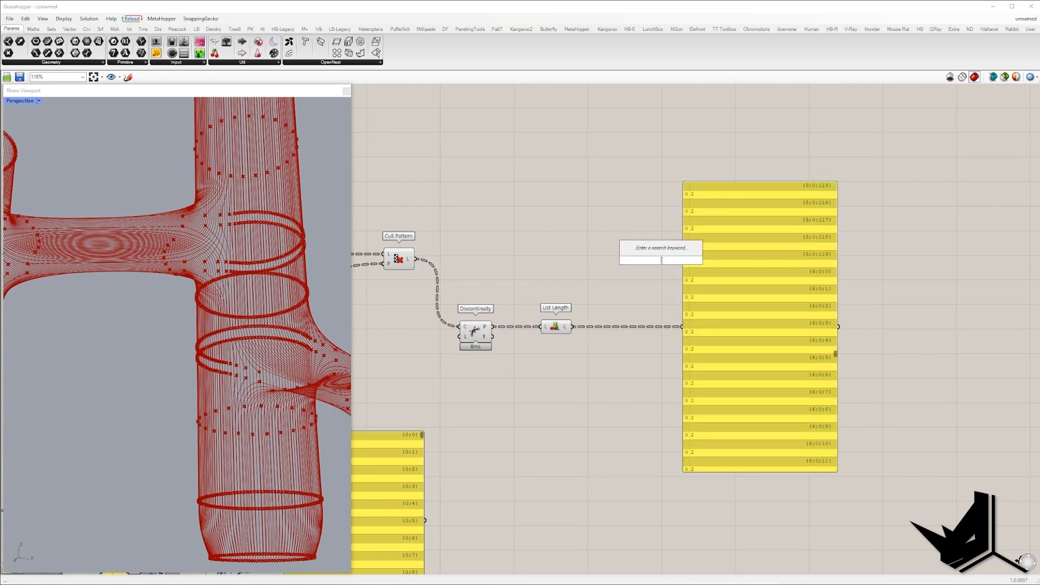
pyautogui.write('eq')
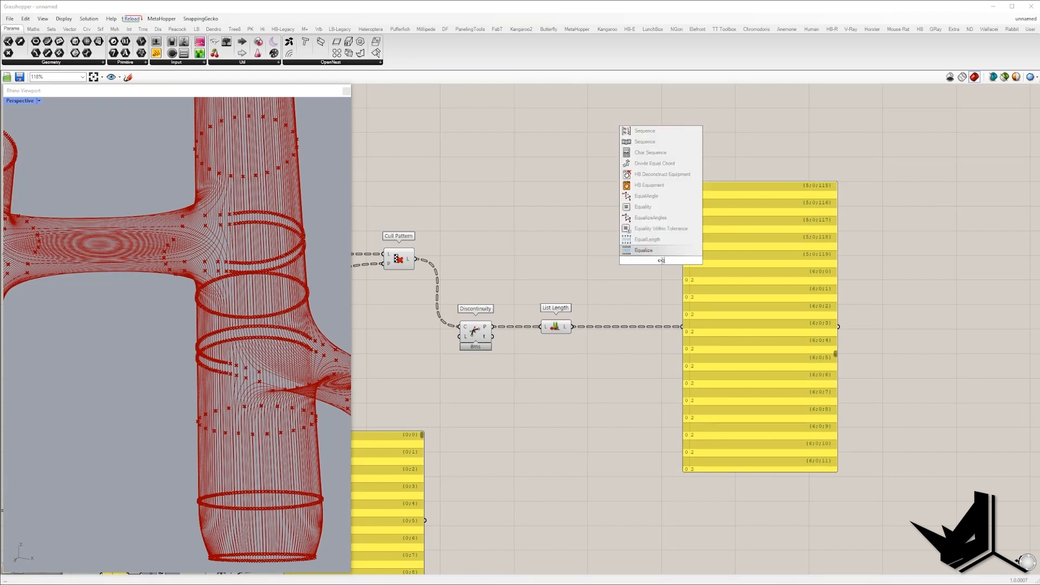
pyautogui.click(636, 210)
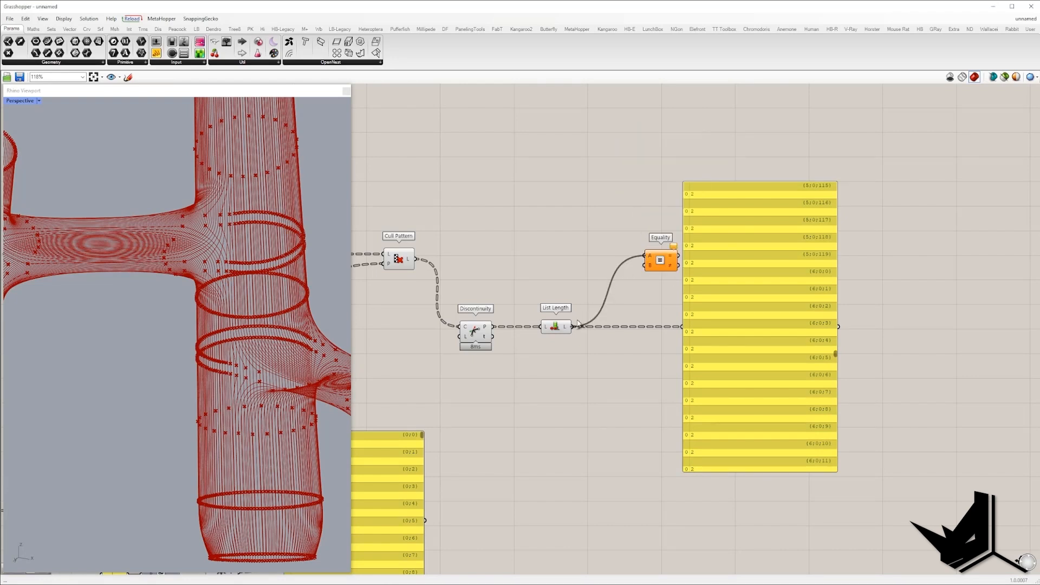
pyautogui.moveTo(659, 260); pyautogui.dragTo(631, 378)
# Add a small Panel containing 2 and connect it to Equality's B input
pyautogui.doubleClick(576, 374)
pyautogui.write('2')
pyautogui.press('Return')
pyautogui.scroll(3, 603, 376)
pyautogui.moveTo(586, 382)
pyautogui.mouseDown()
pyautogui.moveTo(650, 386)
pyautogui.moveTo(568, 383)
pyautogui.mouseUp()
pyautogui.scroll(-3, 568, 382)
pyautogui.click(666, 371)
# Move the large Panel aside, then add a Dispatch and connect Equality's = output to its P input
pyautogui.scroll(-5, 666, 371)
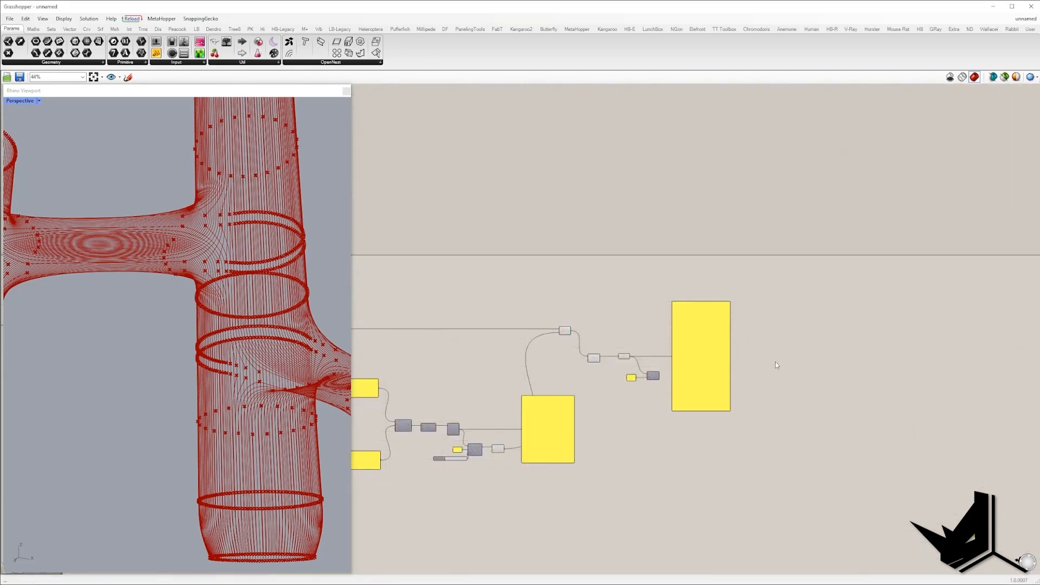
pyautogui.scroll(3, 709, 373)
pyautogui.click(677, 375)
pyautogui.moveTo(677, 375); pyautogui.dragTo(770, 374)
pyautogui.doubleClick(675, 312)
pyautogui.write('dis')
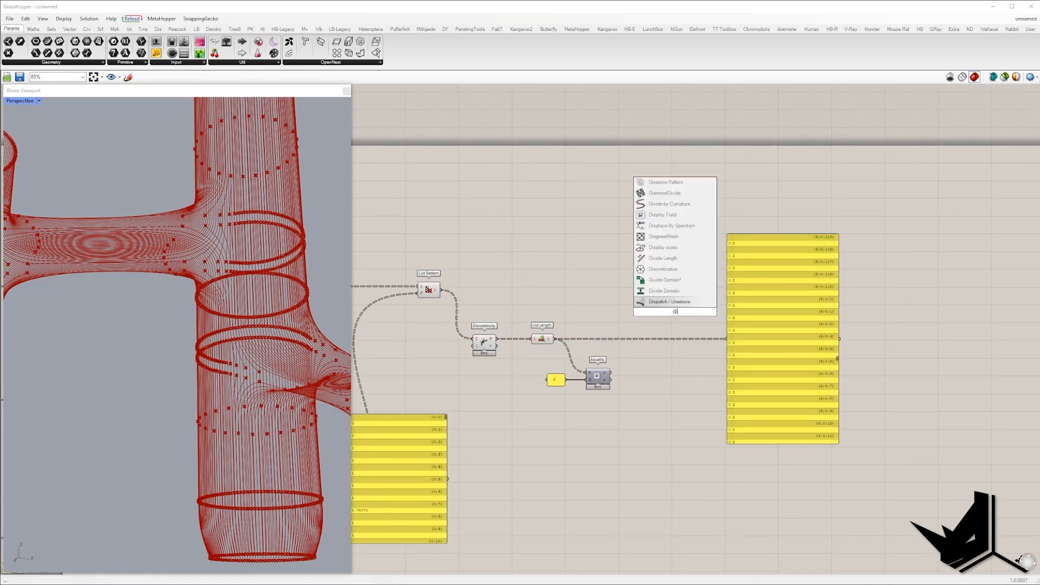
pyautogui.click(662, 292)
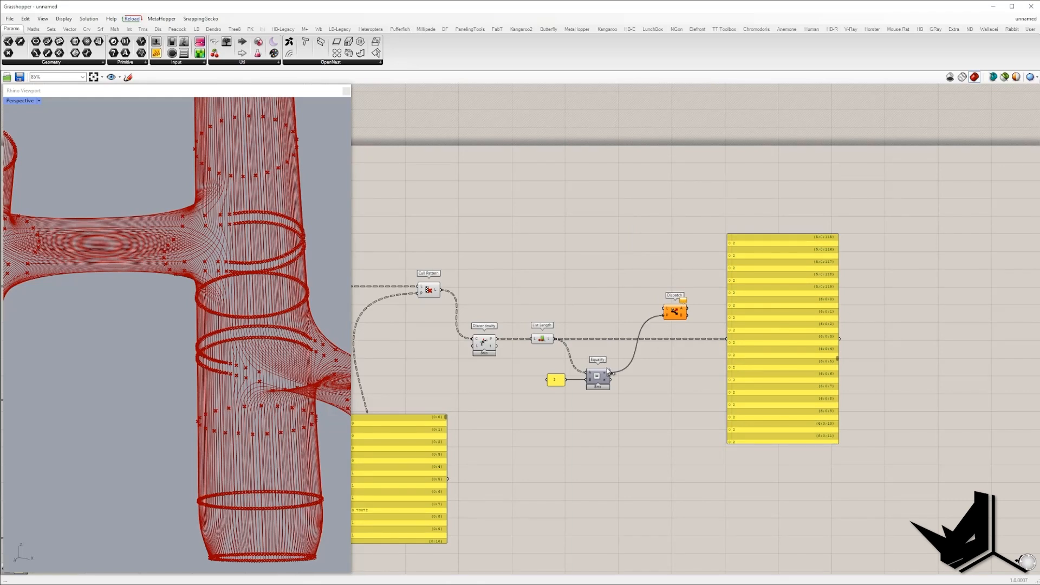
pyautogui.moveTo(615, 372); pyautogui.dragTo(612, 373)
# Reposition Dispatch slightly, then add a Param Viewer below it on Equality's = output
pyautogui.scroll(4, 608, 375)
pyautogui.moveTo(462, 260); pyautogui.dragTo(650, 306, button='right')
pyautogui.scroll(-1, 475, 271)
pyautogui.moveTo(707, 324); pyautogui.dragTo(560, 314, button='right')
pyautogui.moveTo(715, 297); pyautogui.dragTo(700, 279)
pyautogui.scroll(-1, 675, 288)
pyautogui.moveTo(685, 350); pyautogui.dragTo(643, 321, button='right')
pyautogui.scroll(2, 642, 322)
pyautogui.scroll(-2, 467, 203)
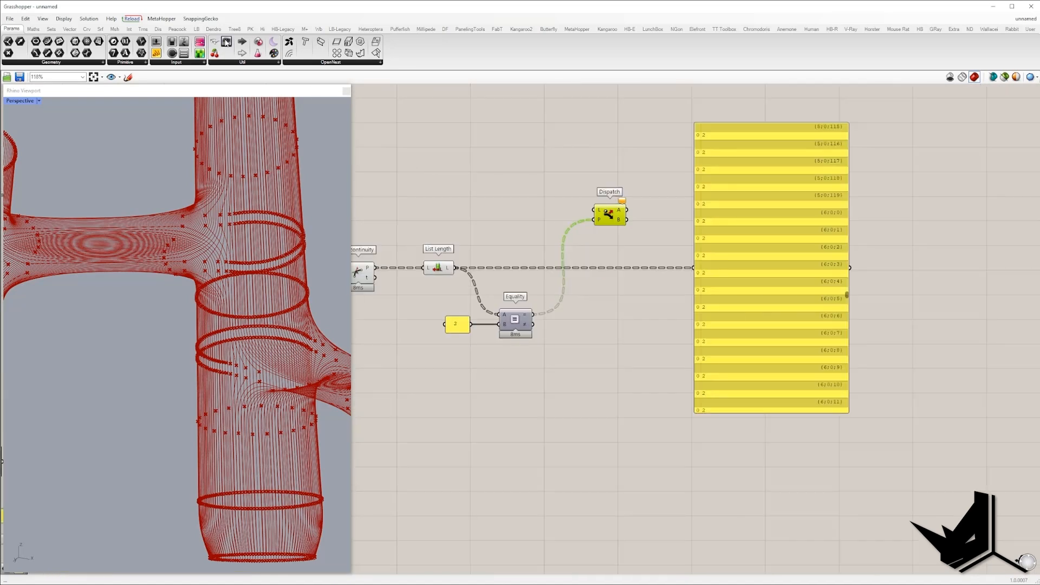
pyautogui.click(578, 312)
pyautogui.moveTo(580, 312); pyautogui.dragTo(544, 318)
pyautogui.moveTo(571, 326); pyautogui.dragTo(620, 390)
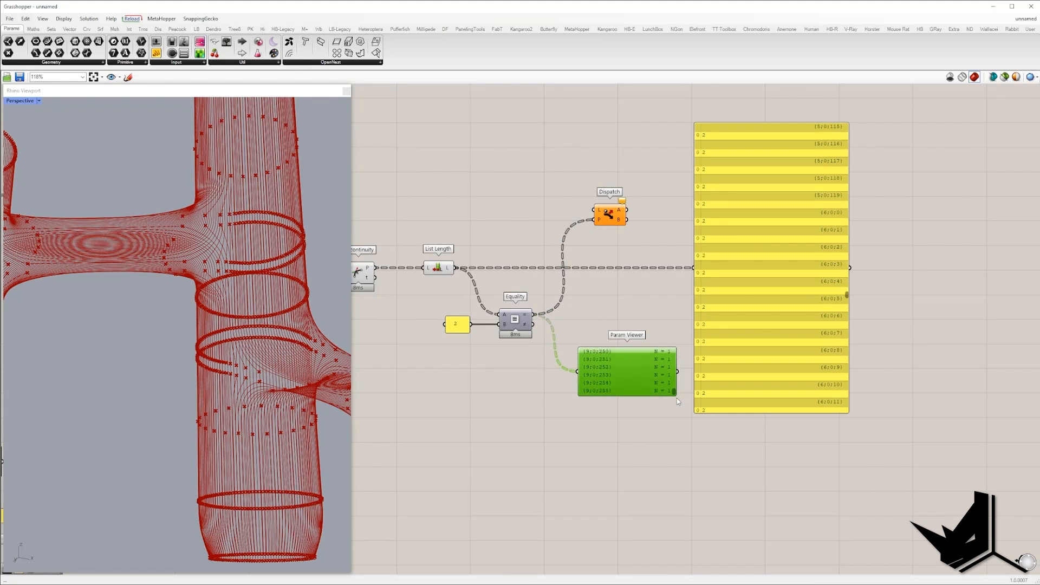
# Simplify Equality's = output and insert a Trim Tree between it and the Param Viewer
pyautogui.rightClick(529, 314)
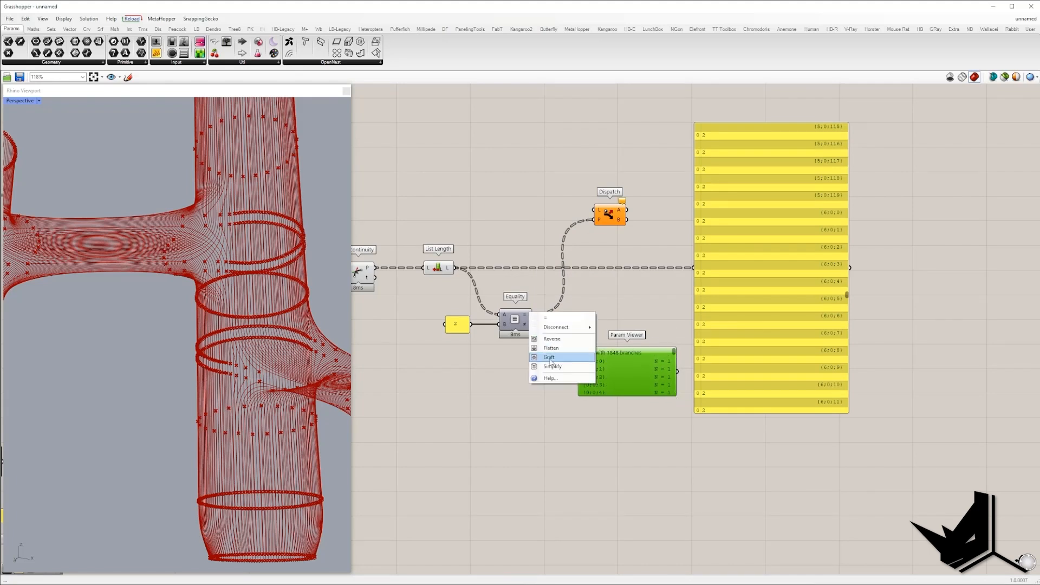
pyautogui.click(557, 369)
pyautogui.doubleClick(535, 379)
pyautogui.write('trim')
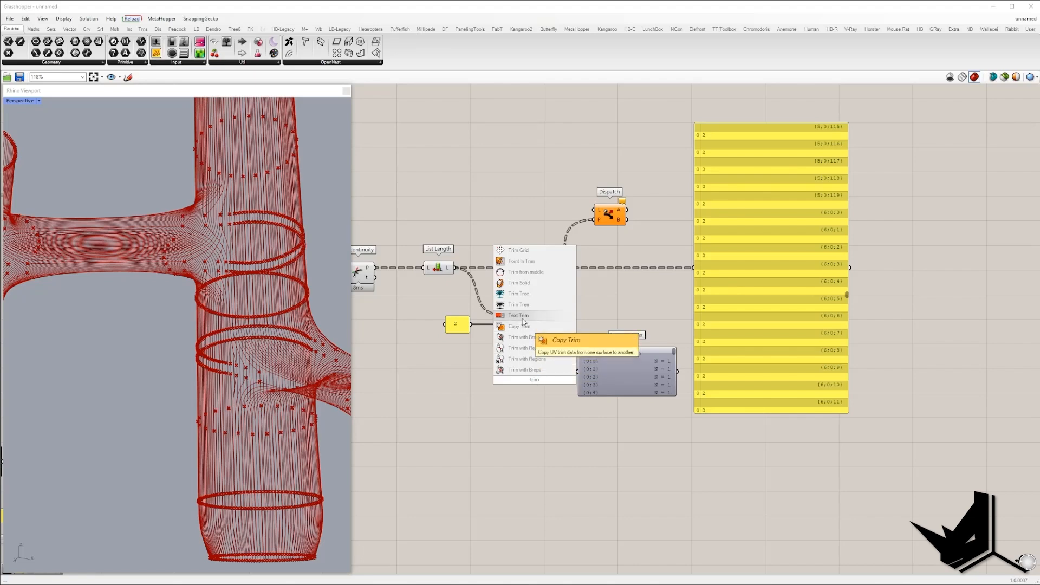
pyautogui.click(525, 323)
pyautogui.moveTo(545, 327); pyautogui.dragTo(577, 372)
pyautogui.moveTo(476, 216); pyautogui.dragTo(716, 331, button='right')
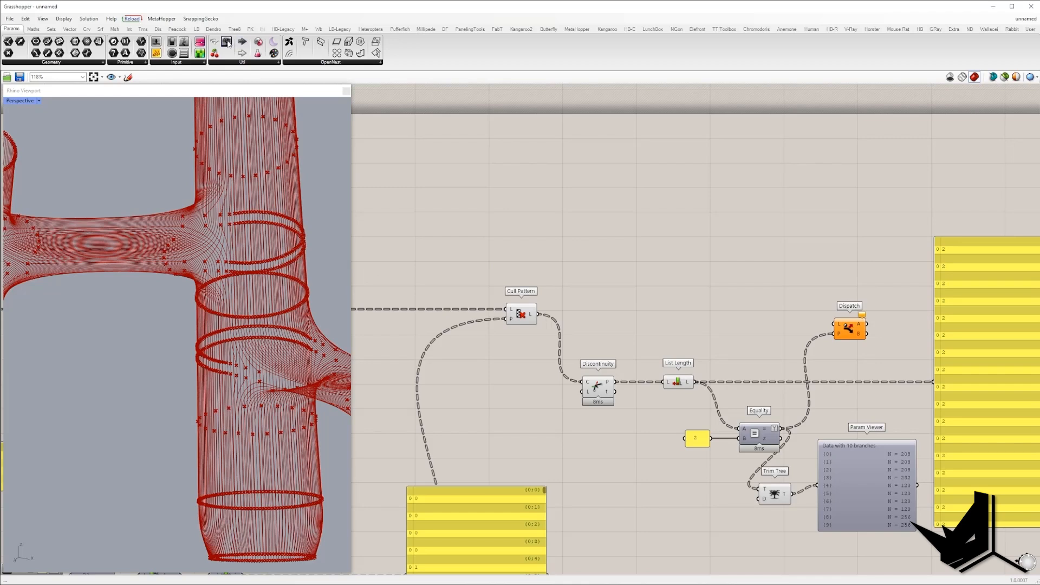
# Add a Param Viewer on Cull Pattern's L output and simplify that output
pyautogui.moveTo(572, 261); pyautogui.dragTo(569, 259)
pyautogui.moveTo(538, 314); pyautogui.dragTo(645, 258)
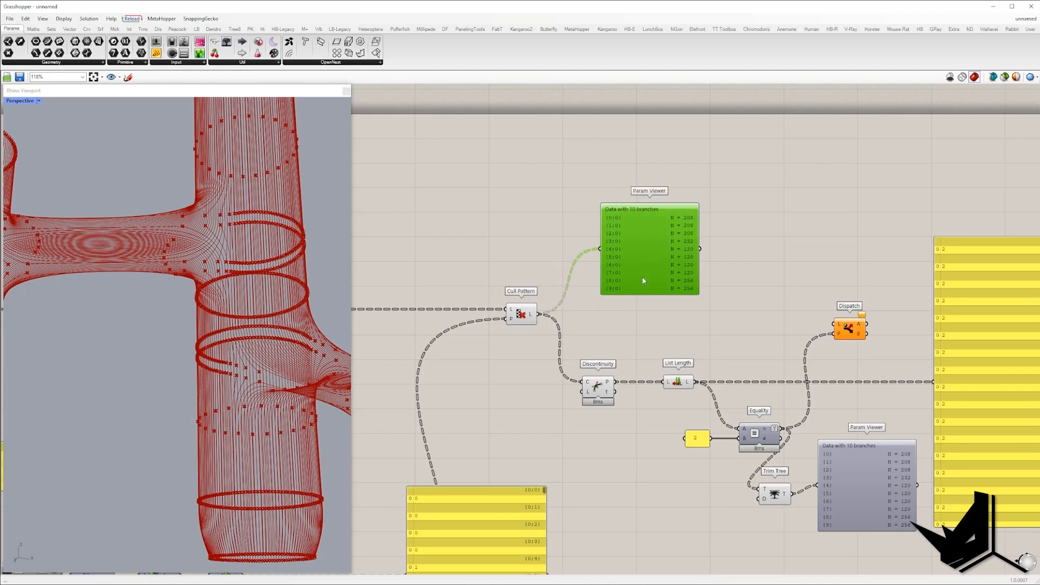
pyautogui.moveTo(587, 274); pyautogui.dragTo(495, 252, button='right')
pyautogui.scroll(-2, 574, 307)
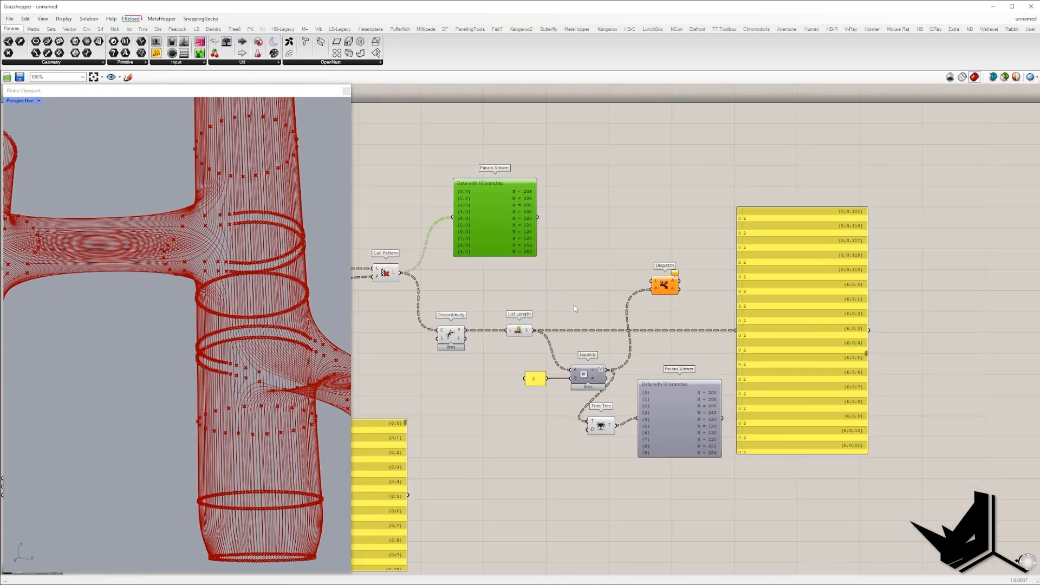
pyautogui.rightClick(395, 270)
pyautogui.click(424, 334)
pyautogui.moveTo(570, 296); pyautogui.dragTo(527, 281, button='right')
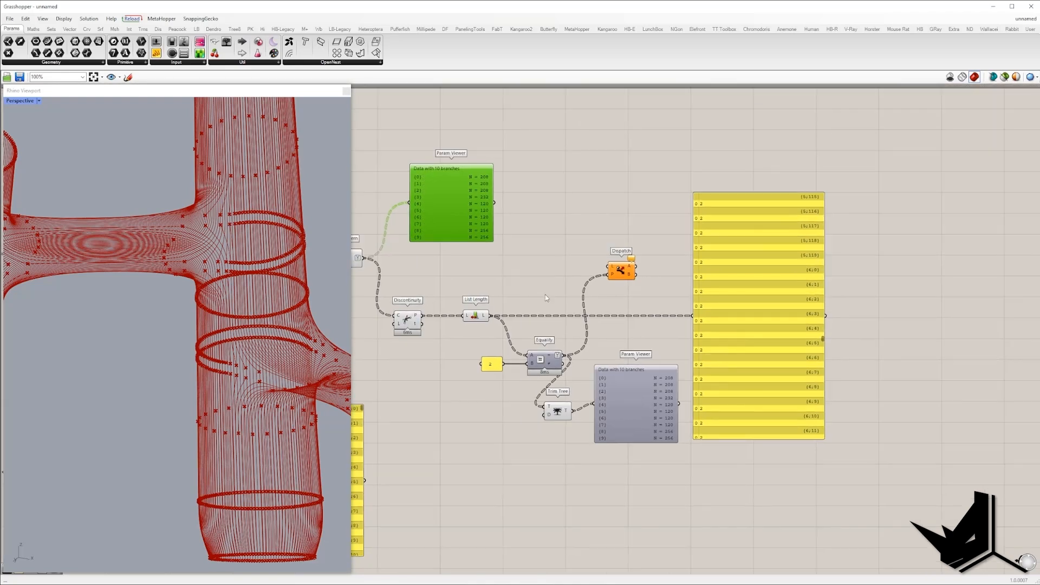
# Place Trim Tree beside Equality, then wire its output to Dispatch's P input and Cull Pattern's L output to Dispatch's L input
pyautogui.moveTo(633, 395); pyautogui.dragTo(636, 412)
pyautogui.moveTo(566, 416); pyautogui.dragTo(611, 366)
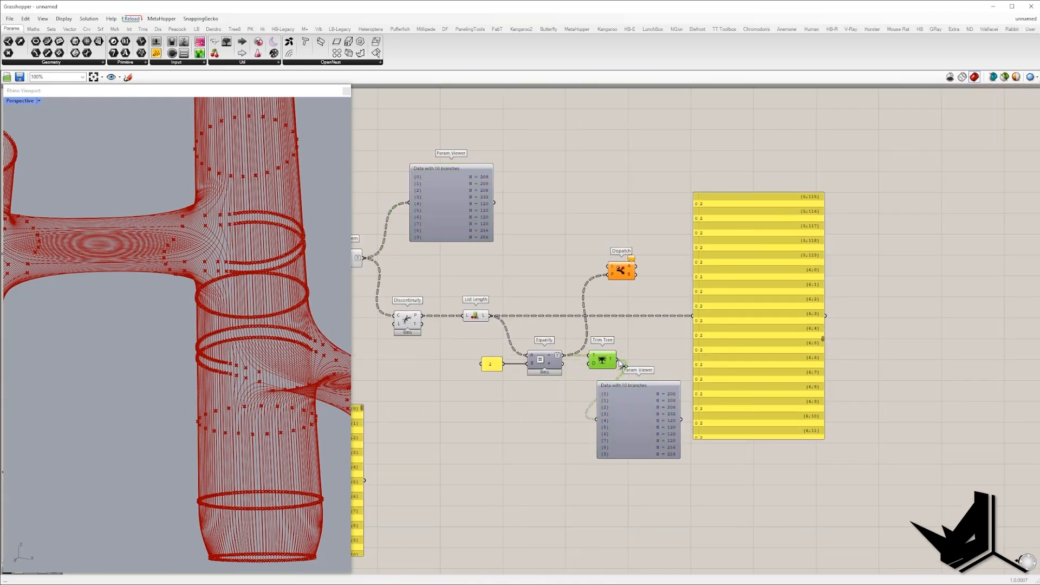
pyautogui.scroll(-1, 482, 264)
pyautogui.moveTo(482, 264); pyautogui.dragTo(383, 260)
pyautogui.moveTo(596, 274); pyautogui.dragTo(602, 267)
pyautogui.moveTo(453, 238); pyautogui.dragTo(521, 244, button='right')
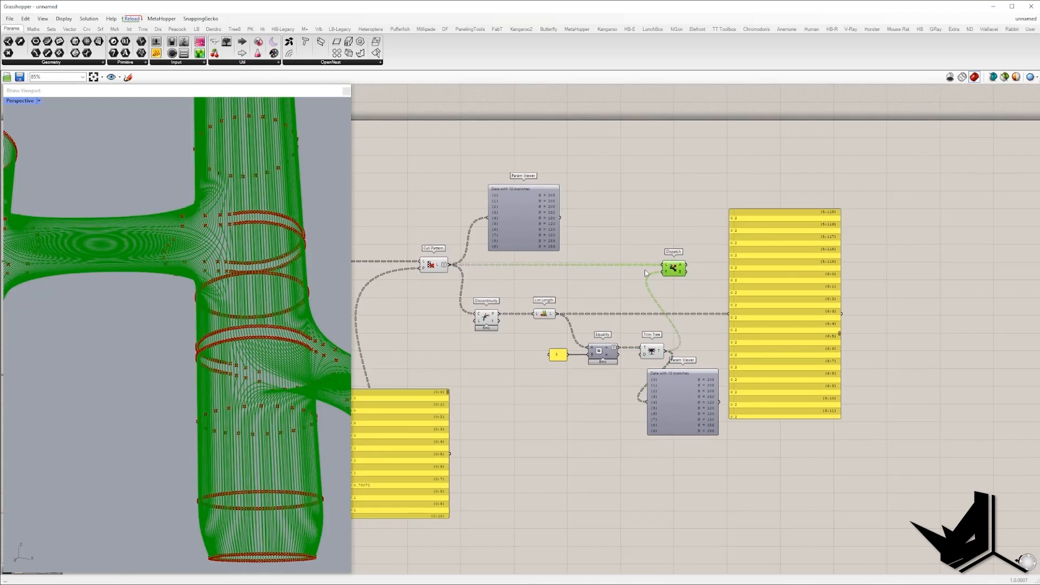
# Delete the Param Viewer attached to Cull Pattern, then add a Curve parameter on Dispatch's A output
pyautogui.click(512, 252)
pyautogui.press('Delete')
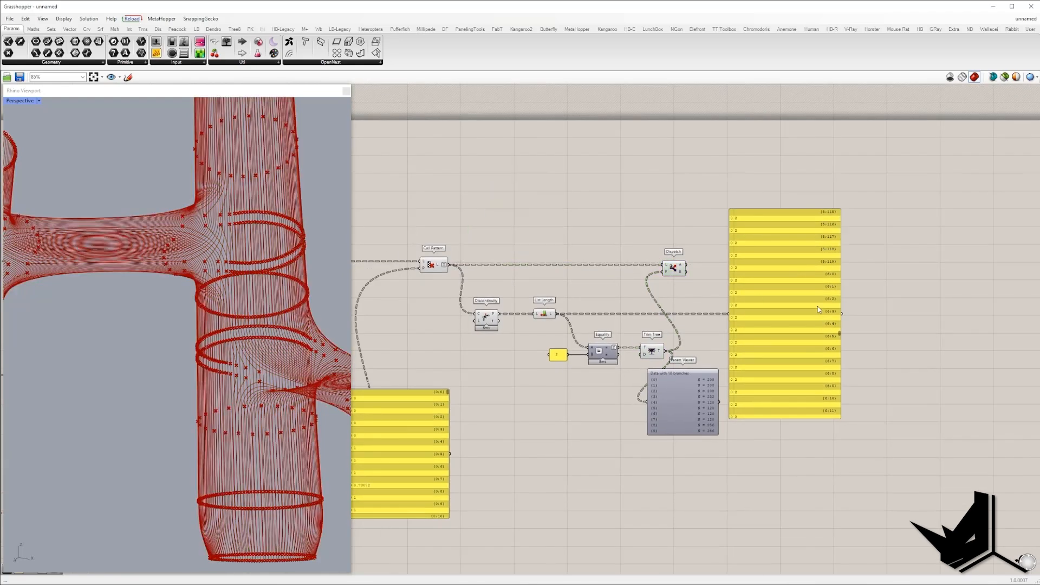
pyautogui.doubleClick(702, 250)
pyautogui.write('dcrv')
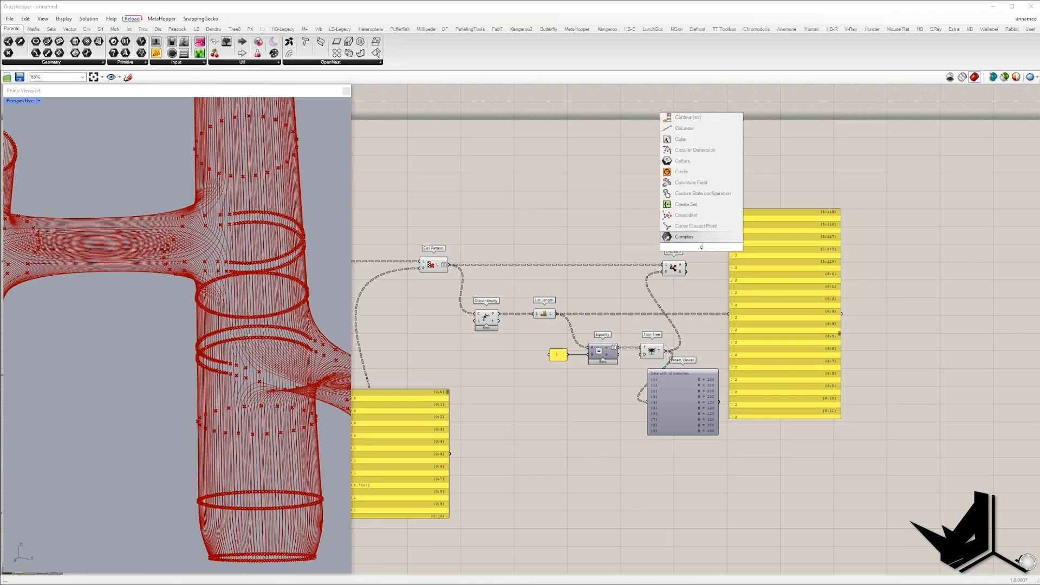
pyautogui.click(691, 237)
pyautogui.moveTo(700, 248); pyautogui.dragTo(707, 232)
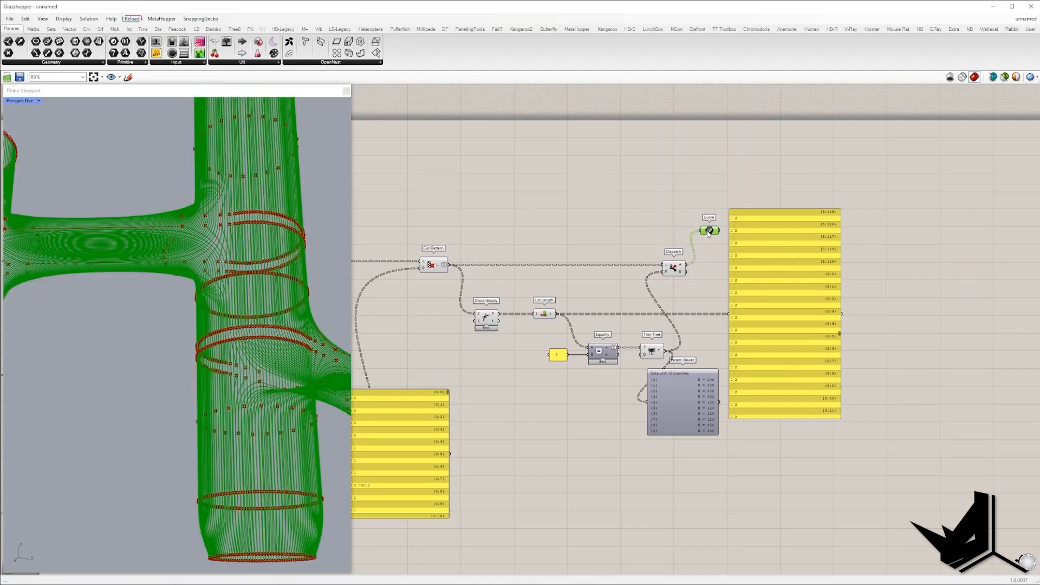
# Delete the remaining Param Viewer and large Panel beside Dispatch, then add a second Curve parameter on Dispatch's B output
pyautogui.scroll(-6, 257, 228)
pyautogui.moveTo(258, 230); pyautogui.dragTo(261, 257, button='right')
pyautogui.moveTo(765, 450); pyautogui.dragTo(705, 388)
pyautogui.press('Delete')
pyautogui.moveTo(708, 231); pyautogui.dragTo(714, 232)
pyautogui.moveTo(208, 293); pyautogui.dragTo(137, 285, button='right')
pyautogui.scroll(5, 251, 267)
pyautogui.moveTo(710, 233); pyautogui.dragTo(720, 284)
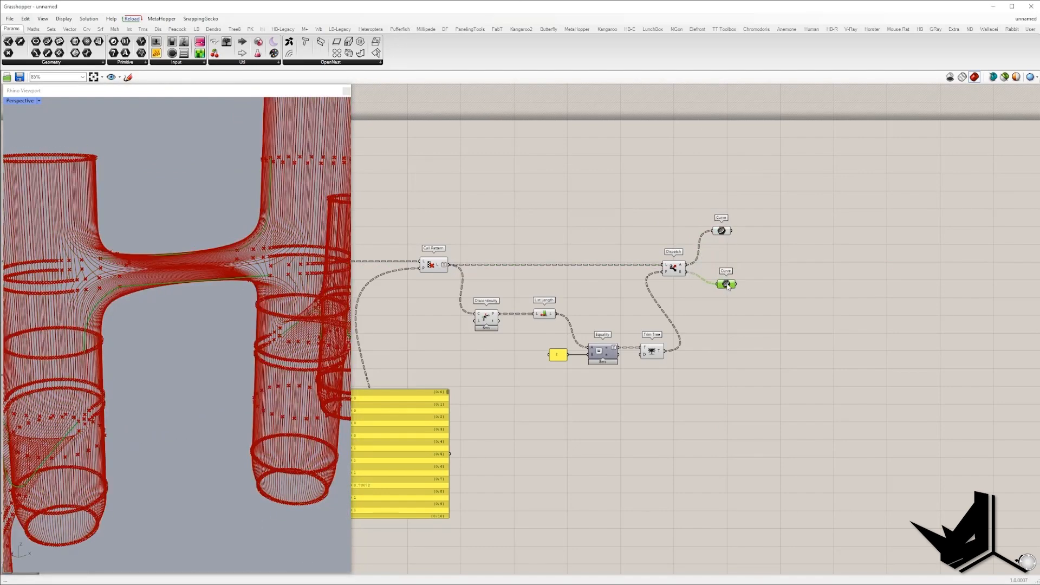
# Turn off the preview of all components from Cull Pattern through Dispatch, leaving out the two Curve parameters
pyautogui.scroll(-2, 715, 314)
pyautogui.moveTo(684, 360); pyautogui.dragTo(498, 236)
pyautogui.rightClick(505, 186)
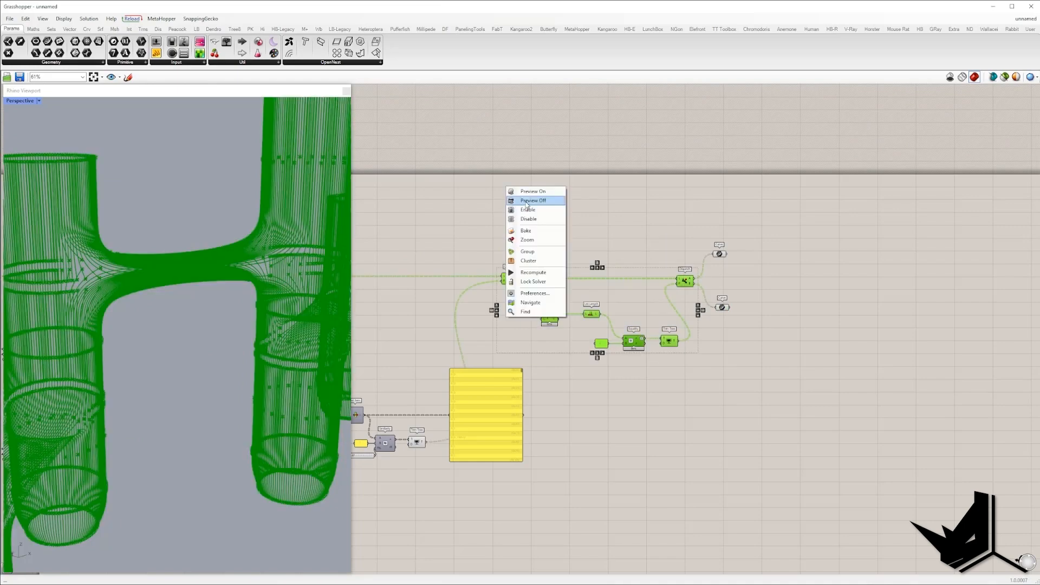
pyautogui.click(528, 202)
# Examine where the curves from Dispatch's B output run along the tubes and bridges in the Rhino viewport
pyautogui.moveTo(281, 267); pyautogui.dragTo(247, 266, button='right')
pyautogui.click(722, 307)
pyautogui.moveTo(168, 276); pyautogui.dragTo(109, 236, button='right')
pyautogui.scroll(-3, 201, 280)
pyautogui.scroll(6, 107, 233)
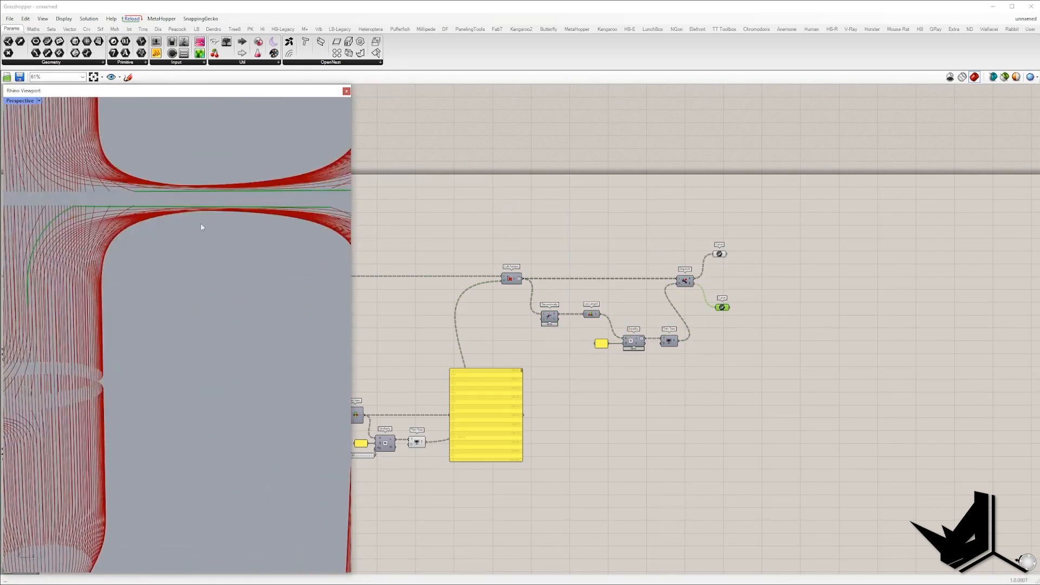
pyautogui.scroll(-6, 277, 258)
pyautogui.moveTo(276, 258); pyautogui.dragTo(254, 272, button='right')
pyautogui.scroll(7, 154, 290)
pyautogui.scroll(-6, 162, 290)
pyautogui.moveTo(158, 291); pyautogui.dragTo(255, 325, button='right')
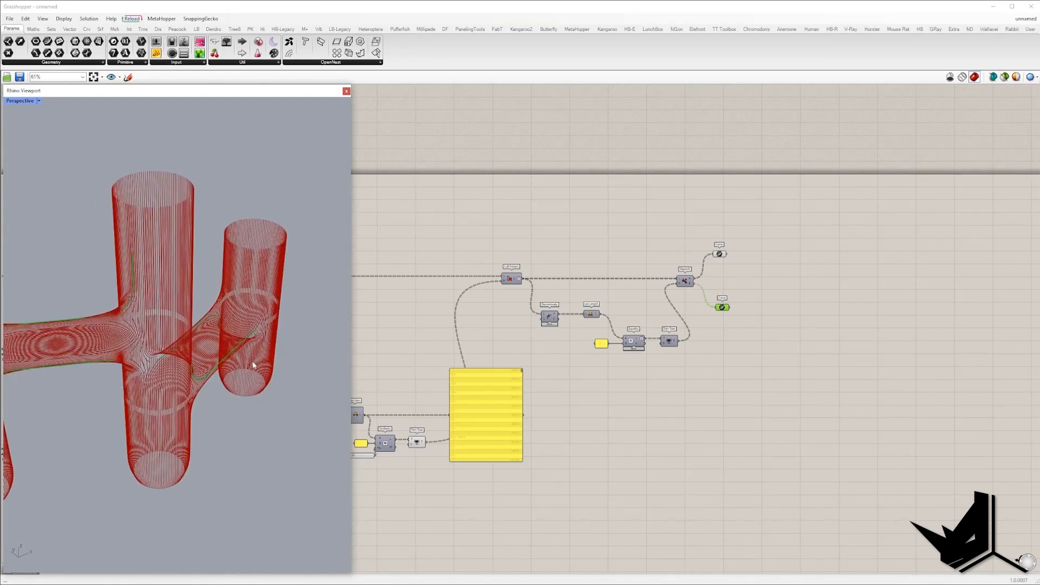
# Add a Discontinuity component below the Curve parameter on Dispatch's B output and connect that Curve to its C input
pyautogui.doubleClick(830, 294)
pyautogui.write('disc')
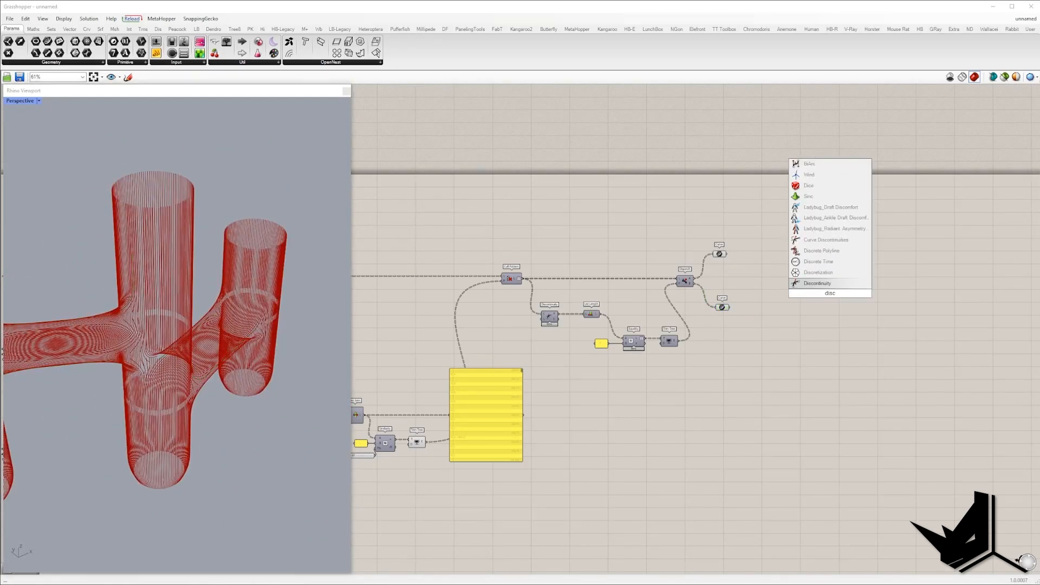
pyautogui.press('Return')
pyautogui.scroll(3, 823, 292)
pyautogui.moveTo(641, 320); pyautogui.dragTo(671, 373)
# Add a Shatter component, connect the lower Curve to its C input and Discontinuity's t output to its t input, and align both components
pyautogui.doubleClick(728, 322)
pyautogui.write('sha')
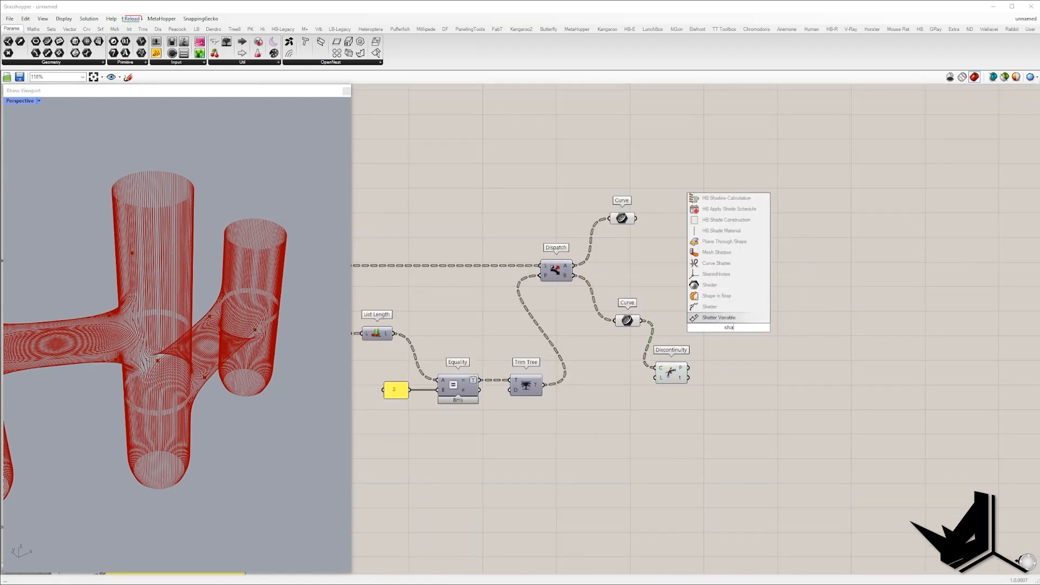
pyautogui.click(710, 306)
pyautogui.scroll(3, 687, 327)
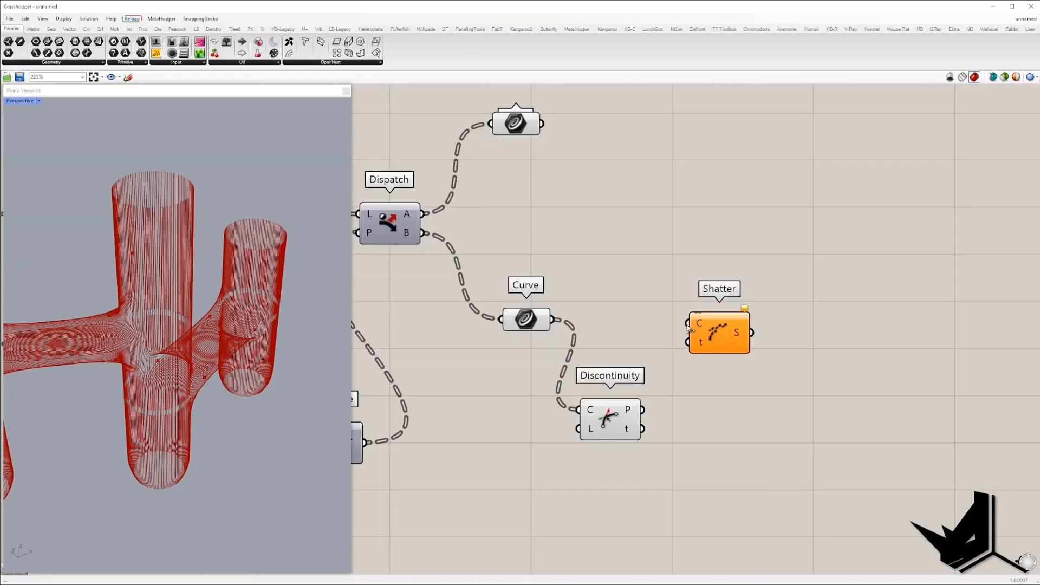
pyautogui.moveTo(592, 325); pyautogui.dragTo(553, 320)
pyautogui.moveTo(658, 406); pyautogui.dragTo(642, 429)
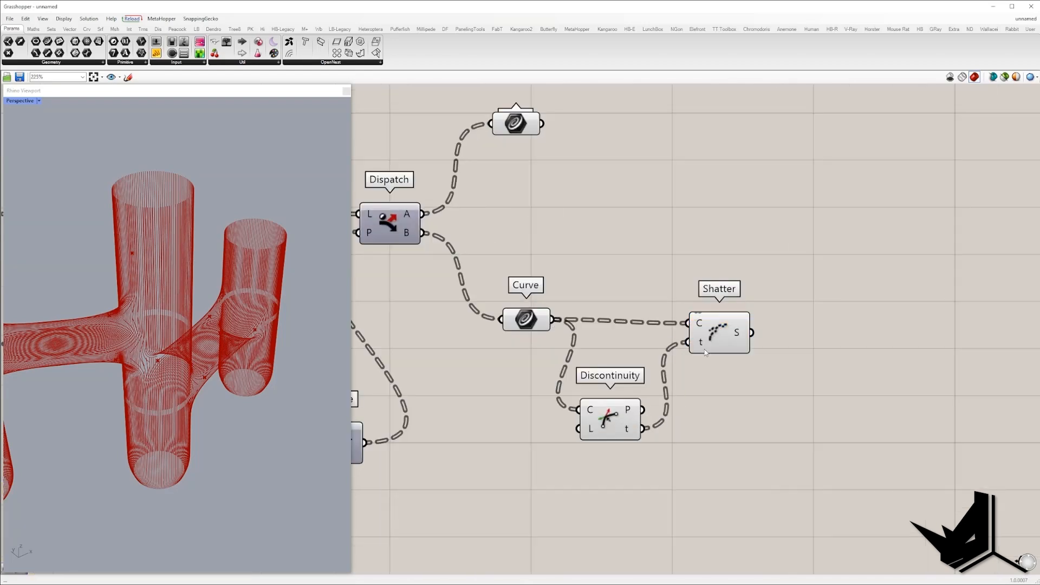
pyautogui.moveTo(721, 340); pyautogui.dragTo(743, 336)
pyautogui.moveTo(619, 419); pyautogui.dragTo(639, 398)
# Check the discontinuity points, then hide the preview of the Curve parameter on Dispatch's A output to isolate the B curves
pyautogui.scroll(10, 168, 312)
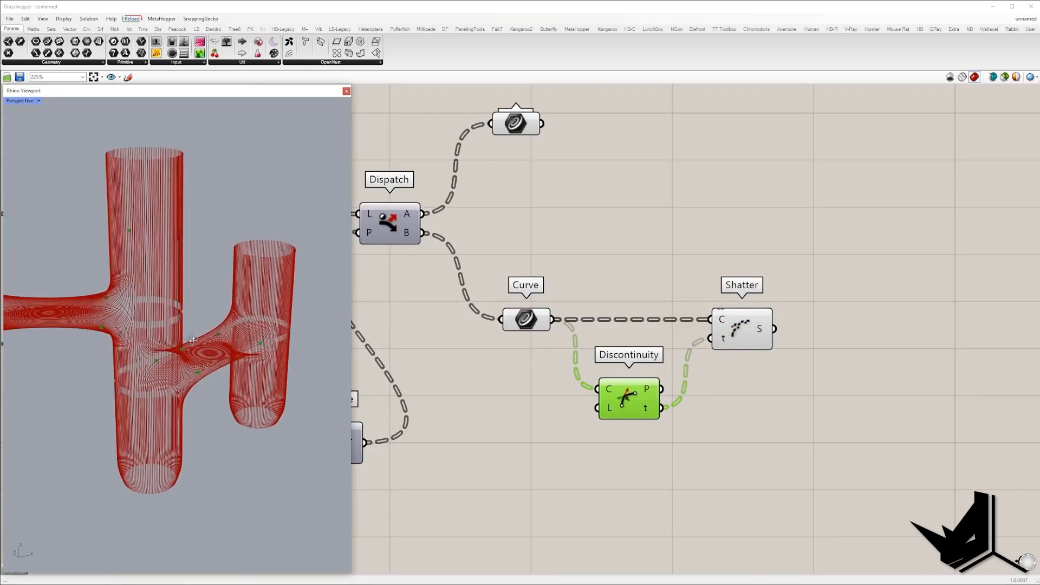
pyautogui.moveTo(169, 312); pyautogui.dragTo(215, 267, button='right')
pyautogui.scroll(6, 157, 341)
pyautogui.scroll(-4, 648, 291)
pyautogui.moveTo(633, 264); pyautogui.dragTo(580, 204)
pyautogui.middleClick(603, 171)
pyautogui.click(605, 170)
pyautogui.moveTo(222, 266)
pyautogui.mouseDown(button='right')
pyautogui.moveTo(152, 352)
pyautogui.moveTo(206, 313)
pyautogui.moveTo(105, 250)
pyautogui.mouseUp(button='right')
pyautogui.scroll(-4, 165, 344)
pyautogui.scroll(-3, 152, 352)
# Capture the viewport around two kinked curves and mark one curve's kink, its two segments and the Shatter component in red
pyautogui.press('Print')
pyautogui.moveTo(102, 248); pyautogui.dragTo(344, 443)
pyautogui.moveTo(158, 348); pyautogui.dragTo(158, 351)
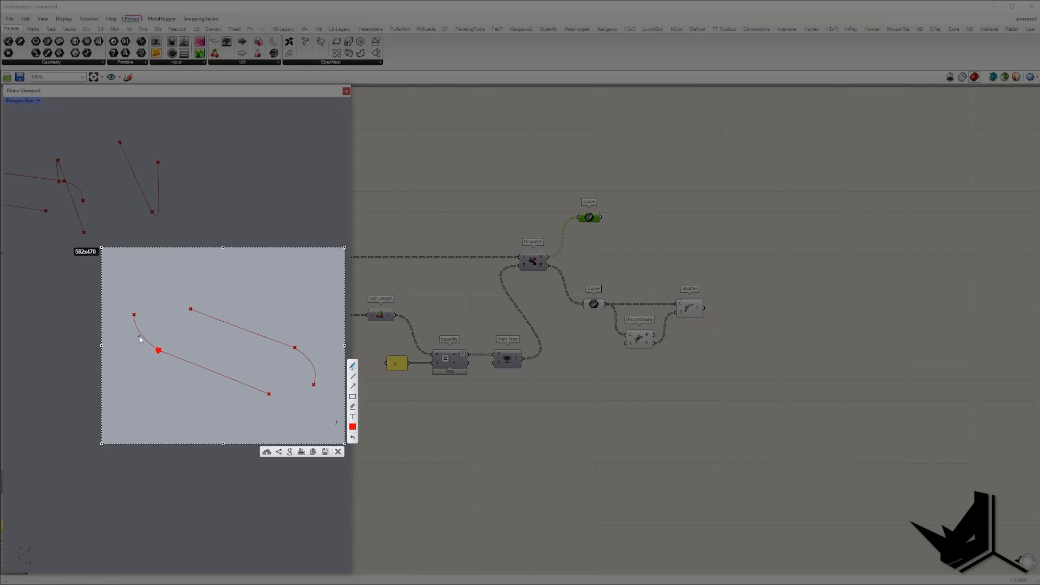
pyautogui.moveTo(129, 317)
pyautogui.mouseDown()
pyautogui.moveTo(143, 350)
pyautogui.moveTo(273, 405)
pyautogui.mouseUp()
pyautogui.moveTo(699, 272)
pyautogui.mouseDown()
pyautogui.moveTo(662, 295)
pyautogui.moveTo(691, 266)
pyautogui.mouseUp()
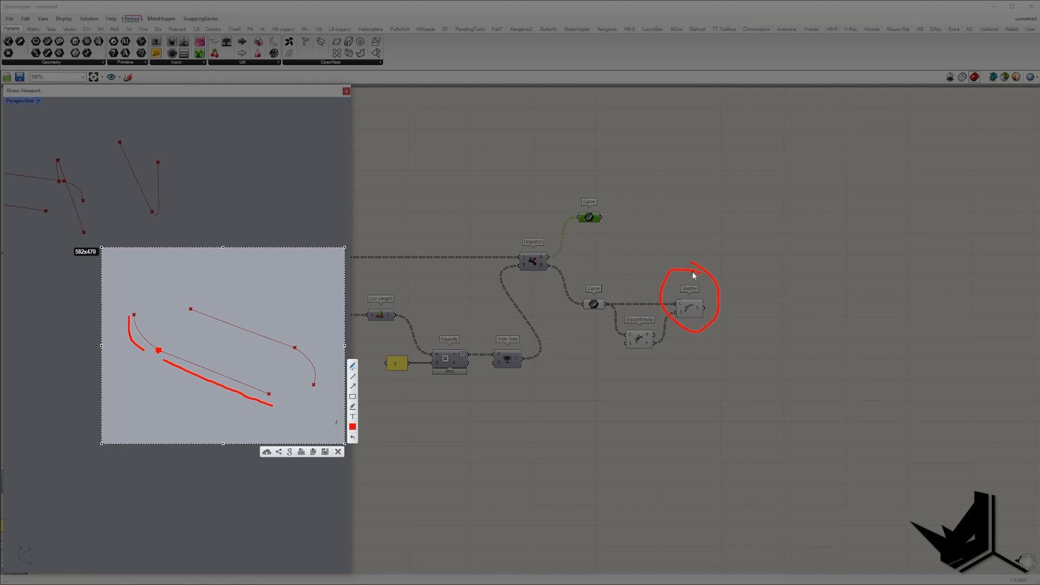
pyautogui.press('Escape')
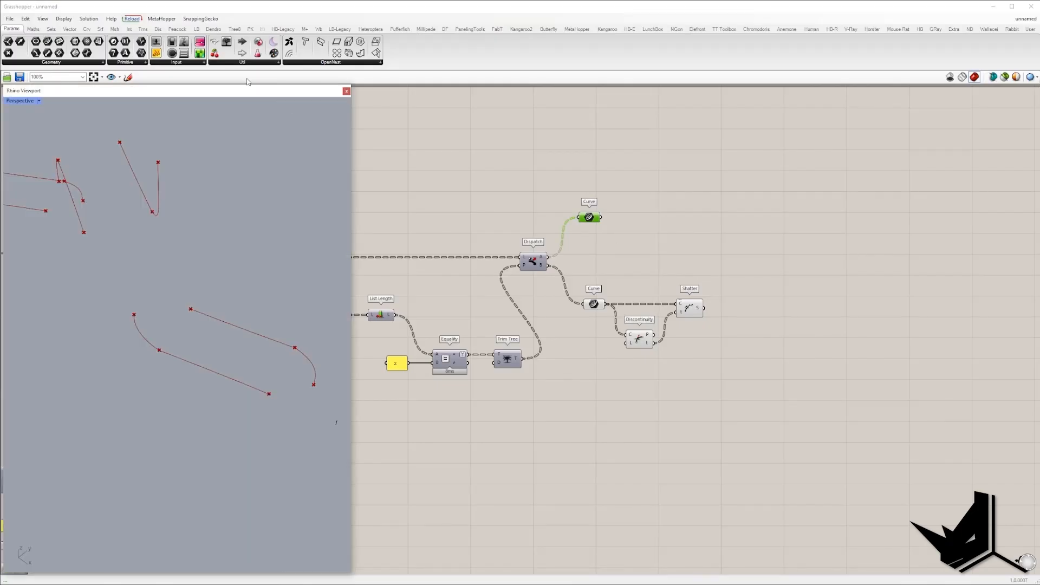
# Add a Panel on Shatter's S output, enlarge it and move it away from the component
pyautogui.click(160, 56)
pyautogui.click(743, 309)
pyautogui.moveTo(704, 309); pyautogui.dragTo(861, 488)
pyautogui.moveTo(824, 399); pyautogui.dragTo(862, 324)
pyautogui.moveTo(153, 317); pyautogui.dragTo(182, 284, button='right')
pyautogui.moveTo(704, 387); pyautogui.dragTo(524, 390, button='right')
pyautogui.moveTo(612, 342); pyautogui.dragTo(686, 342)
# Add a Divide Curve component below Shatter and connect Shatter's S output to its C input
pyautogui.doubleClick(572, 344)
pyautogui.write('disc')
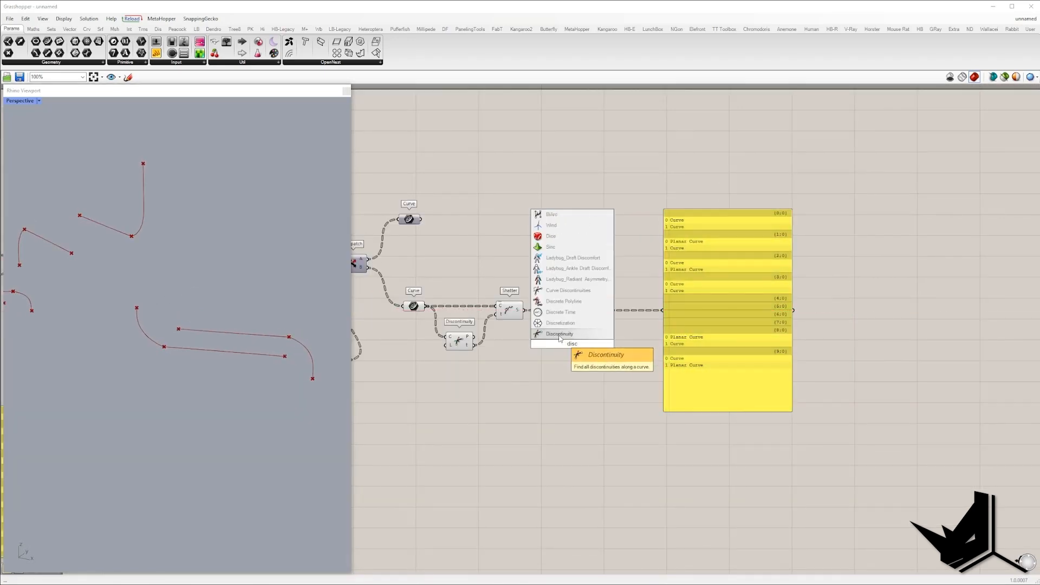
pyautogui.write('divide')
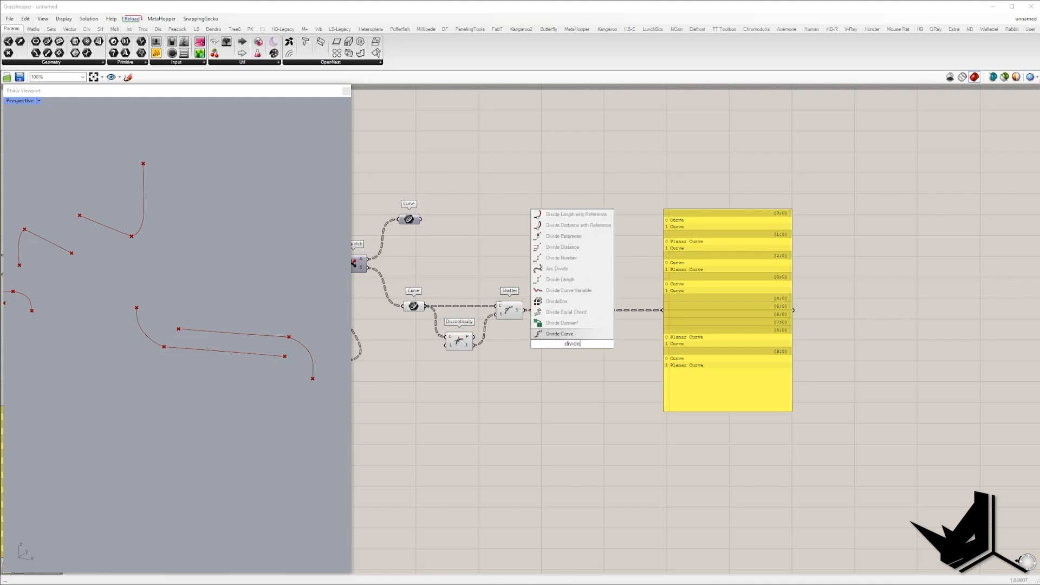
pyautogui.press('Return')
pyautogui.moveTo(531, 319); pyautogui.dragTo(524, 309)
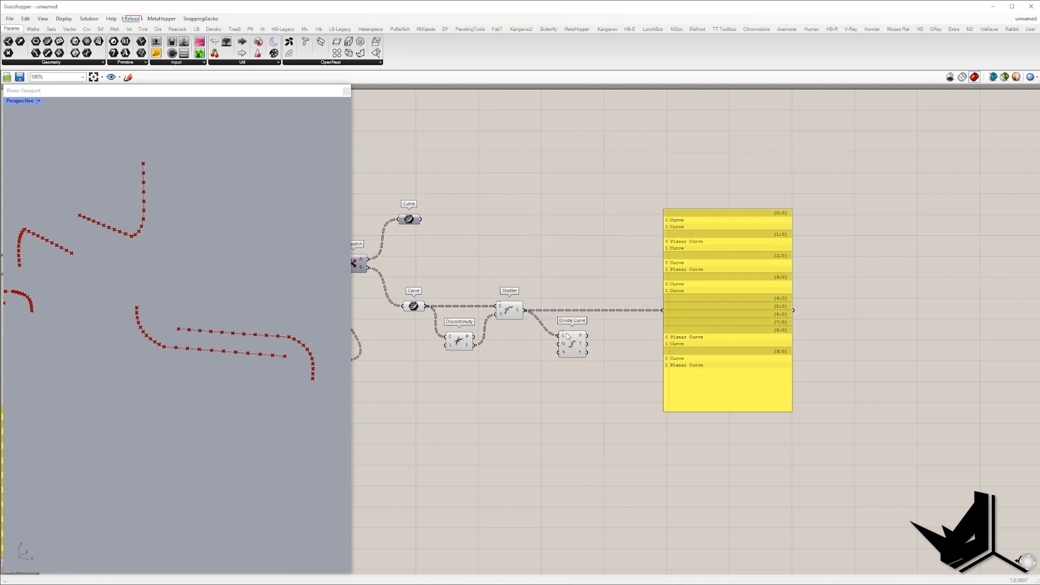
pyautogui.moveTo(558, 348); pyautogui.dragTo(567, 378)
pyautogui.scroll(2, 183, 355)
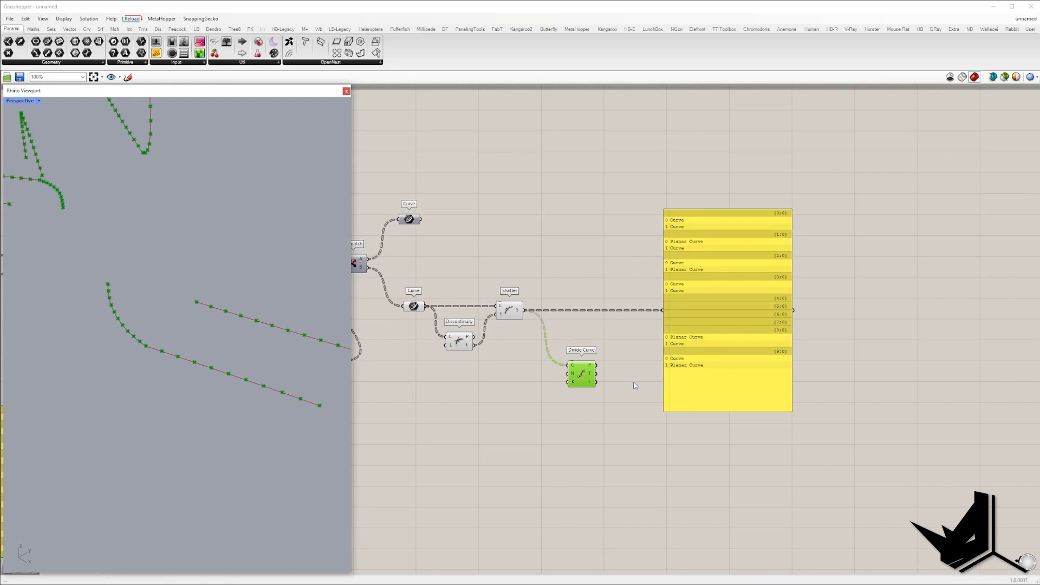
# Add a List Item on Divide Curve's P output and give it an extra +1 output
pyautogui.doubleClick(640, 367)
pyautogui.write('item')
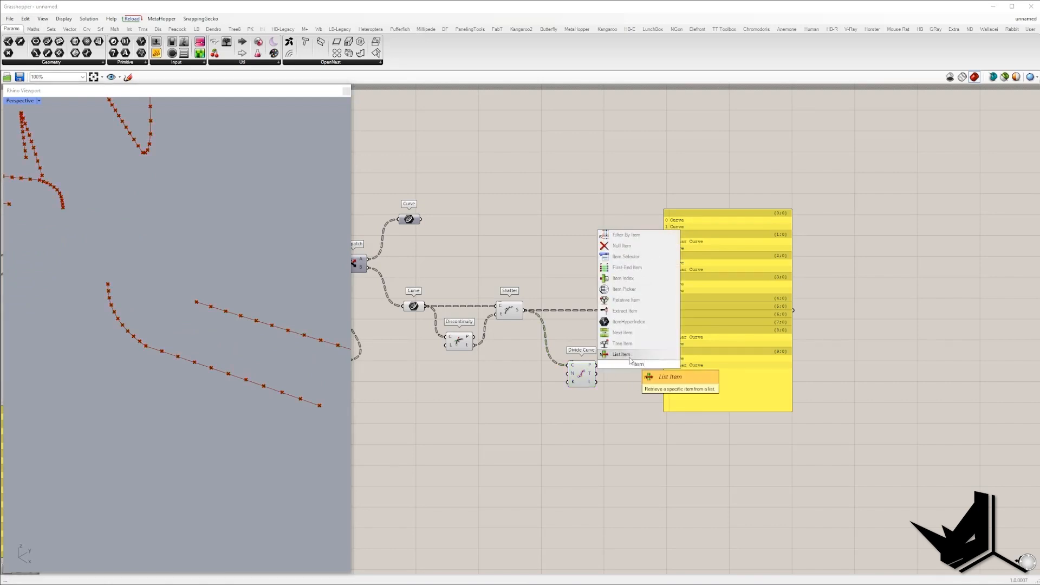
pyautogui.press('Return')
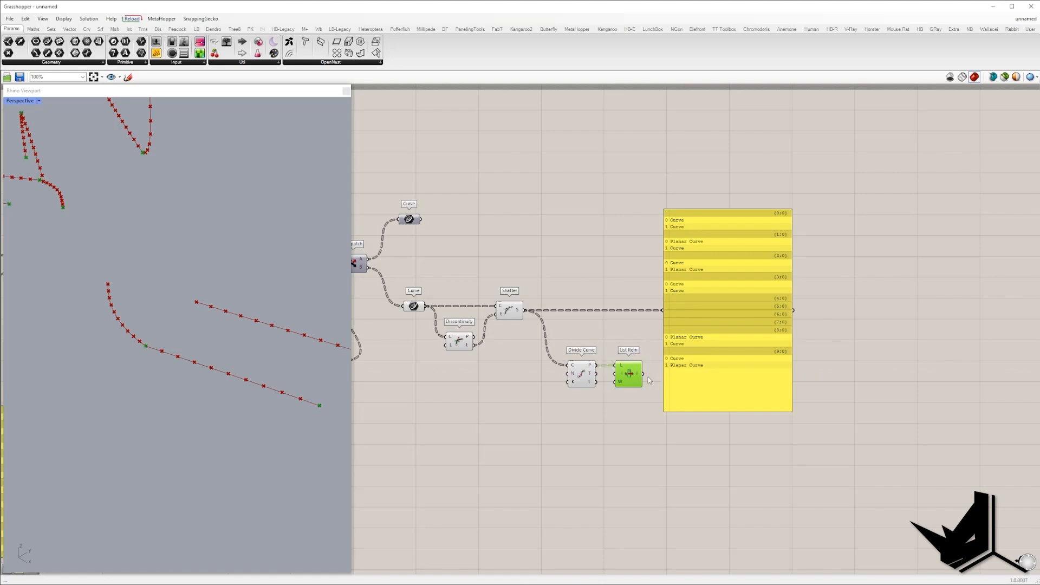
pyautogui.scroll(6, 628, 385)
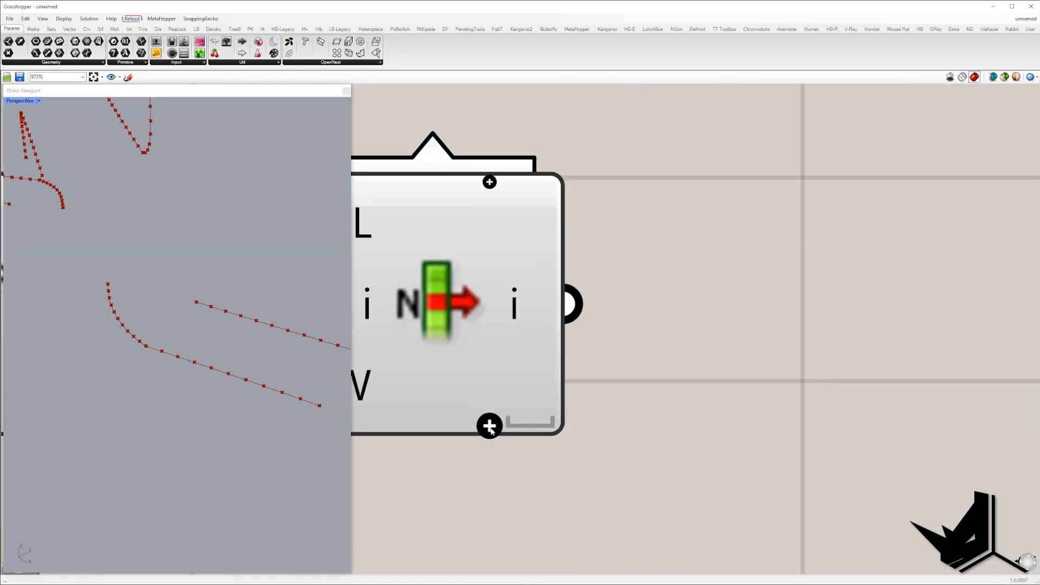
pyautogui.click(490, 426)
pyautogui.scroll(-4, 603, 377)
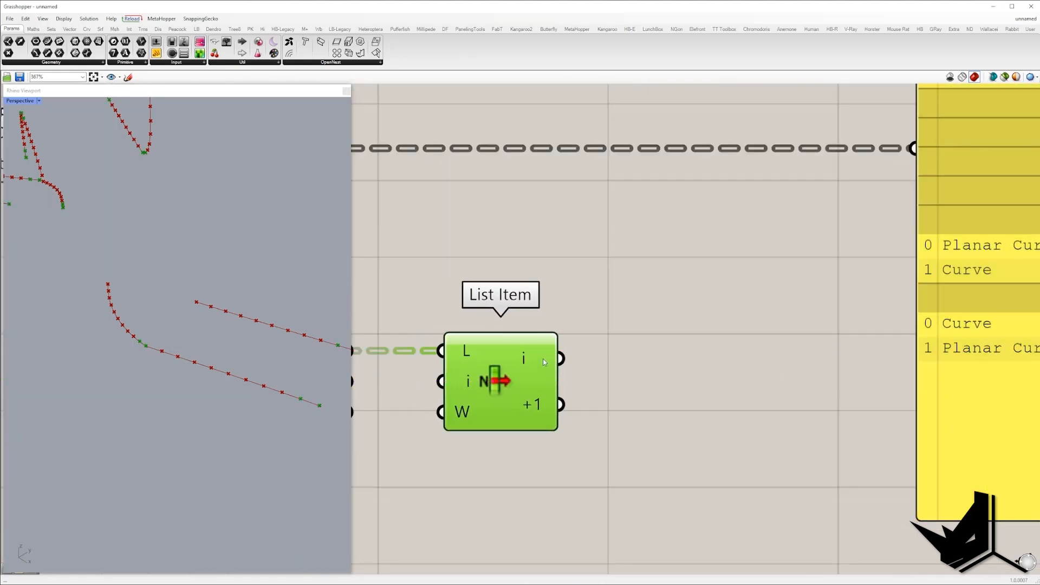
pyautogui.scroll(-2, 543, 359)
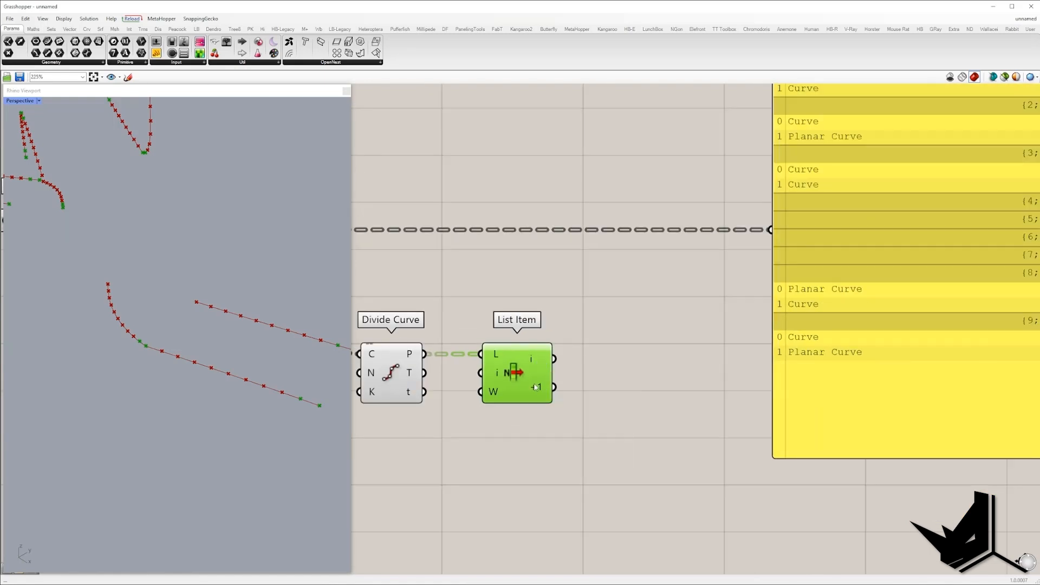
pyautogui.scroll(-1, 533, 383)
# Add a Vector 2Pt and connect List Item's i output to its A input and the +1 output to its B input
pyautogui.doubleClick(591, 373)
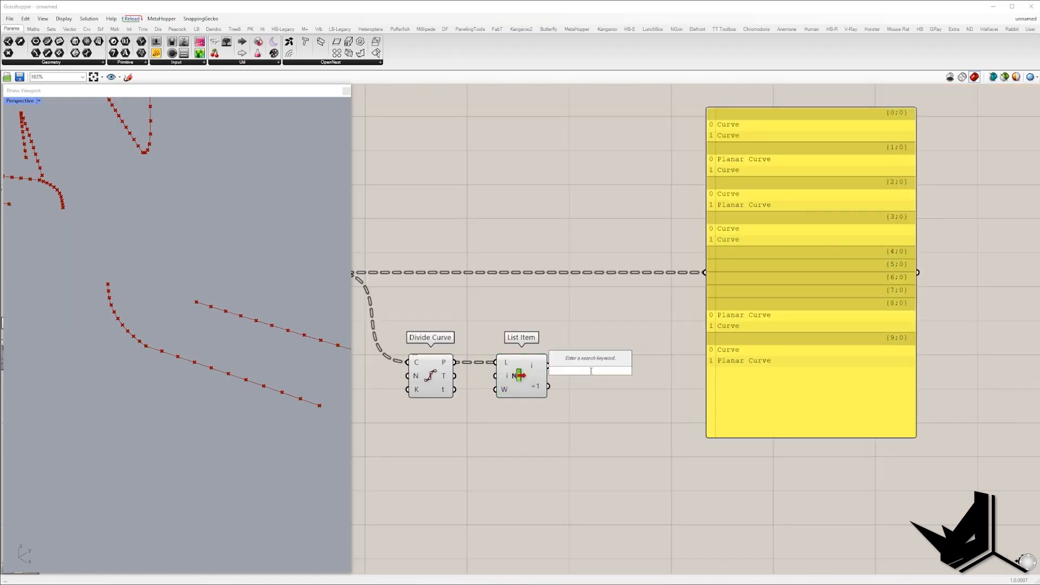
pyautogui.write('vec')
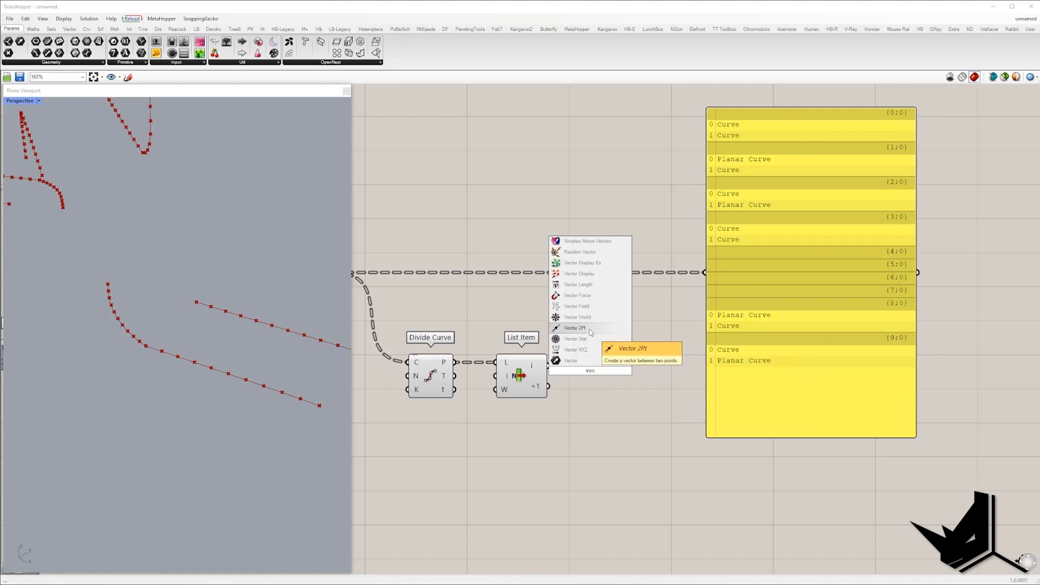
pyautogui.click(589, 330)
pyautogui.moveTo(547, 387); pyautogui.dragTo(548, 387)
pyautogui.moveTo(602, 364); pyautogui.dragTo(606, 380)
# Capture the viewport area and sketch red arrows showing the starting directions of the straight and curved segments
pyautogui.scroll(-2, 606, 380)
pyautogui.scroll(-3, 225, 356)
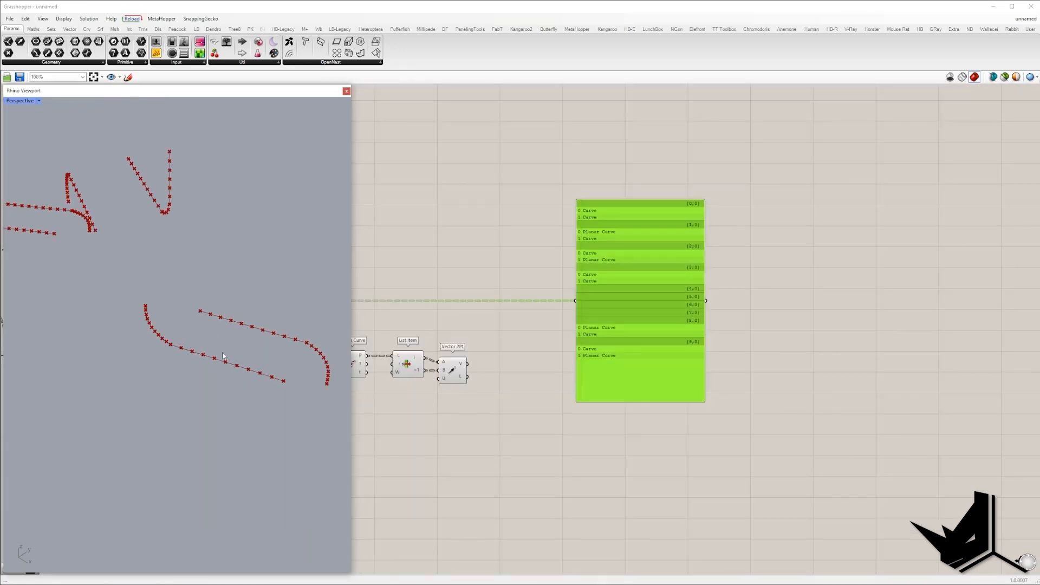
pyautogui.moveTo(225, 355)
pyautogui.mouseDown(button='right')
pyautogui.moveTo(211, 367)
pyautogui.moveTo(231, 342)
pyautogui.mouseUp(button='right')
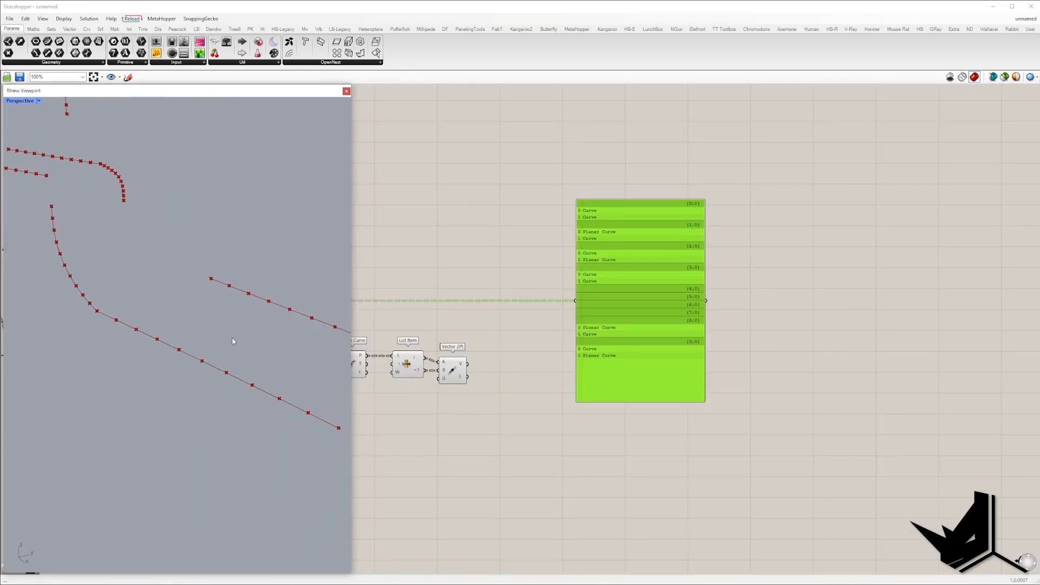
pyautogui.press('Print')
pyautogui.moveTo(26, 136); pyautogui.dragTo(382, 459)
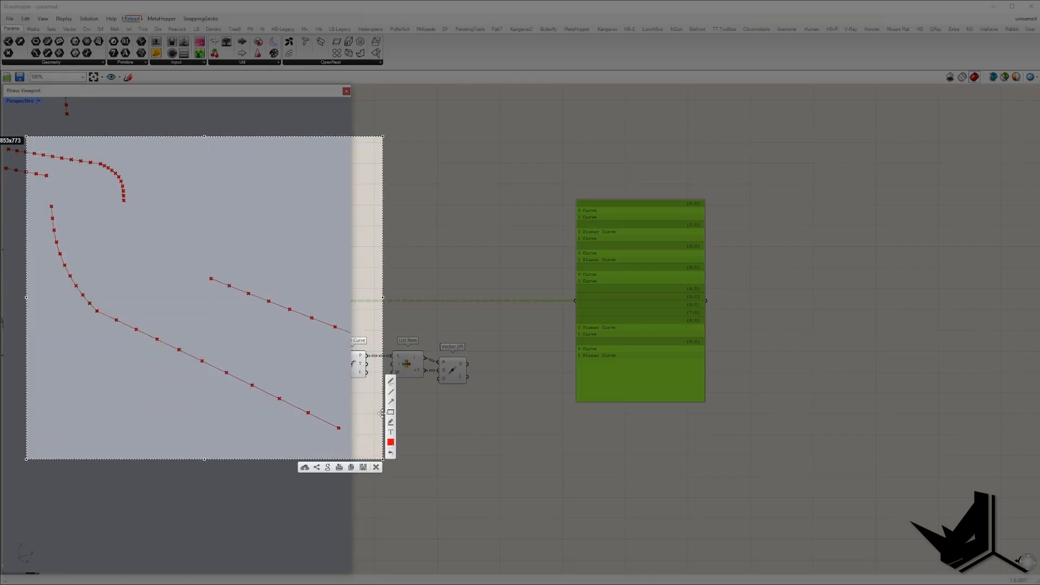
pyautogui.click(338, 428)
pyautogui.click(306, 412)
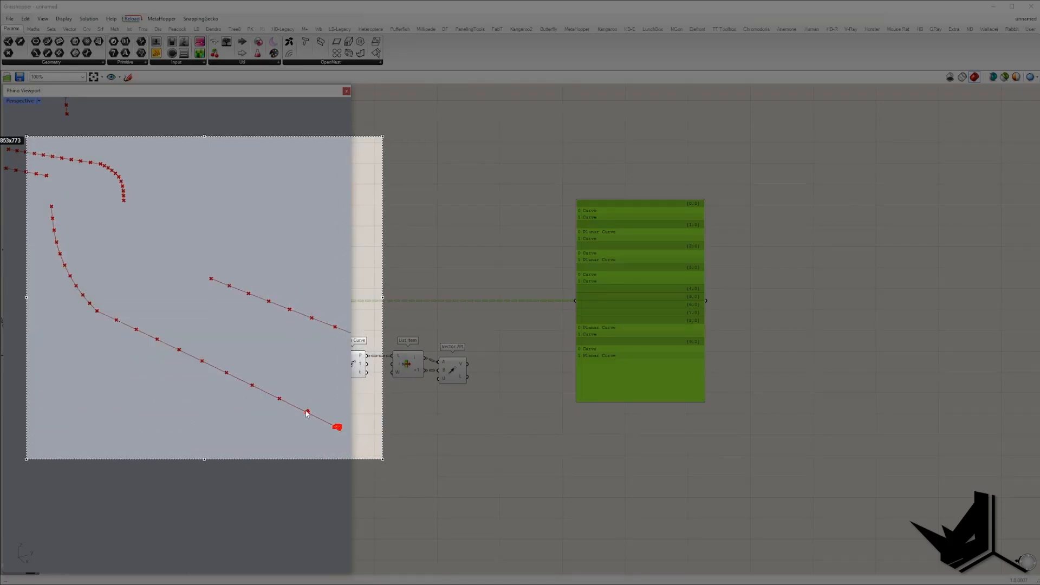
pyautogui.click(96, 310)
pyautogui.click(89, 302)
pyautogui.moveTo(337, 428); pyautogui.dragTo(307, 417)
pyautogui.moveTo(89, 304); pyautogui.dragTo(89, 303)
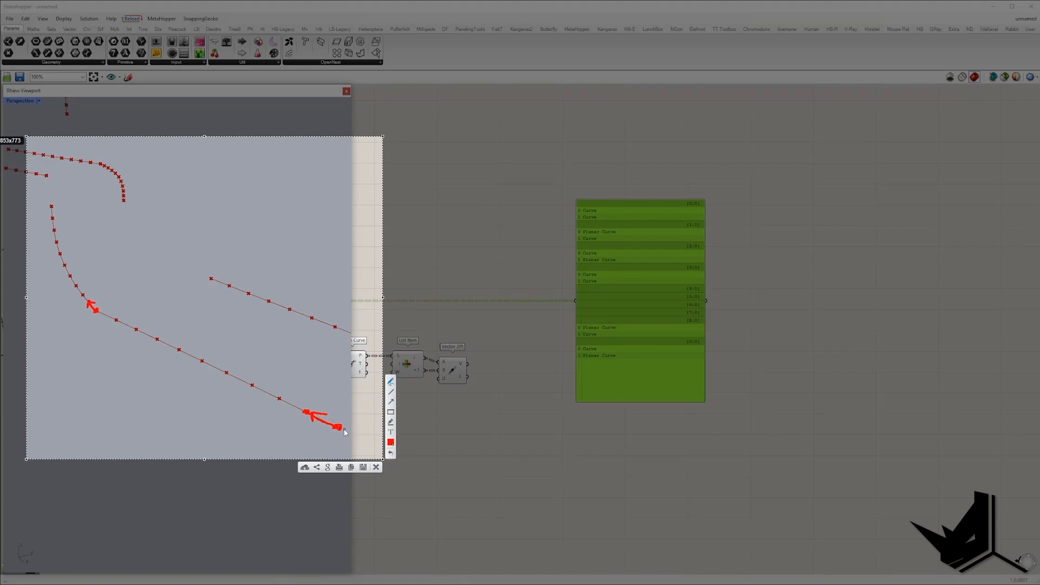
pyautogui.moveTo(345, 432); pyautogui.dragTo(271, 400)
pyautogui.moveTo(126, 327); pyautogui.dragTo(103, 314)
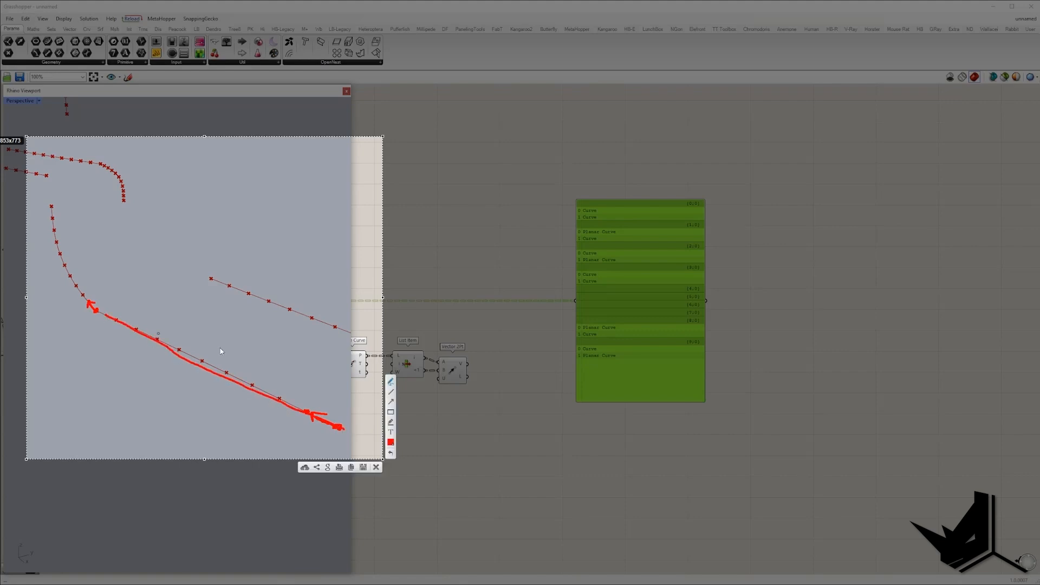
pyautogui.press('Escape')
# Add a Deconstruct Vector on Vector 2Pt's V output and connect its Z output to the Panel
pyautogui.doubleClick(499, 356)
pyautogui.write('dec')
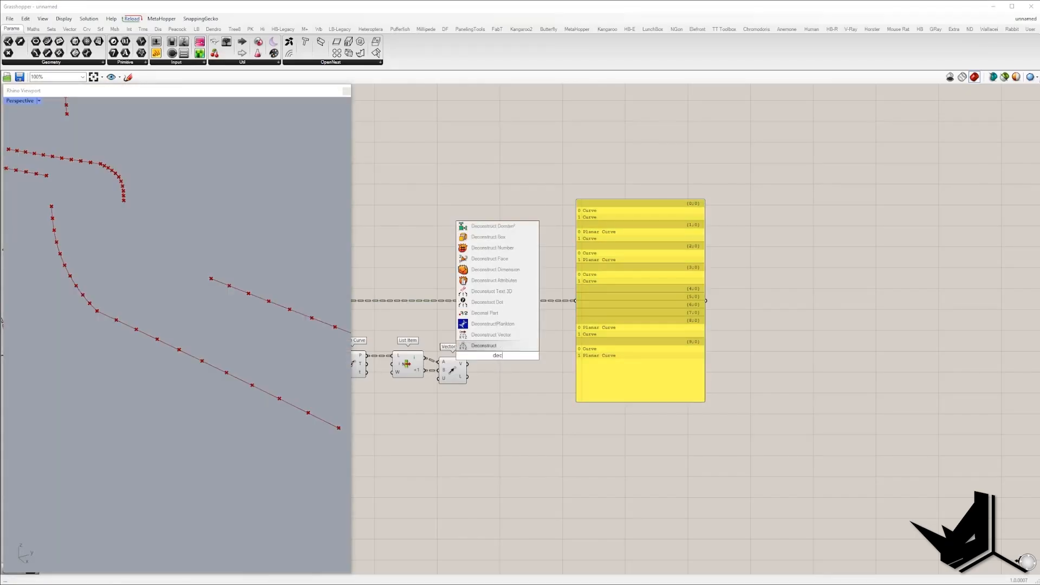
pyautogui.click(505, 335)
pyautogui.moveTo(484, 355); pyautogui.dragTo(515, 372)
pyautogui.moveTo(571, 320); pyautogui.dragTo(575, 320)
pyautogui.click(578, 322)
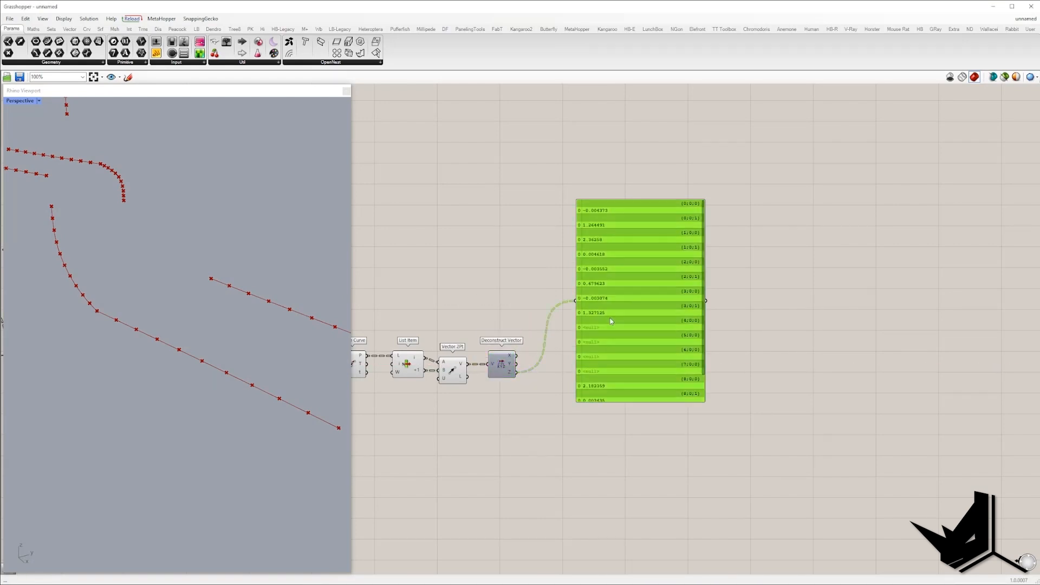
# Simplify the data tree of Deconstruct Vector's Z output
pyautogui.scroll(3, 580, 325)
pyautogui.moveTo(595, 349); pyautogui.dragTo(685, 349, button='right')
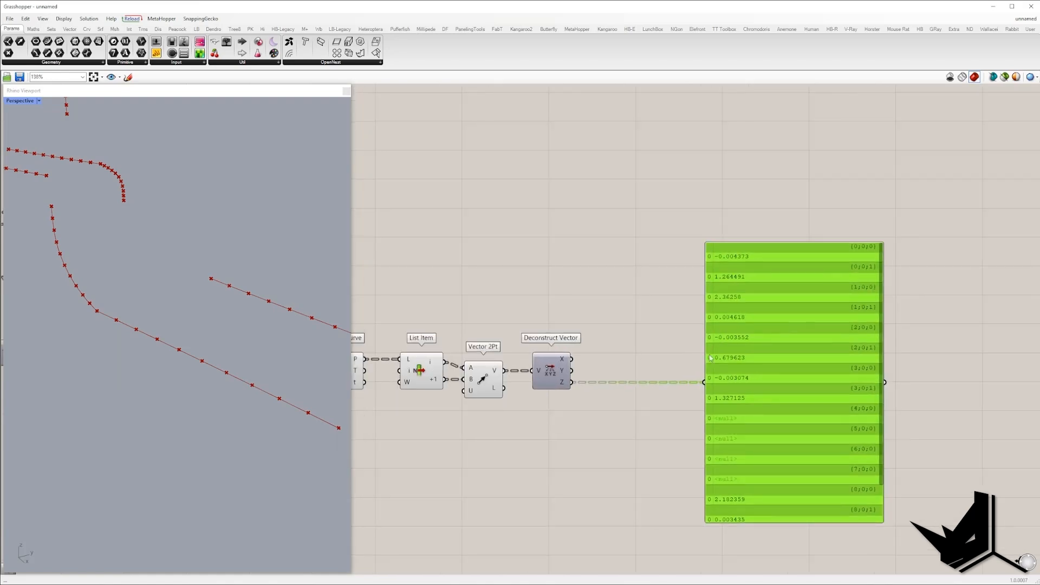
pyautogui.moveTo(633, 188); pyautogui.dragTo(903, 534)
pyautogui.rightClick(567, 384)
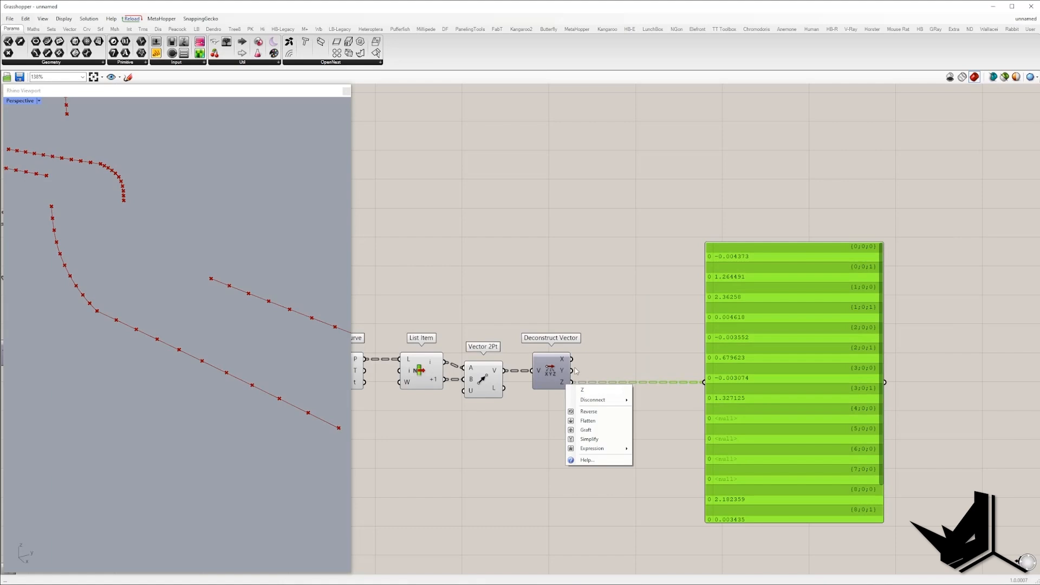
pyautogui.click(575, 371)
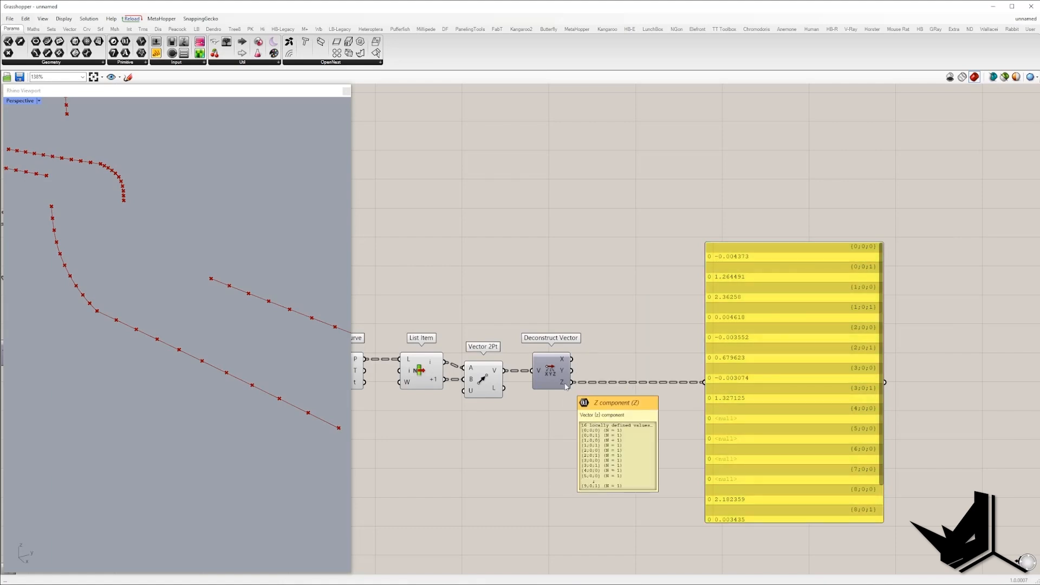
pyautogui.rightClick(565, 386)
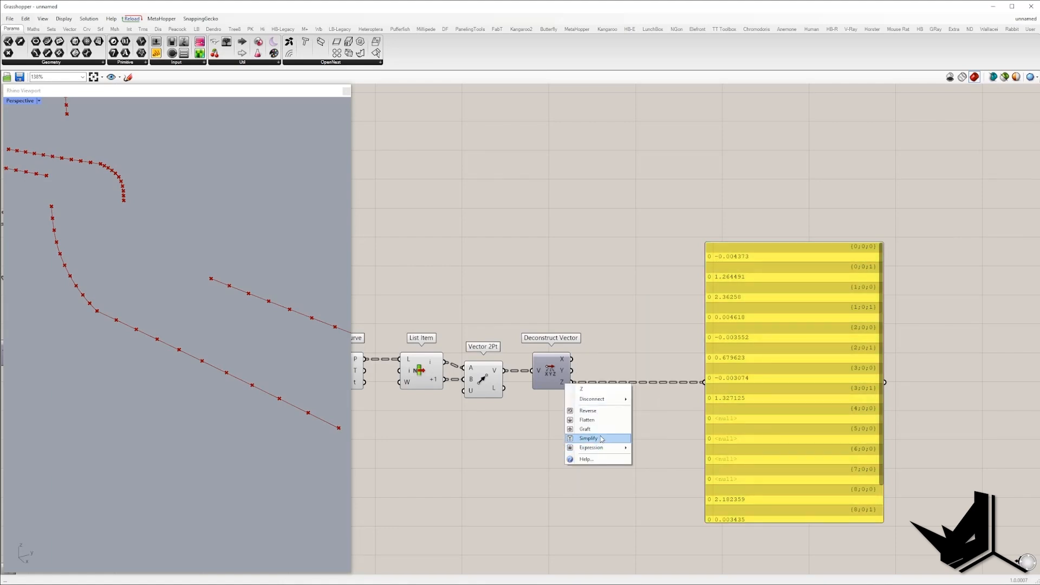
pyautogui.click(588, 438)
# Add a Trim Tree between Deconstruct Vector's Z output and the Panel, and line both up
pyautogui.doubleClick(612, 416)
pyautogui.write('trim')
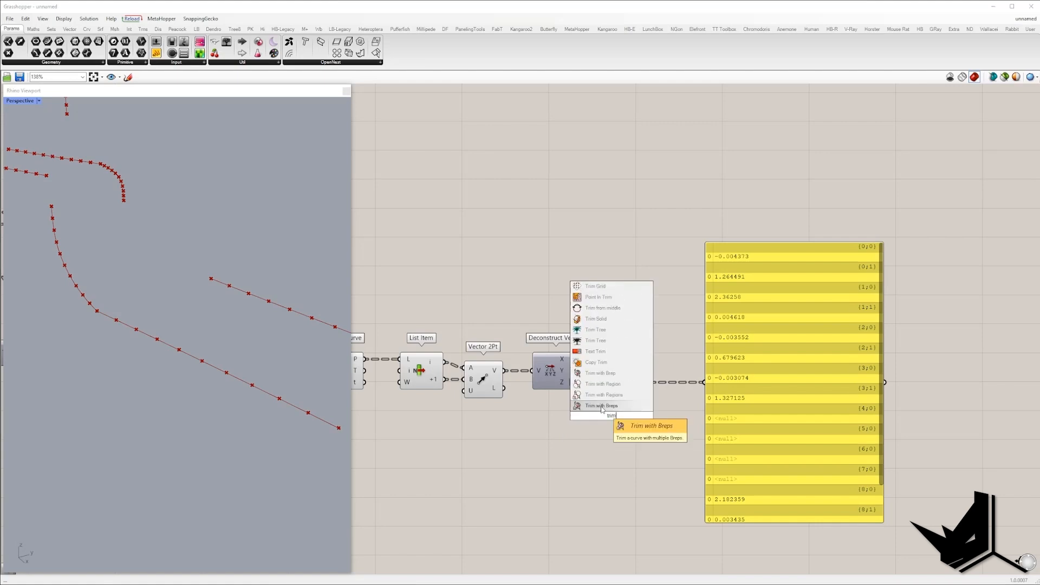
pyautogui.click(596, 340)
pyautogui.moveTo(602, 422); pyautogui.dragTo(595, 411)
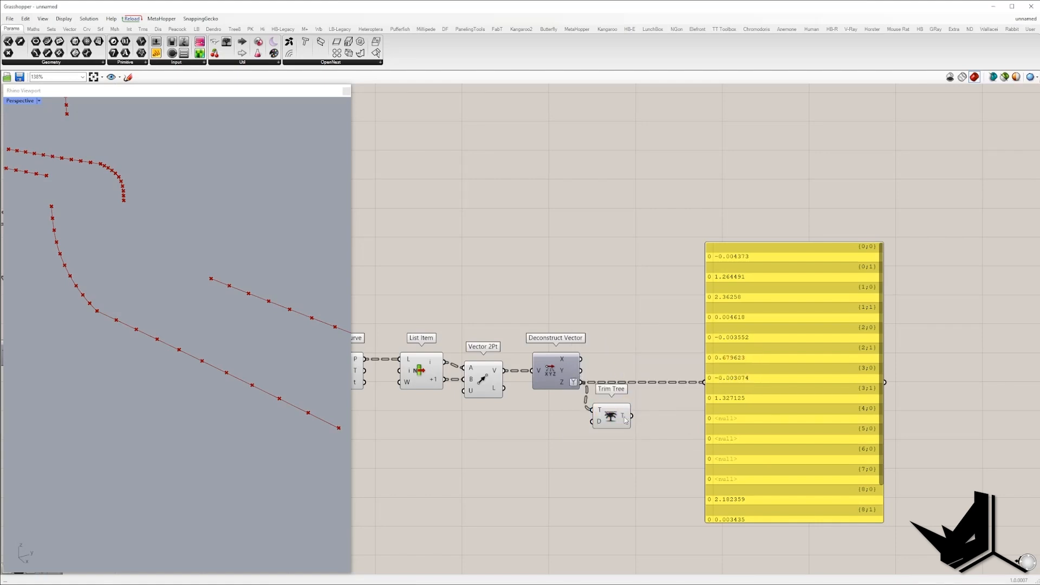
pyautogui.moveTo(703, 385); pyautogui.dragTo(703, 383)
pyautogui.moveTo(618, 416); pyautogui.dragTo(628, 392)
pyautogui.moveTo(725, 257); pyautogui.dragTo(766, 263)
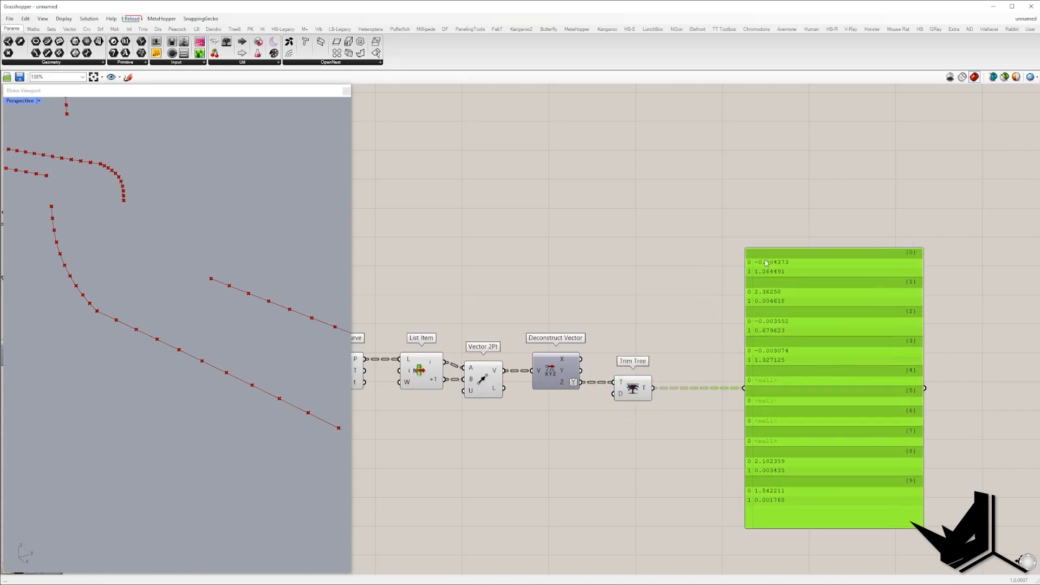
# Add a Round component after Trim Tree, connect its N output to the Panel and arrange them in line
pyautogui.doubleClick(659, 335)
pyautogui.write('round')
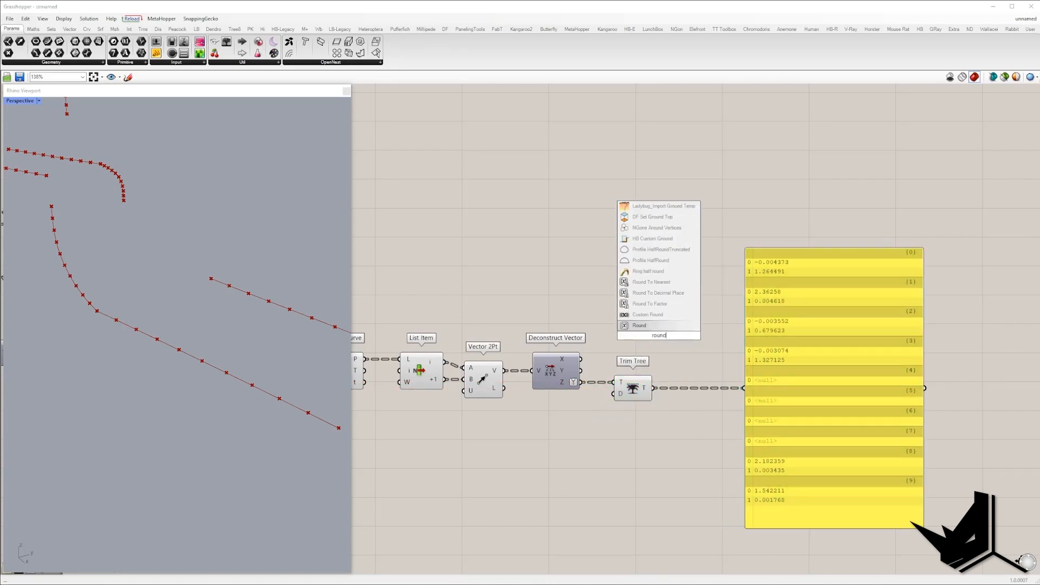
pyautogui.press('Return')
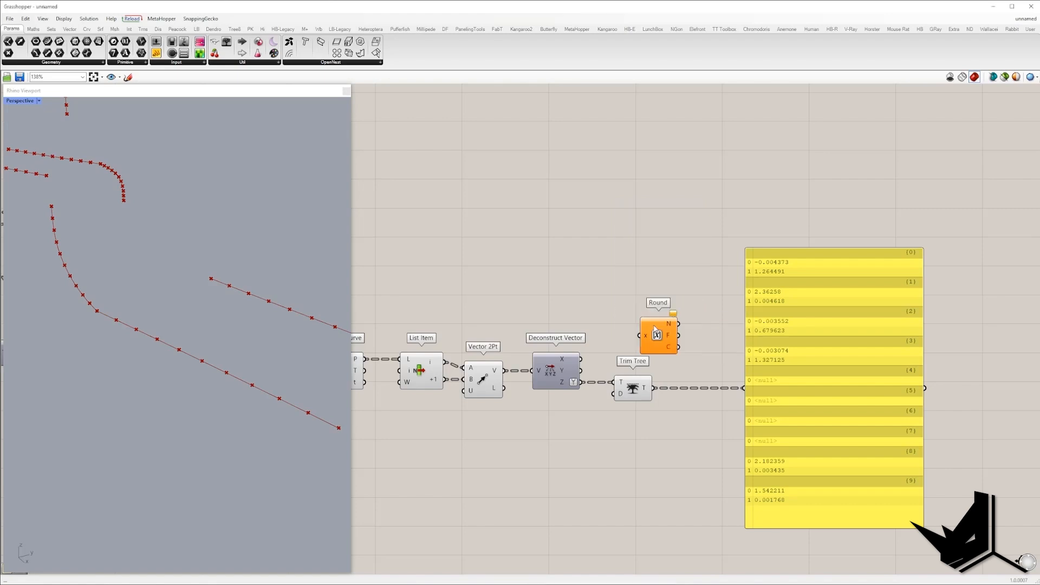
pyautogui.moveTo(652, 368); pyautogui.dragTo(654, 388)
pyautogui.moveTo(734, 373); pyautogui.dragTo(742, 386)
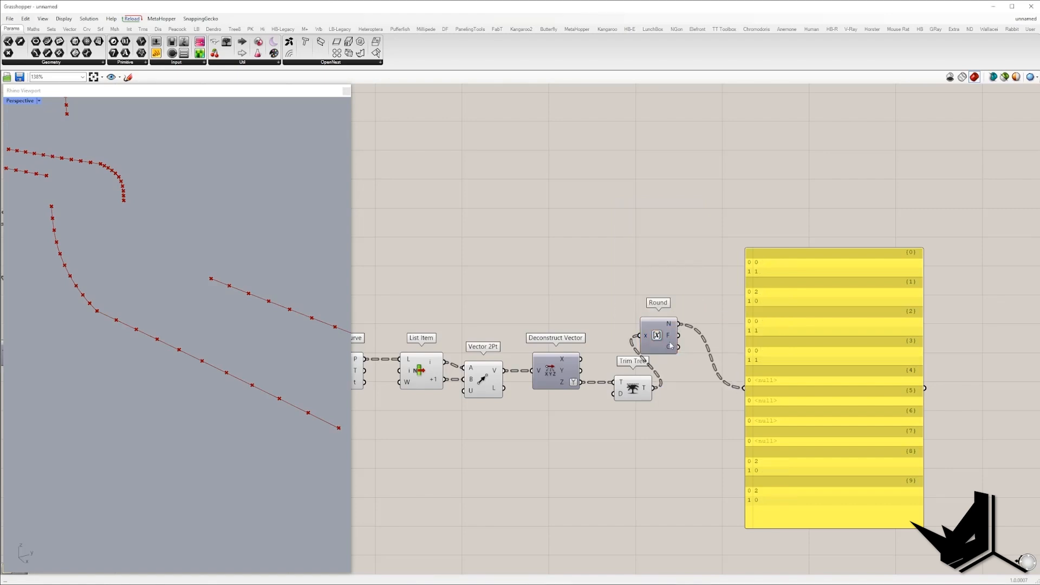
pyautogui.moveTo(657, 335); pyautogui.dragTo(697, 388)
pyautogui.moveTo(777, 396); pyautogui.dragTo(655, 370, button='right')
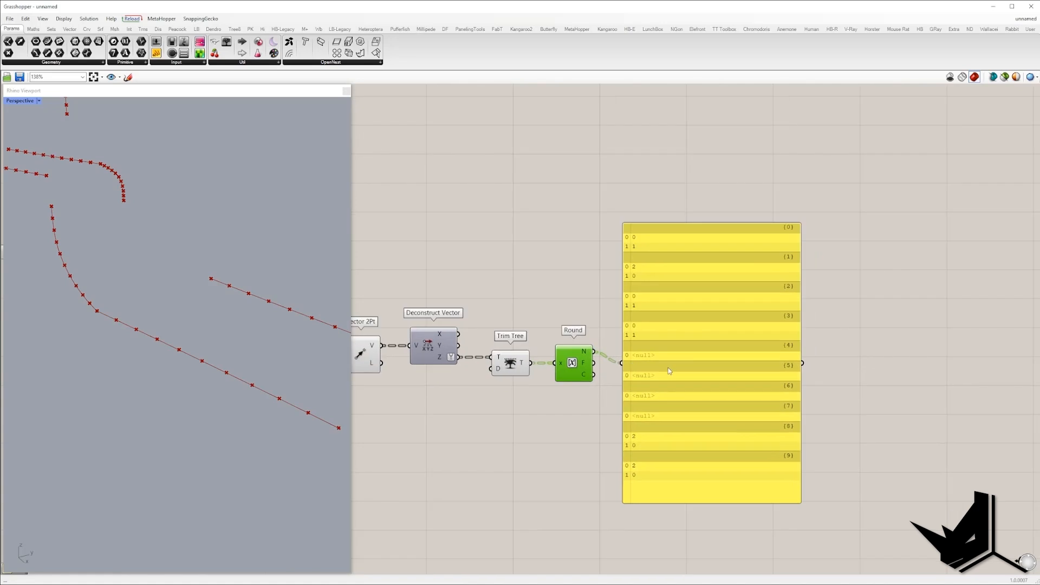
pyautogui.moveTo(677, 365); pyautogui.dragTo(765, 353)
# Add an Equality component with Round's N output in A and a panel containing 0 in B
pyautogui.doubleClick(623, 411)
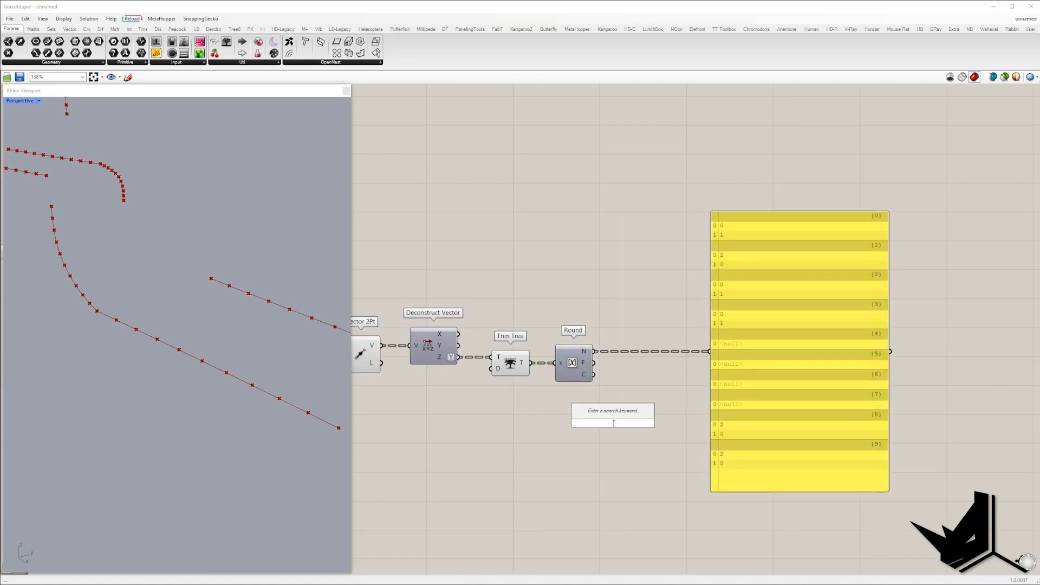
pyautogui.write('eq')
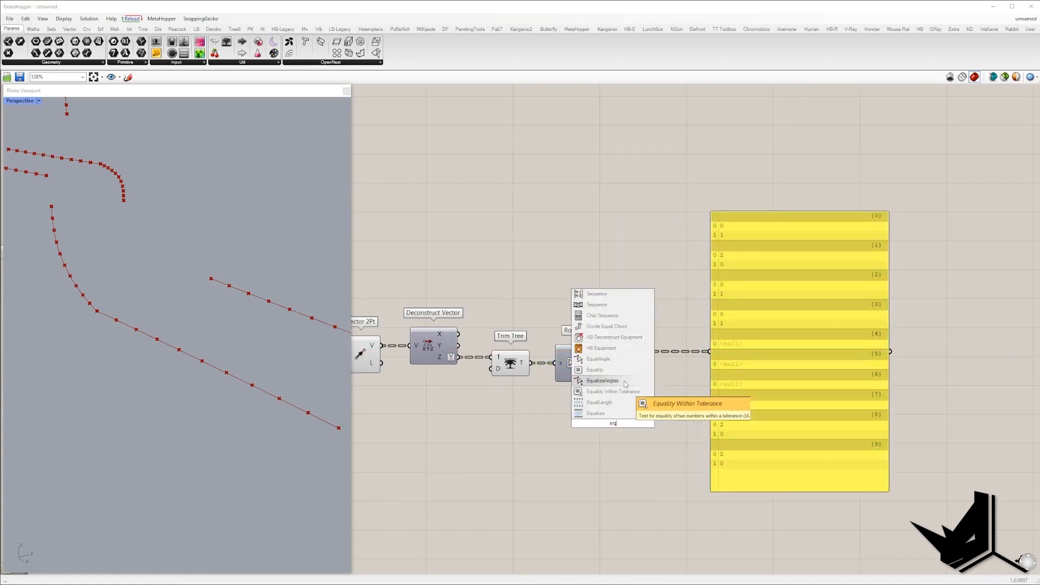
pyautogui.click(607, 371)
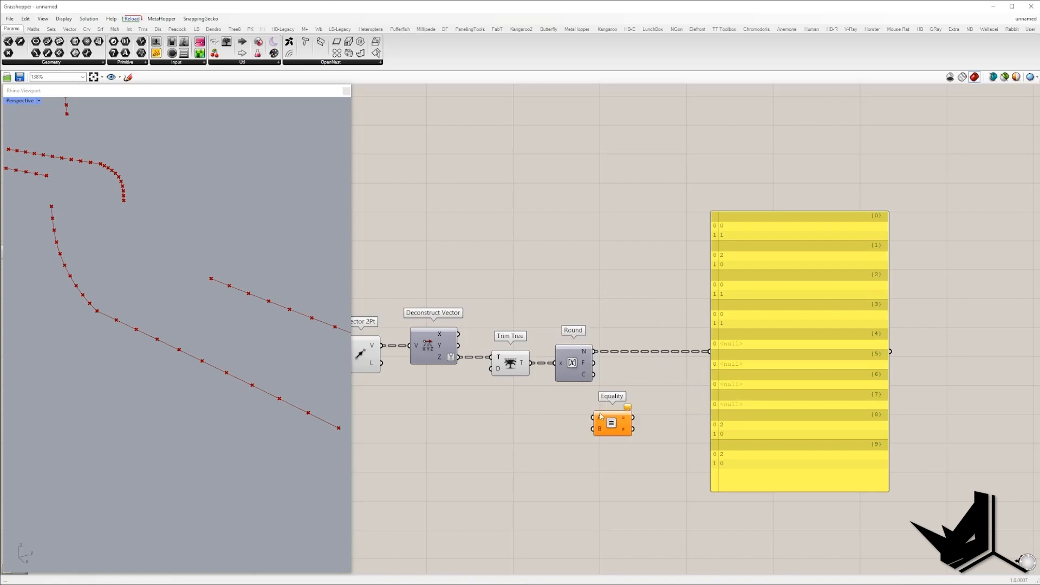
pyautogui.moveTo(608, 412); pyautogui.dragTo(657, 409)
pyautogui.doubleClick(610, 423)
pyautogui.write('0')
pyautogui.press('Return')
pyautogui.scroll(3, 611, 430)
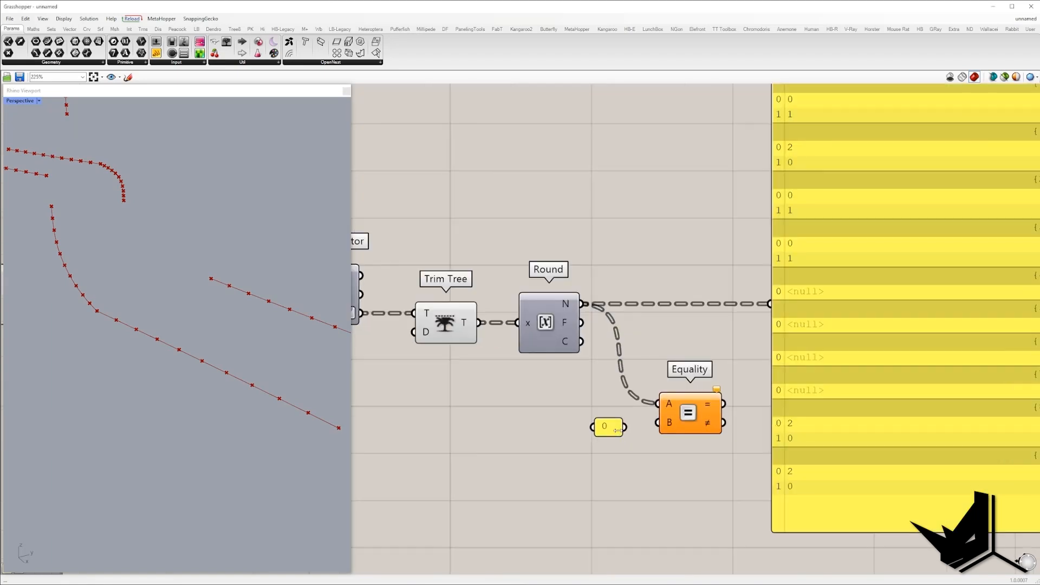
pyautogui.moveTo(654, 429); pyautogui.dragTo(657, 423)
pyautogui.scroll(-2, 714, 428)
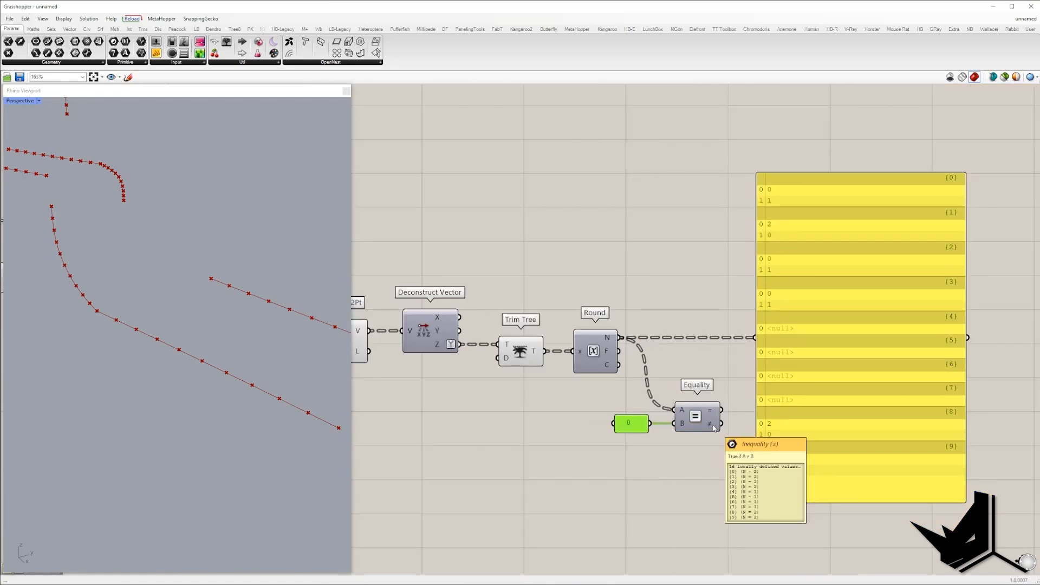
# Add a Cull Pattern with Shatter's S output in L and Equality's ≠ output in P, aligned with Shatter
pyautogui.moveTo(816, 421); pyautogui.dragTo(901, 413)
pyautogui.doubleClick(773, 267)
pyautogui.write('cull')
pyautogui.click(773, 259)
pyautogui.scroll(-4, 690, 339)
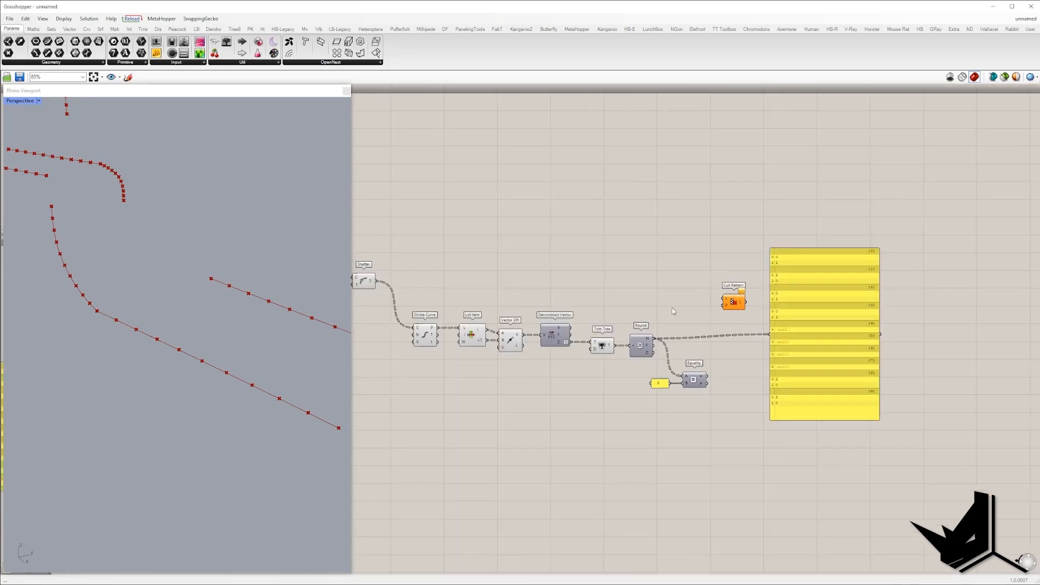
pyautogui.moveTo(655, 312); pyautogui.dragTo(732, 330, button='right')
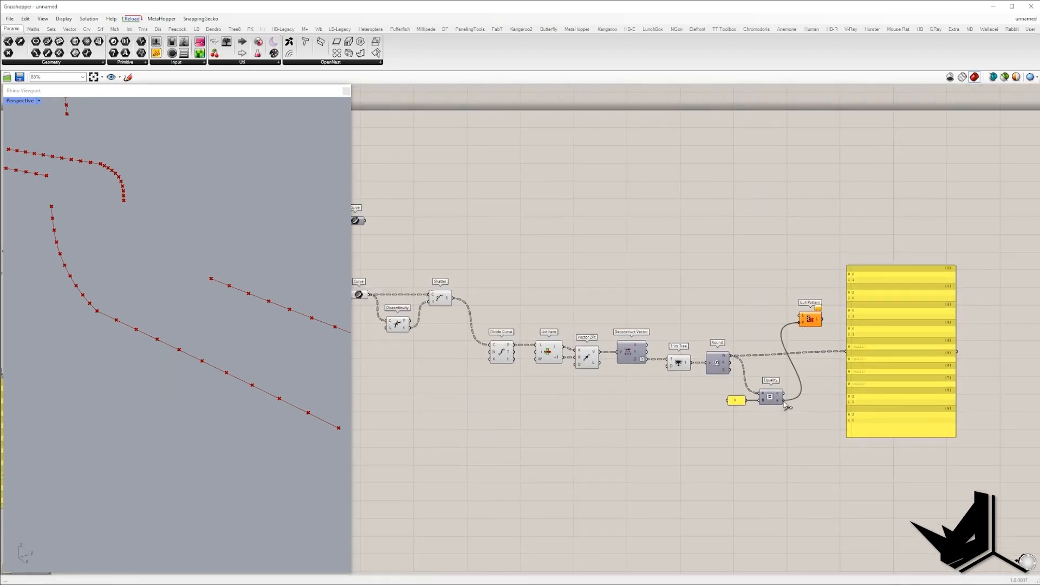
pyautogui.moveTo(786, 406); pyautogui.dragTo(783, 401)
pyautogui.scroll(3, 790, 398)
pyautogui.scroll(-4, 802, 286)
pyautogui.moveTo(761, 283); pyautogui.dragTo(462, 268)
pyautogui.moveTo(767, 290); pyautogui.dragTo(776, 274)
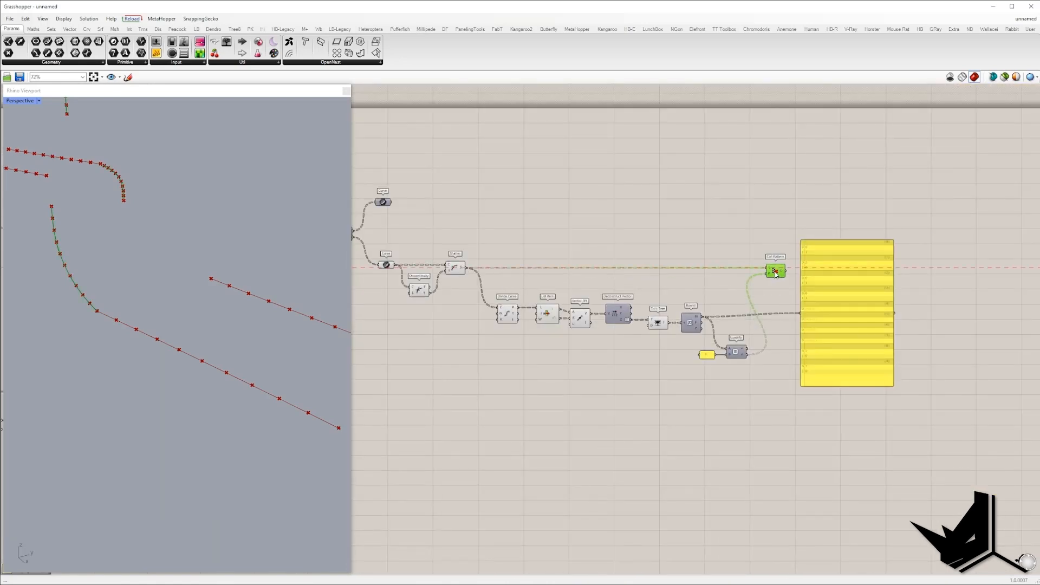
# Turn off the preview of the components feeding Cull Pattern and inspect its remaining curves in the viewport
pyautogui.moveTo(724, 373); pyautogui.dragTo(374, 239)
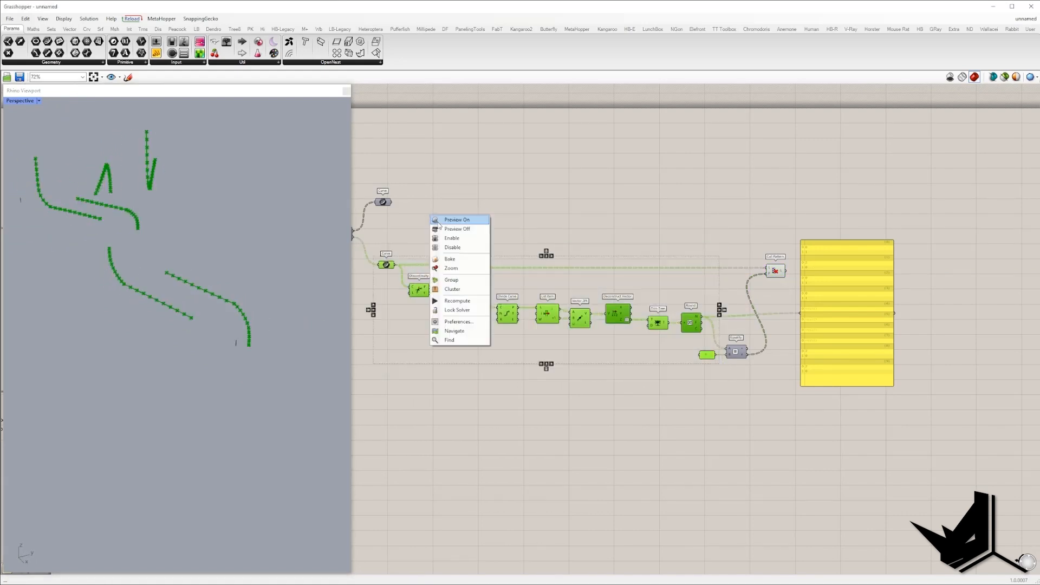
pyautogui.moveTo(217, 292)
pyautogui.mouseDown(button='right')
pyautogui.moveTo(243, 271)
pyautogui.moveTo(225, 281)
pyautogui.mouseUp(button='right')
pyautogui.scroll(-5, 227, 279)
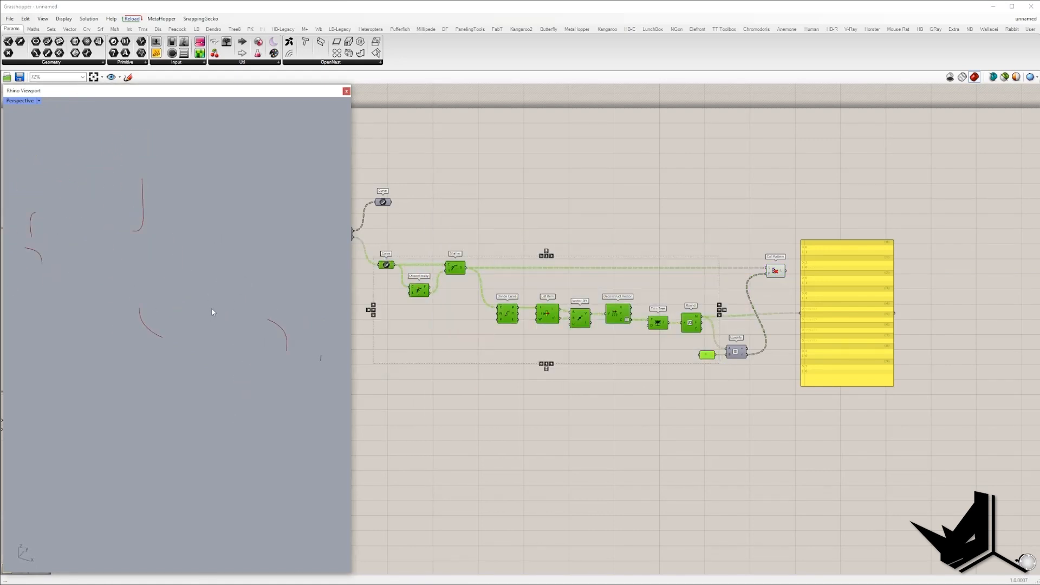
pyautogui.moveTo(45, 249); pyautogui.dragTo(274, 373)
pyautogui.scroll(3, 211, 361)
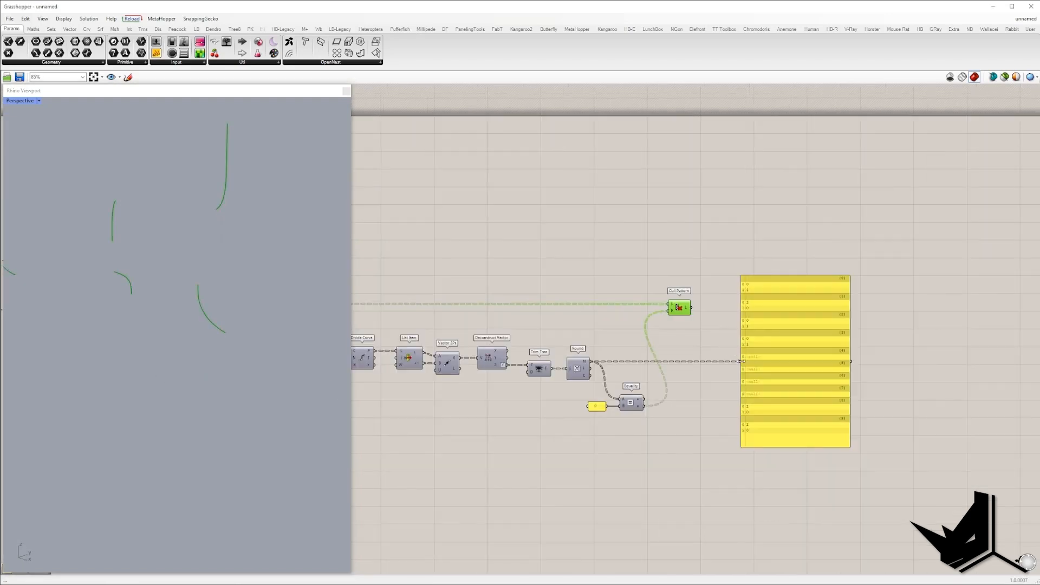
# Connect Cull Pattern's L output to the Panel and to the T input of a new Clean Tree component
pyautogui.moveTo(697, 322); pyautogui.dragTo(780, 294)
pyautogui.scroll(5, 781, 294)
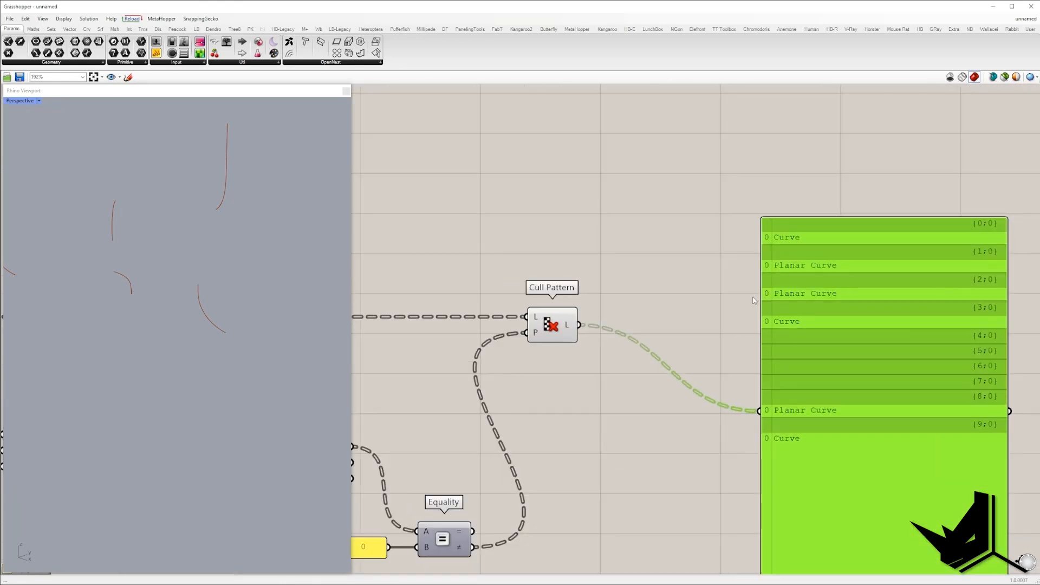
pyautogui.doubleClick(709, 314)
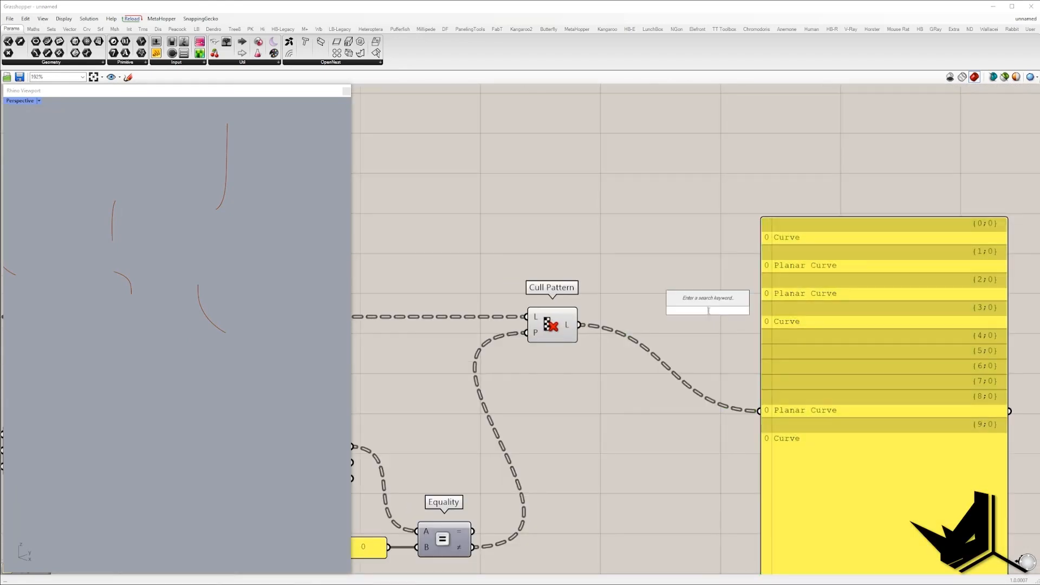
pyautogui.doubleClick(693, 325)
pyautogui.write('clean')
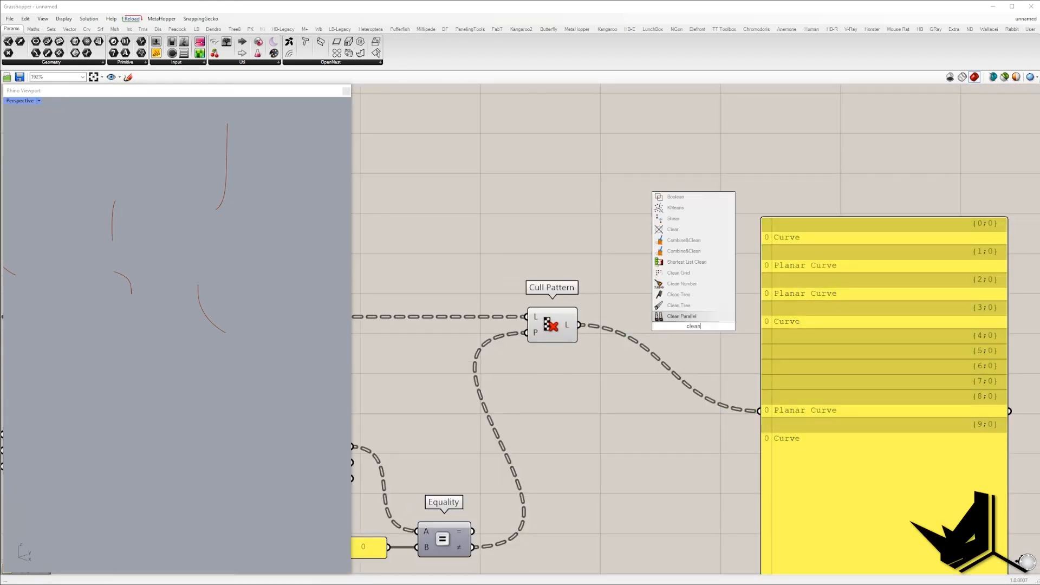
pyautogui.click(699, 295)
pyautogui.moveTo(617, 334); pyautogui.dragTo(580, 325)
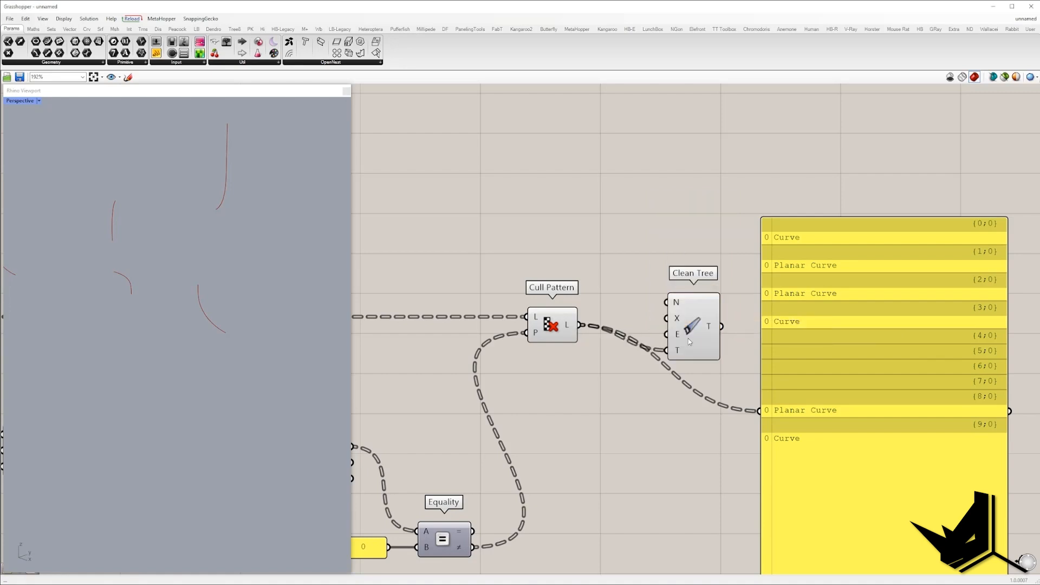
# Invert Clean Tree's E input and connect its T output to the Panel
pyautogui.moveTo(690, 346); pyautogui.dragTo(718, 320)
pyautogui.moveTo(947, 353); pyautogui.dragTo(851, 352, button='right')
pyautogui.moveTo(843, 332); pyautogui.dragTo(901, 334)
pyautogui.rightClick(608, 307)
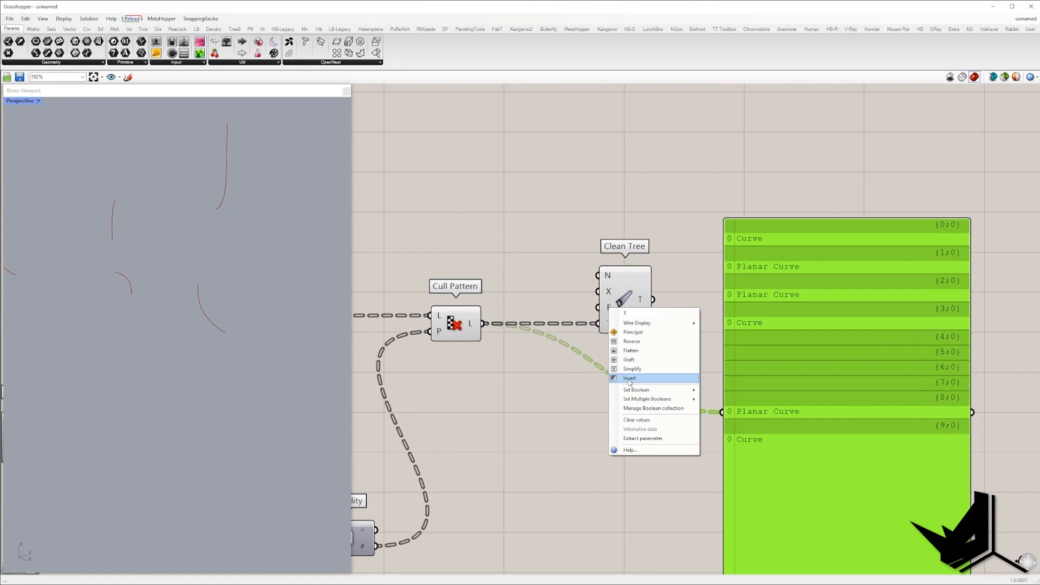
pyautogui.click(629, 378)
pyautogui.scroll(-4, 722, 316)
pyautogui.moveTo(813, 331); pyautogui.dragTo(860, 327)
# Add a Merge component with the unshattered curves in D1 and Clean Tree's T output in D2
pyautogui.doubleClick(694, 258)
pyautogui.write('mer')
pyautogui.click(673, 237)
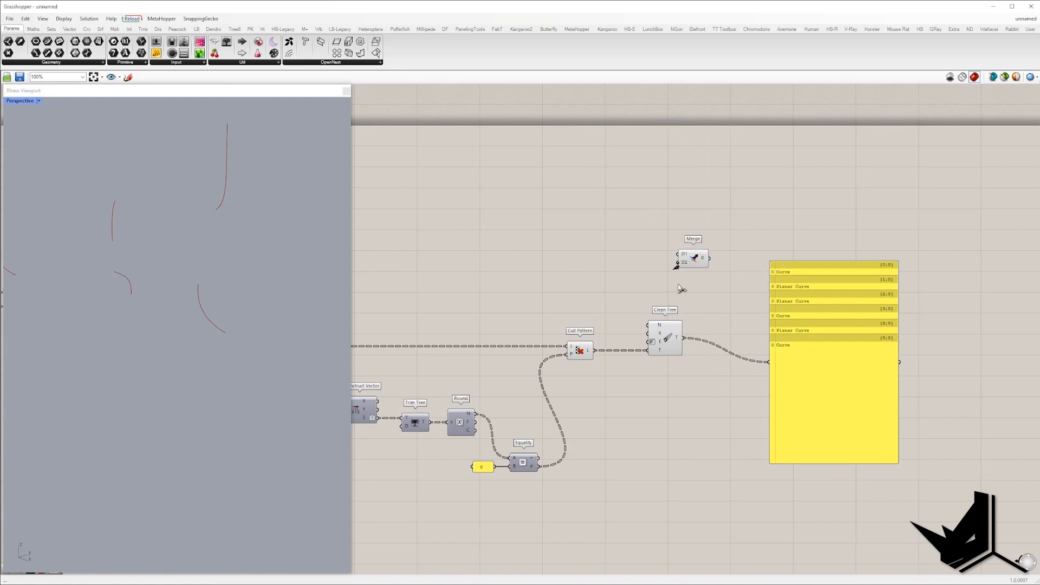
pyautogui.moveTo(683, 339); pyautogui.dragTo(682, 338)
pyautogui.scroll(-6, 596, 275)
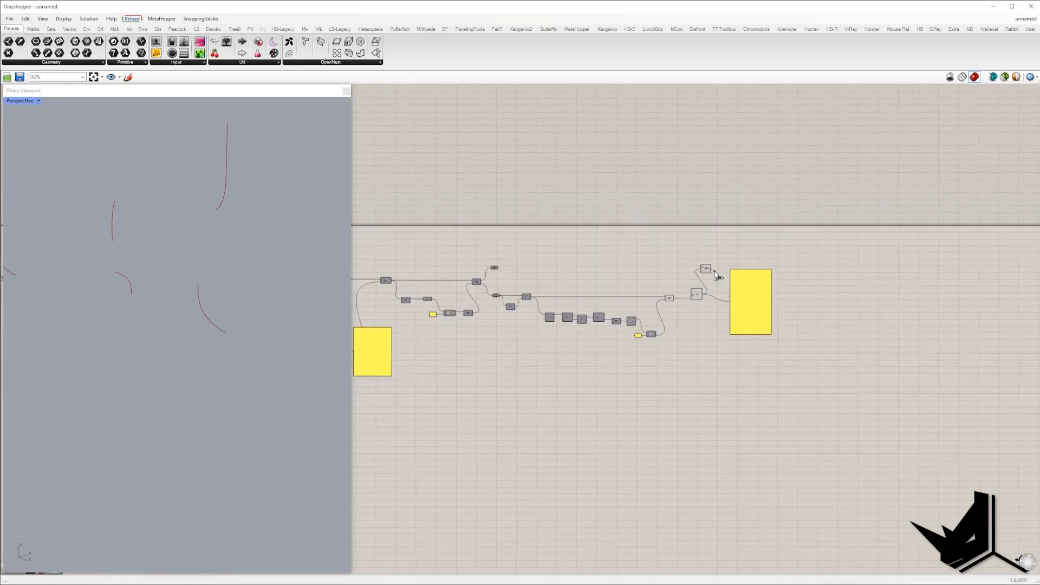
pyautogui.scroll(6, 587, 272)
pyautogui.moveTo(592, 271); pyautogui.dragTo(555, 262)
pyautogui.scroll(-4, 557, 263)
pyautogui.moveTo(711, 276); pyautogui.dragTo(532, 274, button='right')
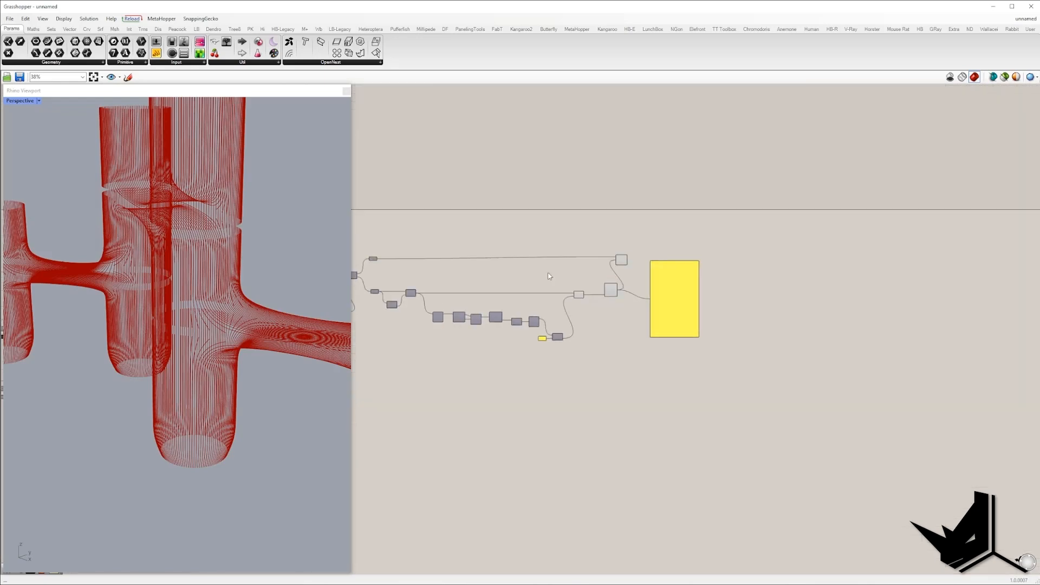
# Flatten Merge's R output and move the Panel farther from the Merge component
pyautogui.scroll(4, 594, 271)
pyautogui.moveTo(651, 249); pyautogui.dragTo(684, 258)
pyautogui.rightClick(696, 249)
pyautogui.click(718, 289)
pyautogui.moveTo(768, 281); pyautogui.dragTo(833, 306)
# Add a Join Curves component with Merge's R output in C
pyautogui.click(768, 232)
pyautogui.doubleClick(768, 232)
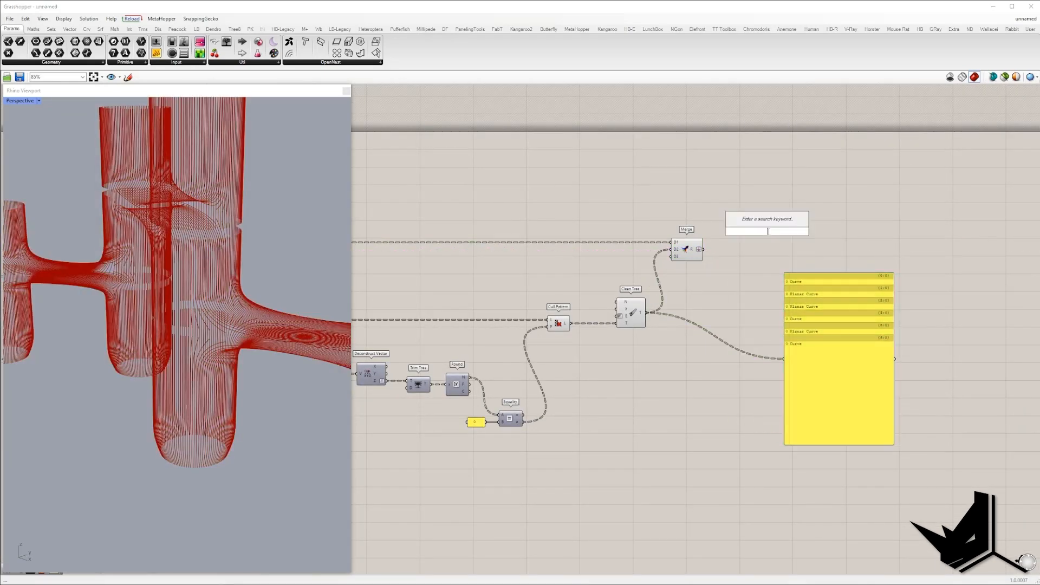
pyautogui.write('join')
pyautogui.press('Return')
pyautogui.moveTo(713, 247); pyautogui.dragTo(704, 249)
# Turn off the preview of the components feeding Join Curves and delete the Panel
pyautogui.scroll(-5, 733, 310)
pyautogui.moveTo(728, 319); pyautogui.dragTo(538, 229)
pyautogui.moveTo(248, 216); pyautogui.dragTo(128, 269, button='right')
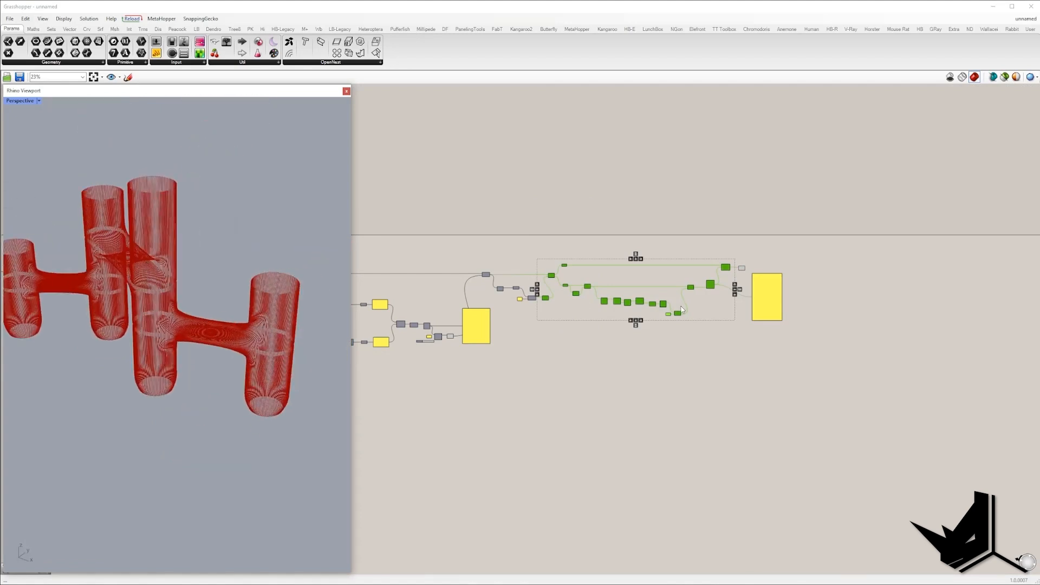
pyautogui.scroll(5, 739, 285)
pyautogui.click(784, 292)
pyautogui.press('Delete')
# Add a Pipe component beside Join Curves and a number slider from 0 to 0.3, set to 0.15
pyautogui.scroll(5, 795, 249)
pyautogui.doubleClick(798, 249)
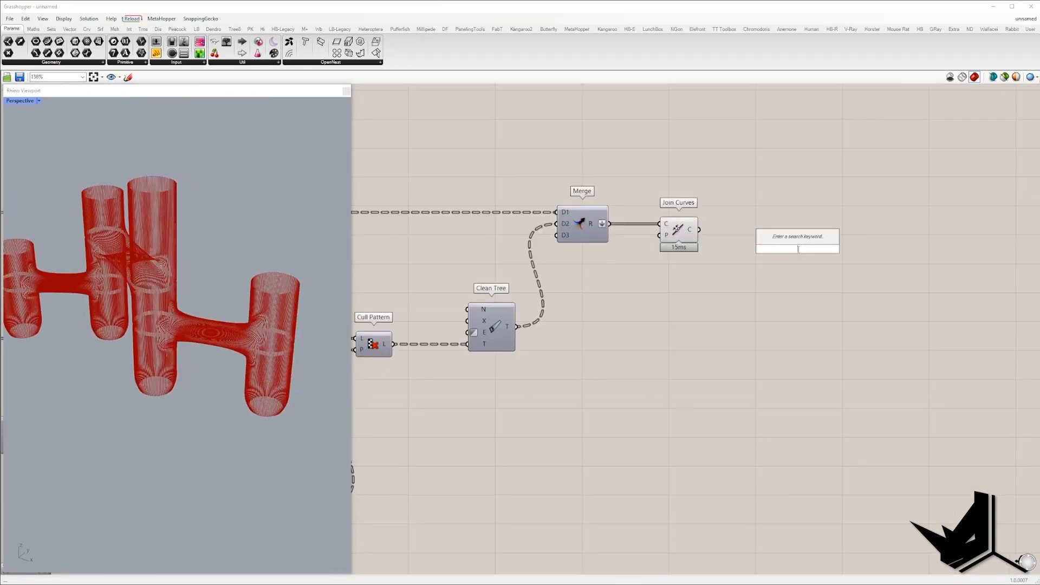
pyautogui.write('pipe')
pyautogui.press('Return')
pyautogui.moveTo(754, 238); pyautogui.dragTo(733, 275)
pyautogui.doubleClick(733, 275)
pyautogui.write('0<1')
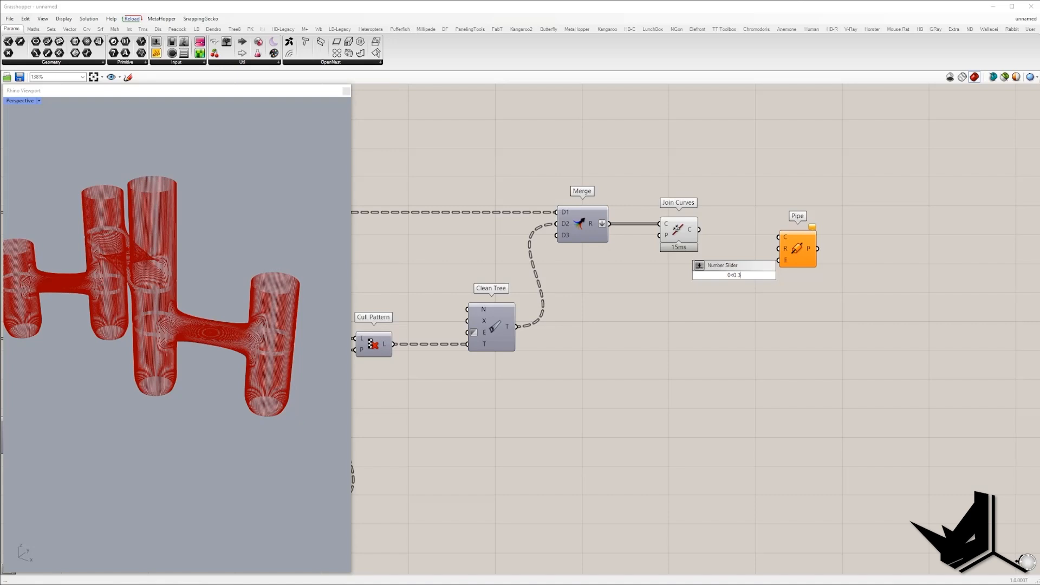
pyautogui.press('Return')
pyautogui.doubleClick(736, 275)
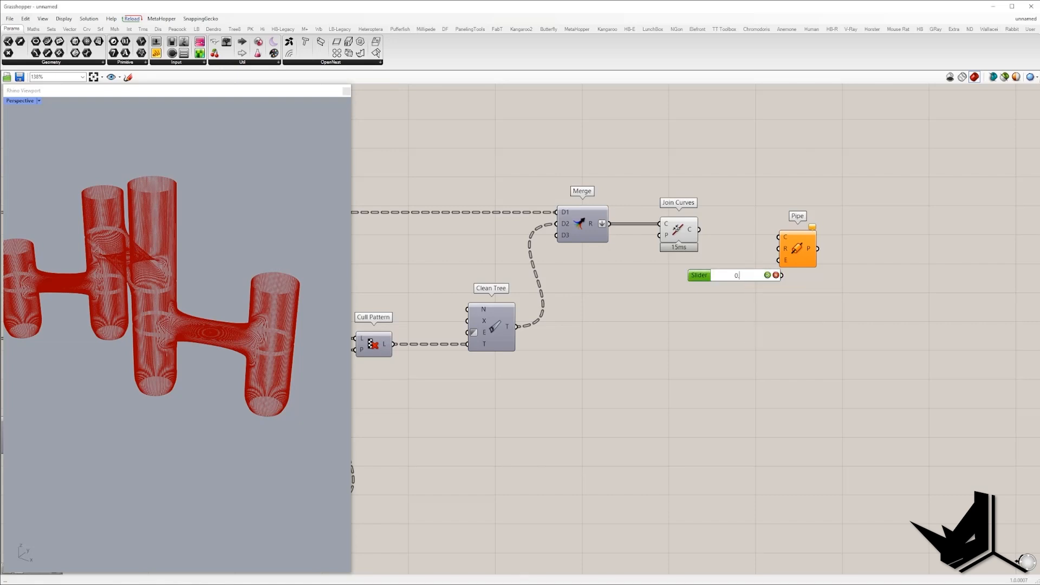
pyautogui.click(766, 275)
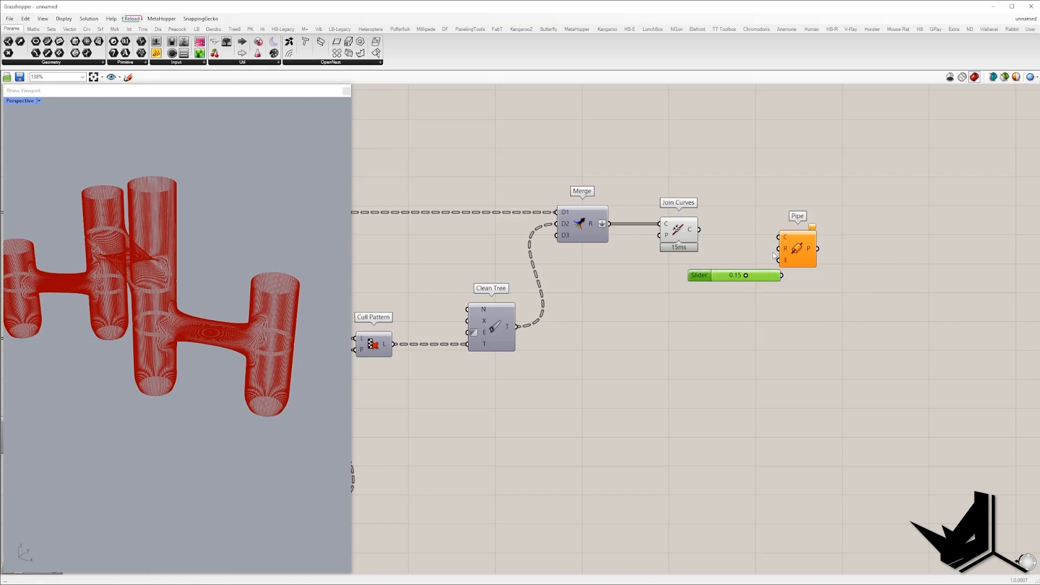
# Connect Join Curves' C output to Pipe's C input and the 0.15 slider to its R input
pyautogui.moveTo(791, 248); pyautogui.dragTo(824, 234)
pyautogui.scroll(-2, 831, 224)
pyautogui.moveTo(819, 226); pyautogui.dragTo(772, 231)
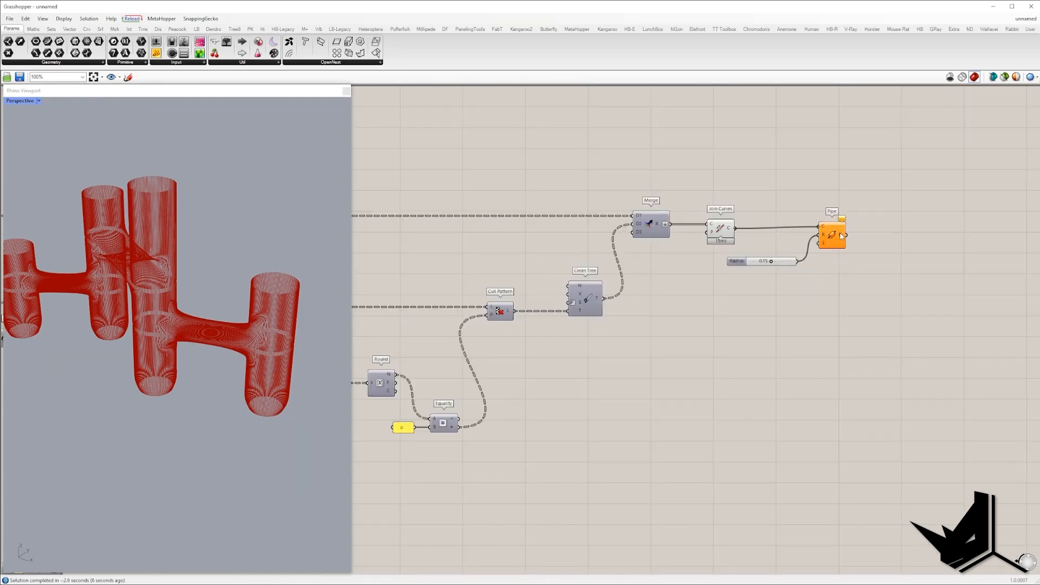
pyautogui.moveTo(842, 237); pyautogui.dragTo(852, 238)
# Turn off the preview of Join Curves and inspect the piped curves in the viewport
pyautogui.moveTo(782, 284); pyautogui.dragTo(720, 165)
pyautogui.middleClick(719, 163)
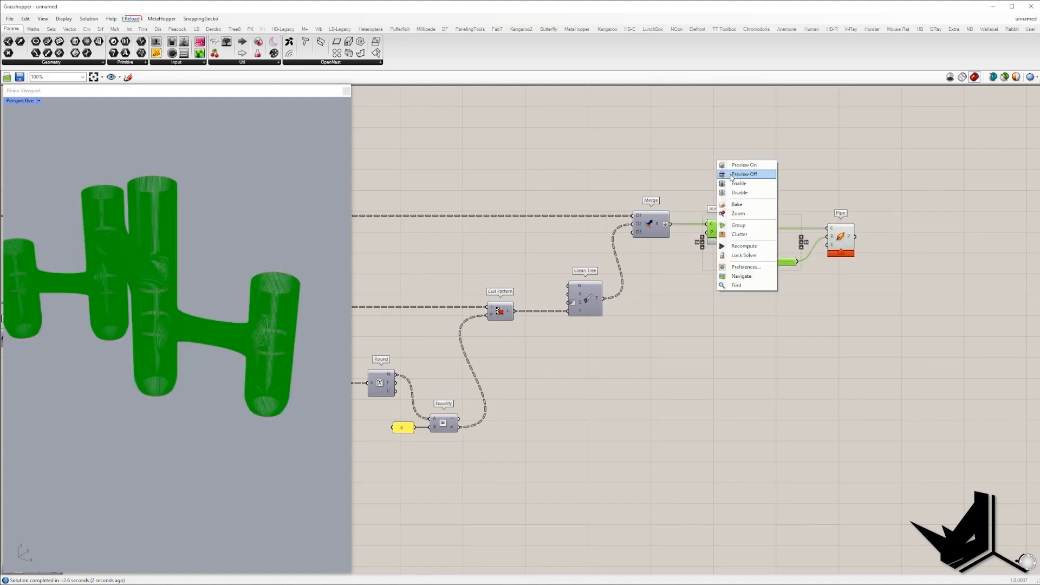
pyautogui.click(735, 174)
pyautogui.scroll(5, 216, 303)
pyautogui.moveTo(187, 266); pyautogui.dragTo(257, 284, button='right')
pyautogui.scroll(8, 257, 284)
pyautogui.moveTo(281, 369); pyautogui.dragTo(201, 336, button='right')
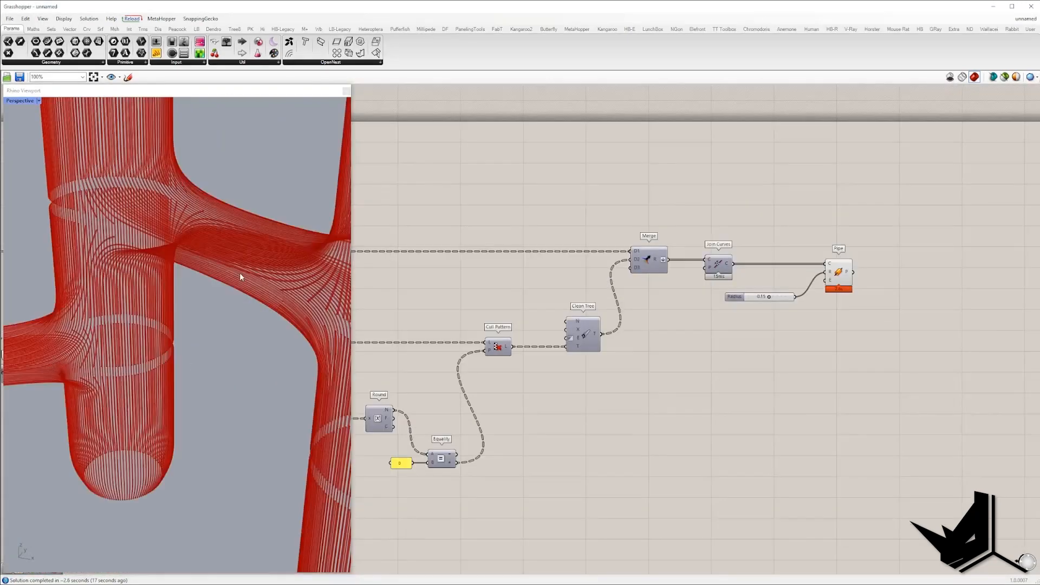
pyautogui.moveTo(239, 272); pyautogui.dragTo(218, 250, button='right')
# Set the Steps slider feeding Range's N input to 3
pyautogui.scroll(-6, 232, 321)
pyautogui.moveTo(569, 295); pyautogui.dragTo(715, 272, button='right')
pyautogui.scroll(-10, 714, 271)
pyautogui.scroll(12, 551, 292)
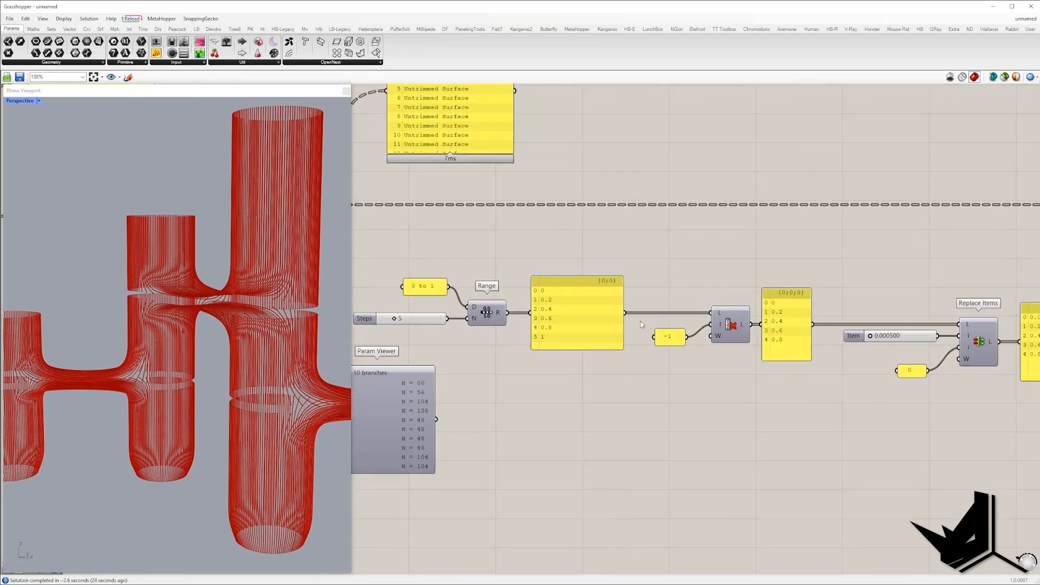
pyautogui.scroll(3, 542, 317)
pyautogui.doubleClick(491, 312)
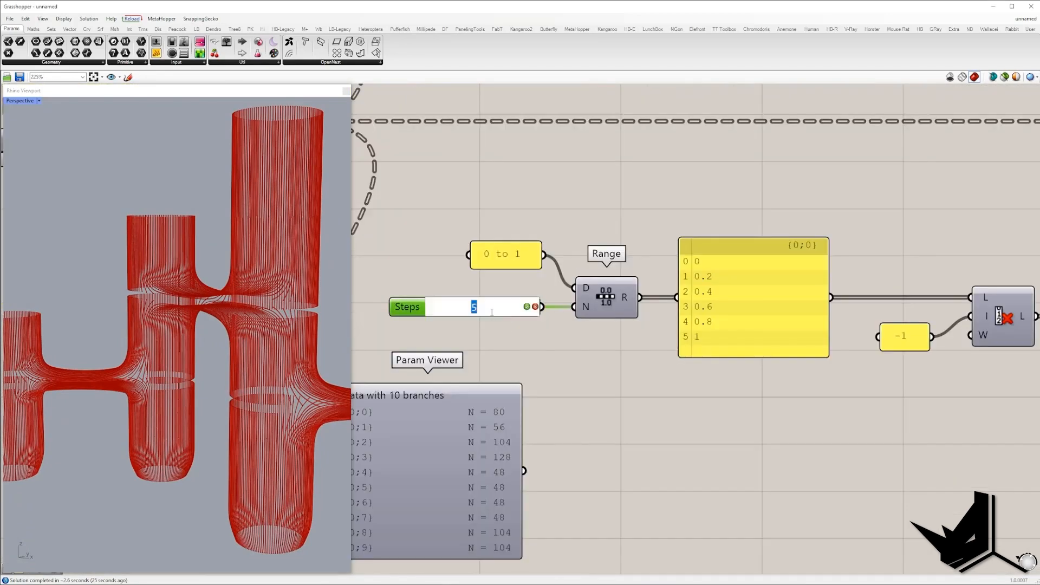
pyautogui.write('3')
pyautogui.click(527, 307)
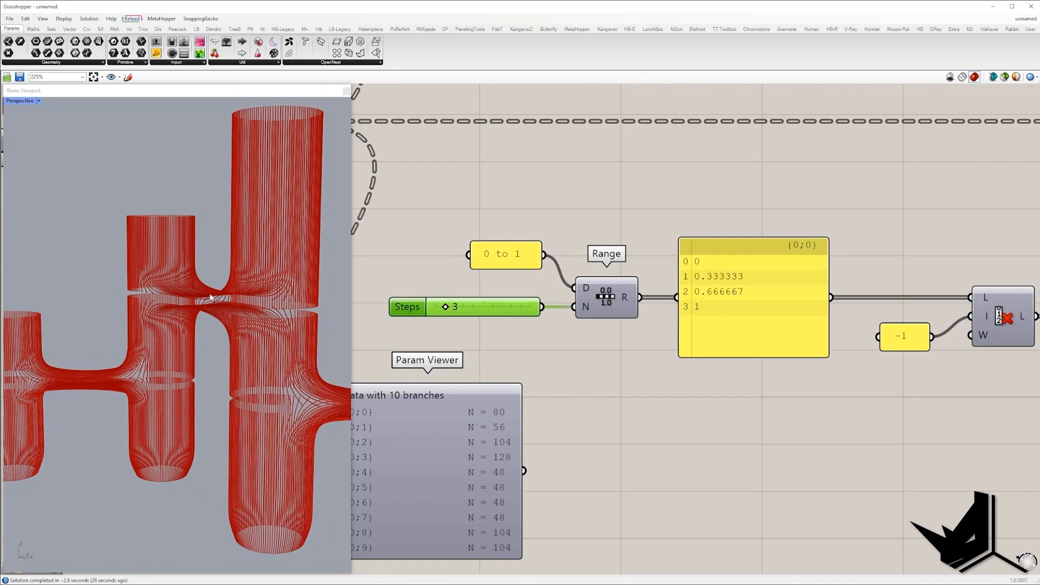
pyautogui.moveTo(237, 272)
pyautogui.mouseDown(button='right')
pyautogui.moveTo(229, 341)
pyautogui.moveTo(215, 280)
pyautogui.moveTo(224, 285)
pyautogui.mouseUp(button='right')
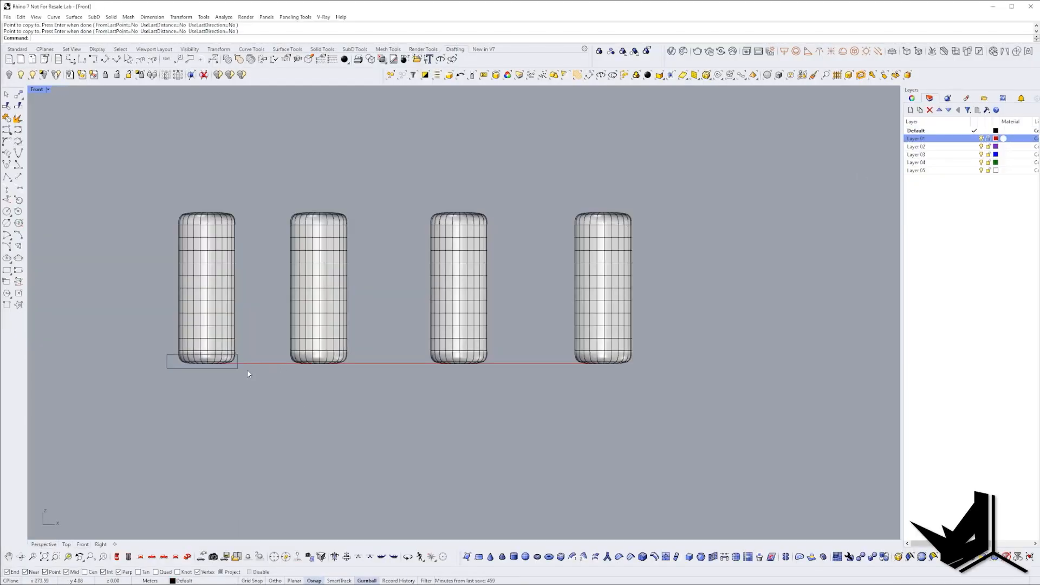
pyautogui.moveTo(248, 371); pyautogui.dragTo(440, 279, button='right')
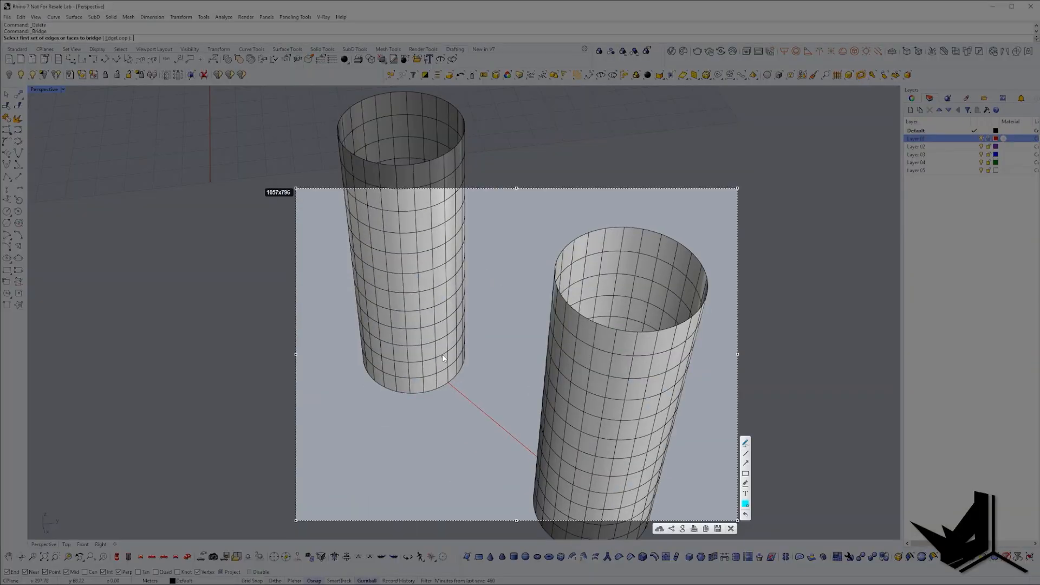